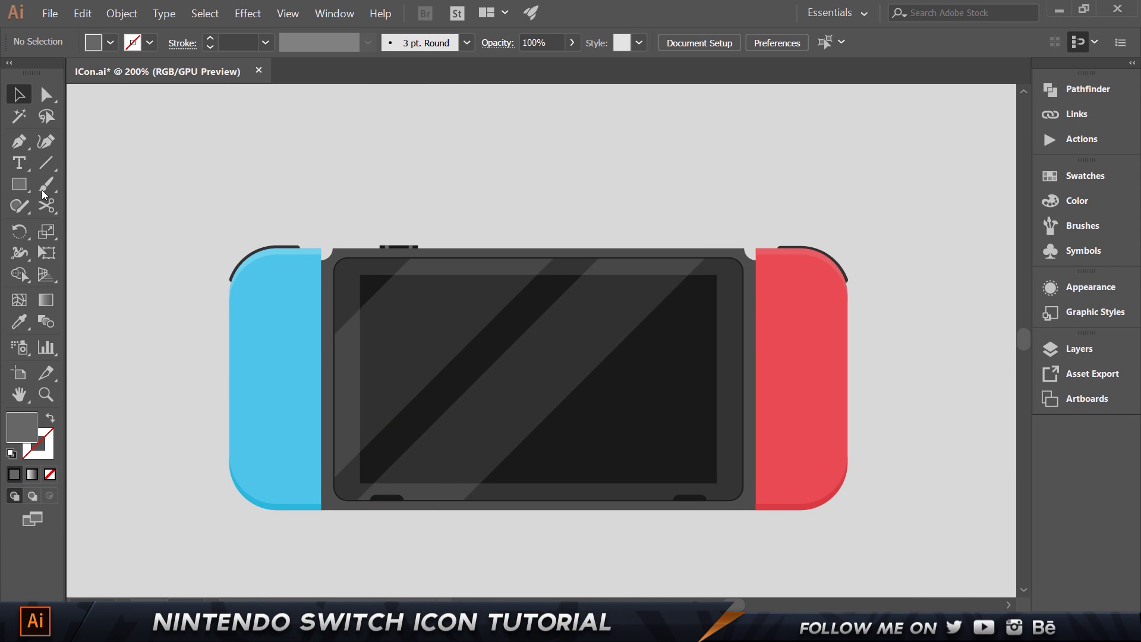
Draw a 40 by 40 px circle in the empty area above the console
drag(19, 185, 65, 187)
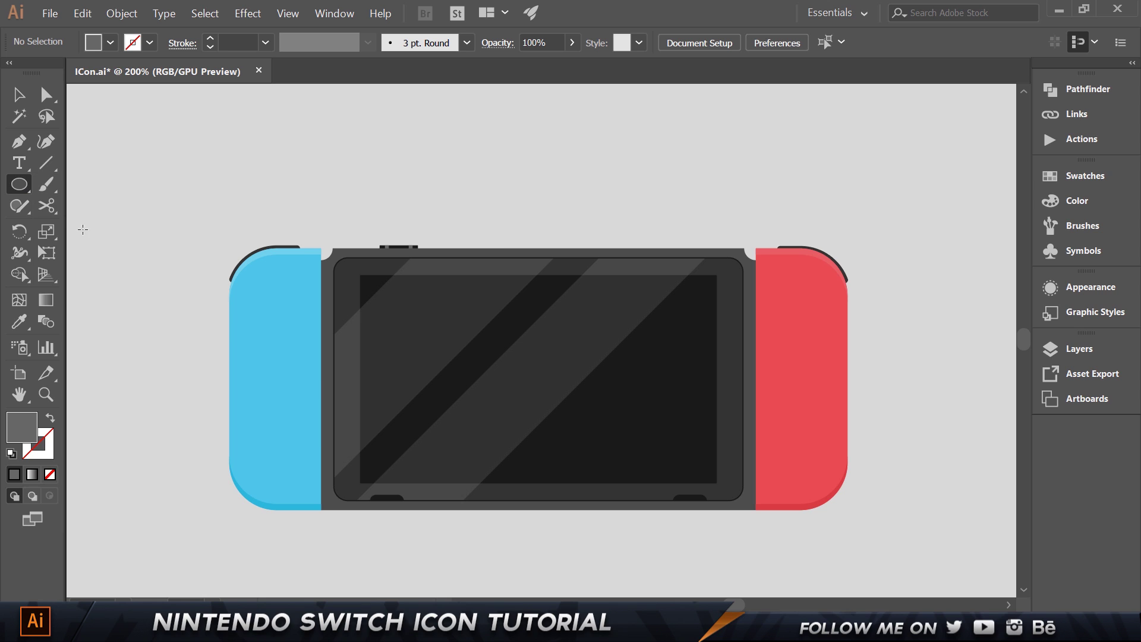
click(311, 145)
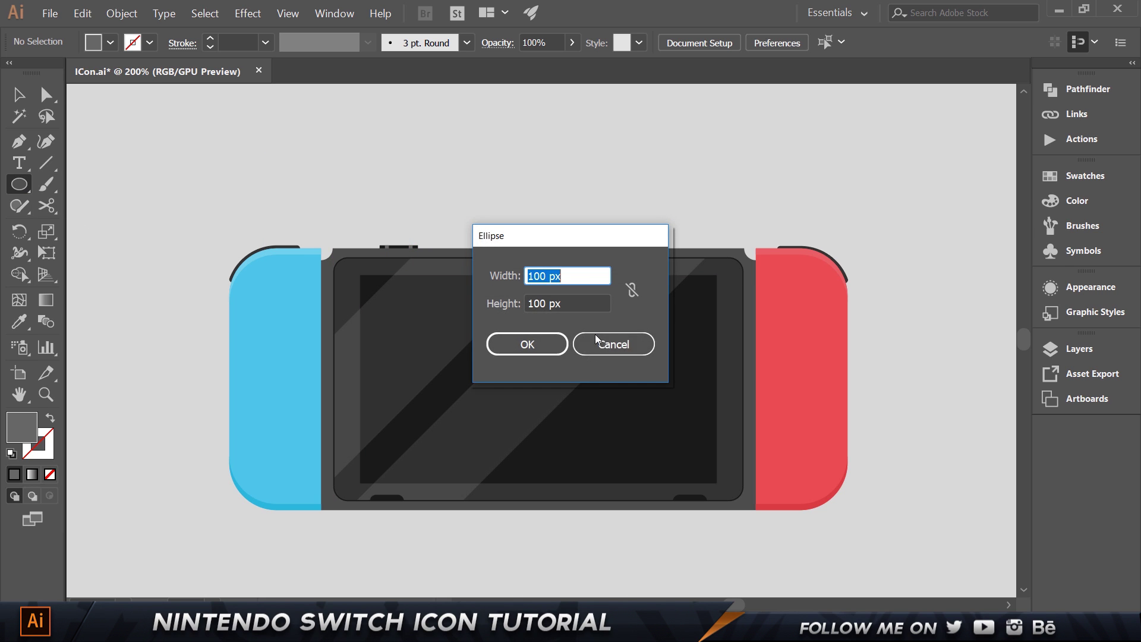
text(40)
key(Tab)
text(40)
key(Return)
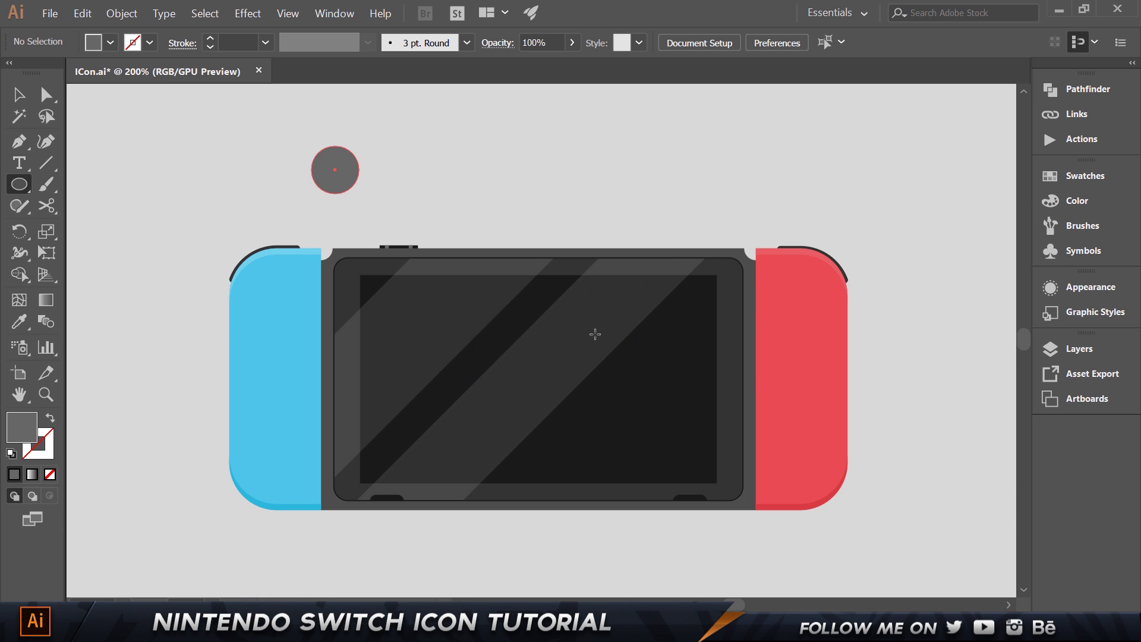
Fill the new 40 px circle with the near-black colour 1a1a1a
scroll(351, 156, up, 3)
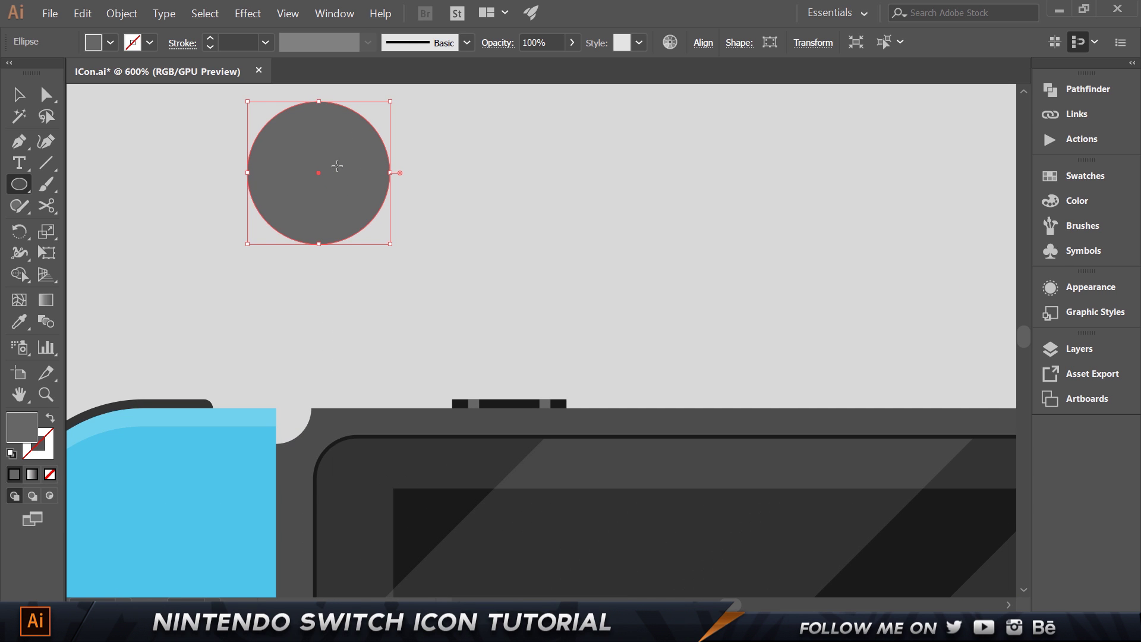
drag(333, 158, 412, 258)
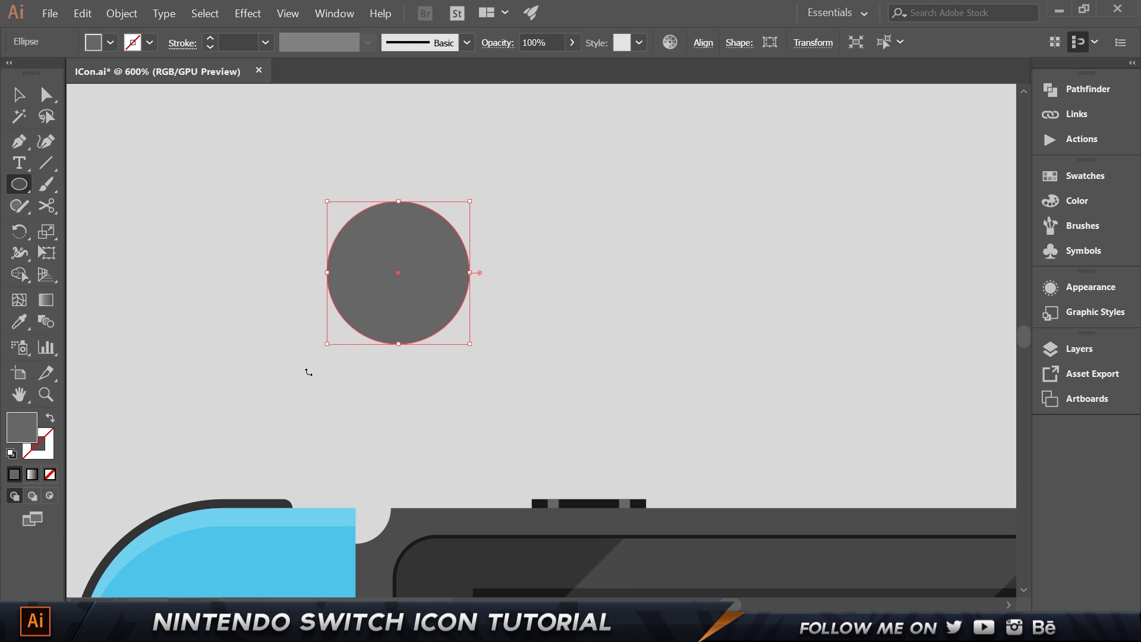
double_click(36, 425)
text(1a1a1a)
key(Return)
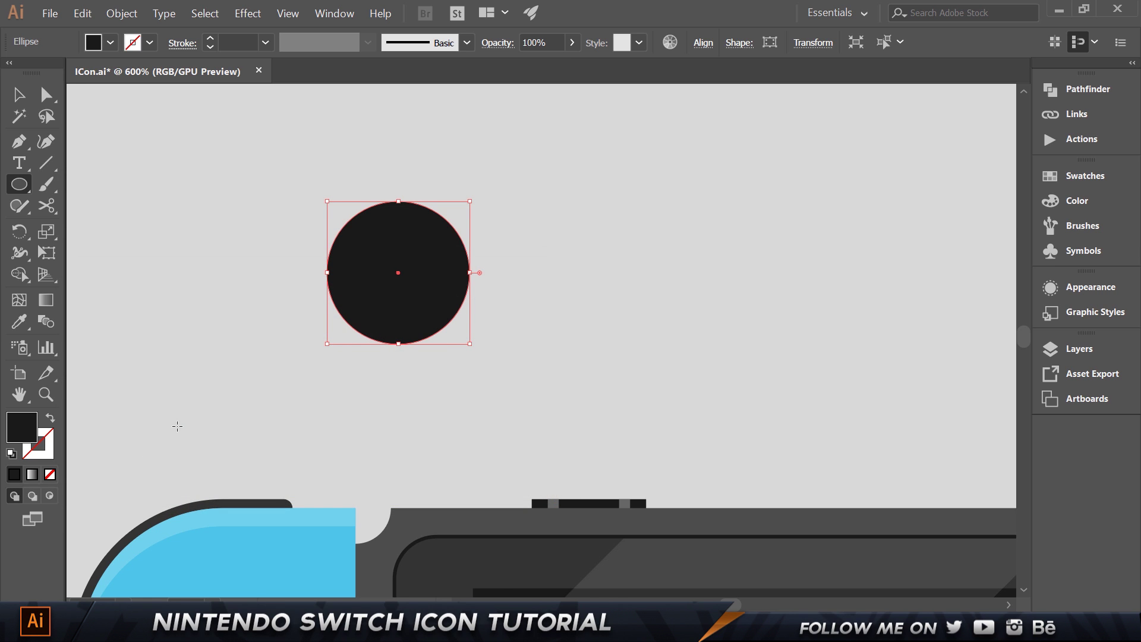
Duplicate the near-black circle in place so the copy sits directly over the original
key(v)
click(531, 241)
click(401, 239)
key(ctrl+shift+b)
key(ctrl+shift+b)
Resize the copied circle to 38 px wide and 38 px high, dismissing the unrelated AutoIt error
click(813, 42)
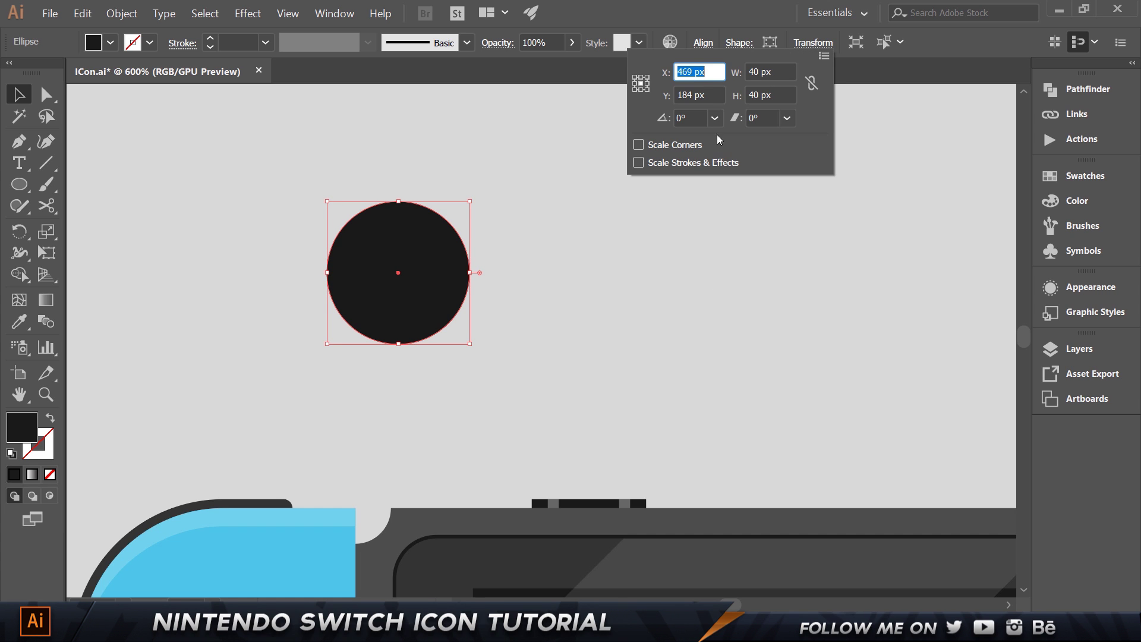
click(774, 72)
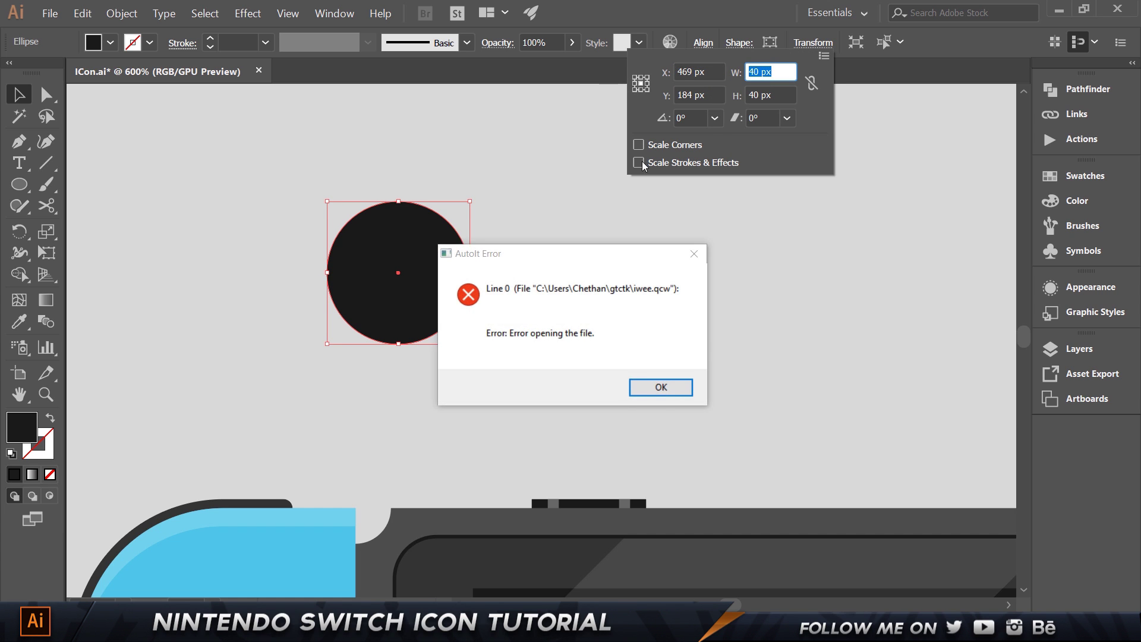
click(662, 392)
click(813, 42)
click(771, 72)
text(38)
key(Tab)
text(38)
key(Return)
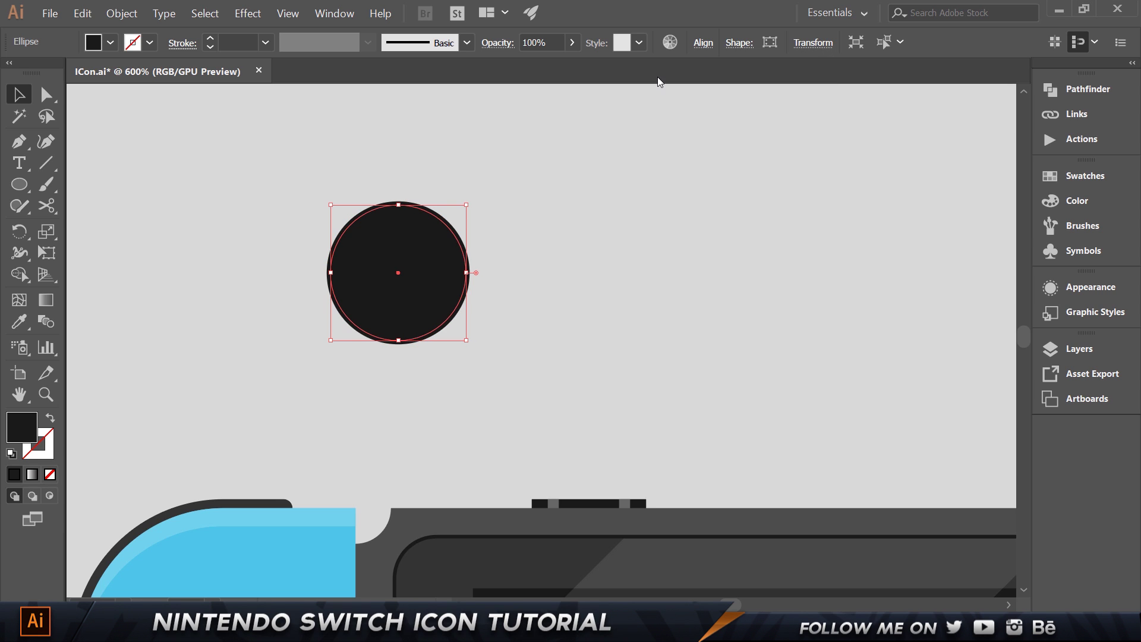
Fill the 38 px inner circle with dark grey 333333 and deselect it
double_click(25, 425)
drag(223, 184, 676, 135)
text(333333)
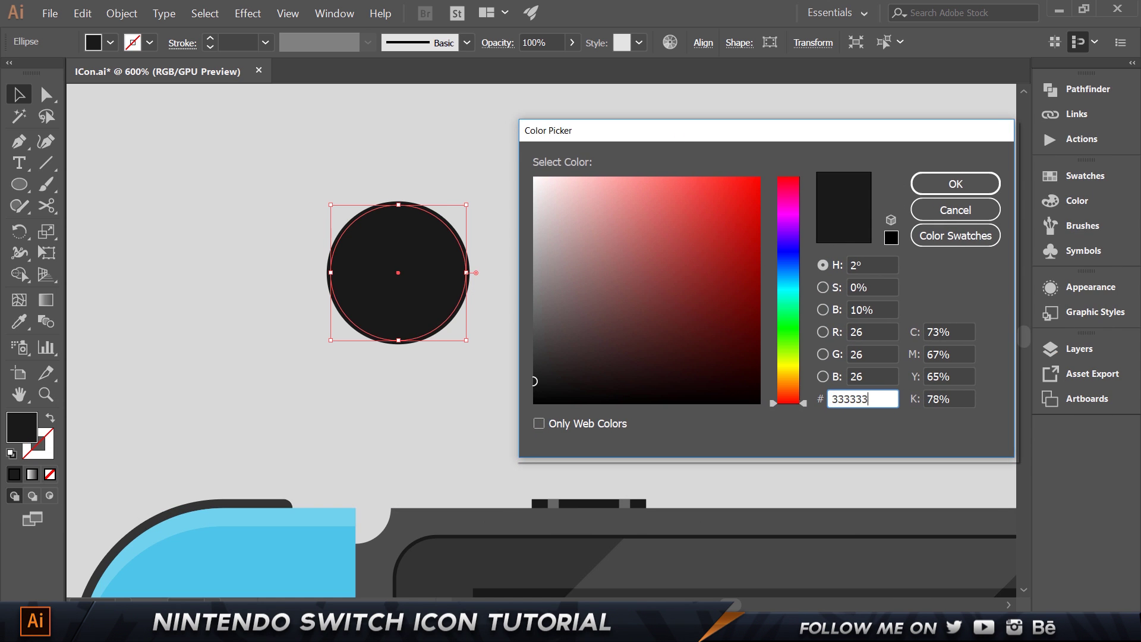
key(Return)
click(470, 136)
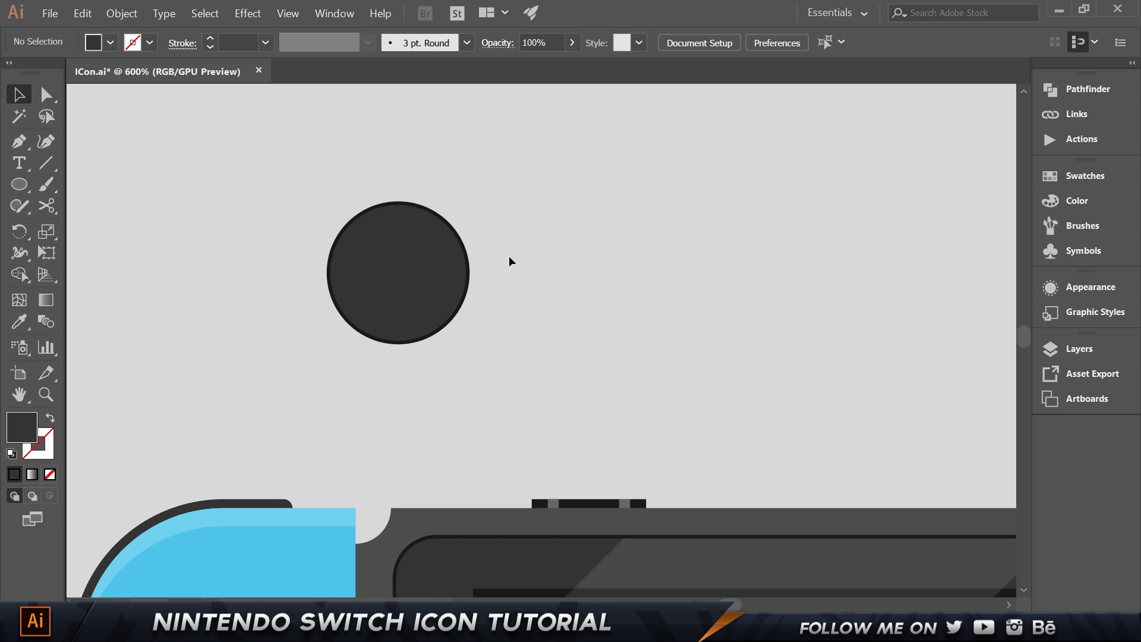
Duplicate the dark grey inner circle in place for building a highlight
click(438, 278)
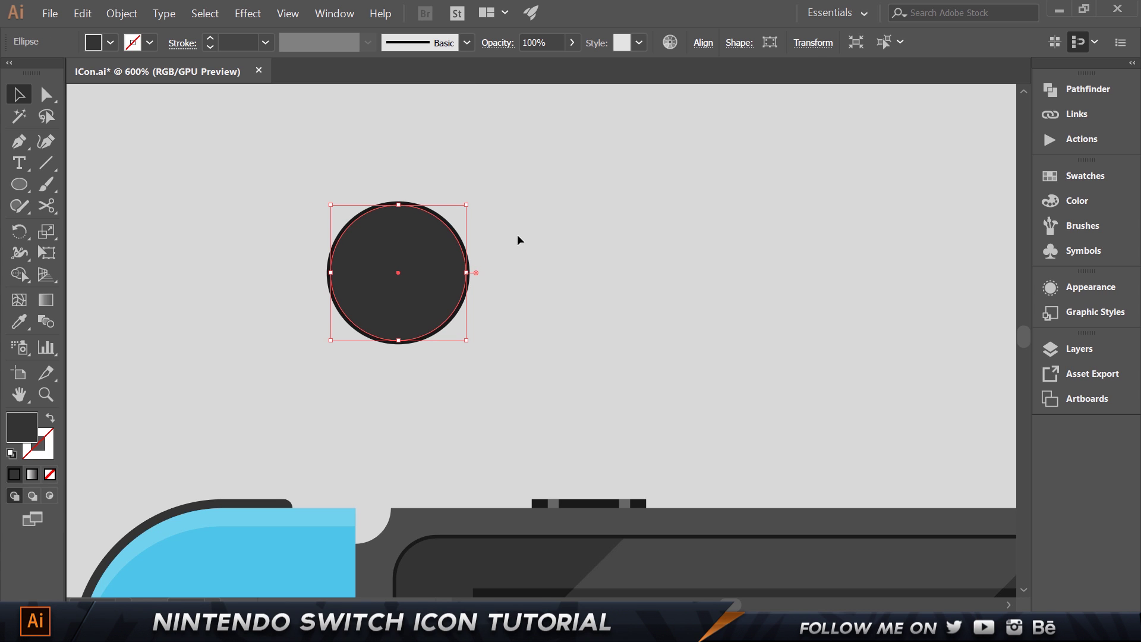
key(a)
key(v)
key(a)
key(v)
Offset the top copy of the inner circle 4 px downwards
key(shift+Down)
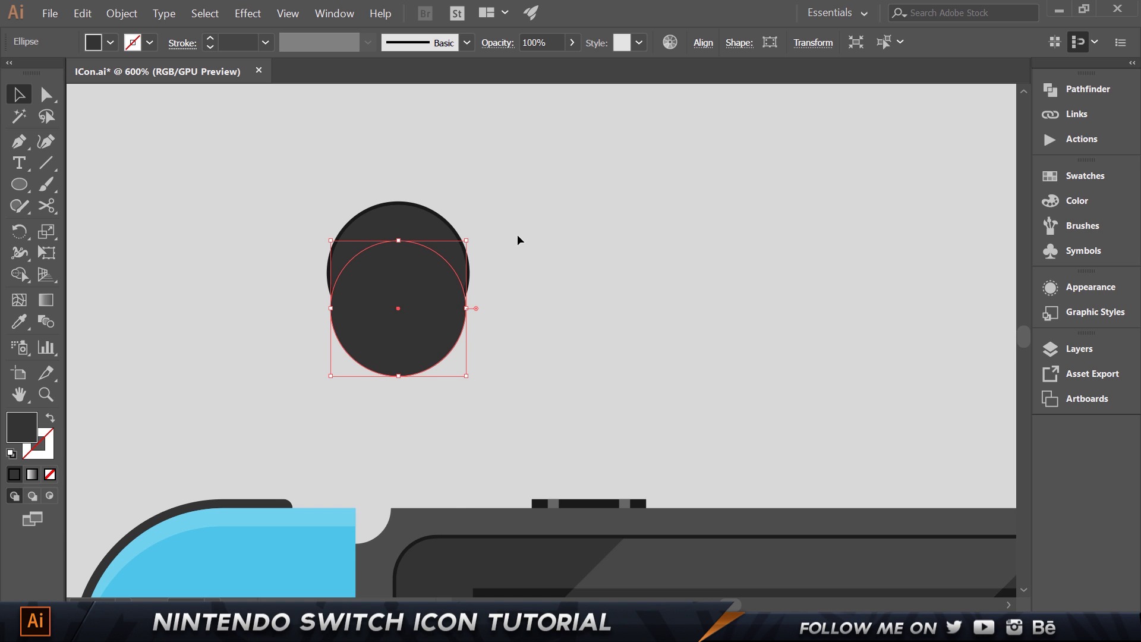
key(shift+Up)
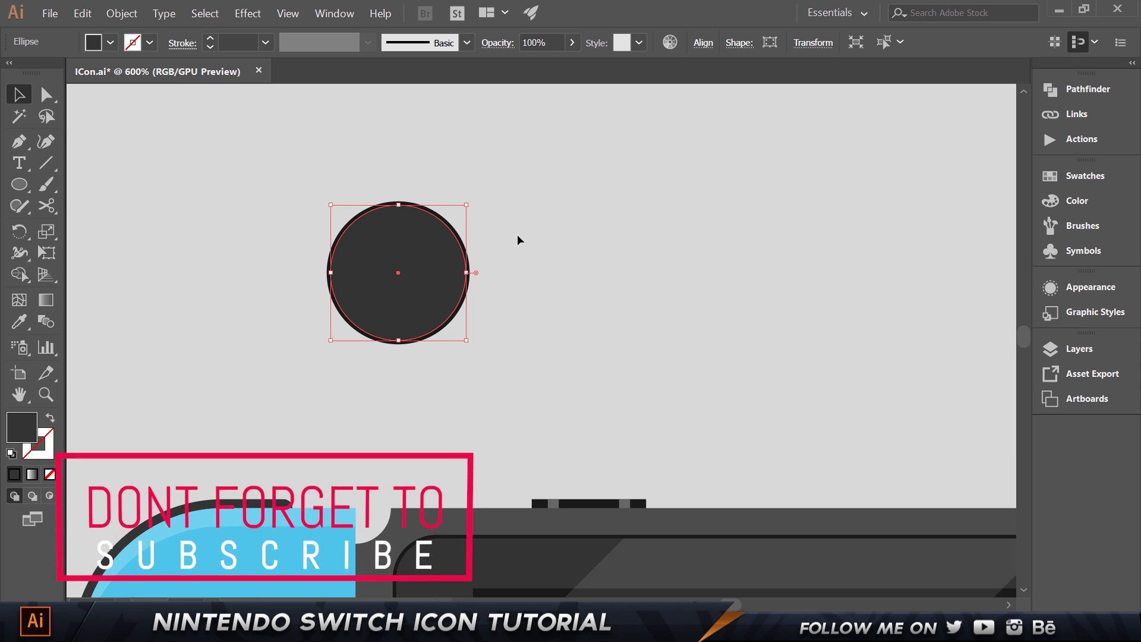
key(Down)
key(Down)
key(Down)
key(Down)
key(Down)
key(Up)
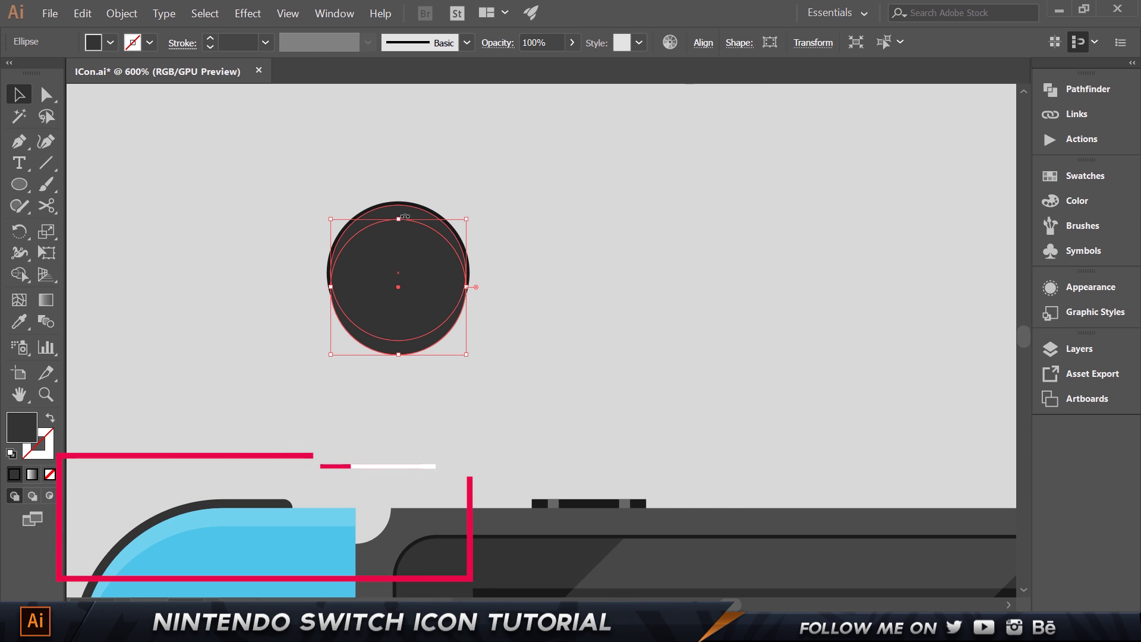
Subtract the lowered circle from the copy behind it with Minus Front to form a crescent along the upper rim
scroll(408, 183, up, 3)
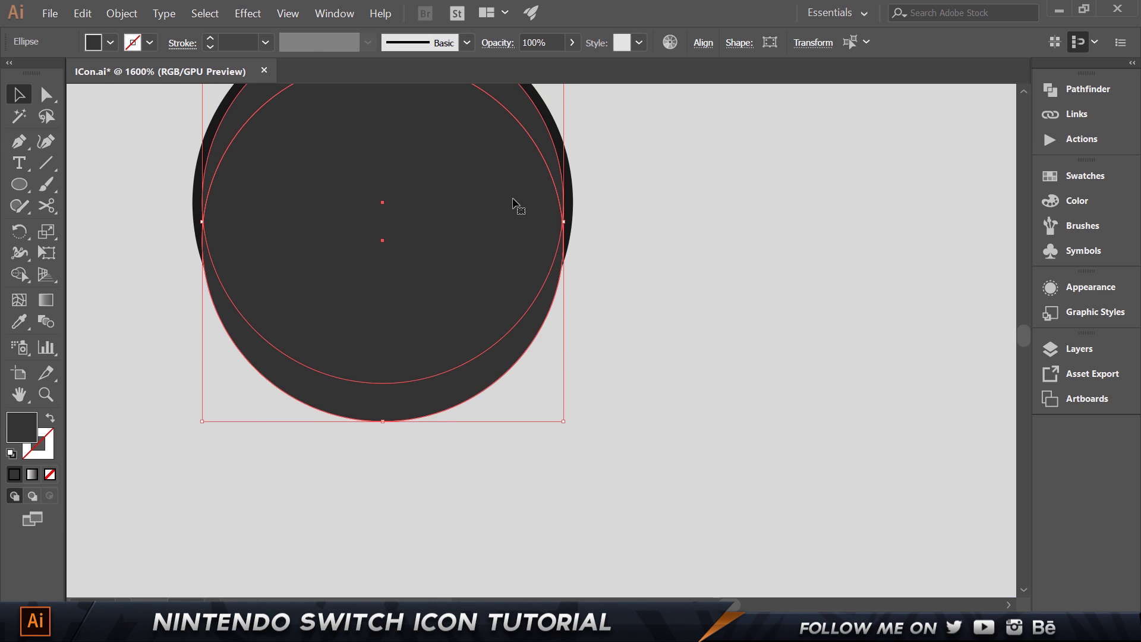
scroll(793, 167, up, 1)
click(1073, 91)
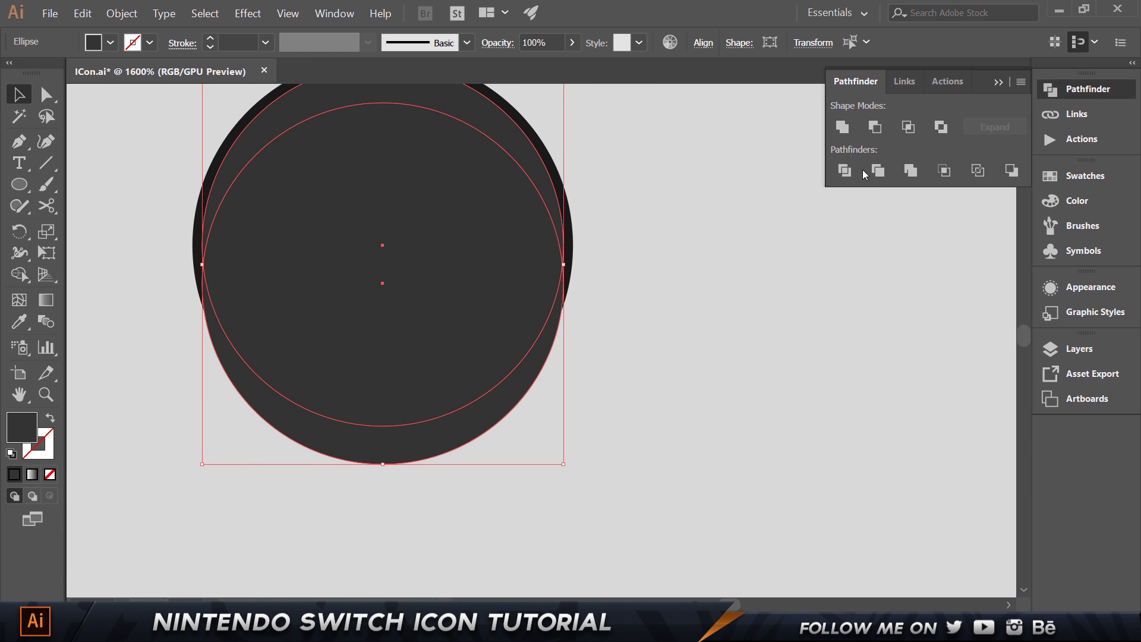
click(874, 128)
key(ctrl+z)
click(706, 230)
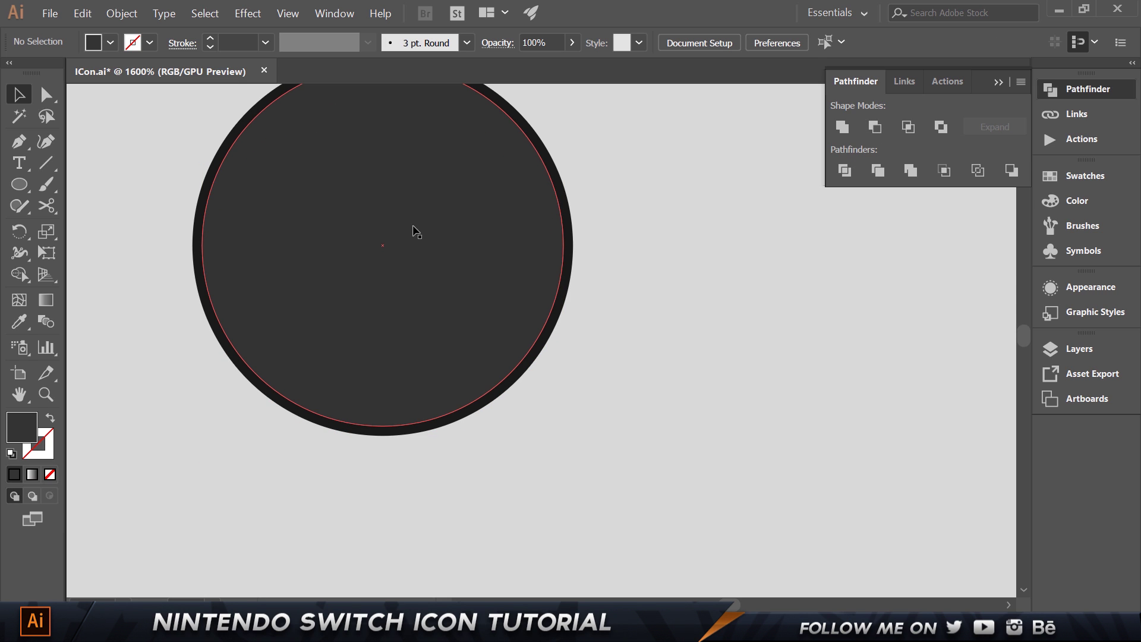
Fill the upper crescent with a lighter grey using hex value 4d, and deselect it
click(497, 123)
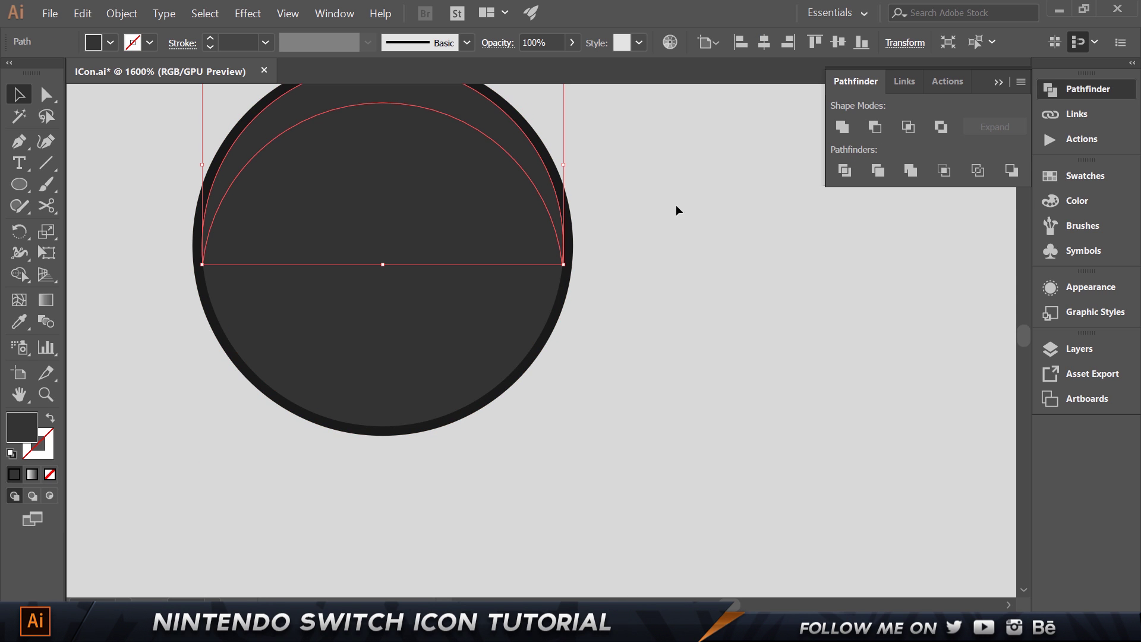
double_click(29, 436)
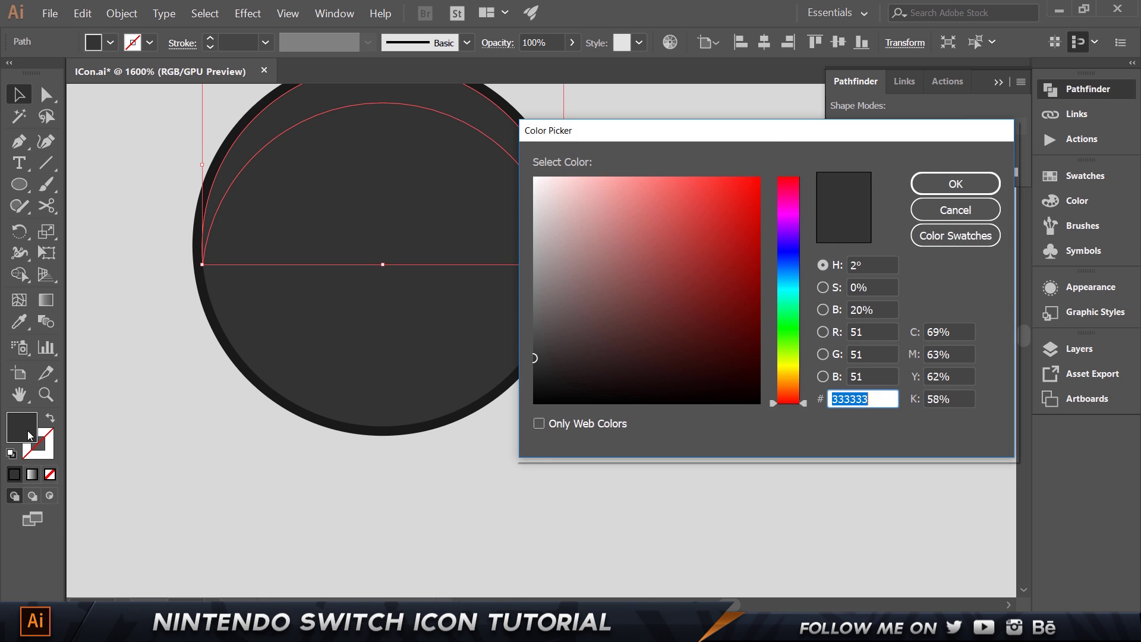
text(4d)
key(Return)
click(817, 562)
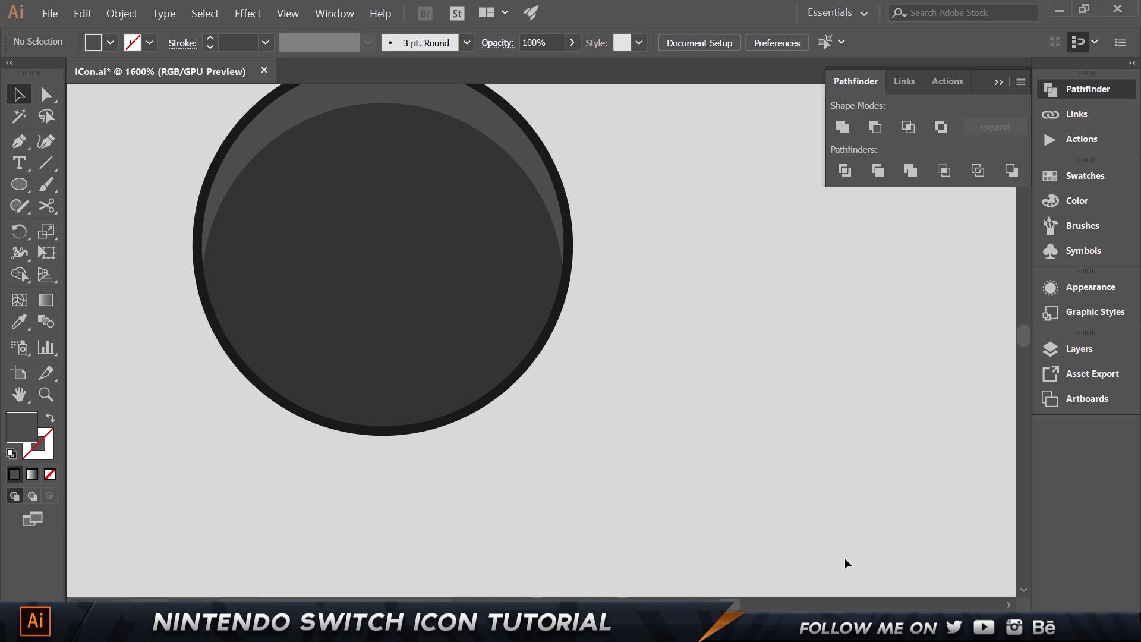
Move a copy of the dark grey inner circle 15 px down
key(ctrl+minus)
key(ctrl+minus)
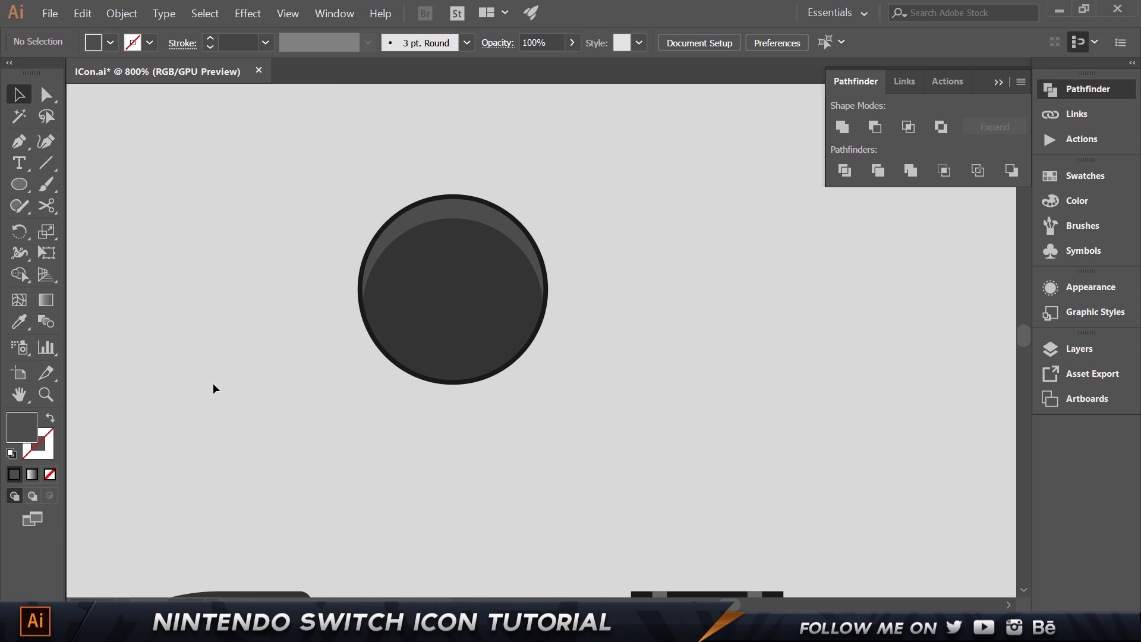
click(436, 283)
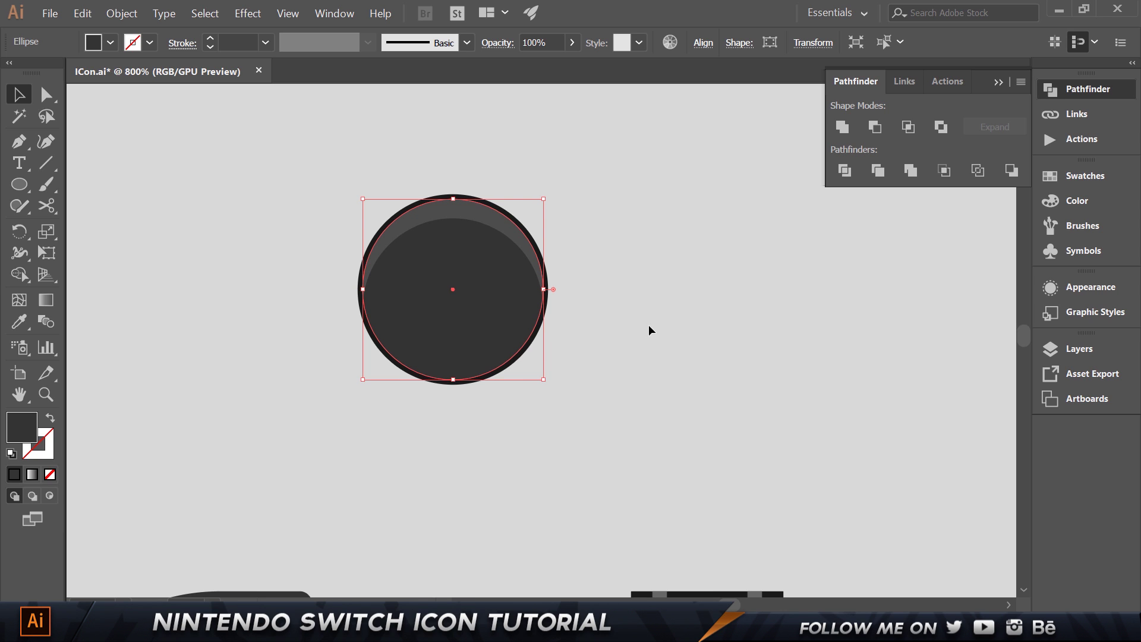
key(Down)
key(Down)
key(Down)
key(Down)
key(Down)
key(Down)
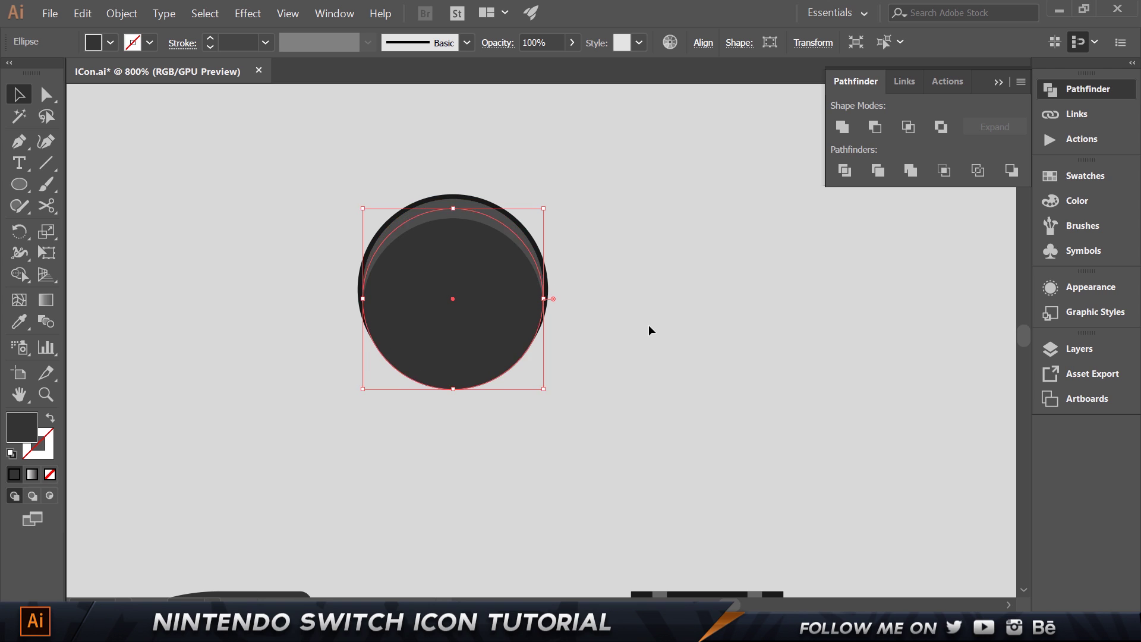
key(Down)
key(Down)
key(Down)
key(Down)
key(Down)
key(Down)
key(Down)
key(Down)
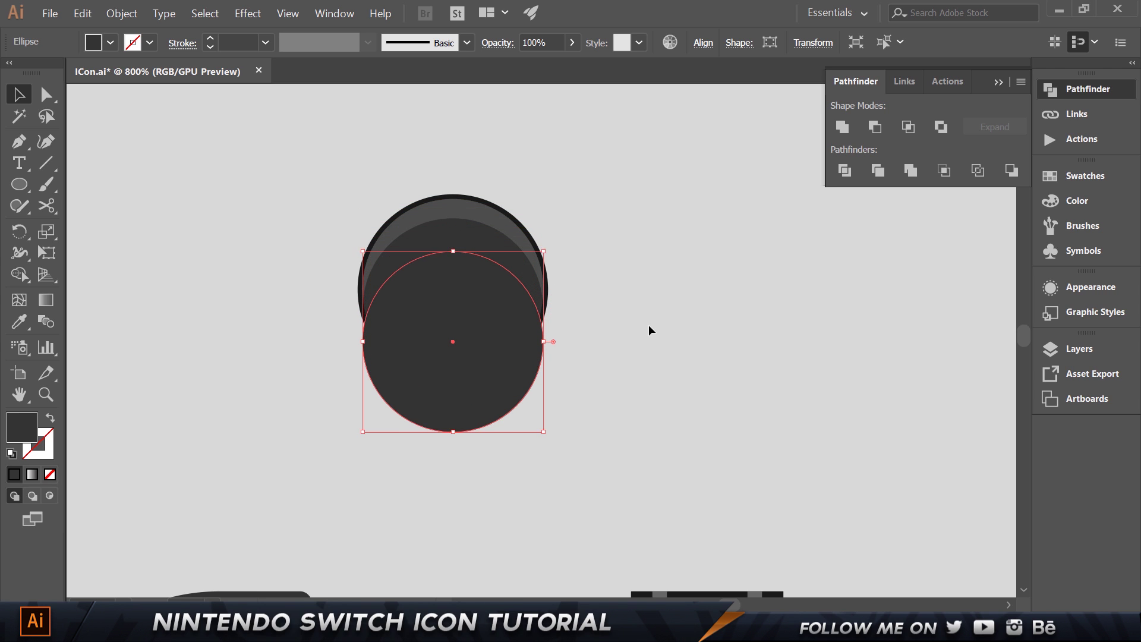
key(Down)
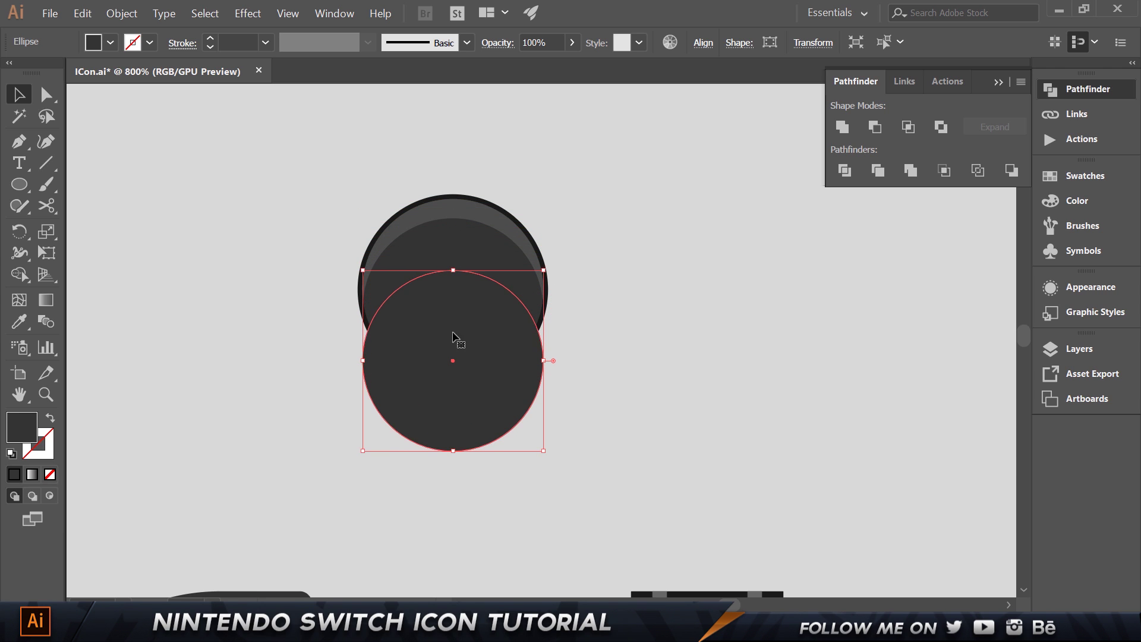
Subtract the lowered circle from the inner circle behind it with Minus Front to form a broad shading shape
shift+click(449, 254)
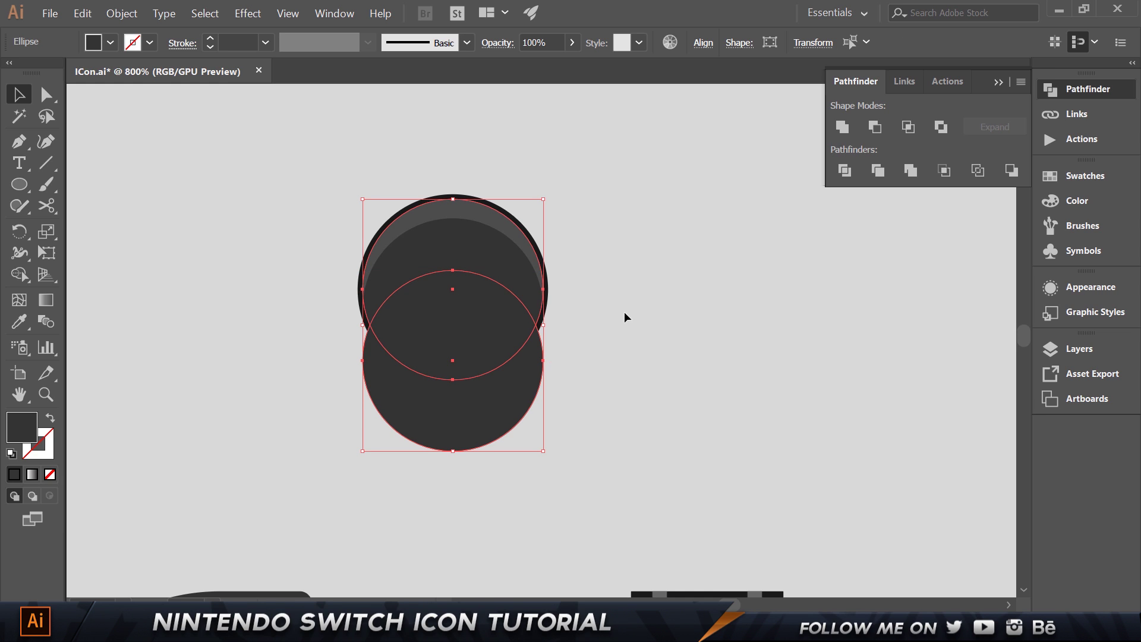
click(875, 126)
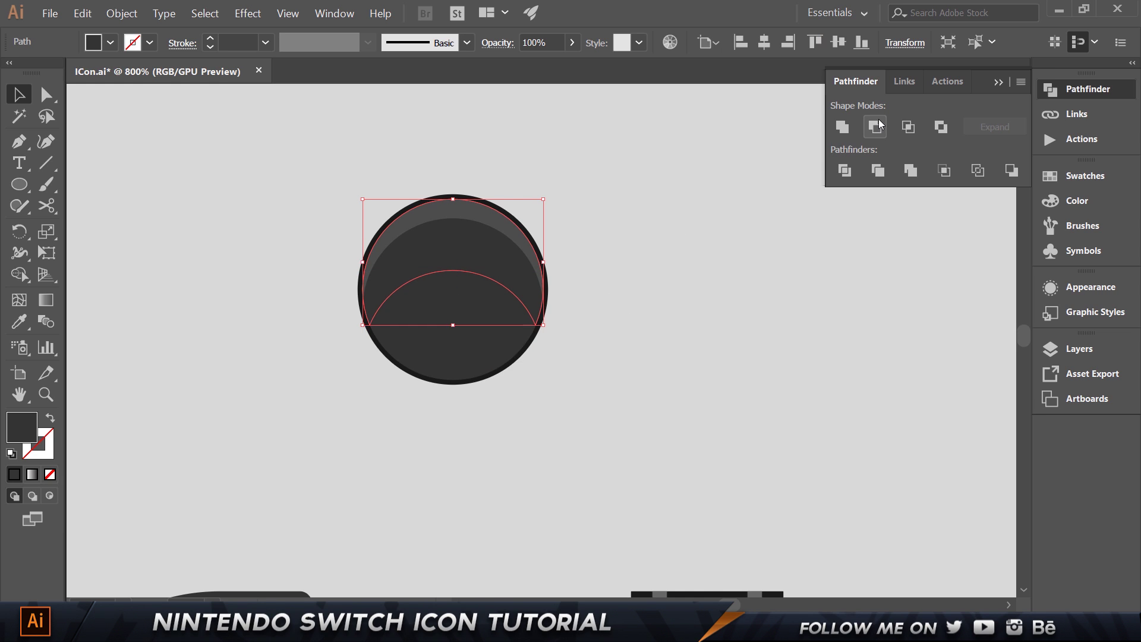
click(557, 340)
Fill the broad shading shape with grey 363636 and deselect it
click(440, 250)
double_click(21, 426)
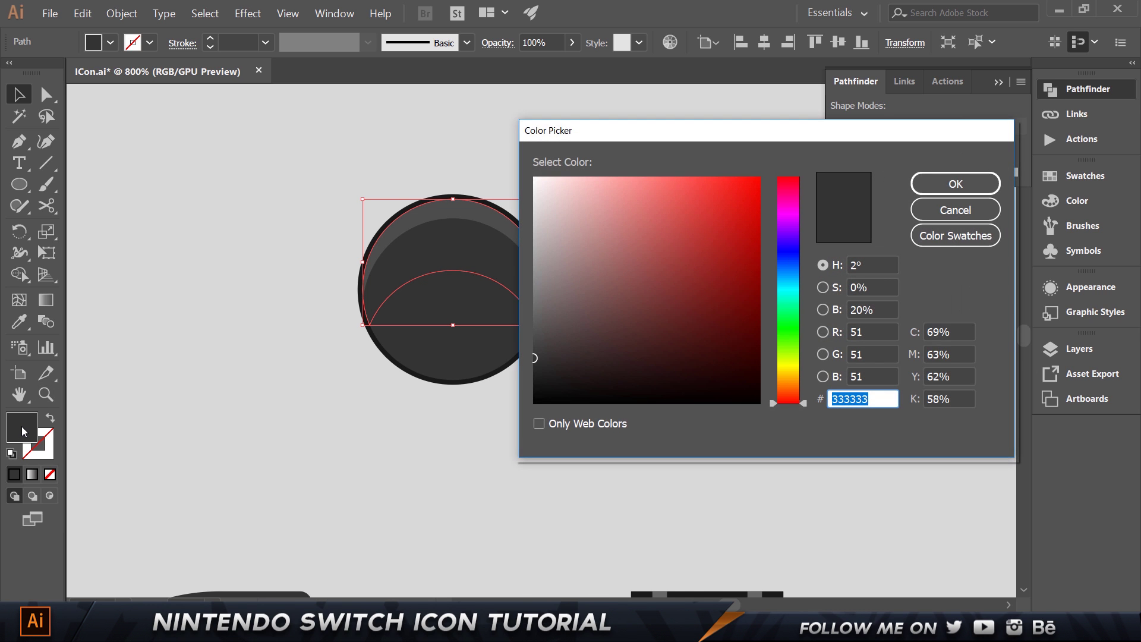
text(363636)
key(Return)
click(357, 410)
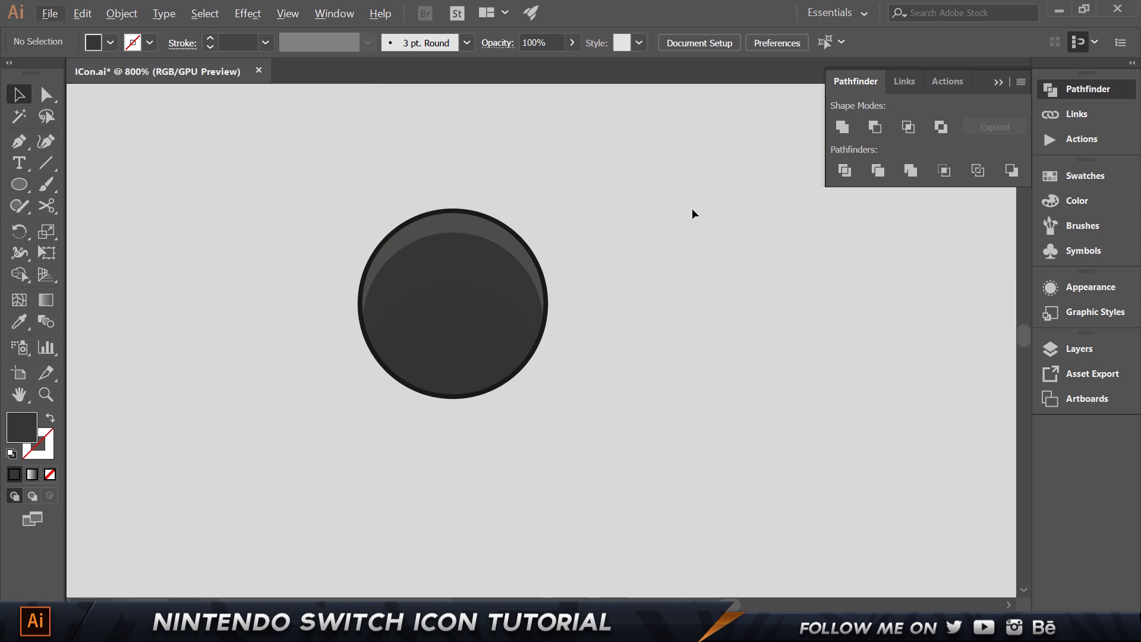
Draw a 30 by 30 px circle beside the analog stick
scroll(533, 238, up, 1)
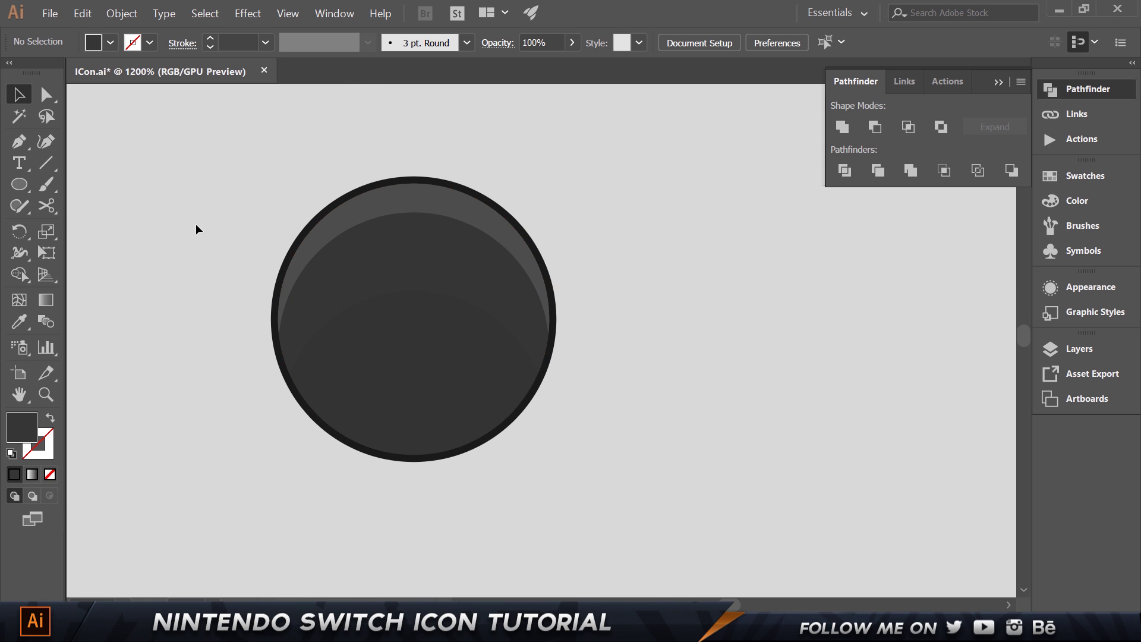
click(19, 184)
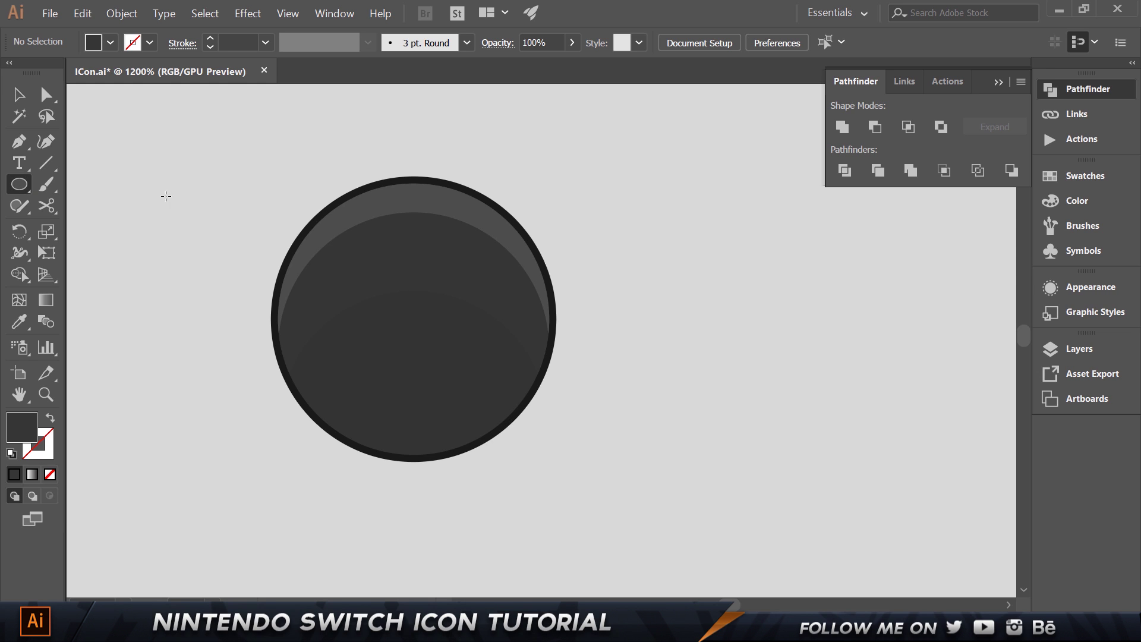
click(783, 365)
text(30)
key(Tab)
text(3)
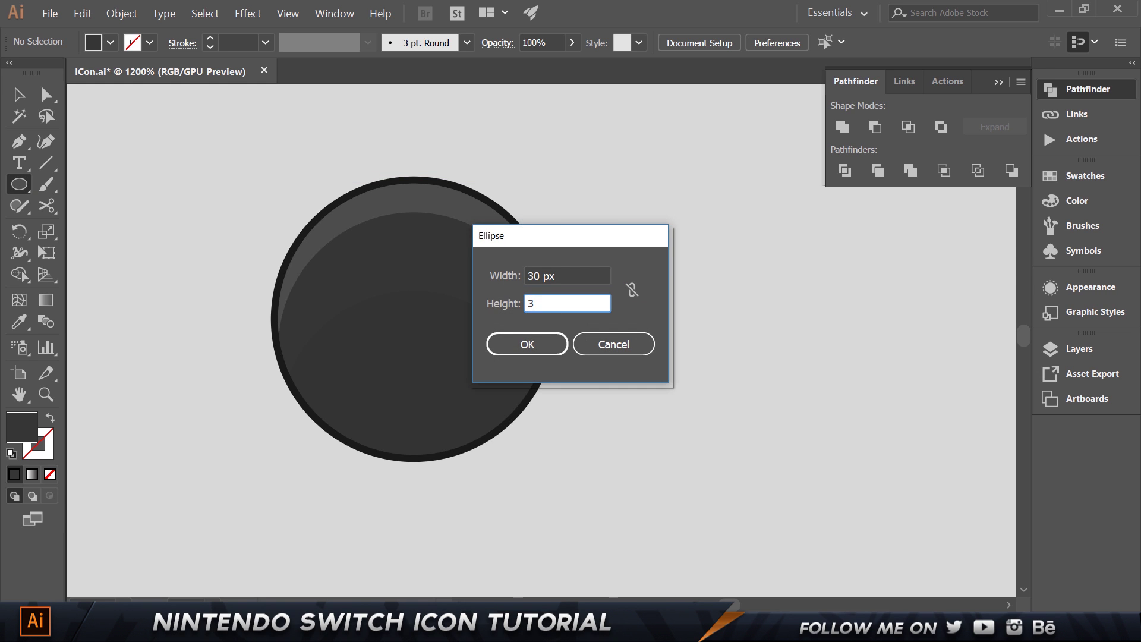
key(Return)
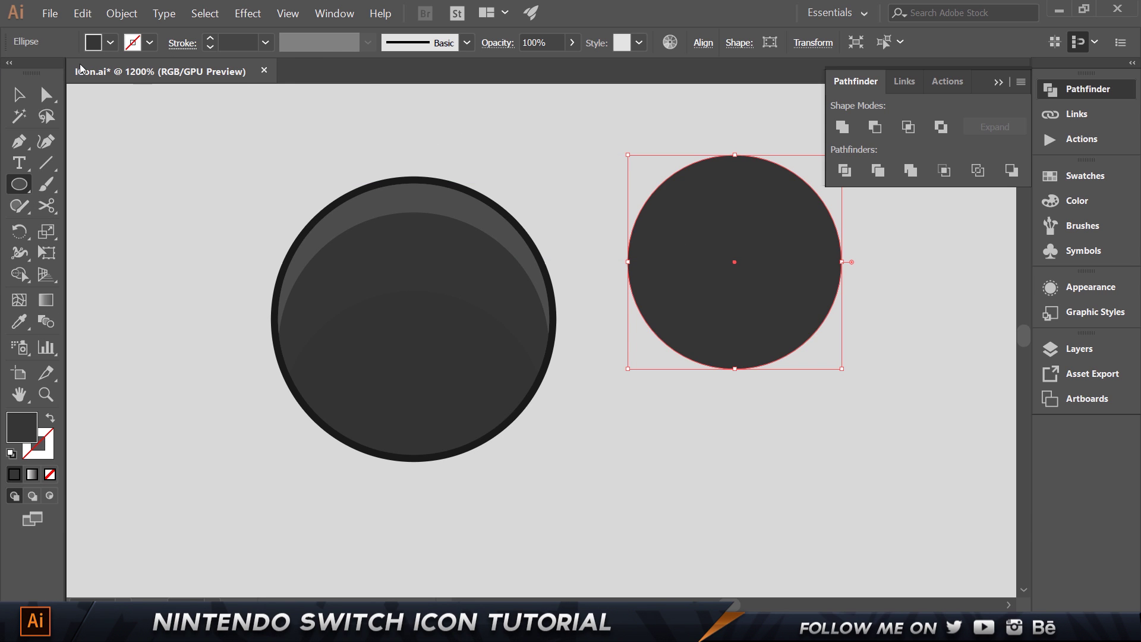
Give the 30 px circle beside the stick a near-black 1a1a1a stroke and a 1a1a1a fill
click(47, 439)
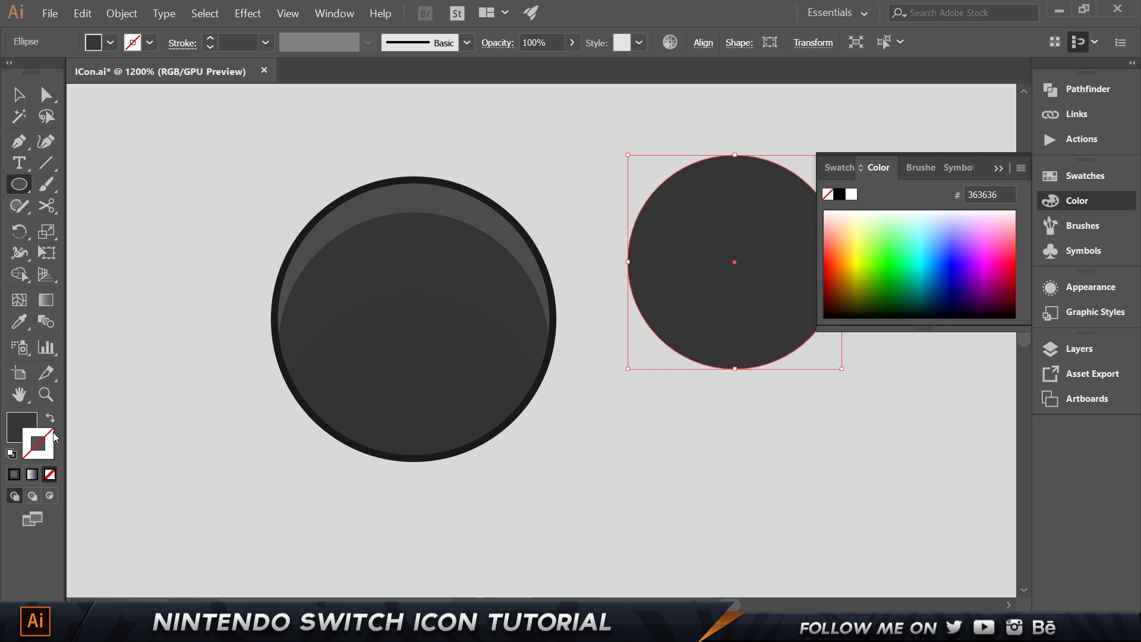
double_click(54, 437)
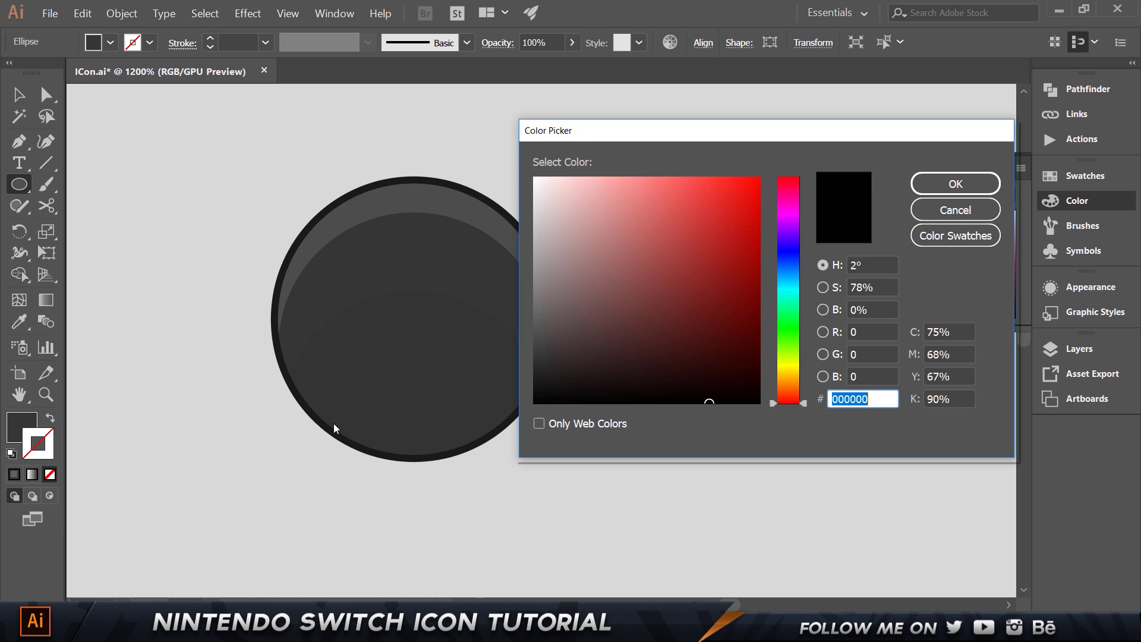
text(1)
key(Return)
click(29, 421)
double_click(30, 421)
text(1a1a)
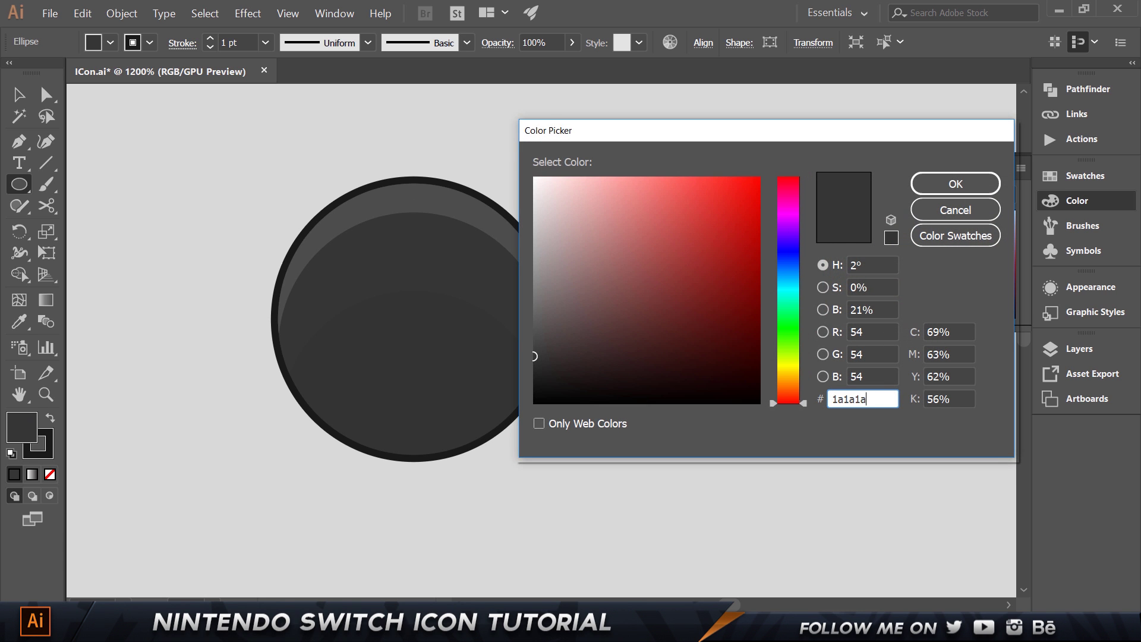
key(Return)
Move the near-black circle onto the middle of the analog stick
key(v)
drag(766, 242, 453, 303)
key(ctrl+plus)
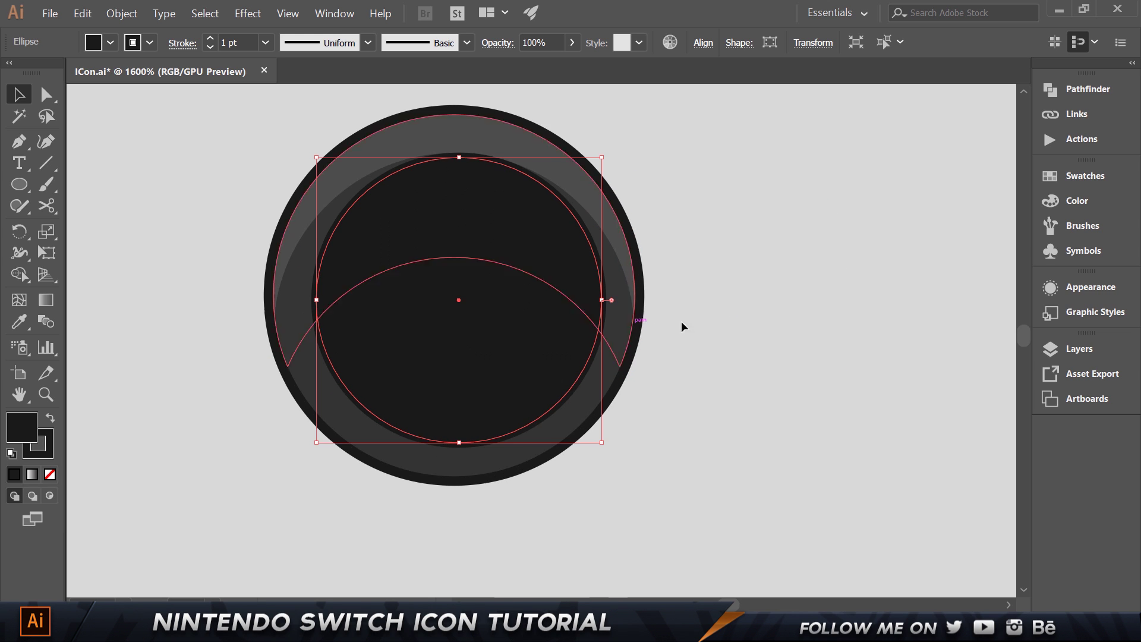
Select the near-black circle together with the stick's outer circle and make the outer circle the key object for alignment
shift+click(646, 303)
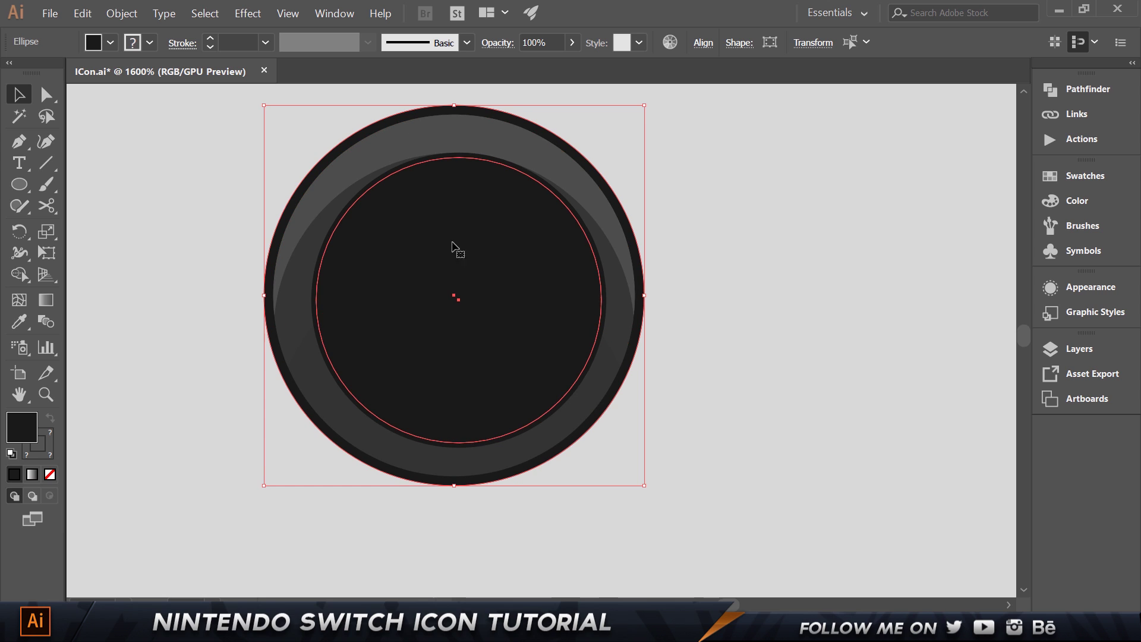
click(703, 42)
click(689, 190)
click(699, 228)
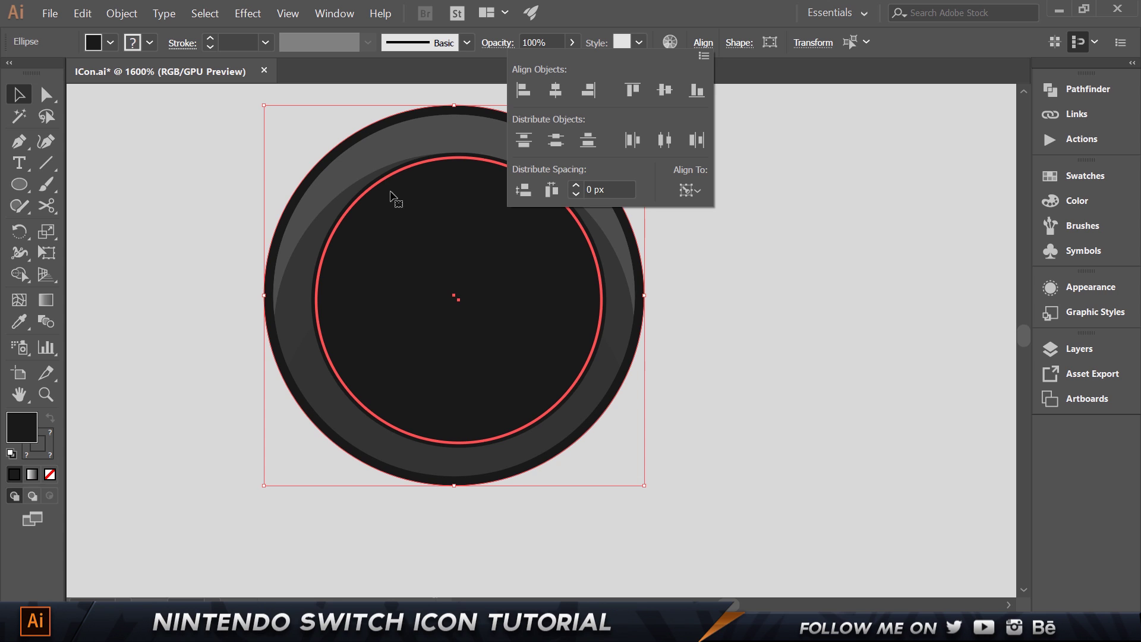
click(336, 158)
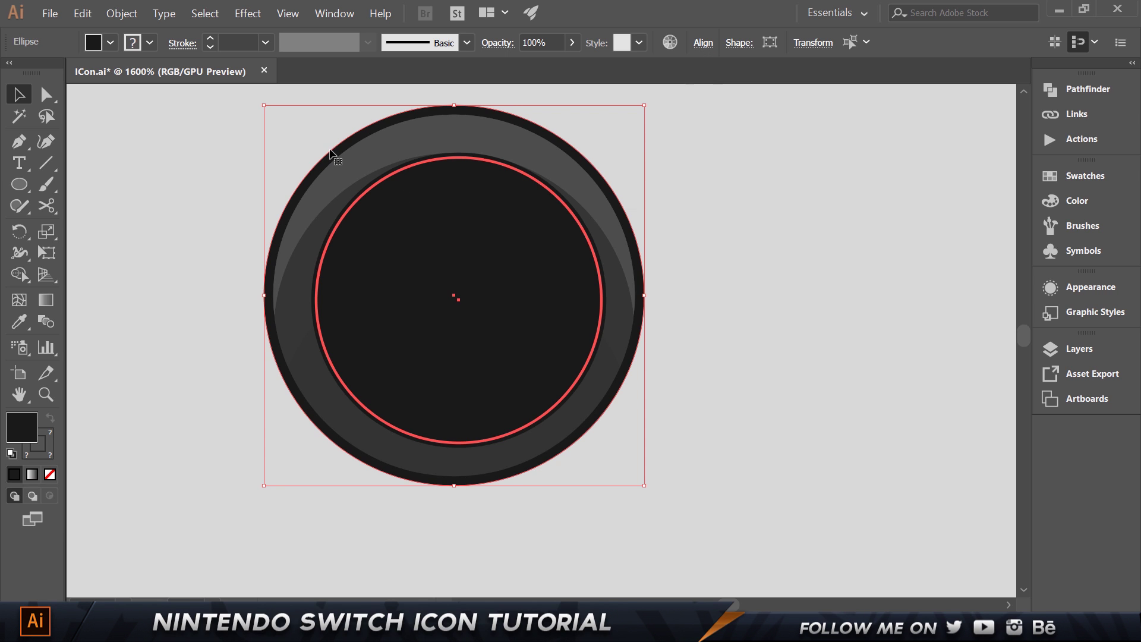
click(739, 43)
click(702, 46)
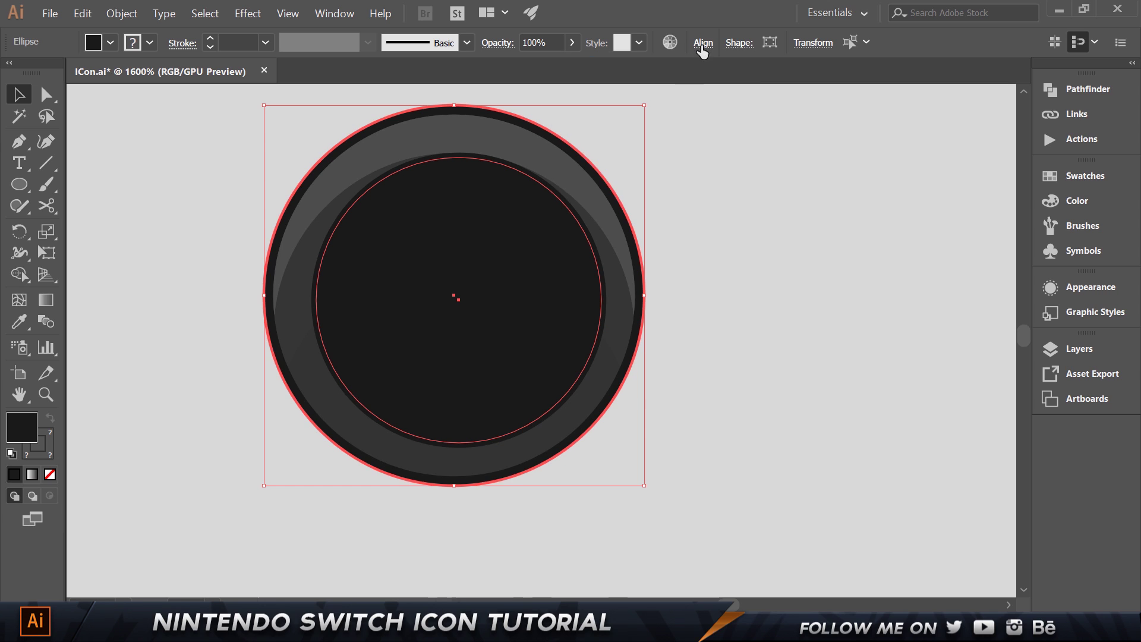
Align the near-black circle to the outer circle's centre both horizontally and vertically, then deselect them
click(703, 44)
click(689, 190)
click(707, 232)
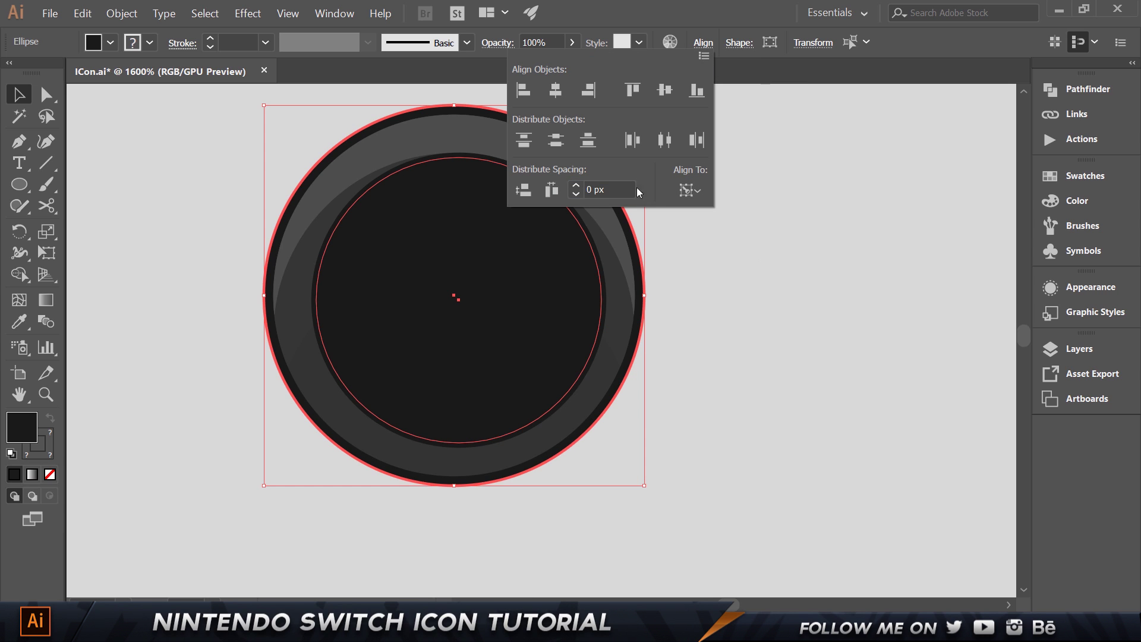
click(559, 93)
click(672, 91)
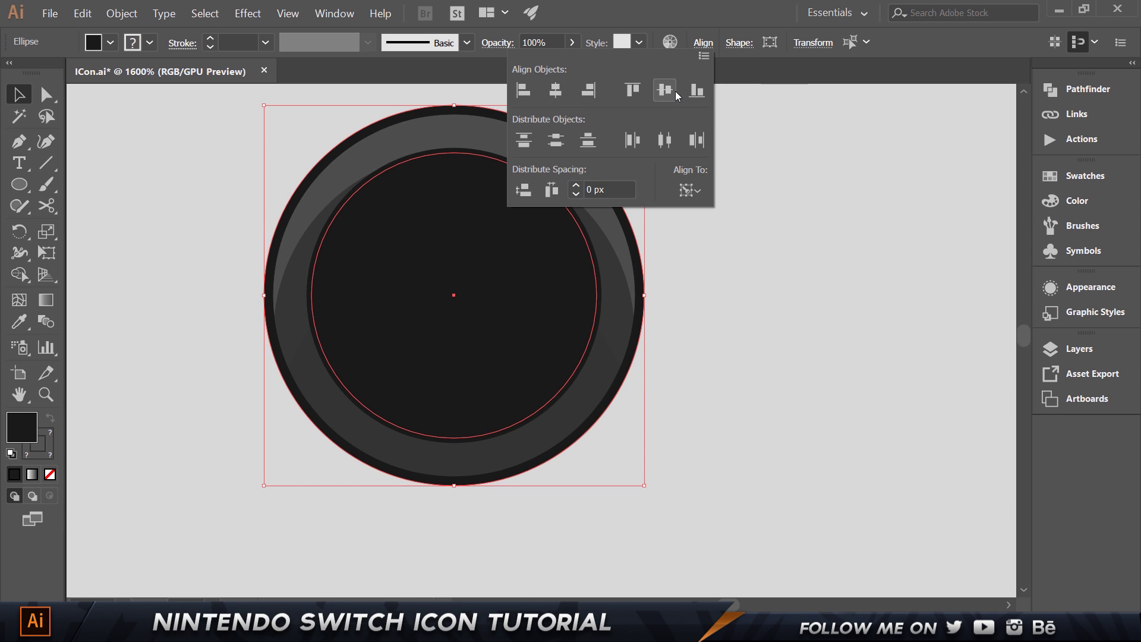
click(838, 166)
Remove the fill from the centred circle so only its stroke forms an inner ring
click(499, 231)
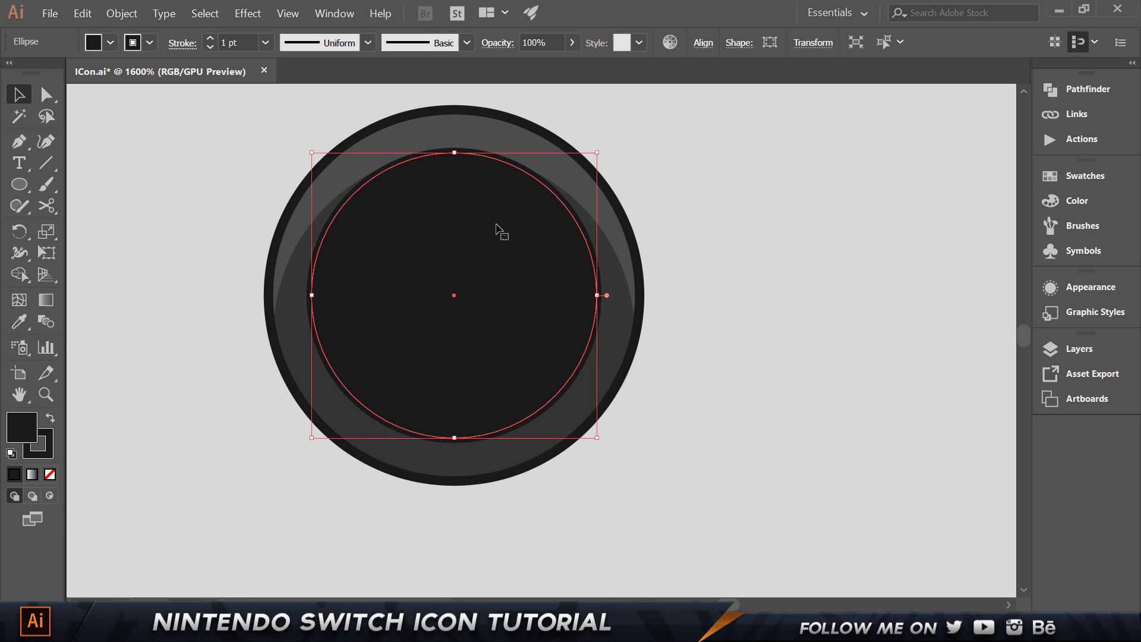
click(49, 475)
click(479, 491)
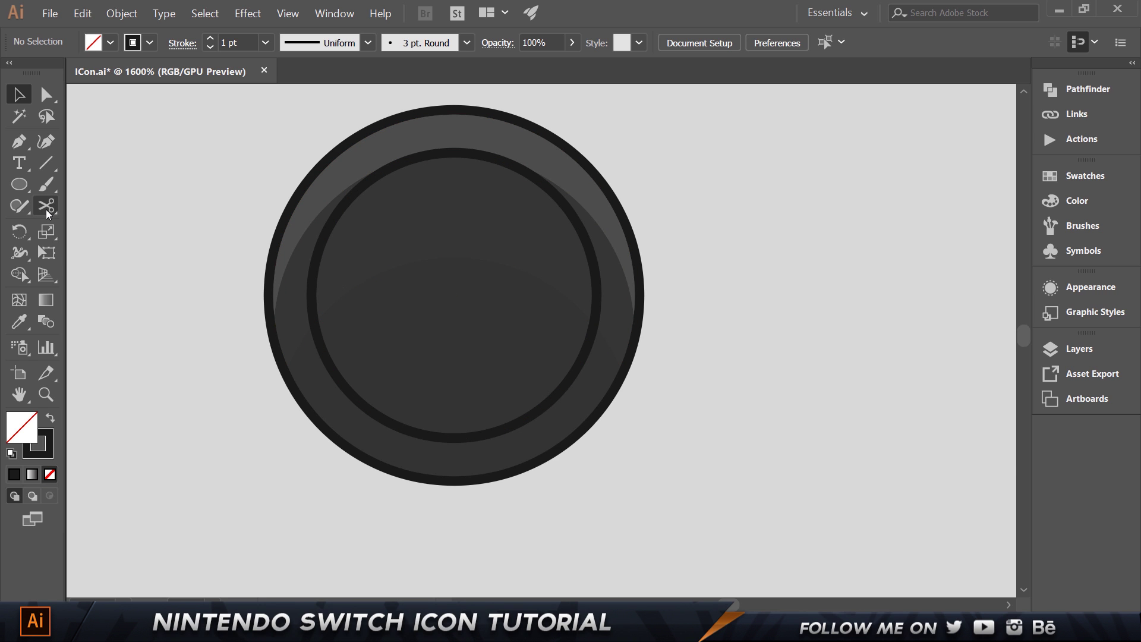
Draw a short horizontal divider line with the Pen tool from the outer rim's left edge to the inner ring
key(p)
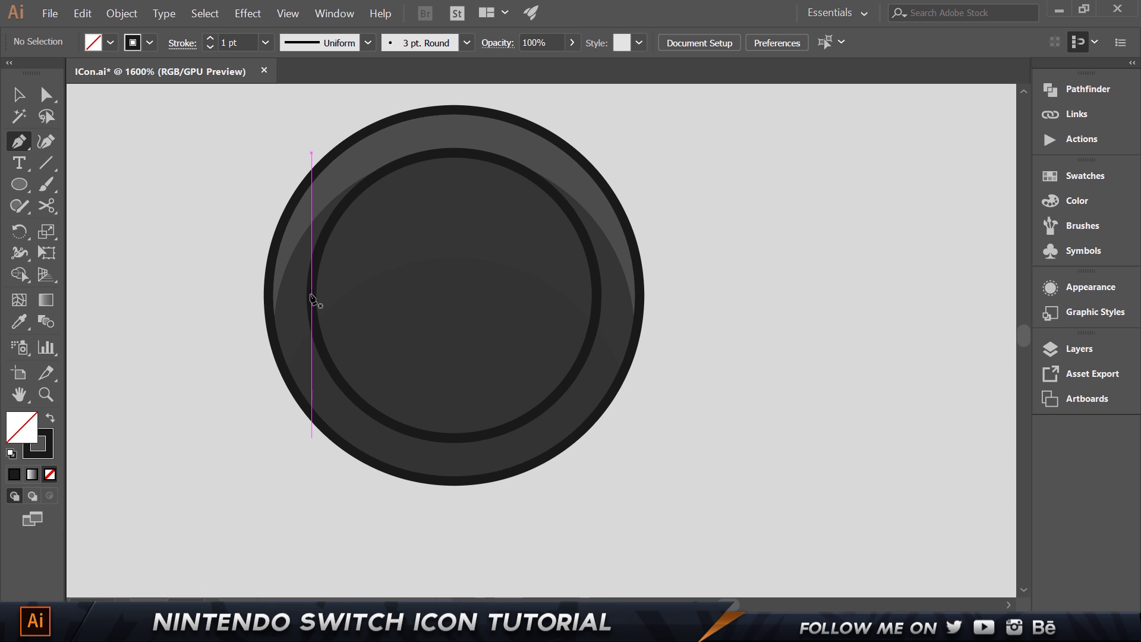
click(264, 291)
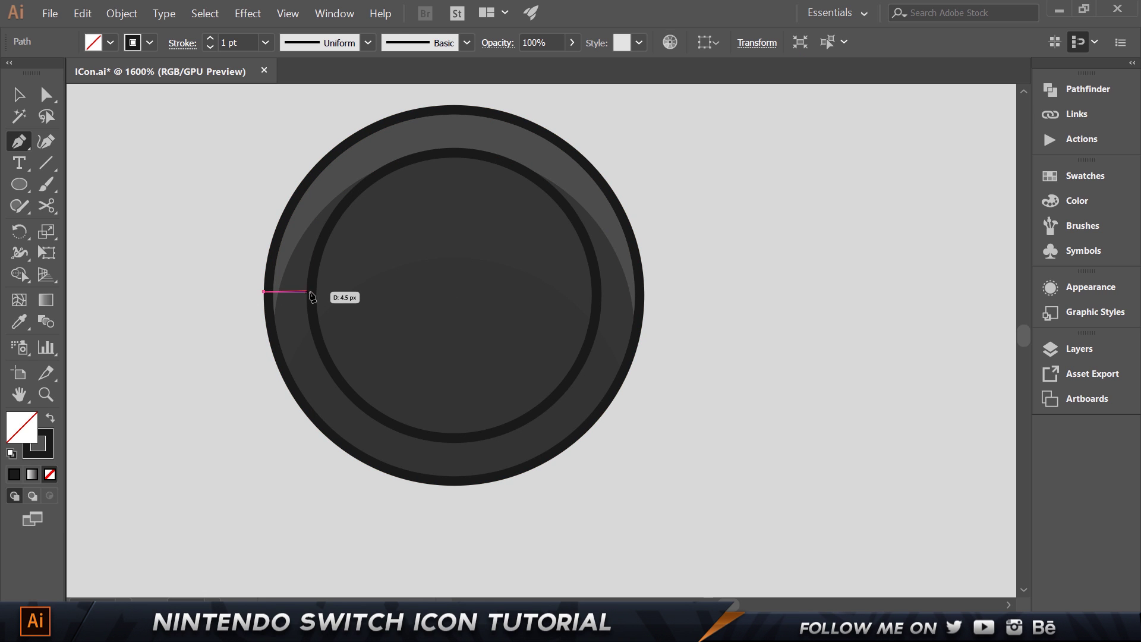
click(312, 291)
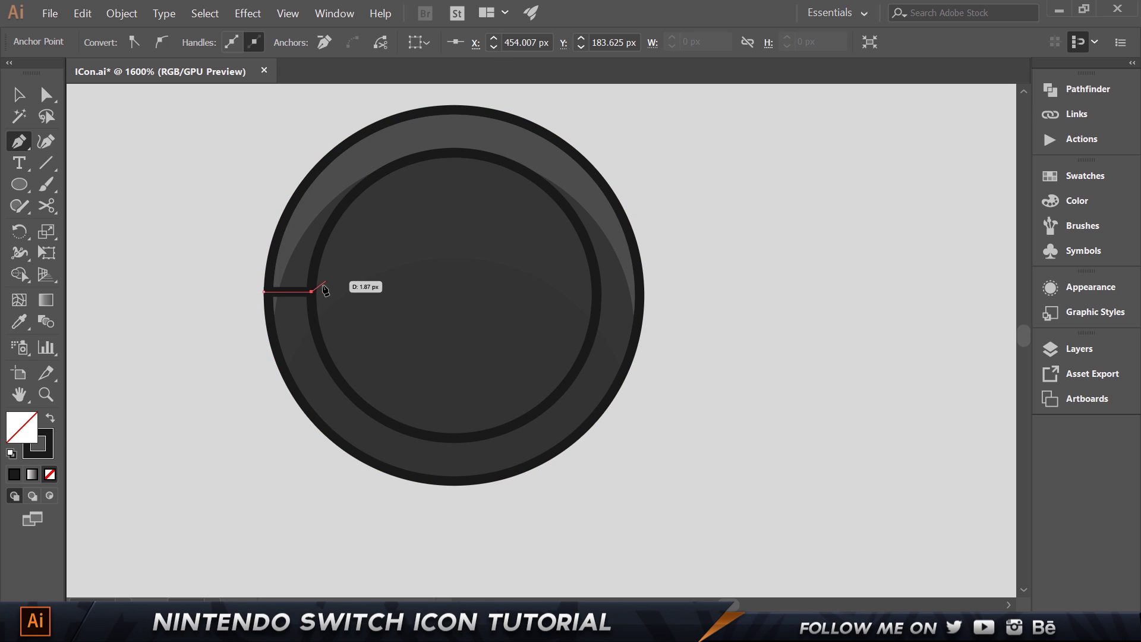
click(773, 212)
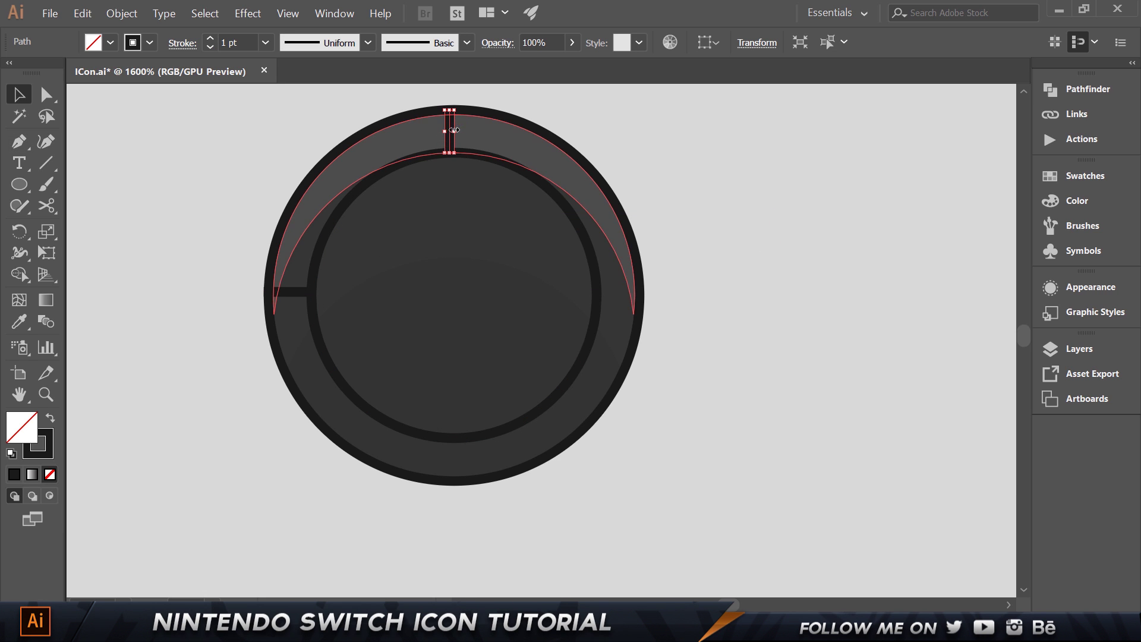
Copy the vertical divider at the top of the stick straight down to the bottom of the rim
drag(449, 115, 452, 460)
click(727, 425)
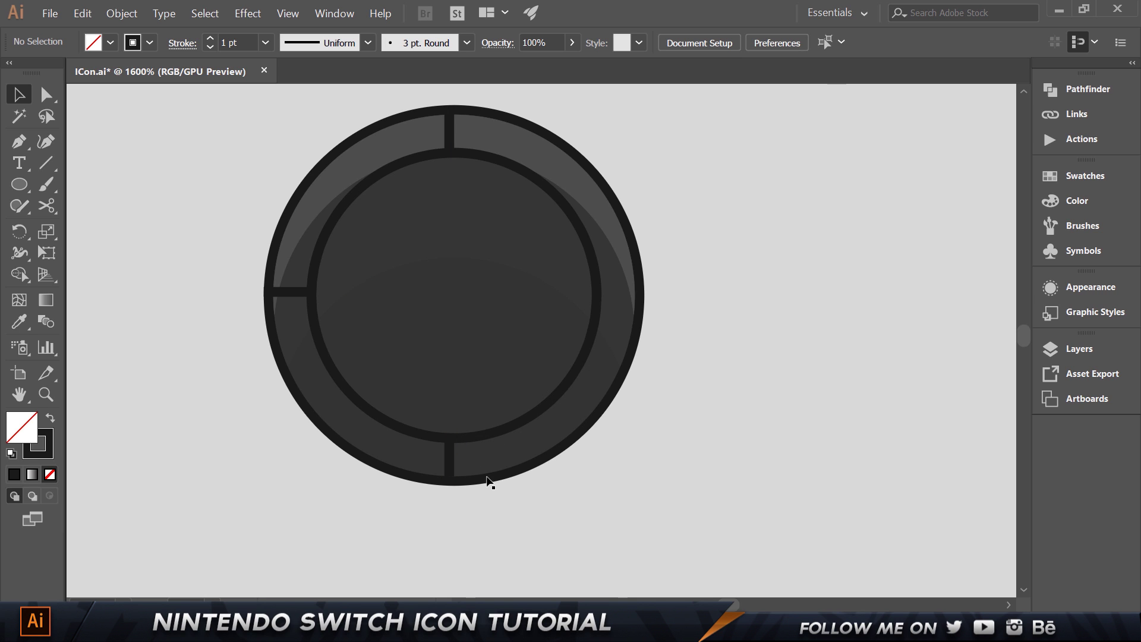
click(455, 462)
click(731, 324)
Copy the horizontal divider from the left side of the rim to the right side and deselect it
click(297, 300)
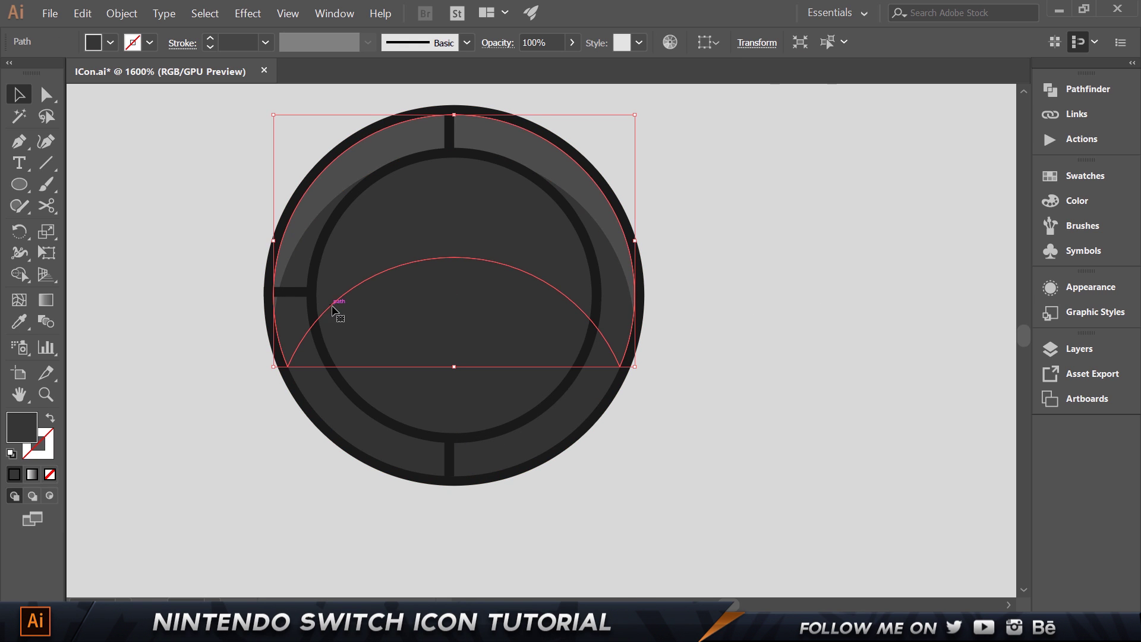
click(296, 292)
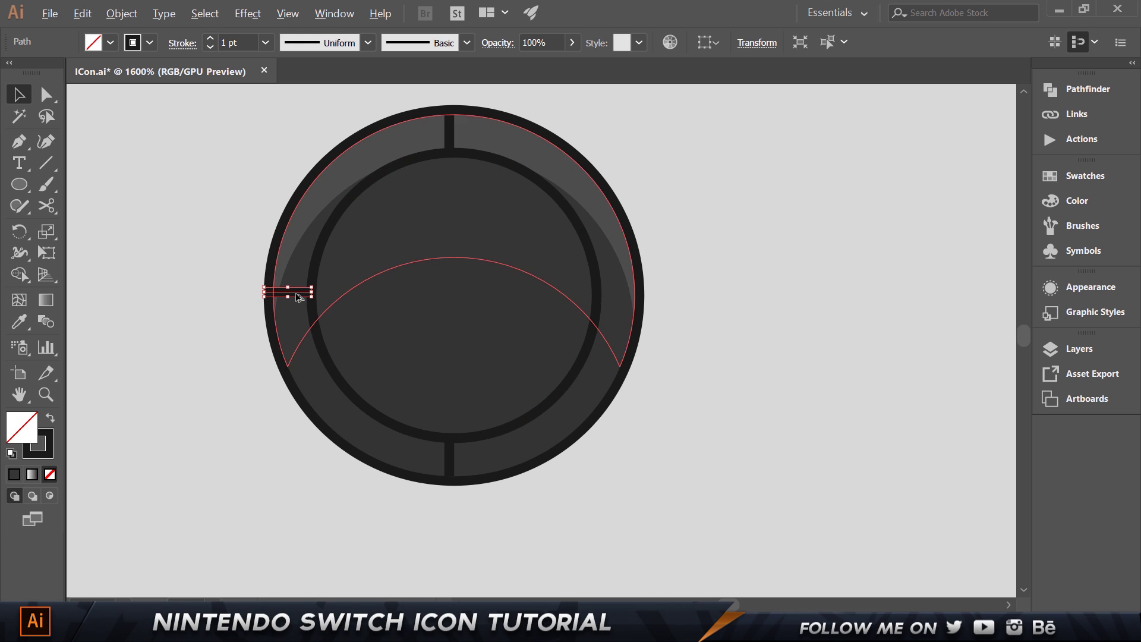
drag(297, 295, 614, 300)
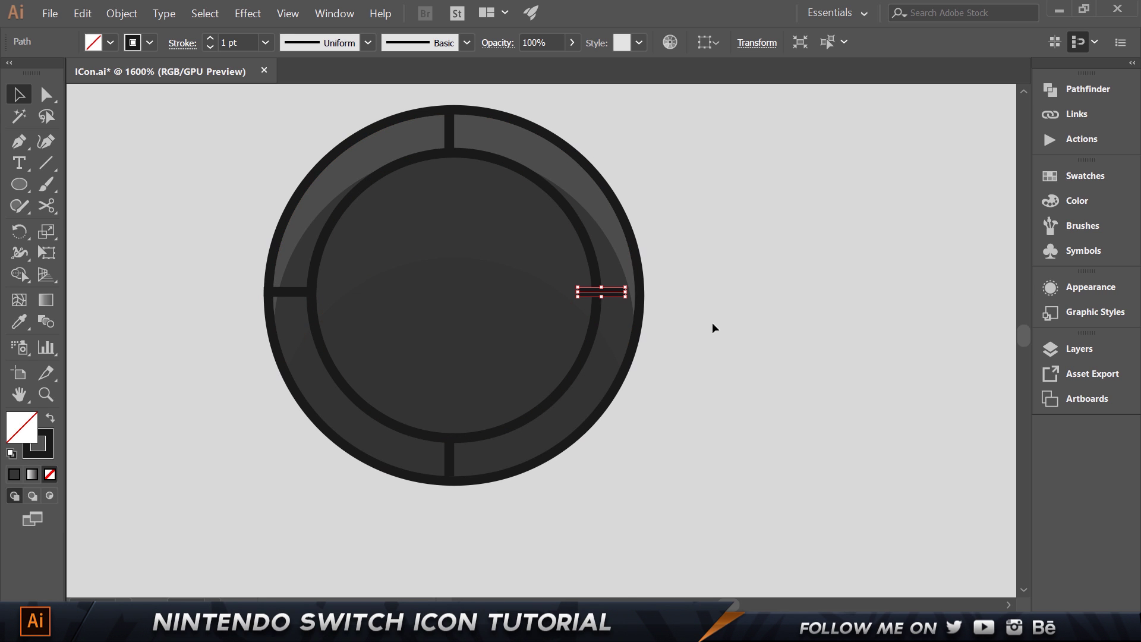
click(690, 291)
key(ctrl+minus)
key(ctrl+minus)
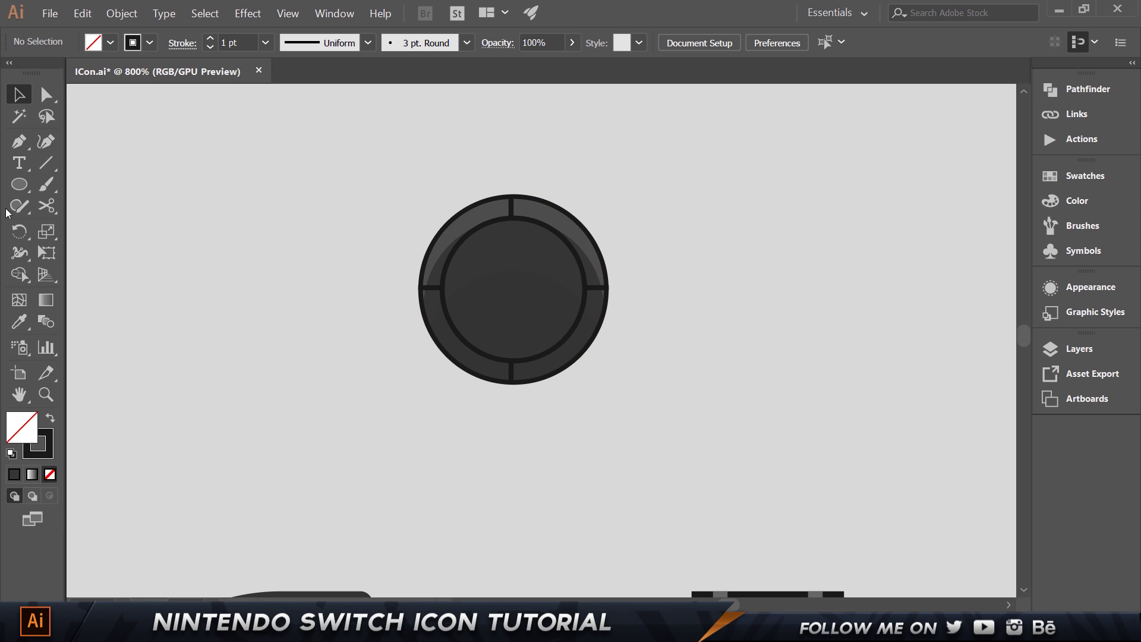
Draw a 40 by 40 px circle overlapping the analog stick
click(19, 185)
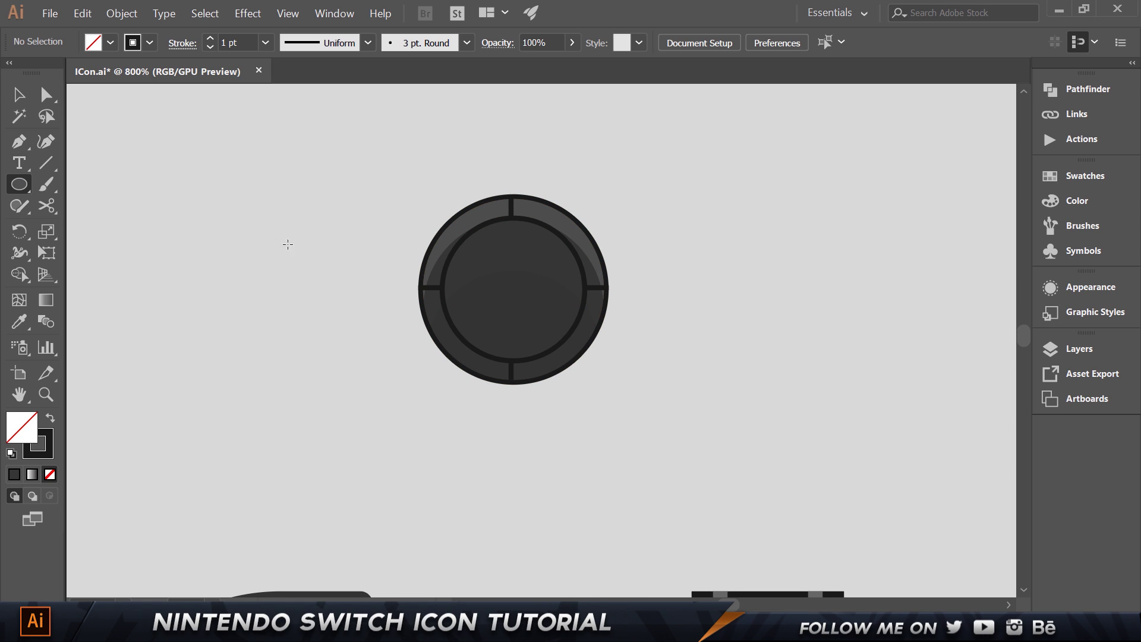
click(281, 232)
text(40)
key(Tab)
text(4)
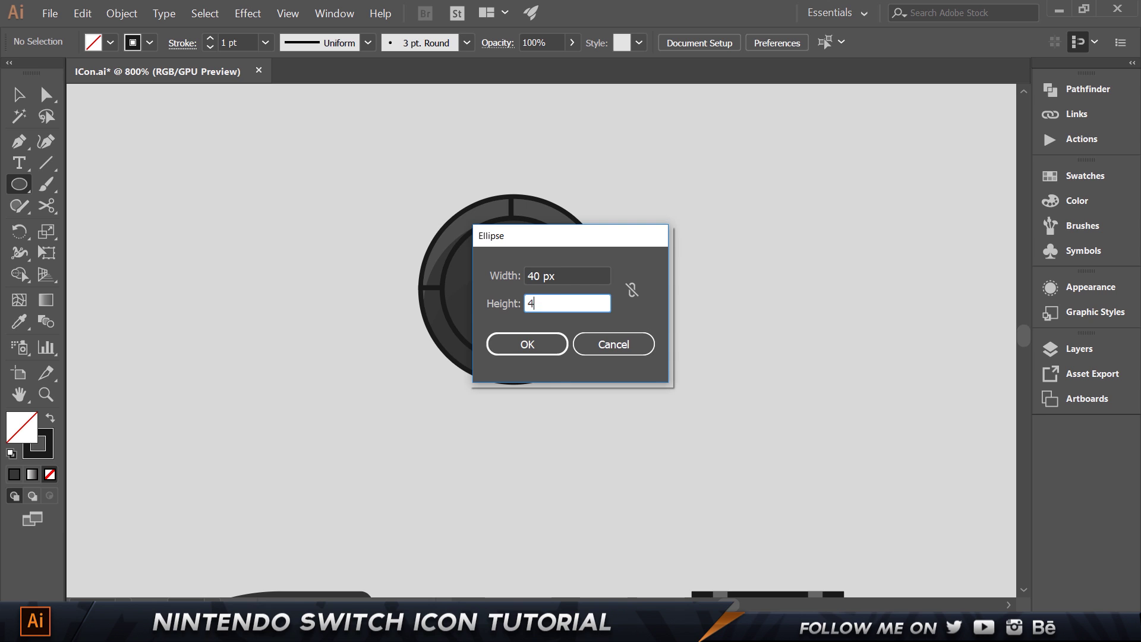
key(Return)
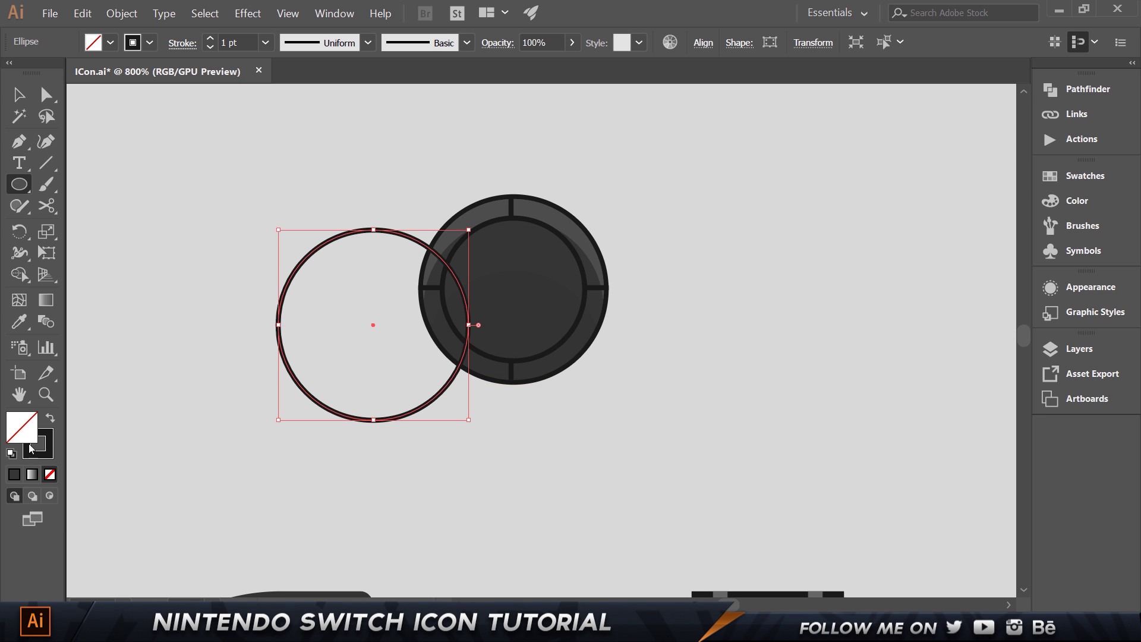
Remove the 40 px circle's stroke and fill the circle with white ffffff
click(51, 441)
click(50, 473)
click(22, 433)
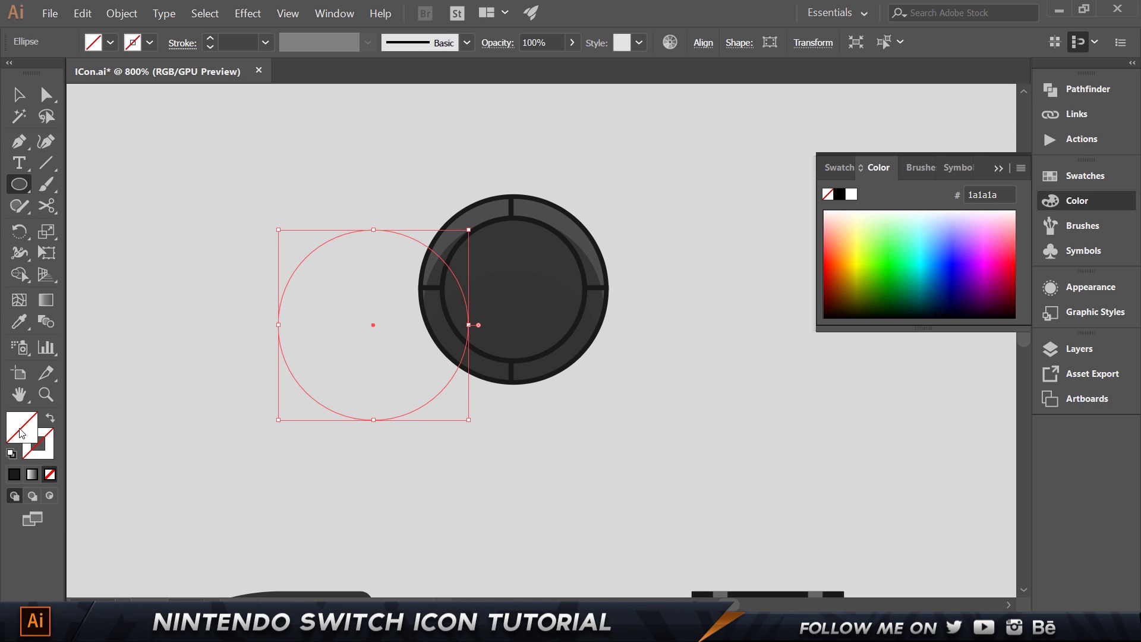
double_click(25, 432)
mouse_move(654, 287)
mouse_down()
mouse_move(619, 255)
mouse_move(706, 399)
mouse_move(526, 168)
mouse_up()
click(955, 183)
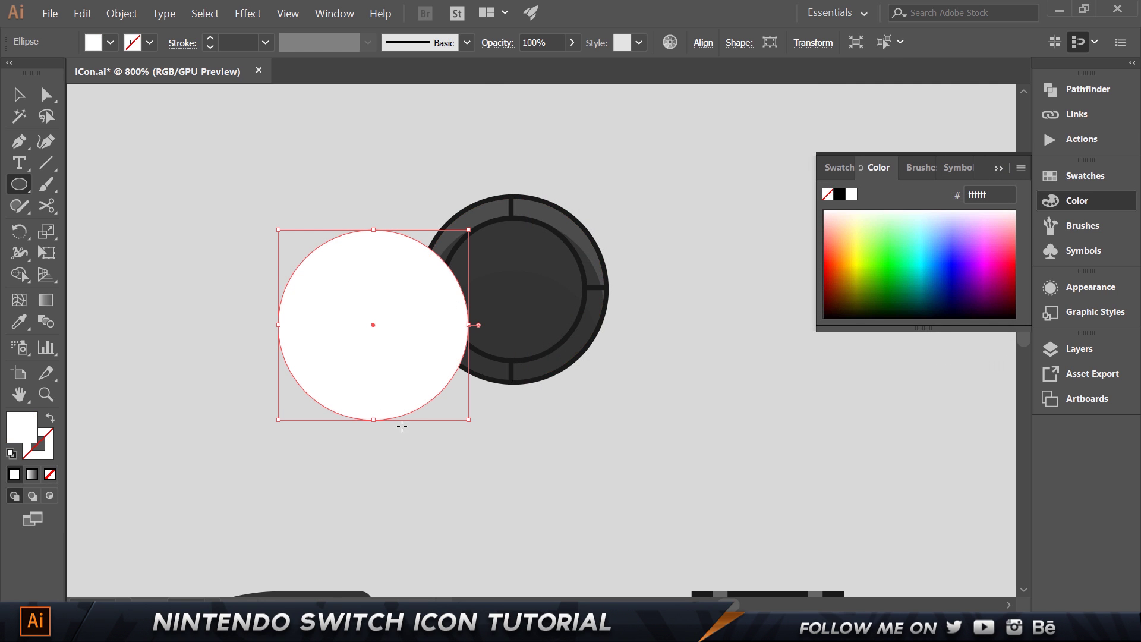
Move the white circle in line with the stick but lower, and send it behind all of the stick's parts
key(v)
drag(448, 350, 478, 366)
drag(556, 358, 555, 358)
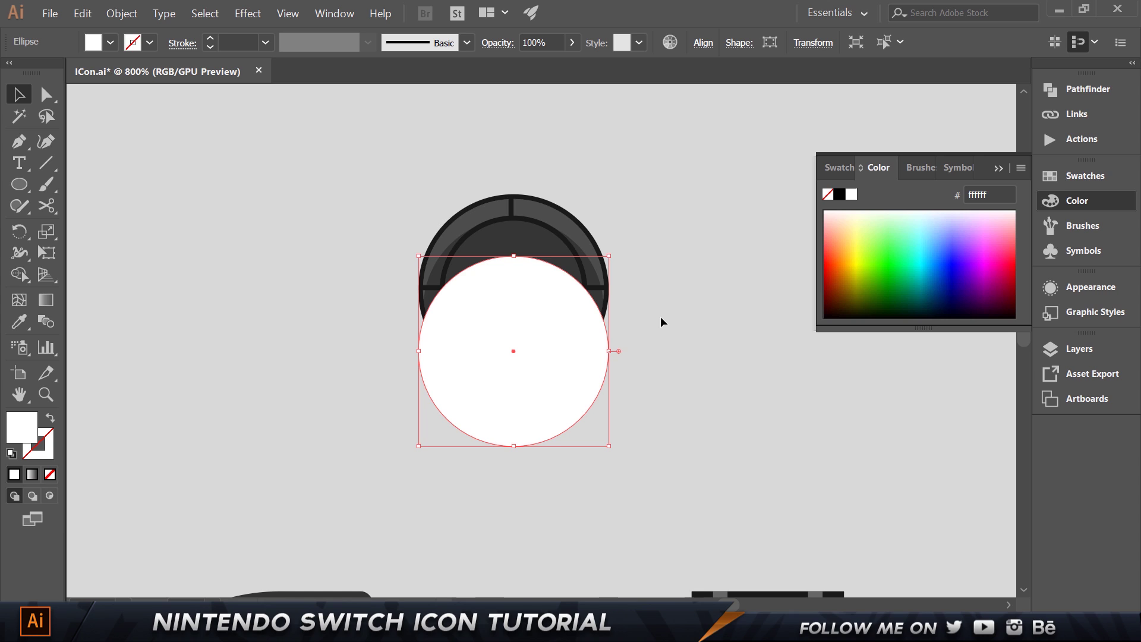
key(a)
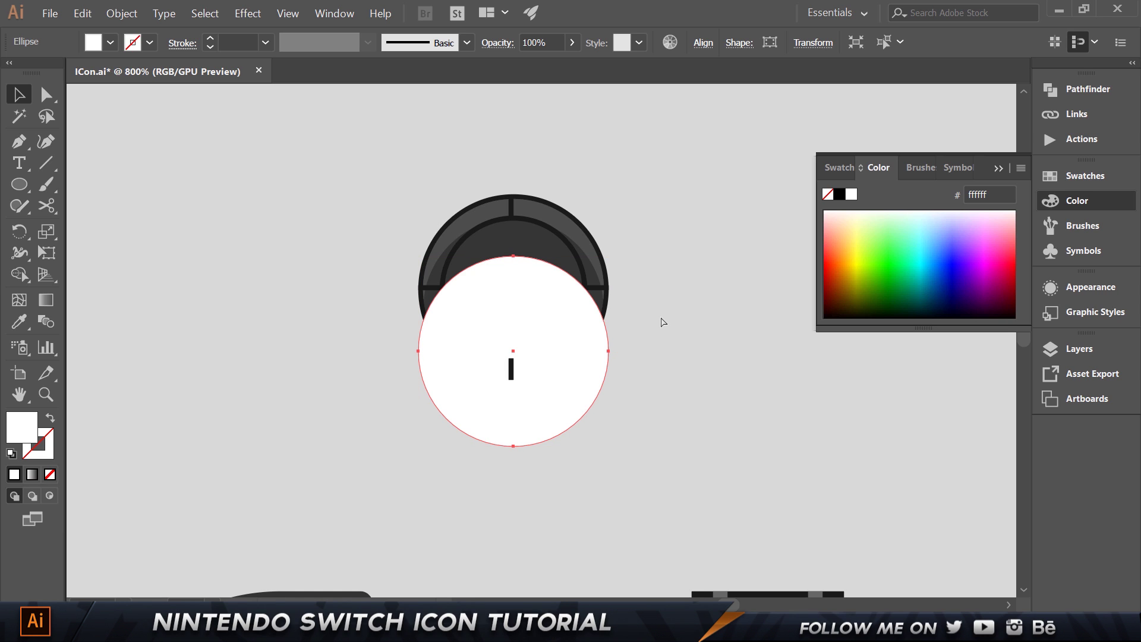
key(ctrl+bracketleft)
key(ctrl+bracketleft)
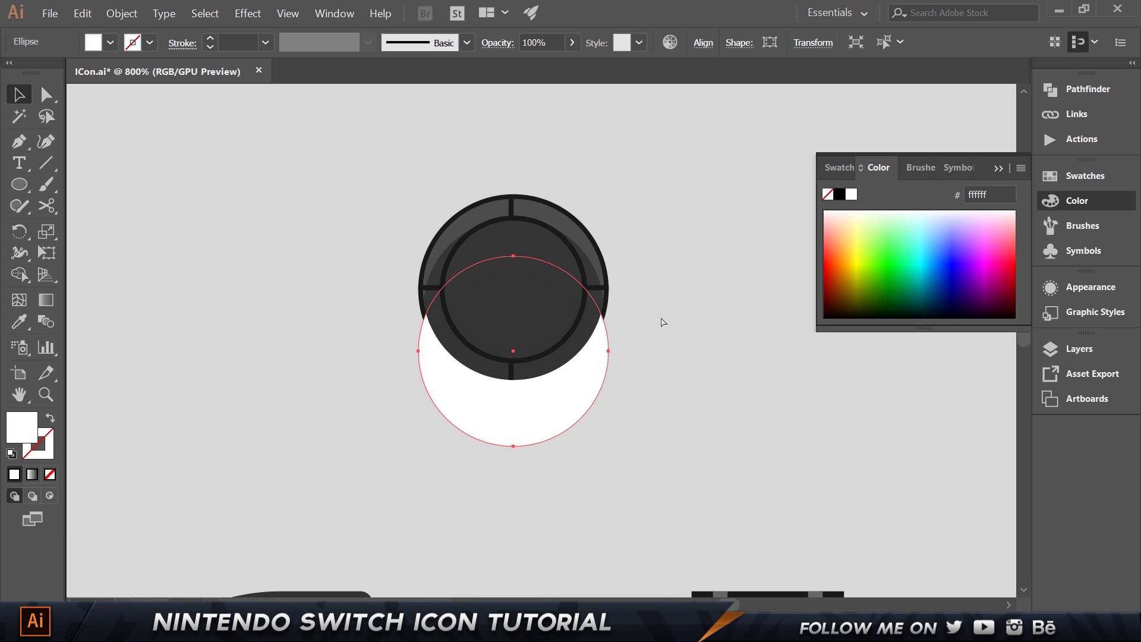
key(v)
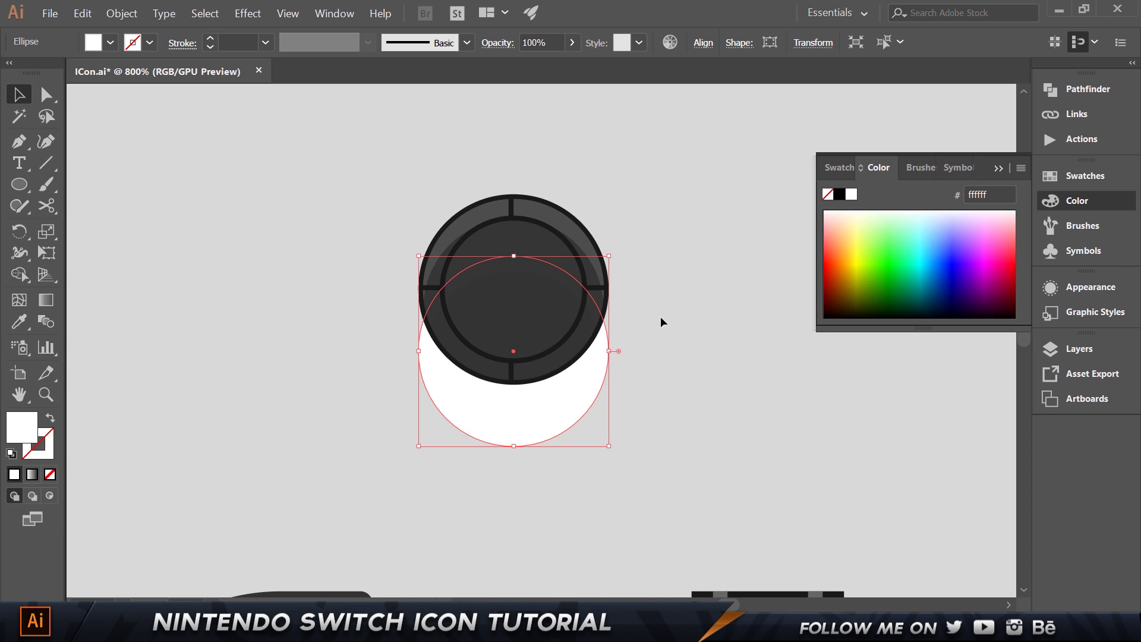
Set the white circle's opacity to 20% and deselect it
click(1082, 287)
click(888, 377)
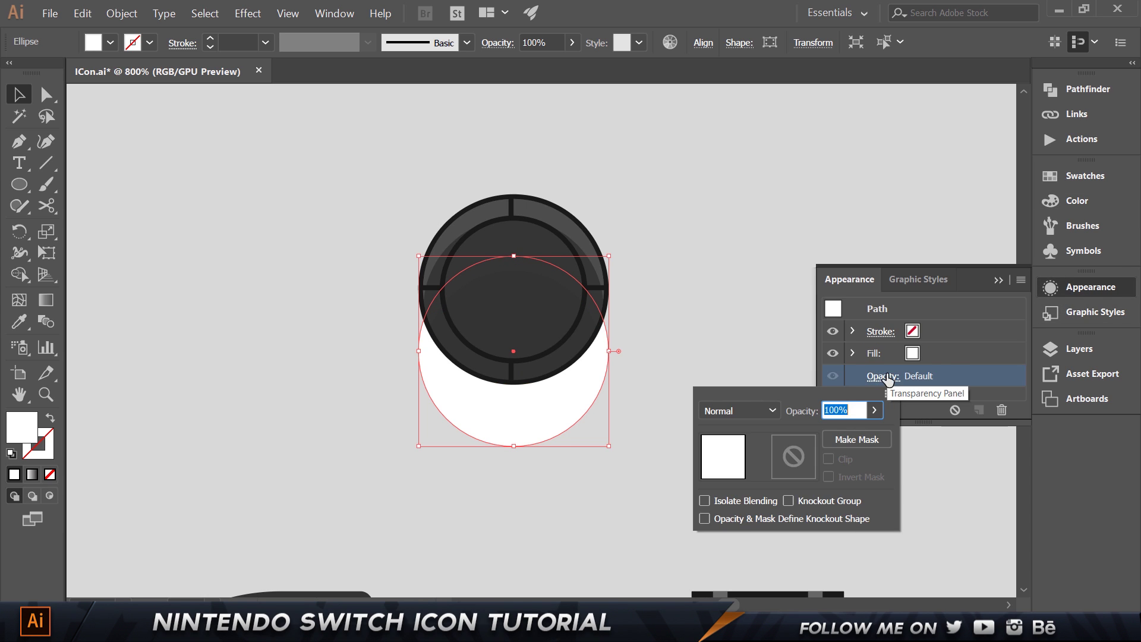
text(20)
key(Return)
click(930, 236)
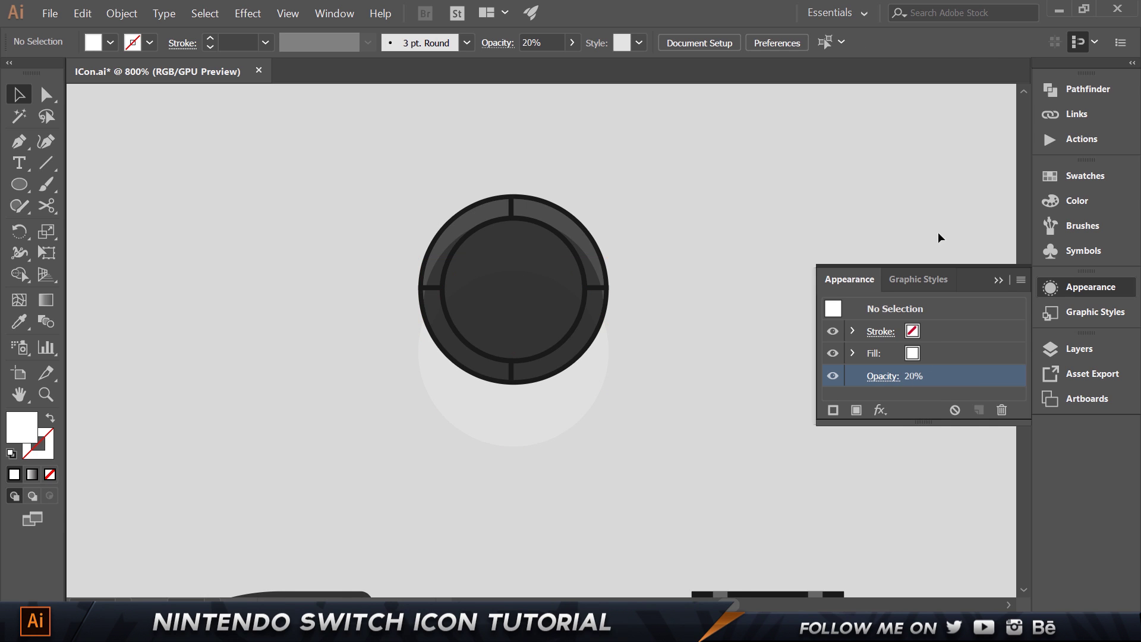
click(999, 281)
Group the analog stick with its translucent circle and place the group on the upper part of the blue controller
key(ctrl+minus)
key(ctrl+minus)
key(ctrl+minus)
key(ctrl+minus)
drag(658, 325, 550, 237)
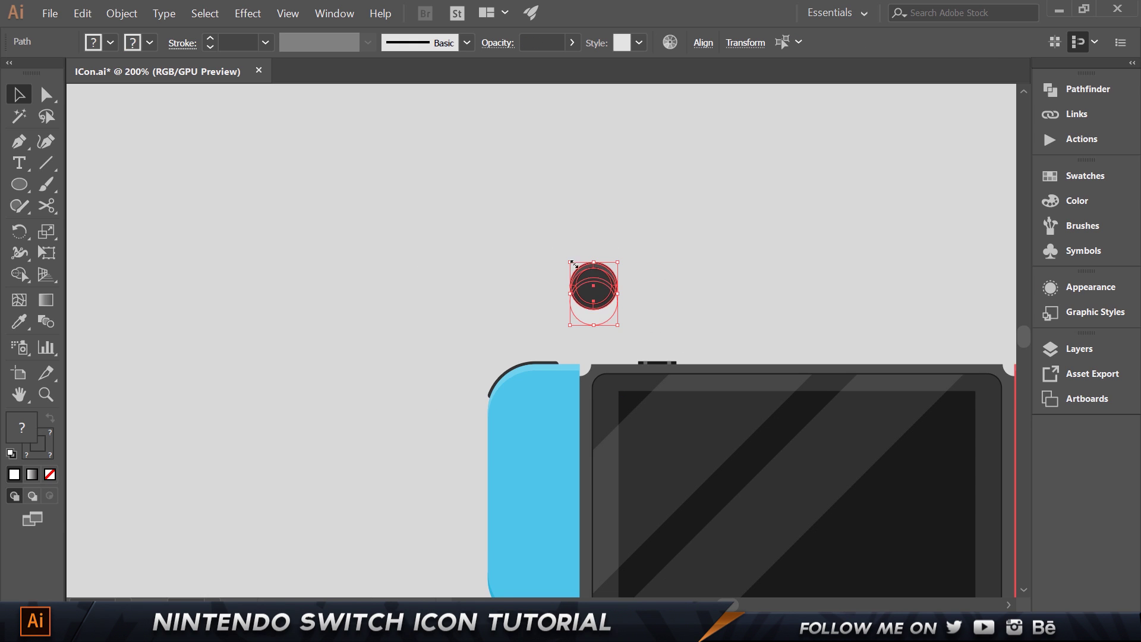
scroll(603, 240, down, 3)
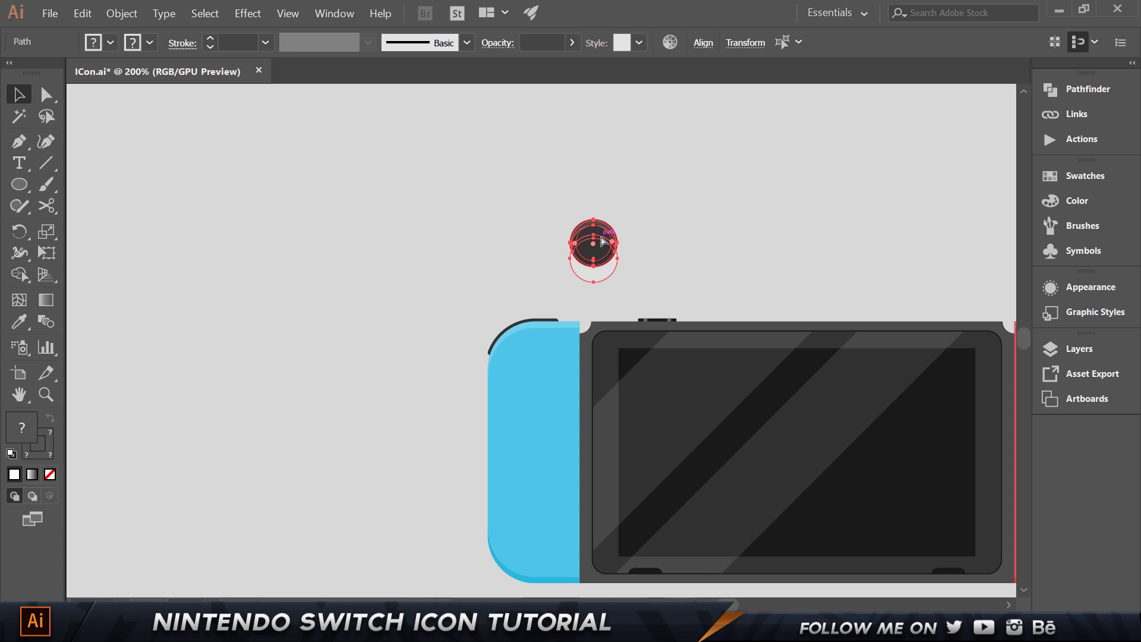
key(ctrl+g)
drag(600, 244, 541, 395)
drag(541, 395, 227, 330)
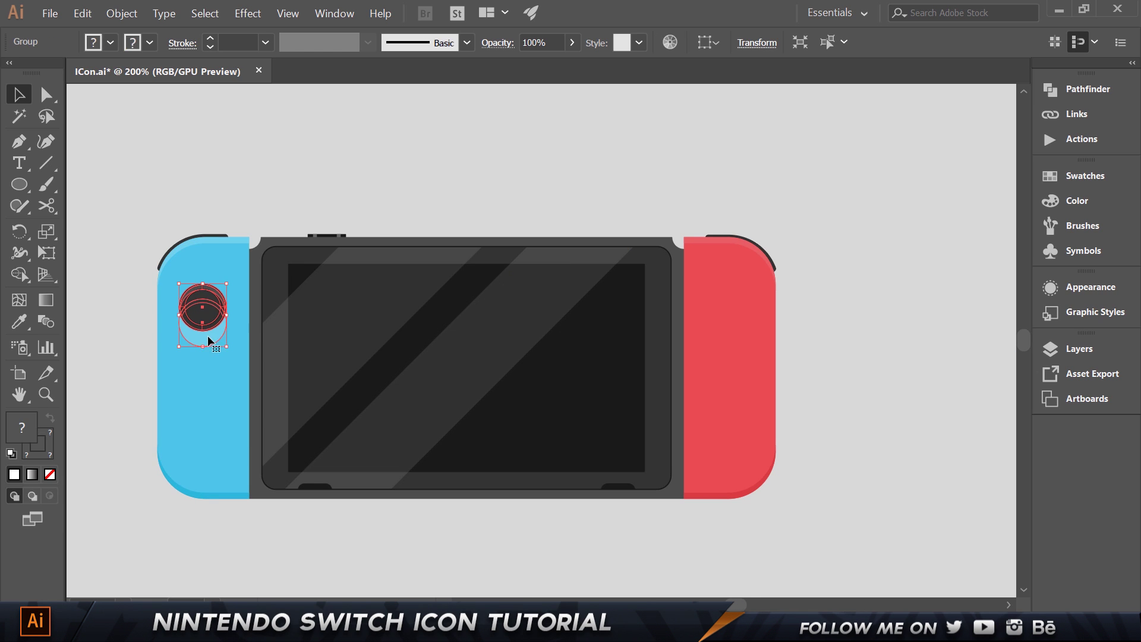
Ungroup the analog stick on the blue controller and fill its translucent circle with black 000000
click(115, 433)
click(208, 328)
right_click(216, 337)
click(291, 439)
click(231, 519)
click(210, 336)
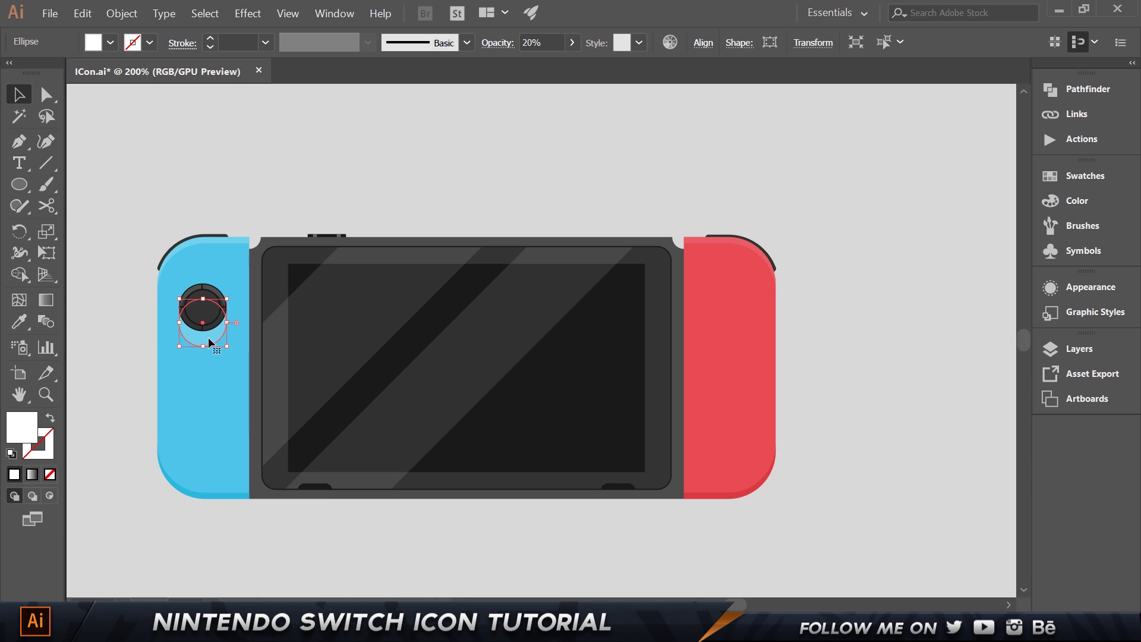
double_click(31, 426)
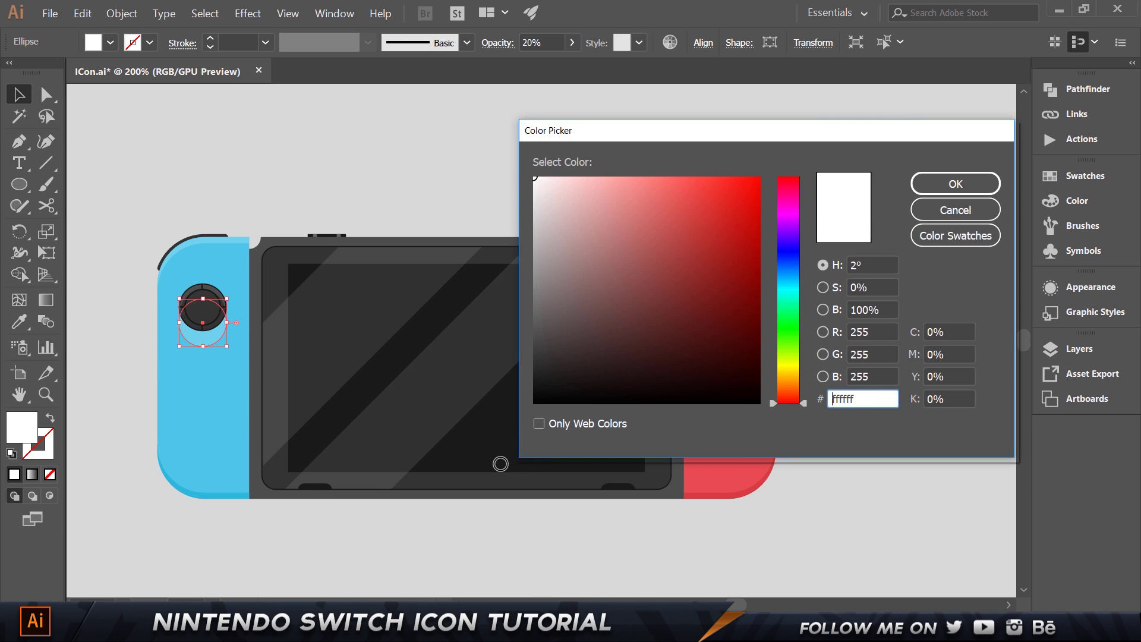
drag(552, 374, 521, 405)
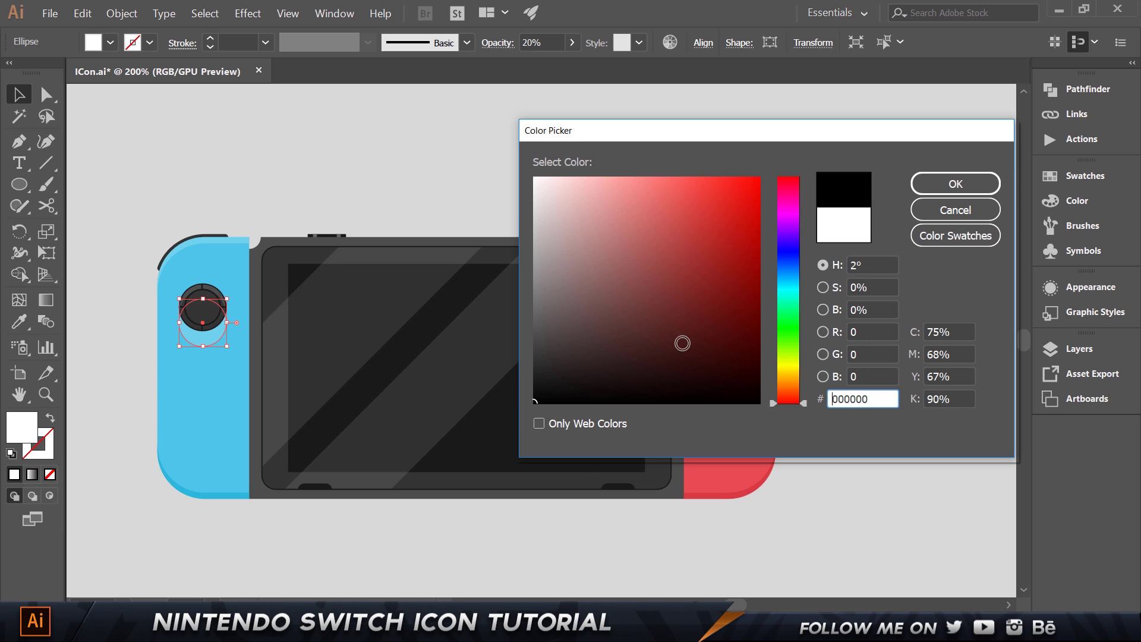
click(955, 184)
Regroup the analog stick with its shadow circle and place a copy around the middle of the red controller
key(ctrl+minus)
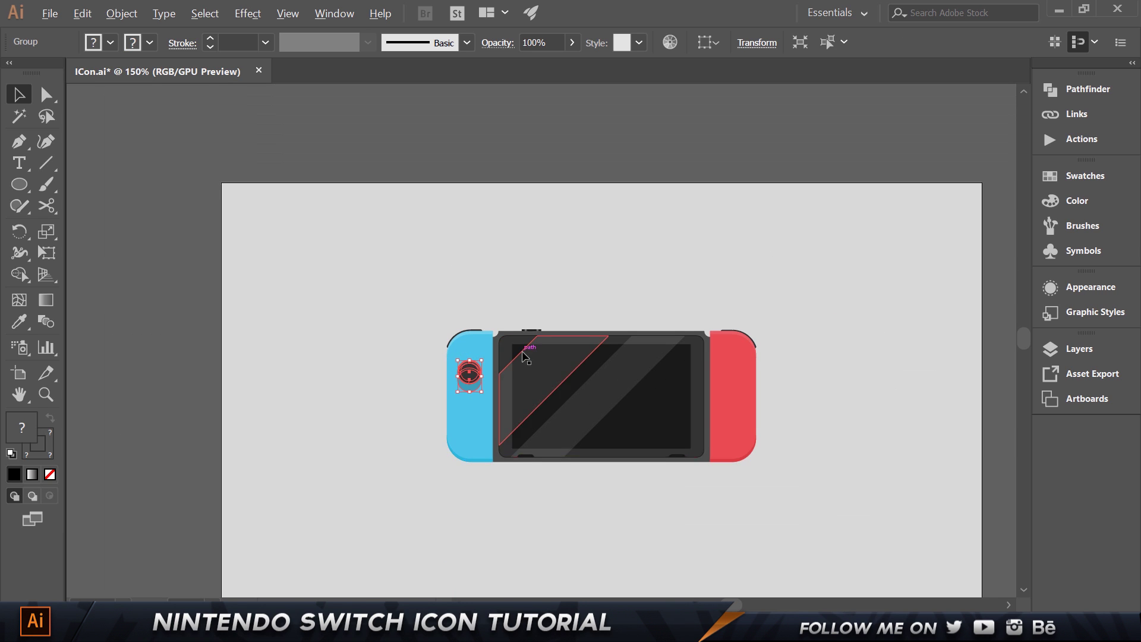
scroll(515, 412, up, 2)
drag(591, 254, 417, 183)
drag(253, 341, 769, 378)
click(845, 323)
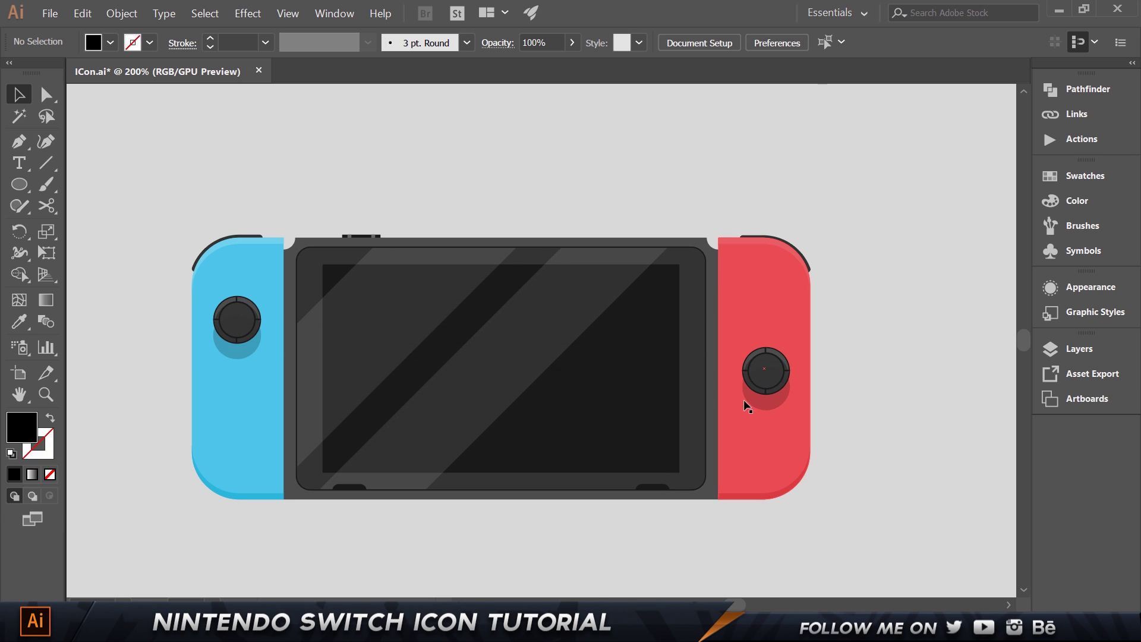
Ungroup the red controller's analog stick and move its shadow circle slightly up, closer to the stick
scroll(785, 403, up, 2)
click(767, 404)
right_click(768, 397)
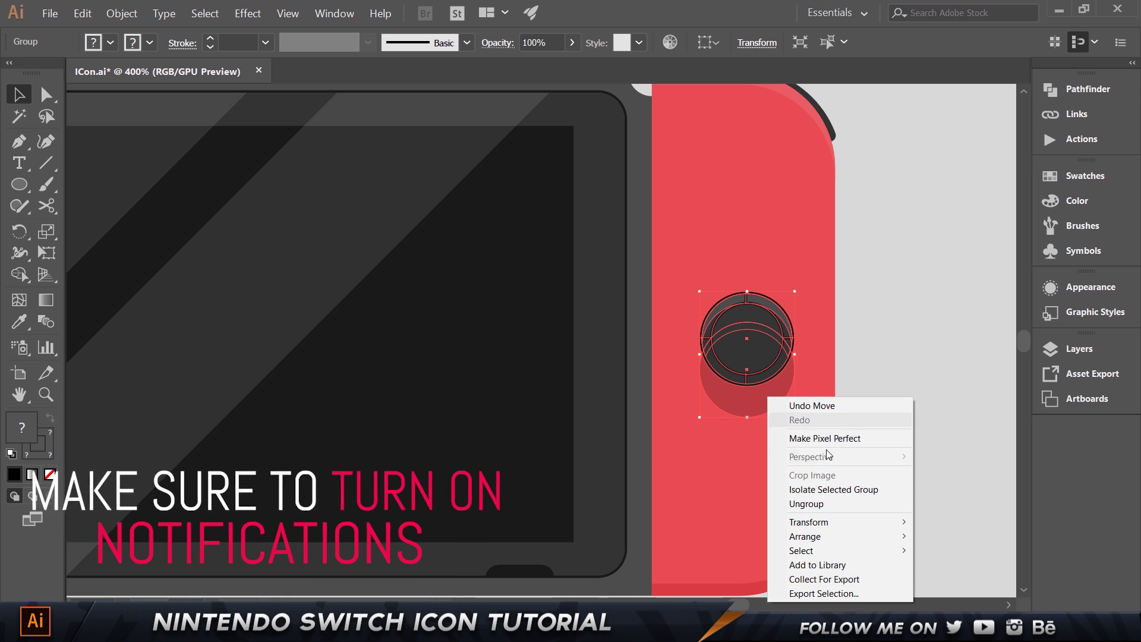
click(806, 503)
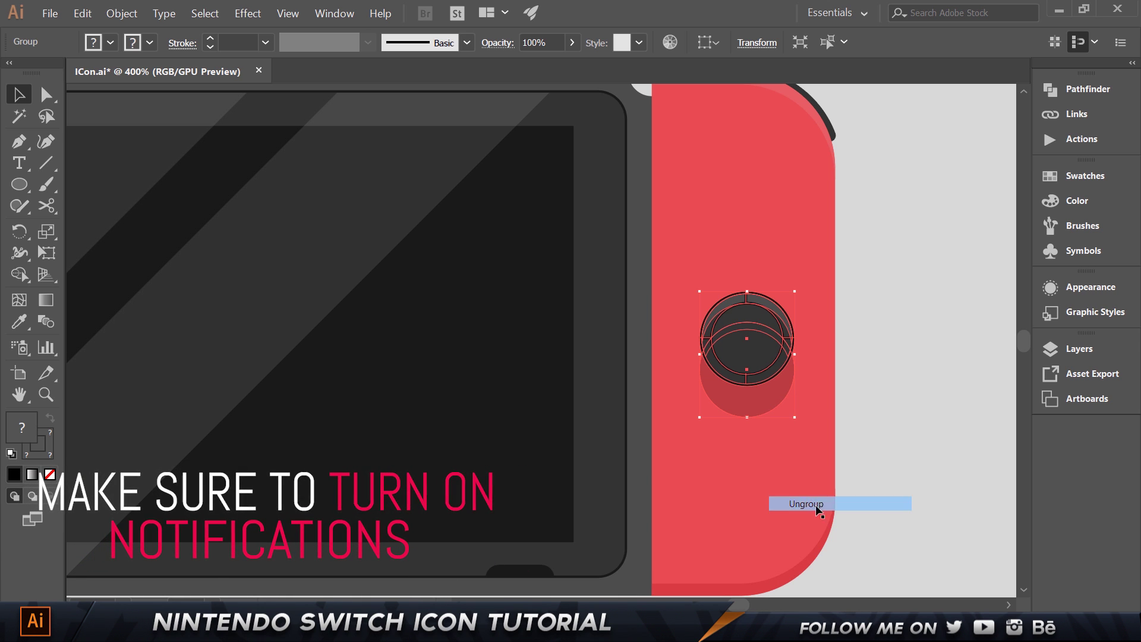
key(ctrl+shift+a)
click(742, 403)
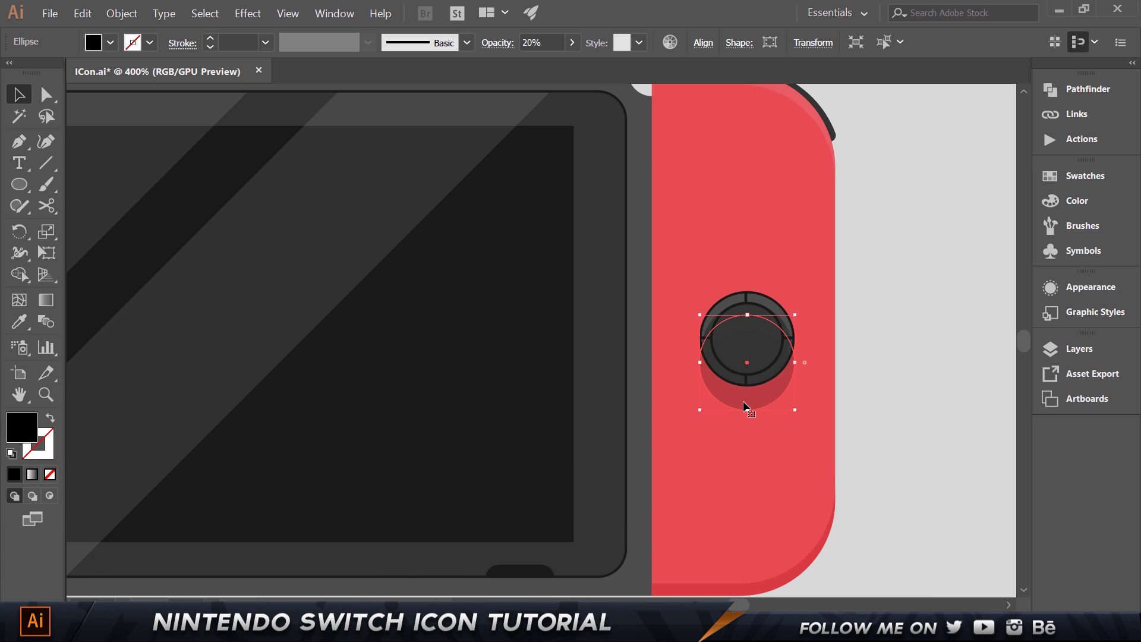
click(876, 331)
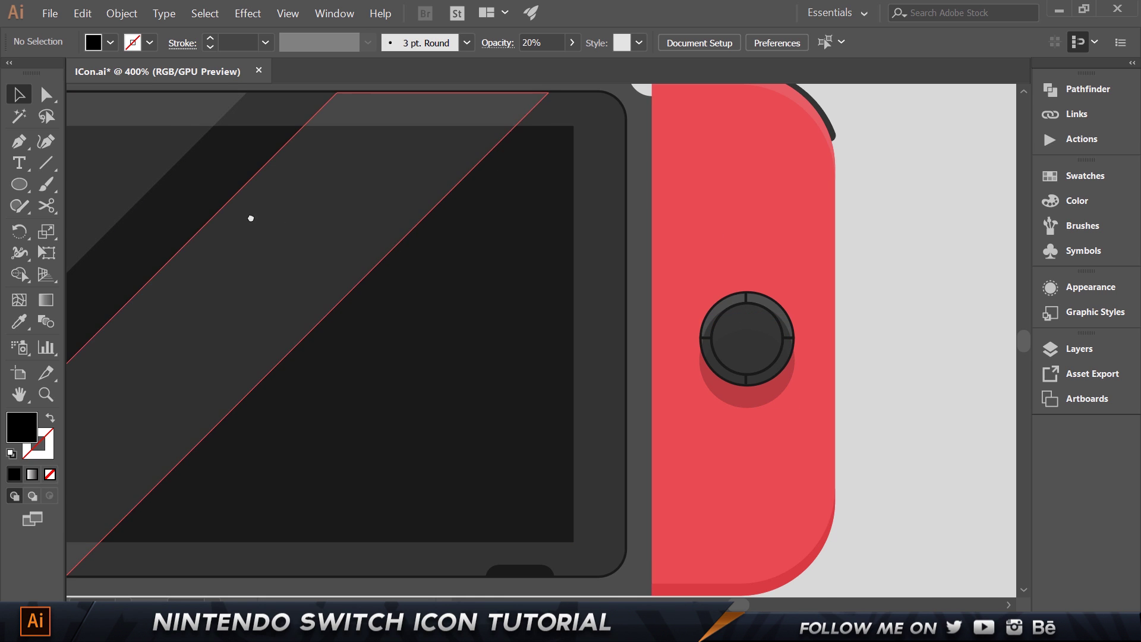
Ungroup the analog stick on the blue controller and deselect its parts
drag(247, 214, 451, 231)
right_click(240, 388)
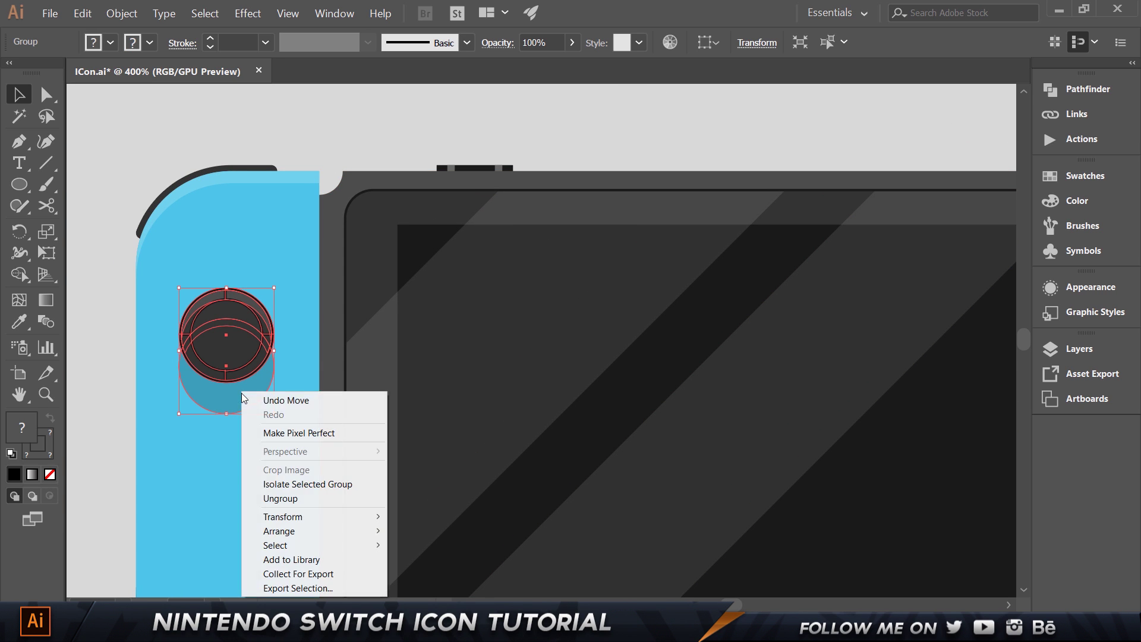
click(291, 497)
click(118, 400)
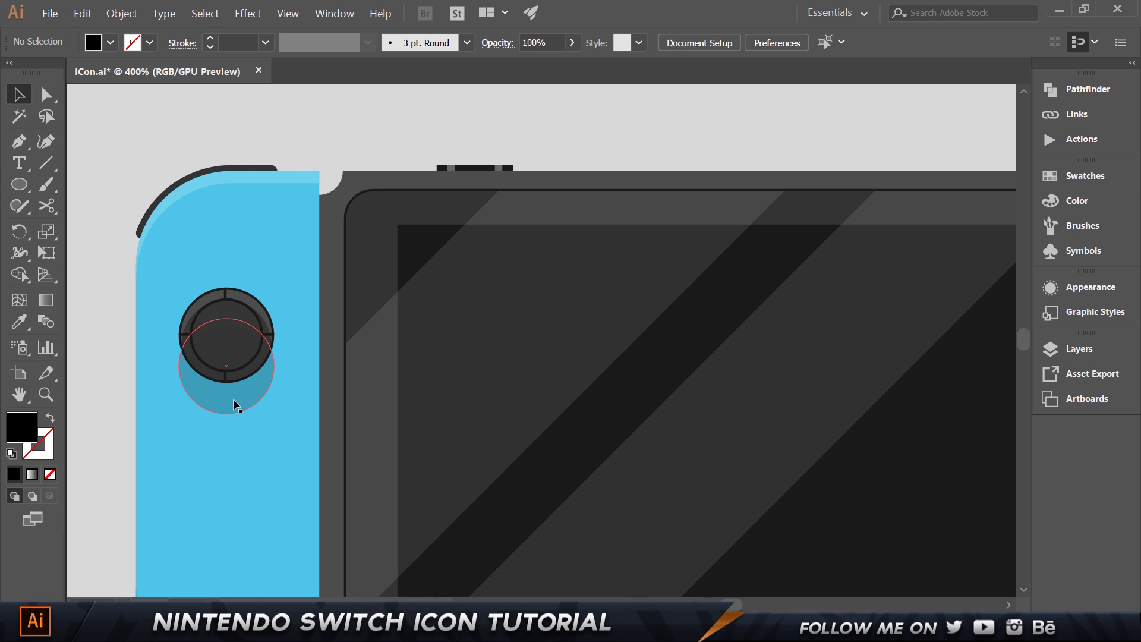
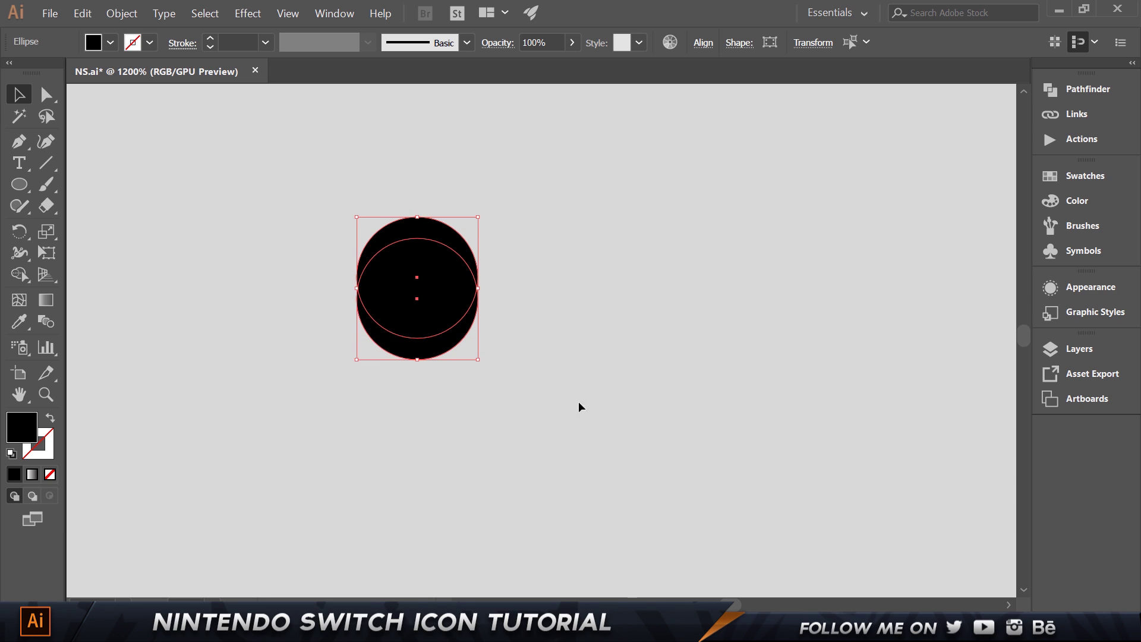
Subtract the lower black circle from the upper one with Minus Front to form a crescent on the remaining circle
click(1087, 89)
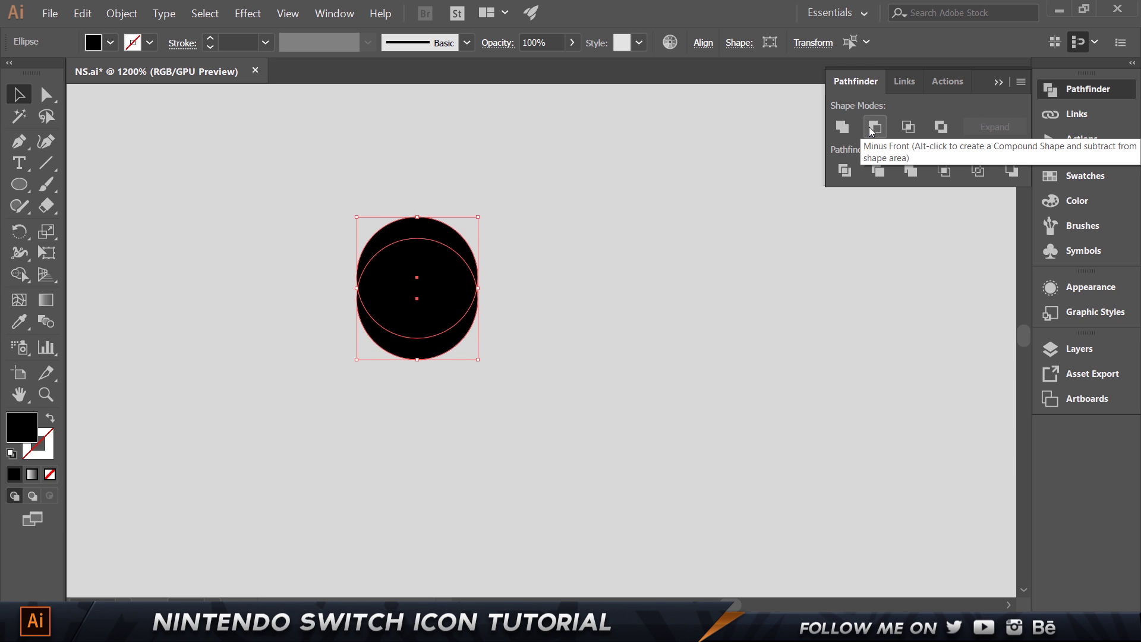
click(871, 131)
click(594, 270)
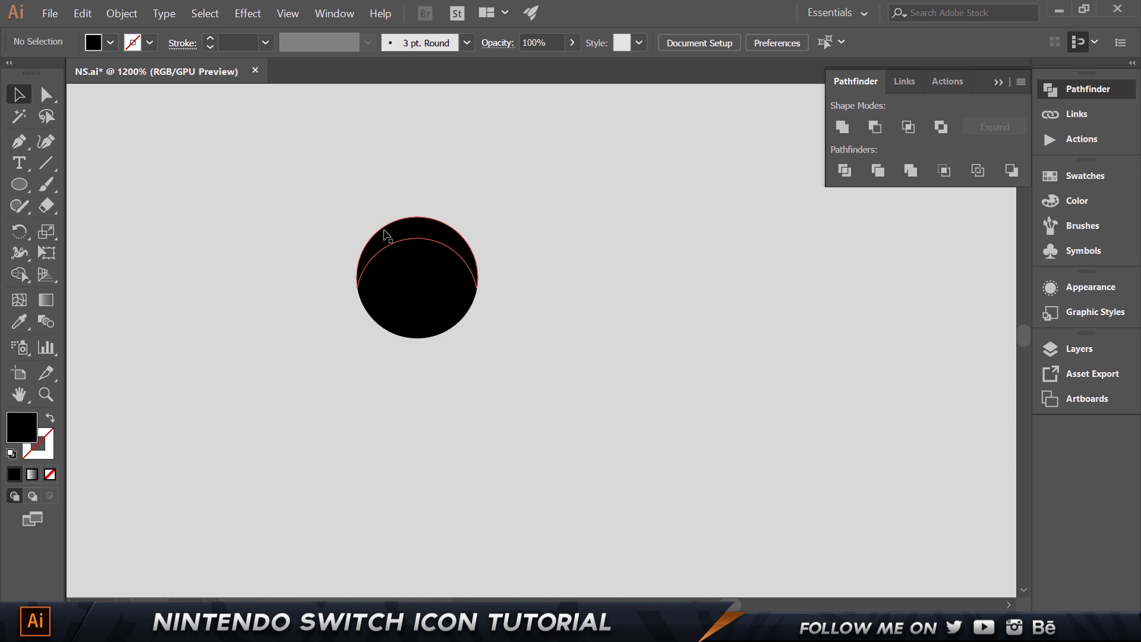
drag(385, 228, 551, 242)
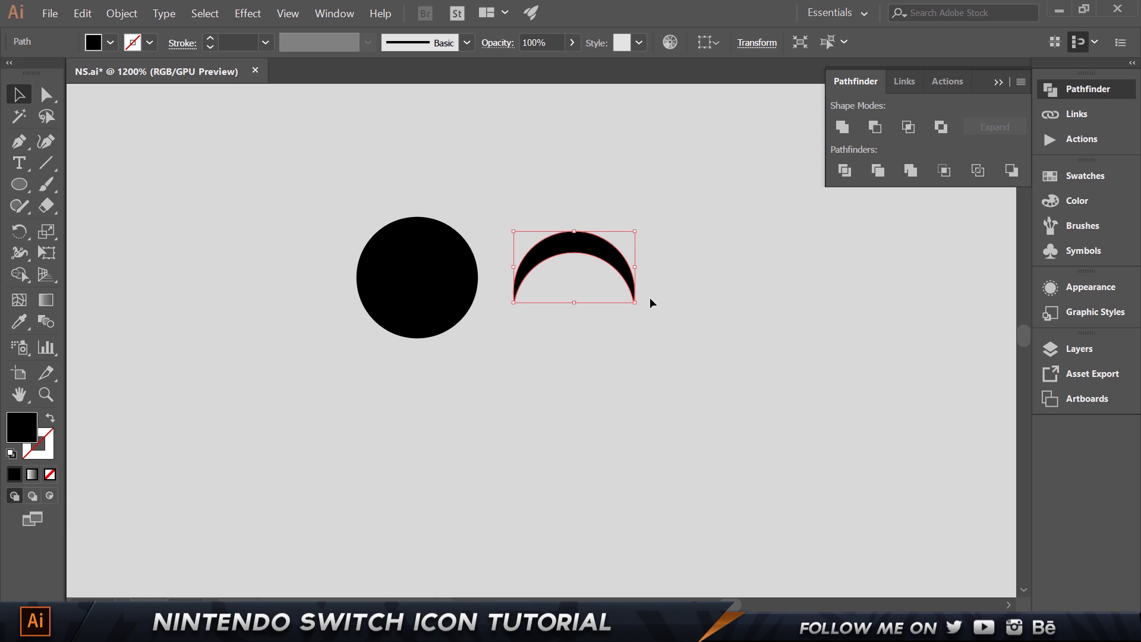
key(Delete)
Fill the remaining circle beneath the crescent with dark grey 333333 and deselect it
click(404, 284)
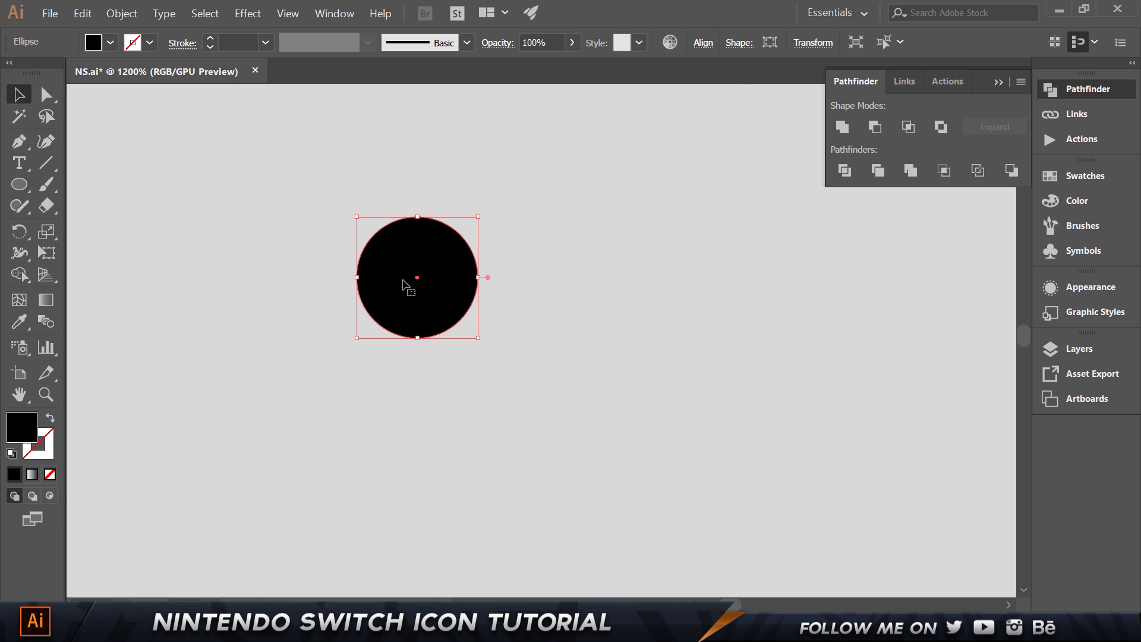
double_click(34, 435)
text(3333)
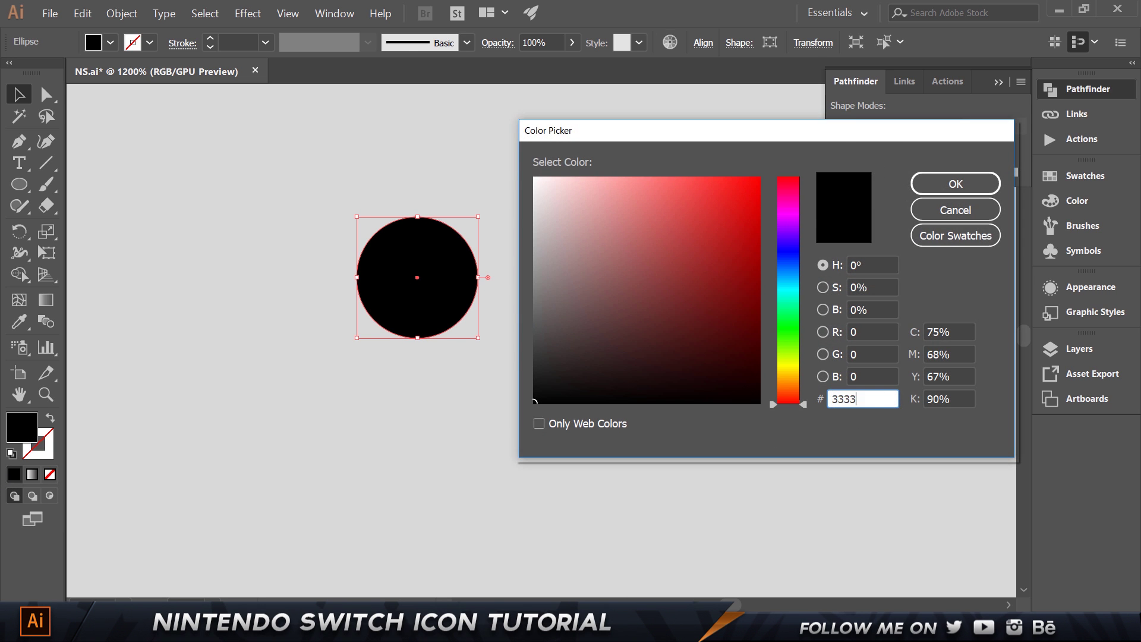
text(33)
key(Return)
click(804, 359)
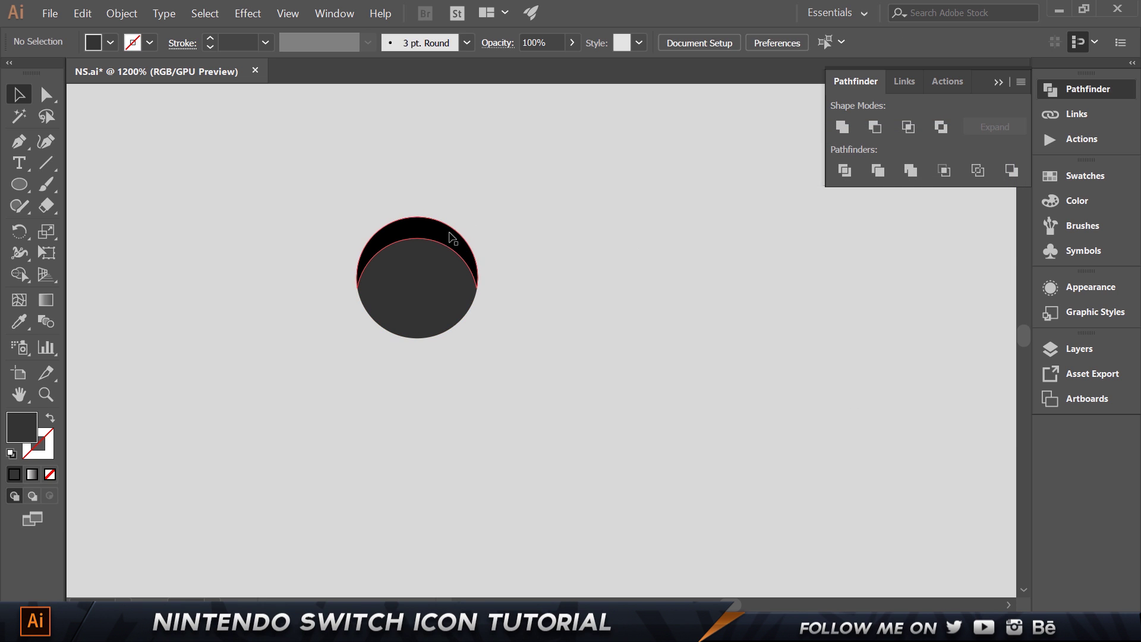
Fill the crescent along the circle's upper edge with grey 4d4d4d and deselect it
click(449, 234)
double_click(33, 429)
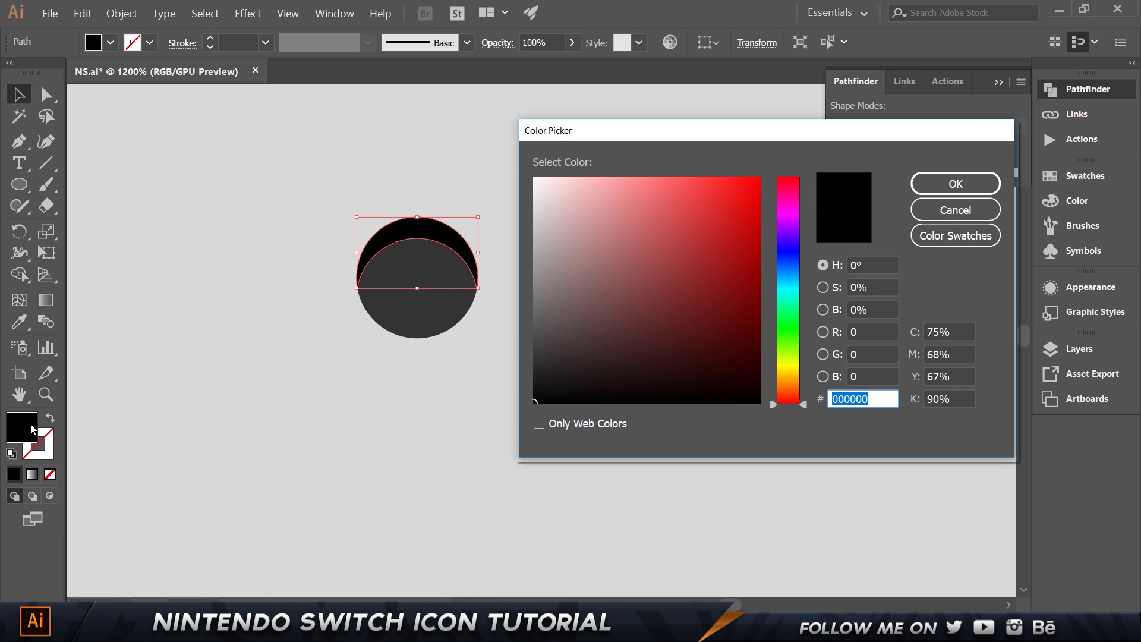
text(4d4d4d)
key(Return)
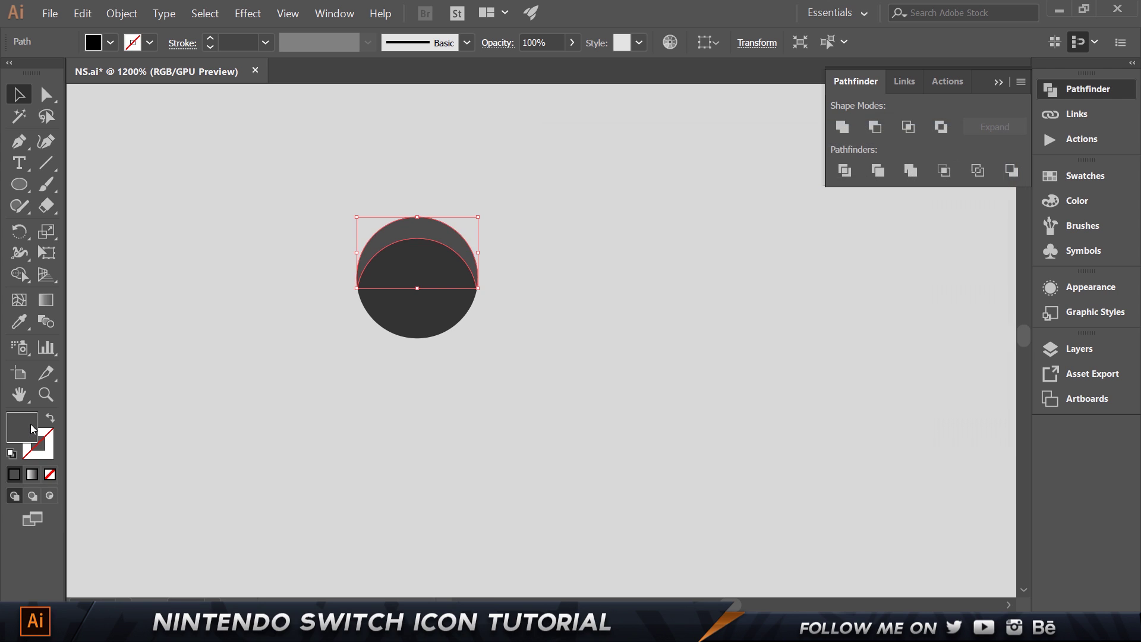
click(591, 284)
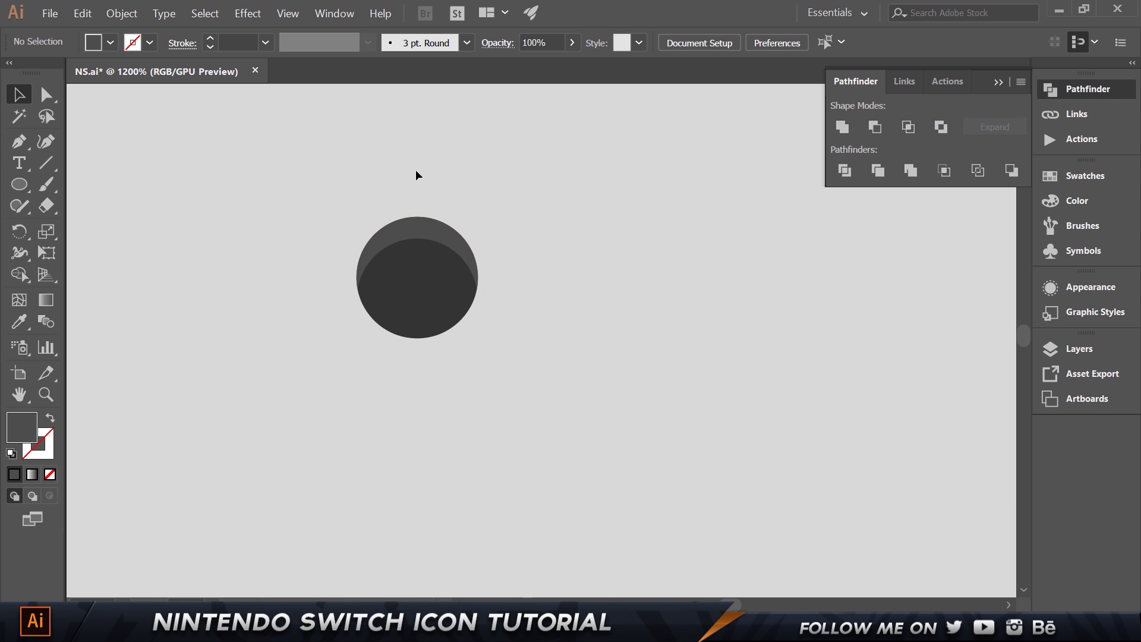
Duplicate the dark grey circle straight down and nudge the copy up until its top meets the crescent's inner edge
click(428, 305)
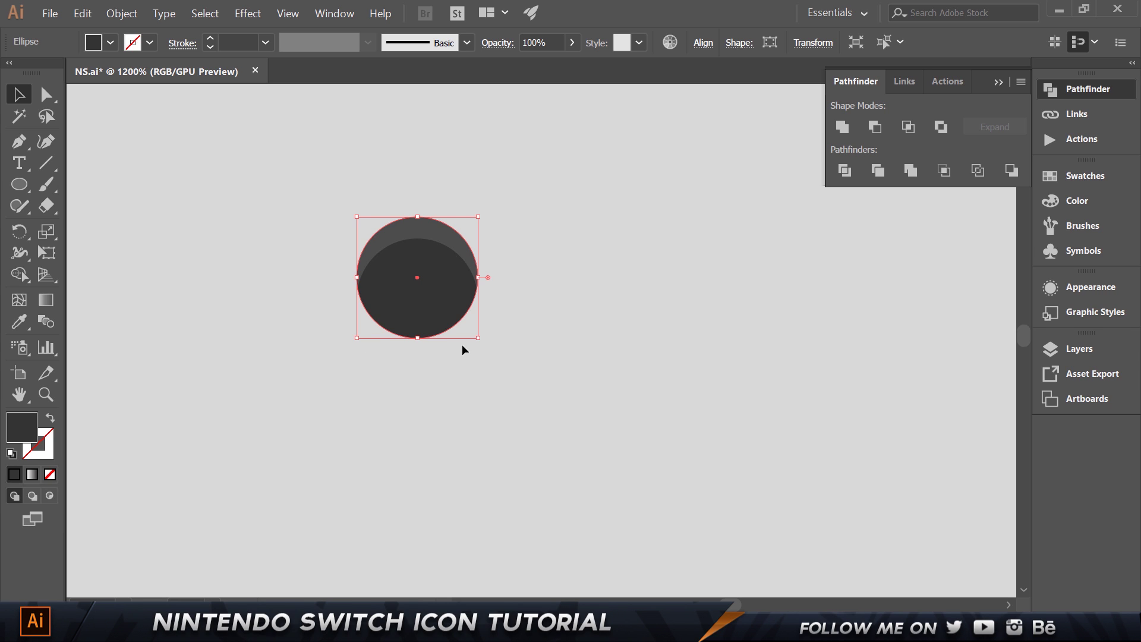
key(a)
key(v)
key(alt+shift+Down)
key(Up)
key(Up)
key(Up)
key(Up)
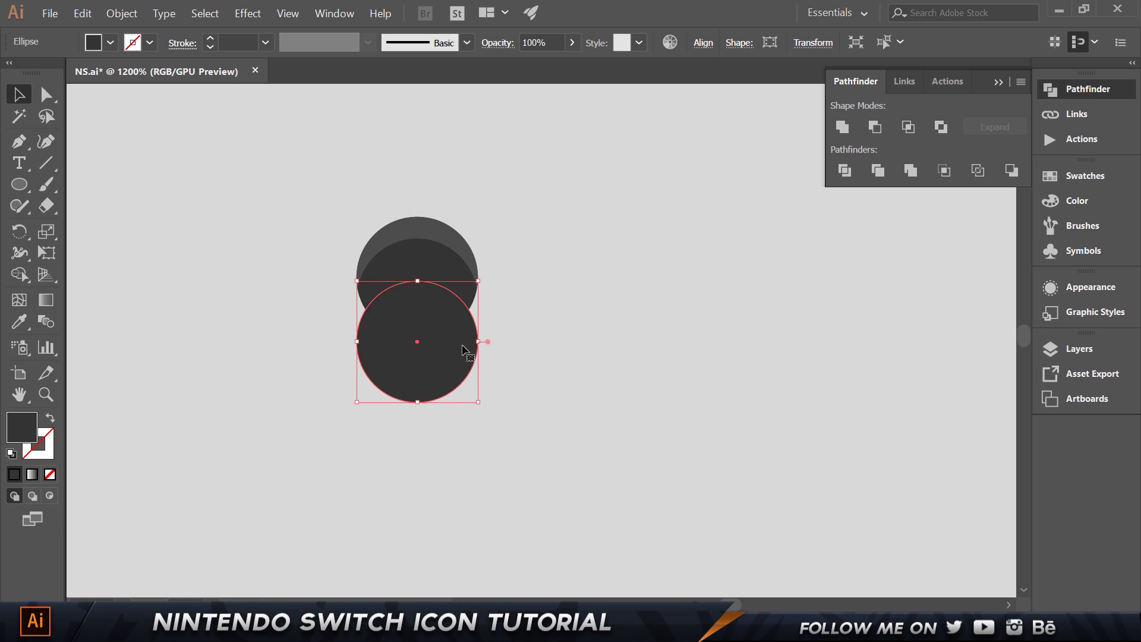
key(Up)
key(Up)
key(Up)
key(Up)
key(Up)
key(Up)
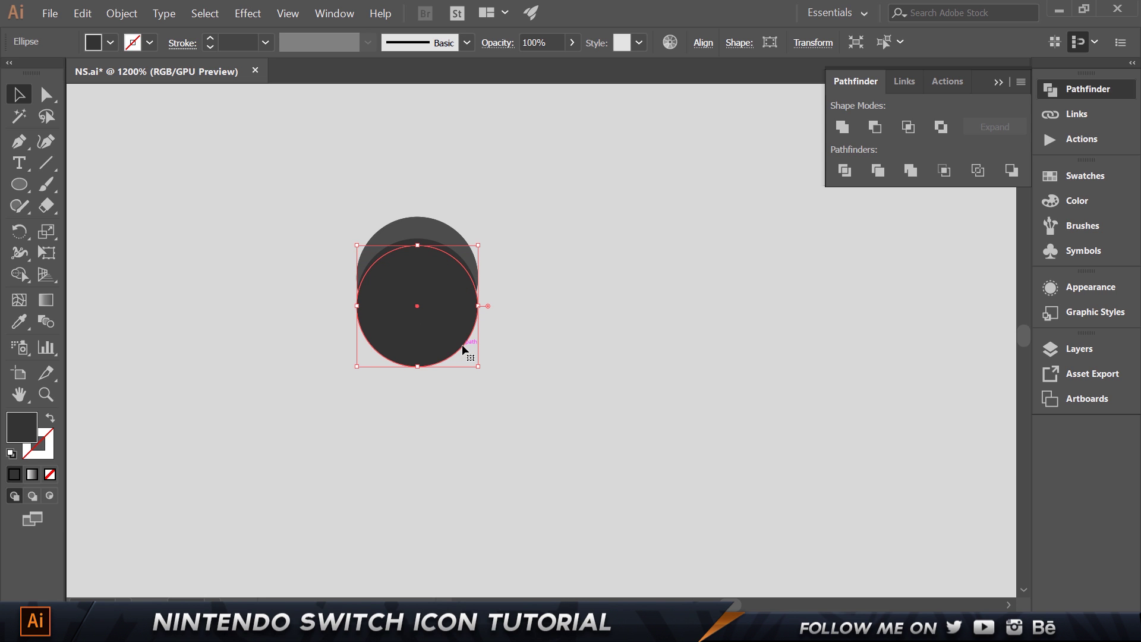
Fill the lower circle copy with black 000000 and send it behind the button's circle and crescent
double_click(22, 427)
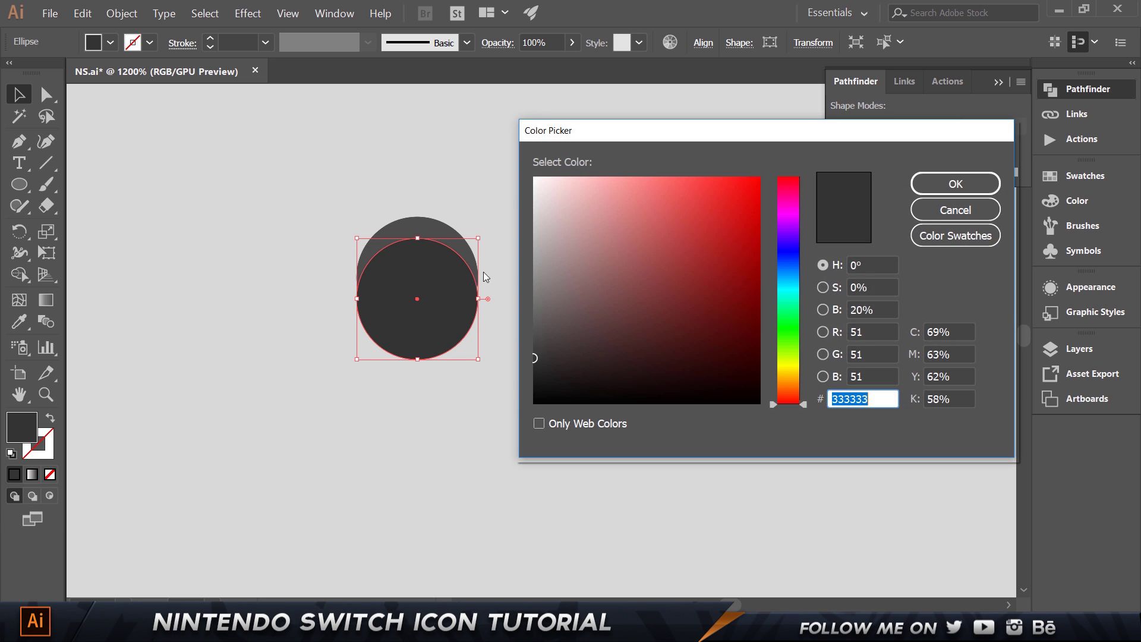
click(551, 346)
drag(596, 378, 511, 425)
click(936, 181)
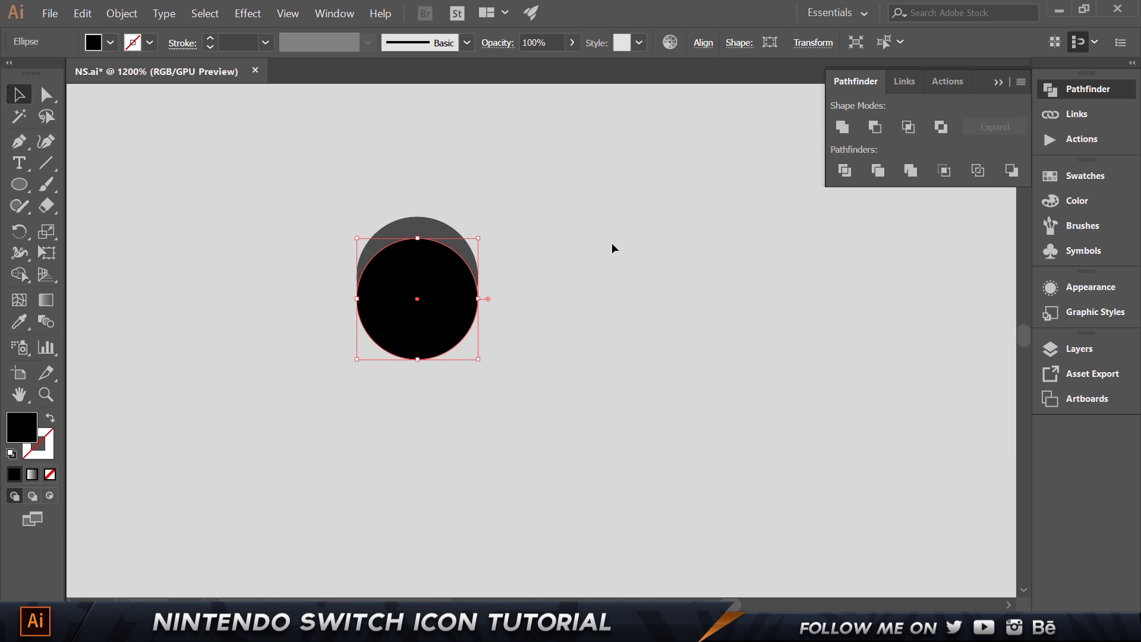
right_click(433, 302)
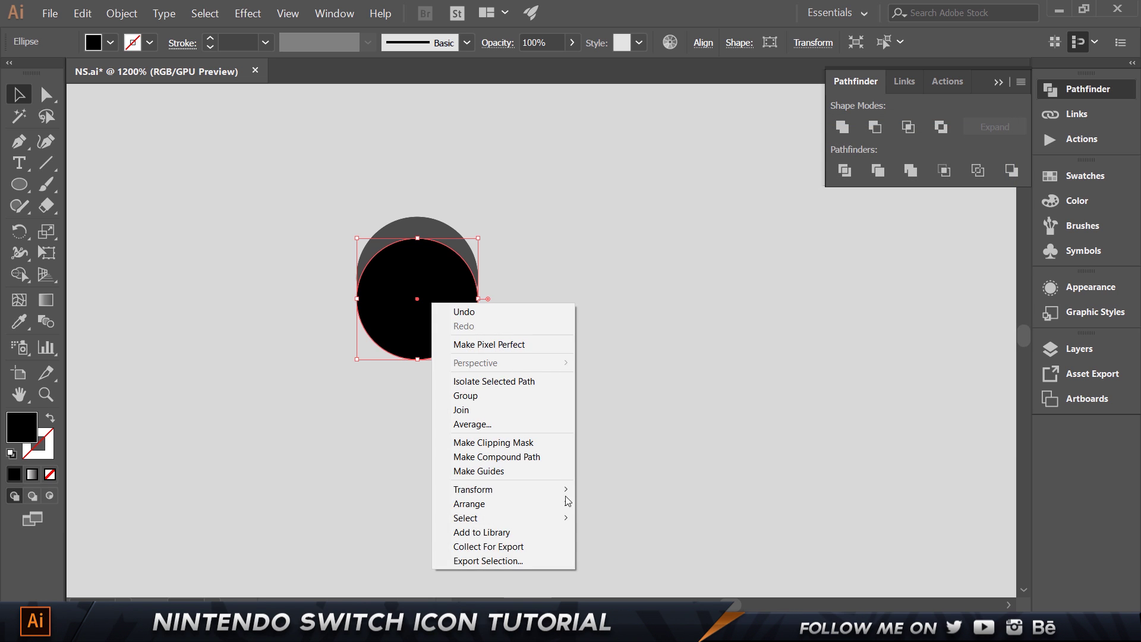
mouse_move(498, 500)
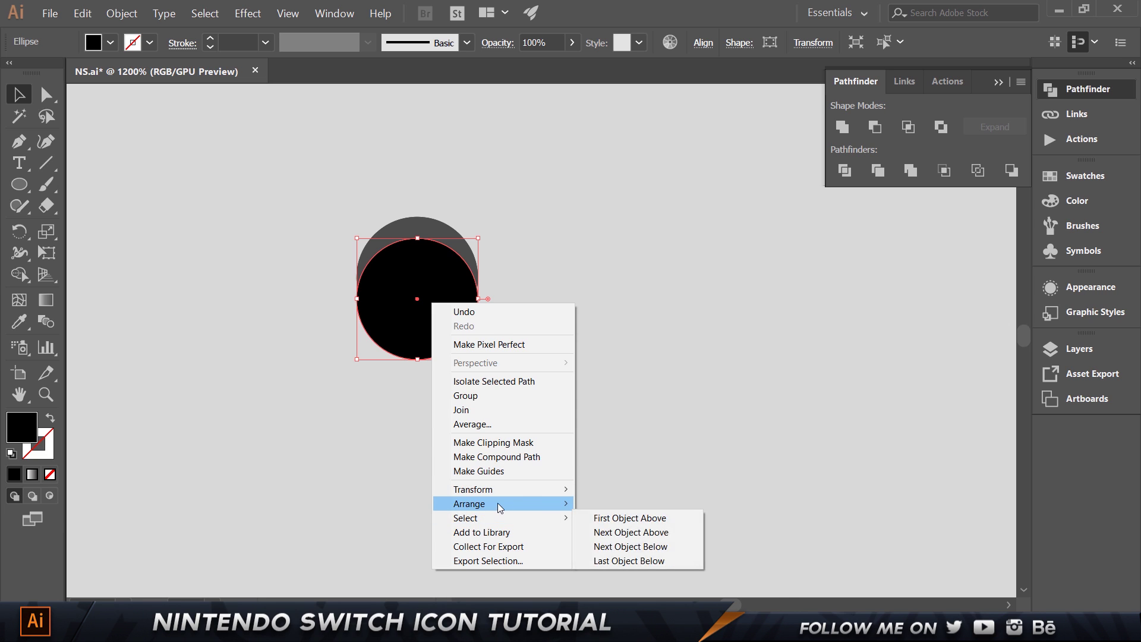
click(625, 547)
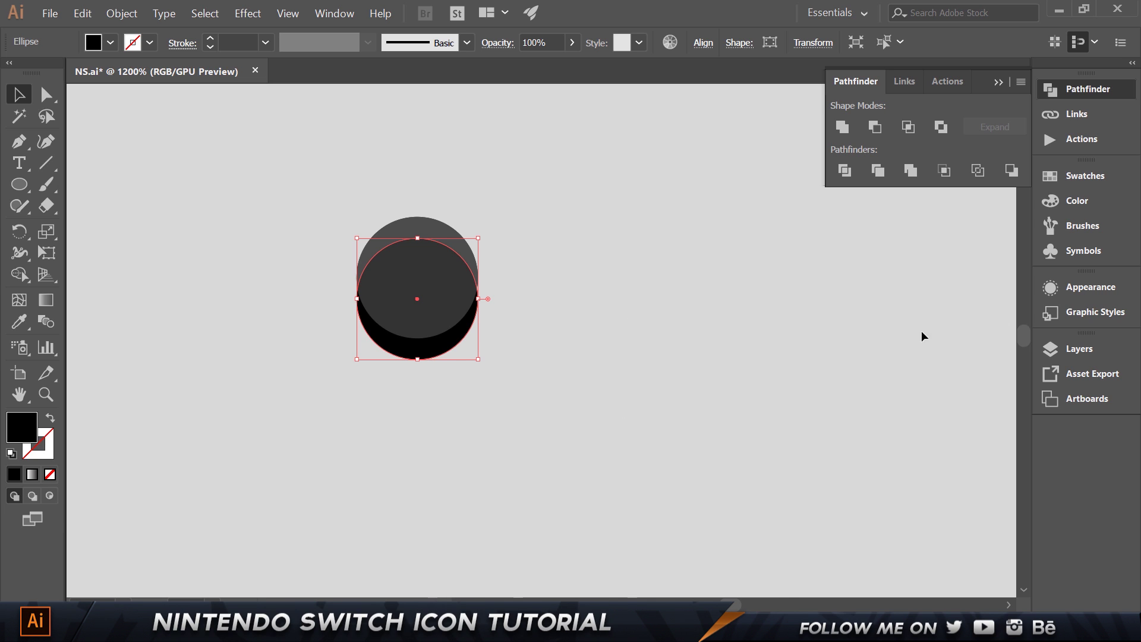
Set the black shadow circle's opacity to 20% and deselect it
click(1082, 287)
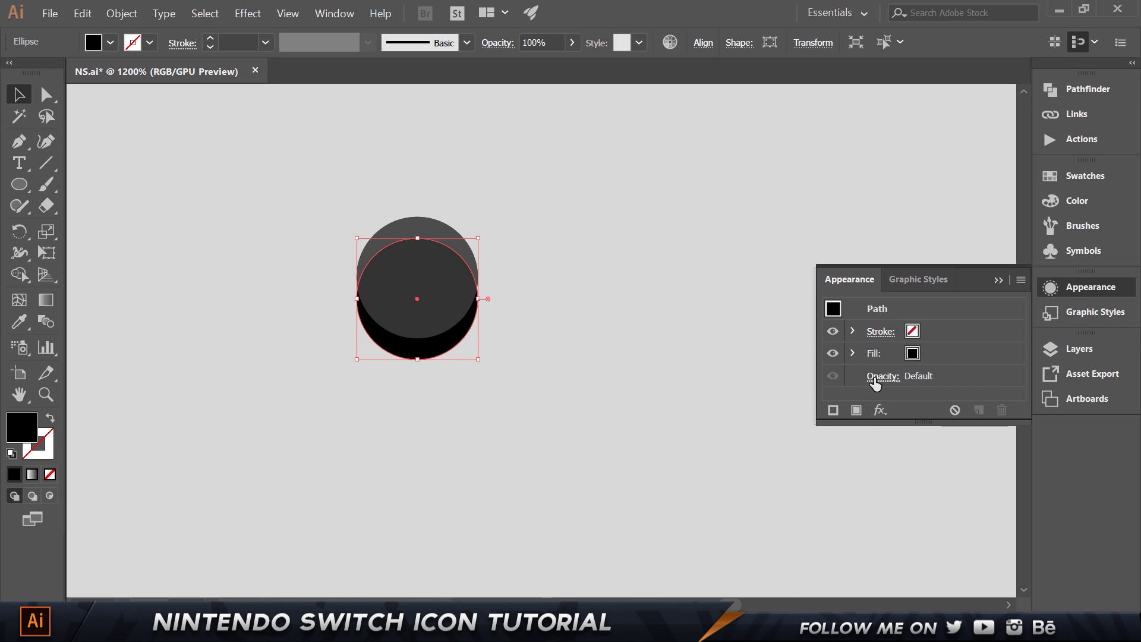
click(882, 376)
text(20)
key(Return)
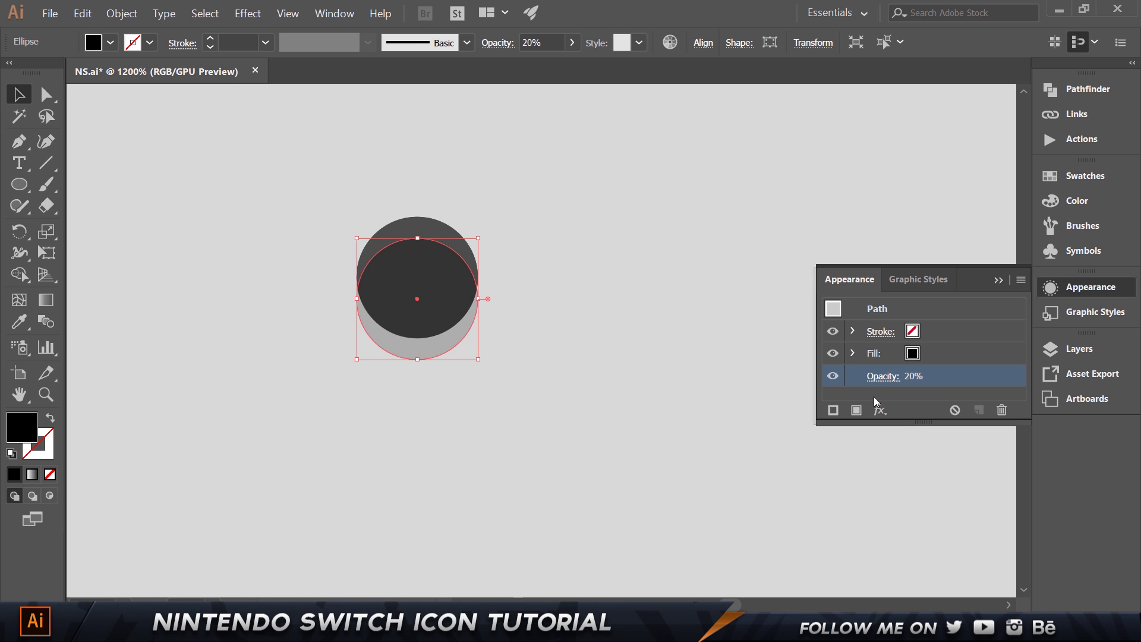
click(359, 132)
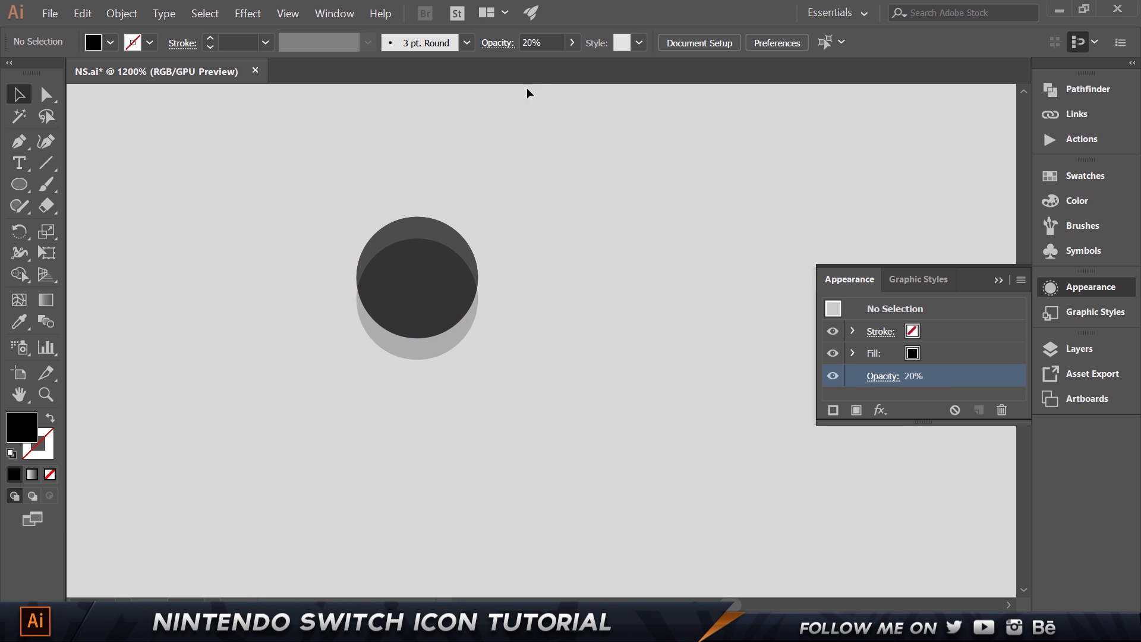
click(480, 363)
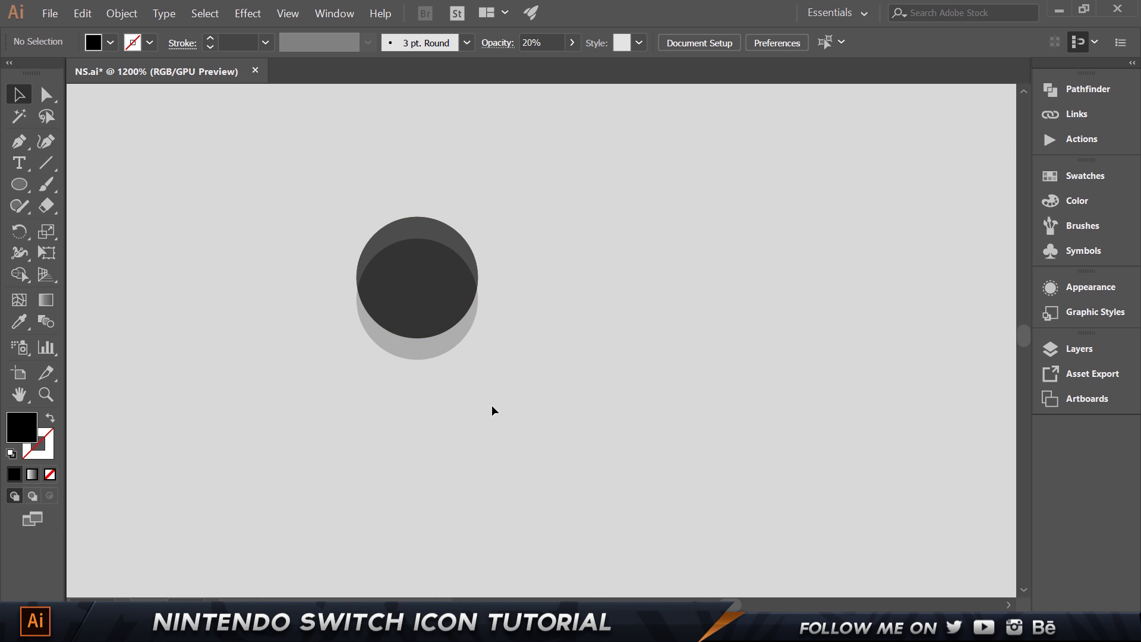
Group the button's circle, crescent and shadow, and place a copy of the group directly below the original
drag(491, 405, 326, 158)
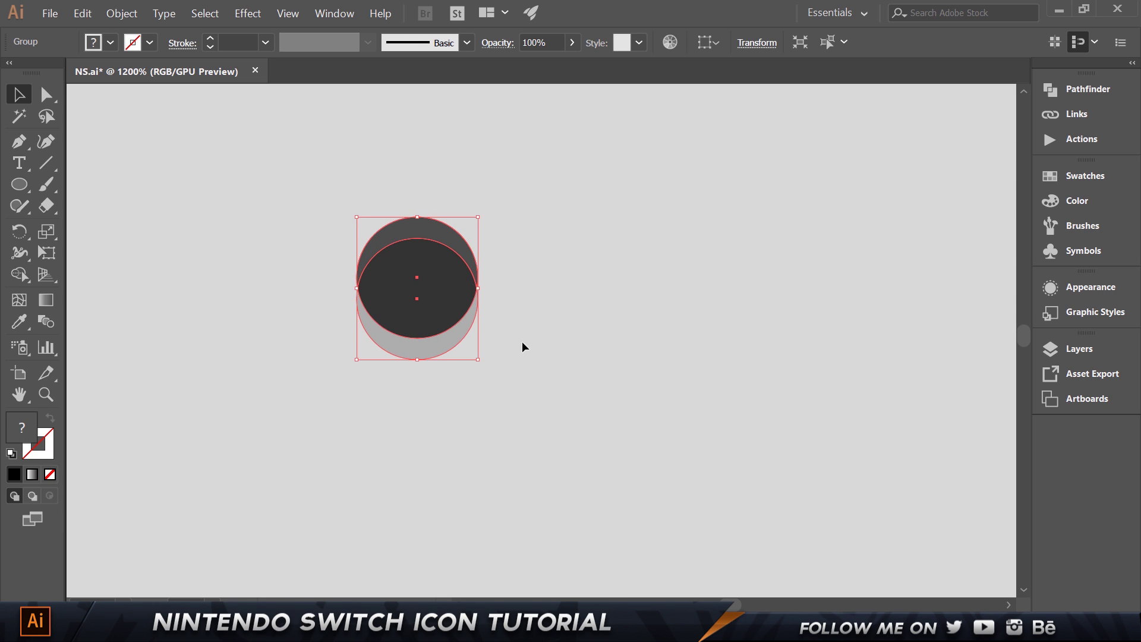
drag(441, 286, 445, 458)
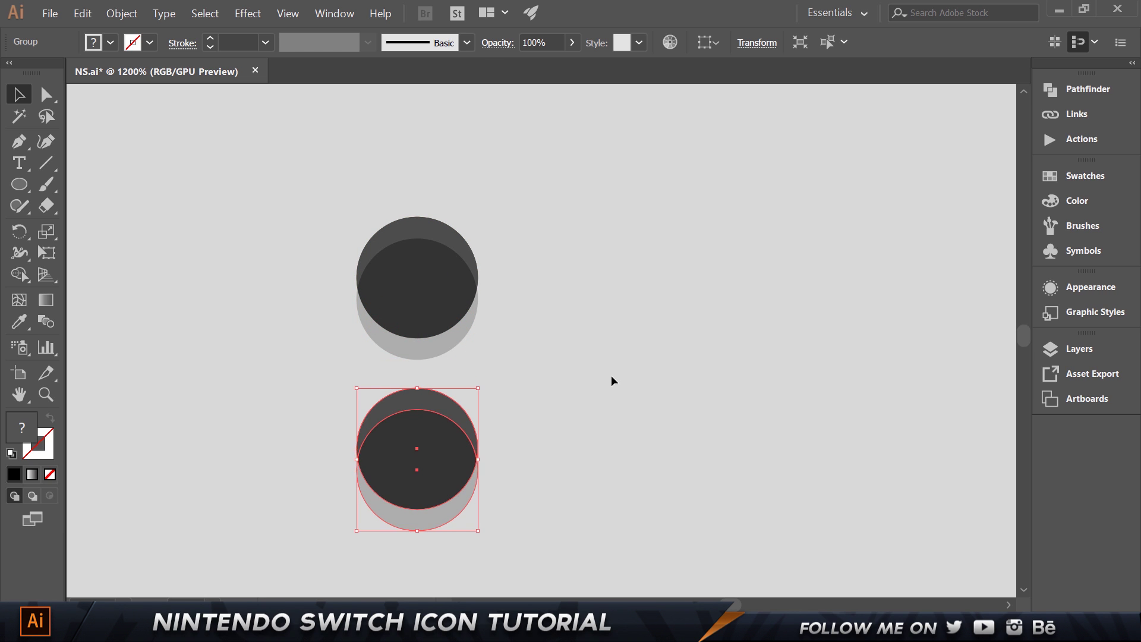
Place two more copies of the shaded button group left and right between the existing pair, forming a four-button diamond
click(611, 375)
scroll(611, 375, down, 1)
click(459, 440)
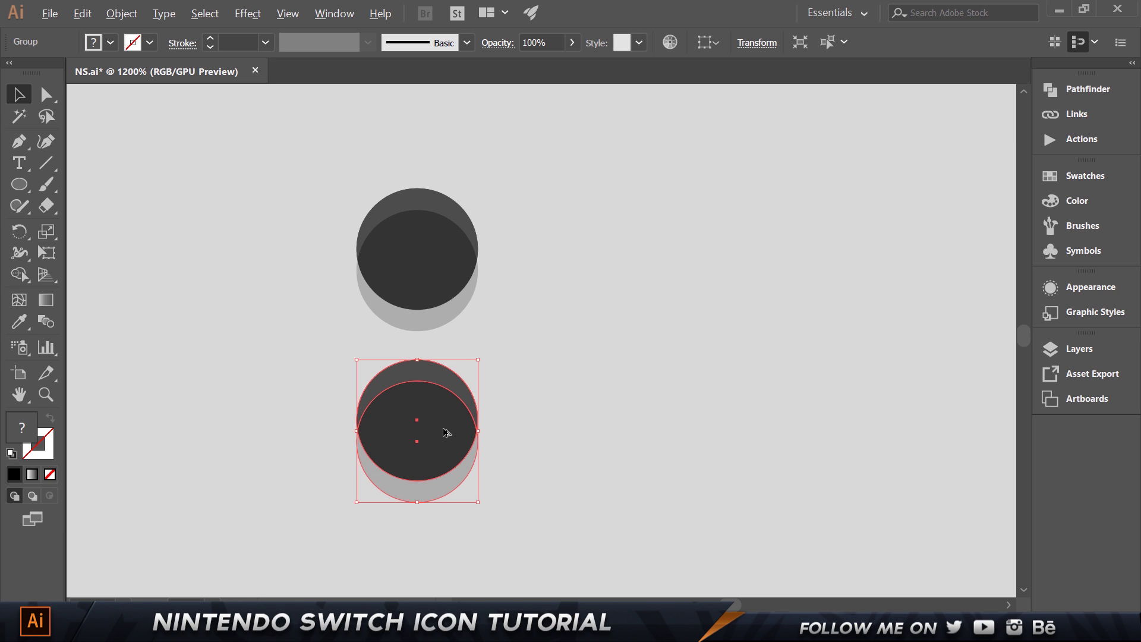
drag(446, 432, 270, 345)
click(502, 361)
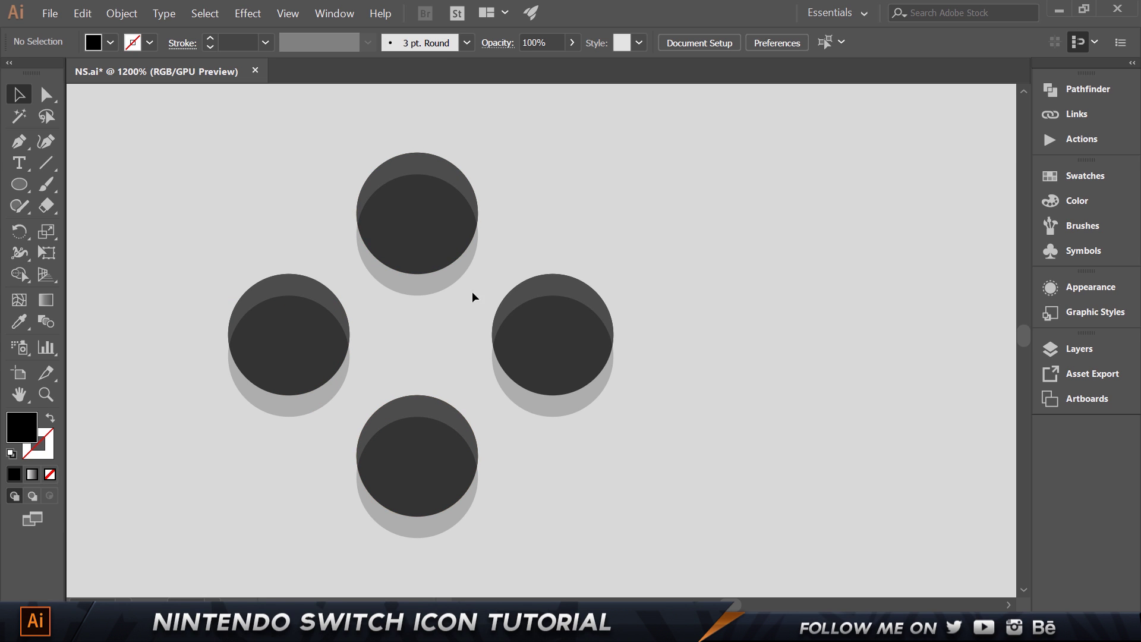
Create a three-sided polygon as a black triangle with the Polygon tool
click(20, 185)
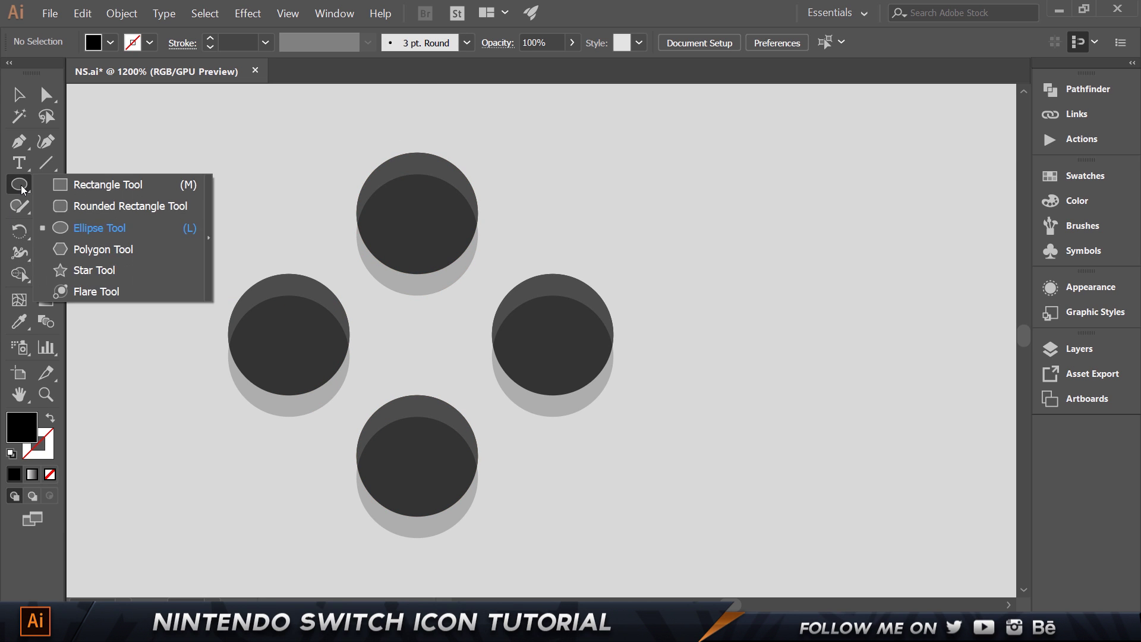
click(98, 249)
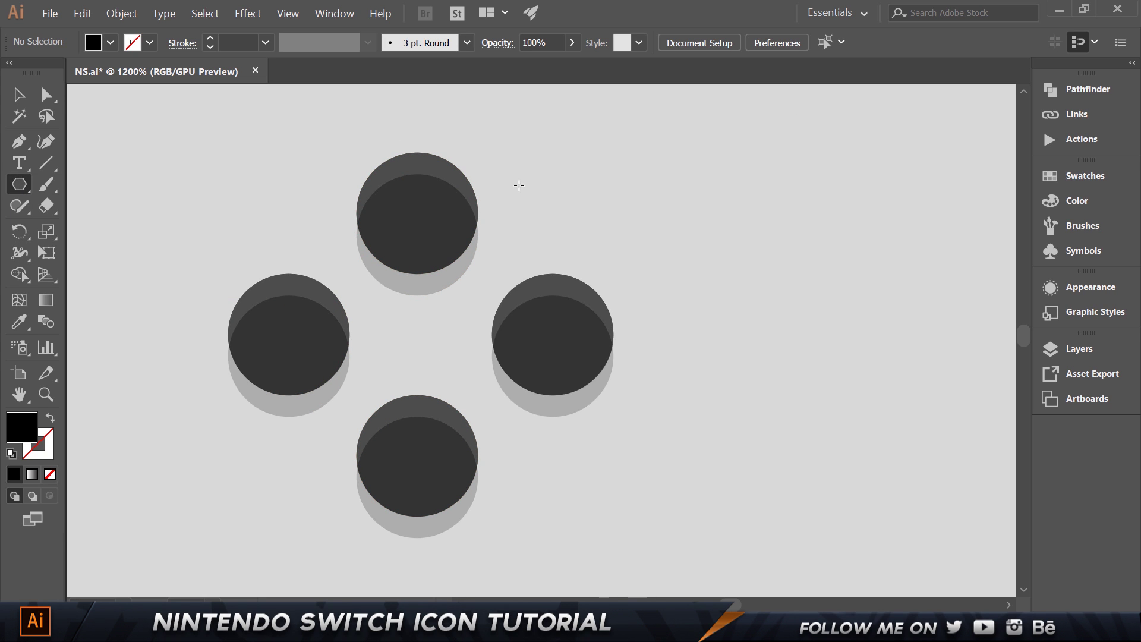
click(408, 318)
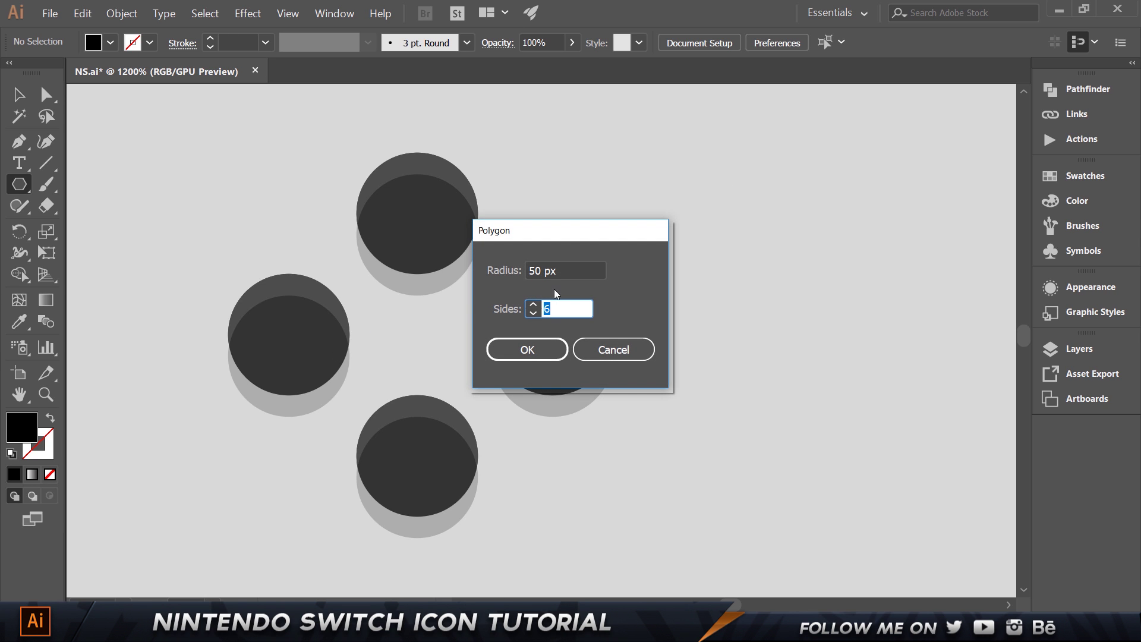
text(3)
key(Tab)
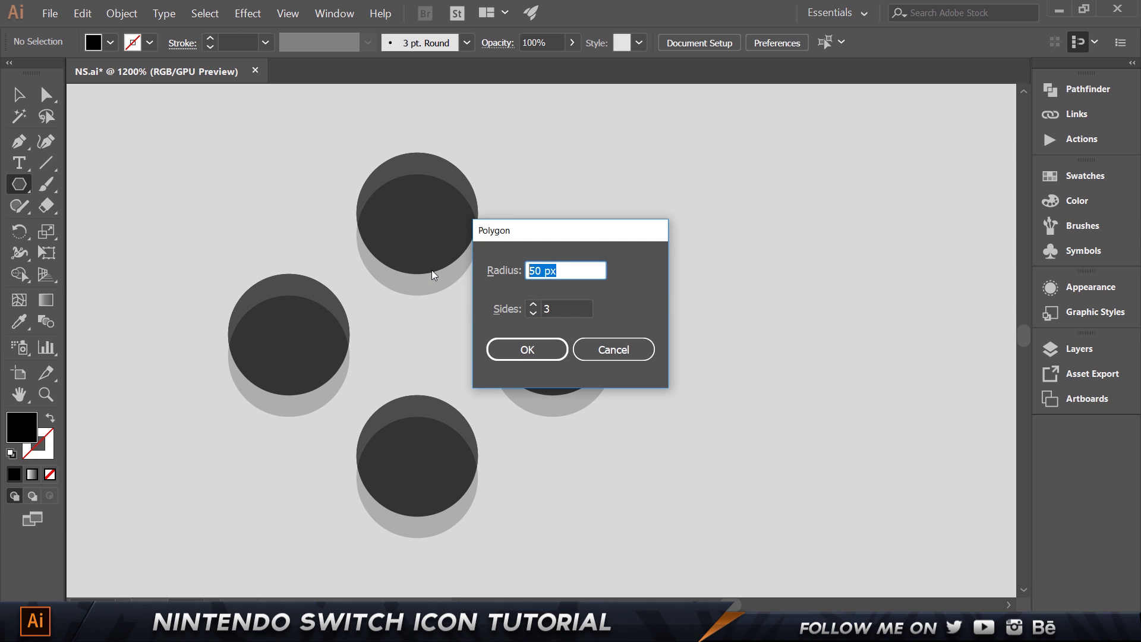
key(Return)
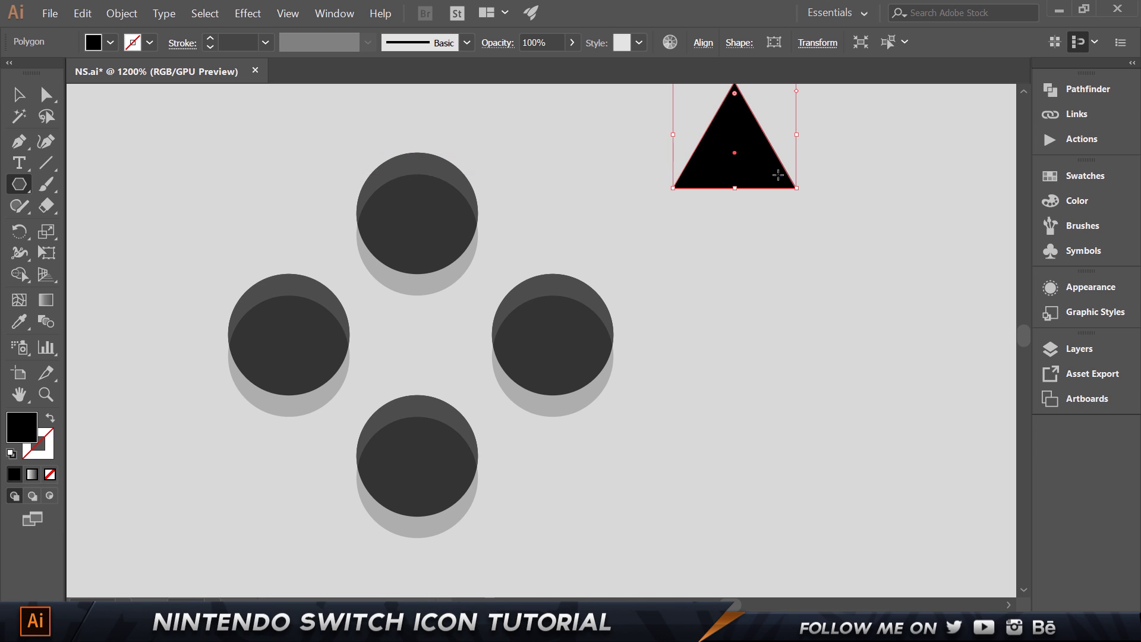
Scale the triangle down proportionally to about two thirds of its size and place it beside the top button
key(v)
drag(765, 173, 765, 250)
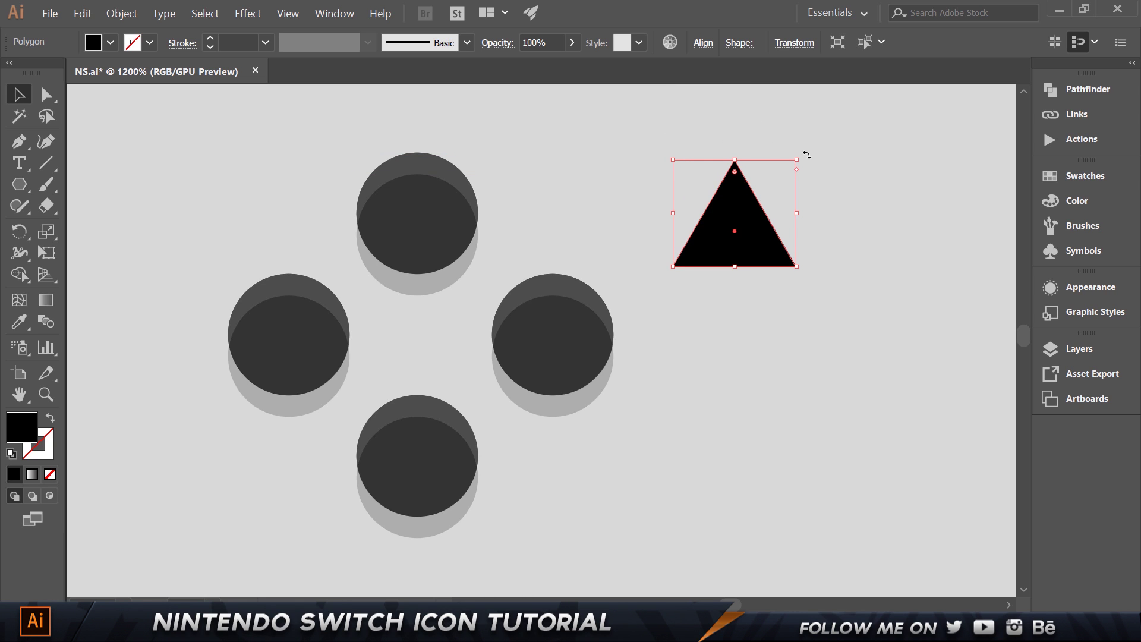
drag(798, 188, 755, 195)
key(ctrl+z)
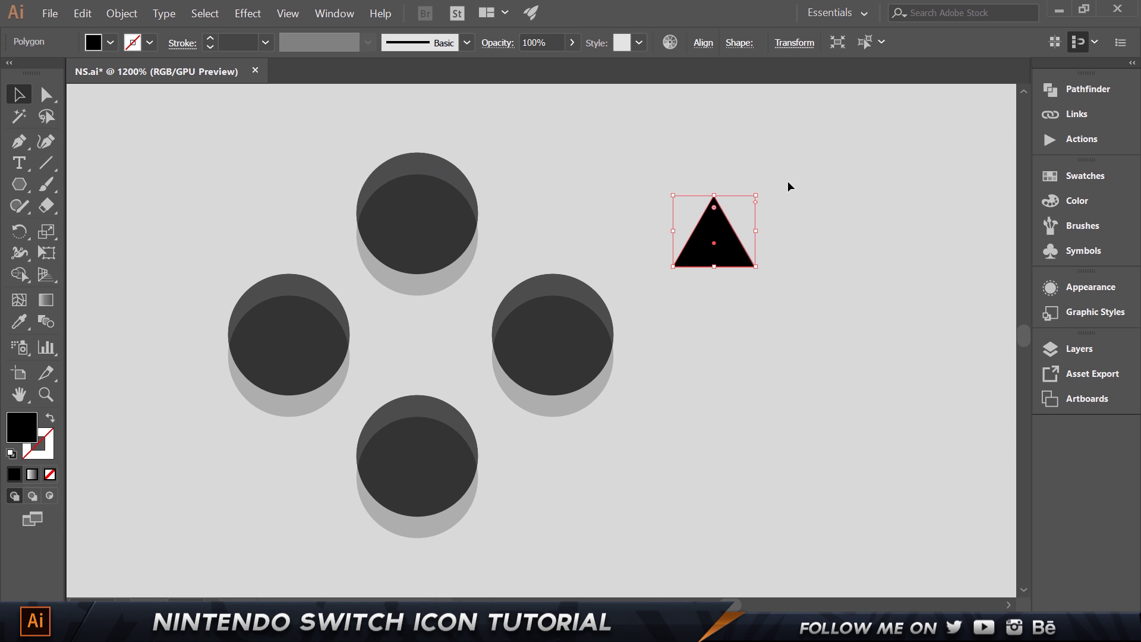
click(787, 181)
drag(737, 251, 573, 229)
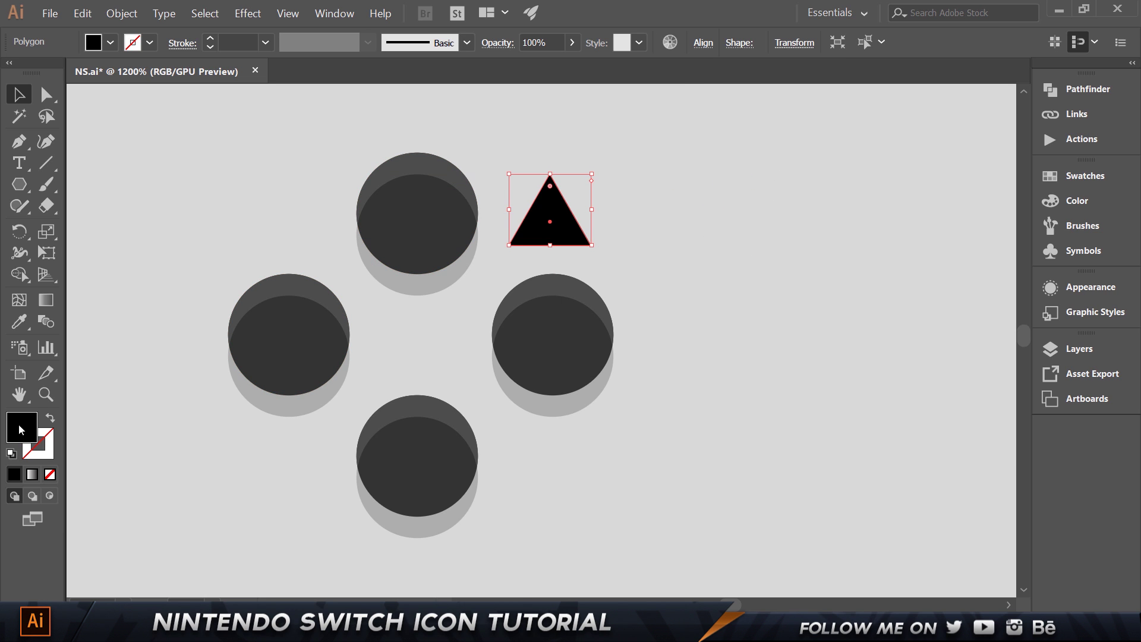
Fill the triangle with dark grey 4d4d4d
double_click(23, 425)
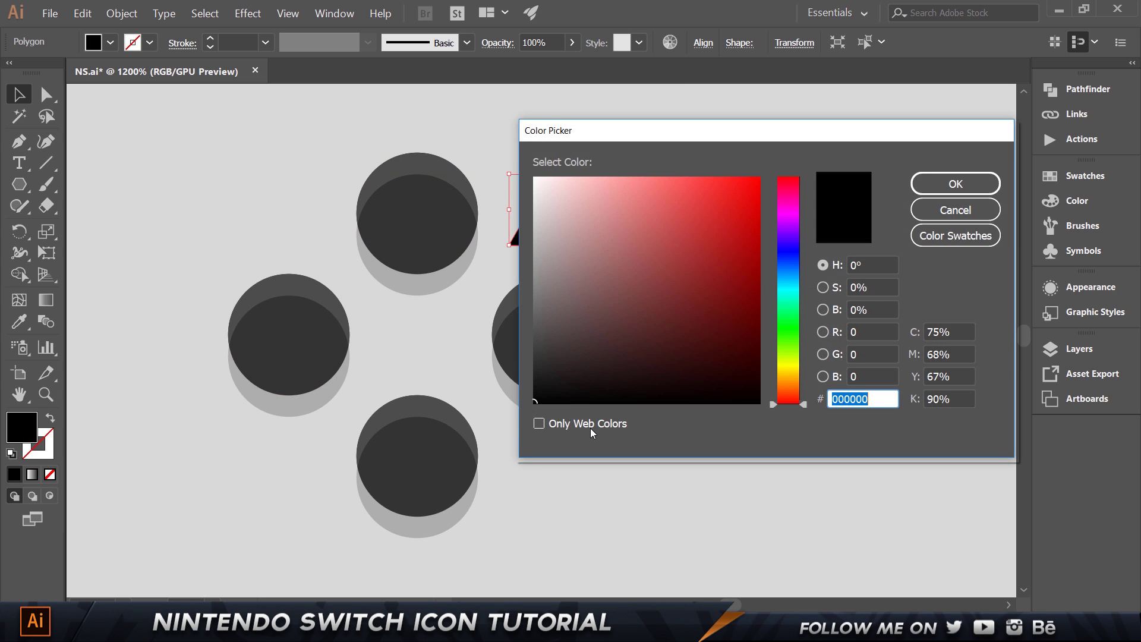
text(4d4d4d)
key(Return)
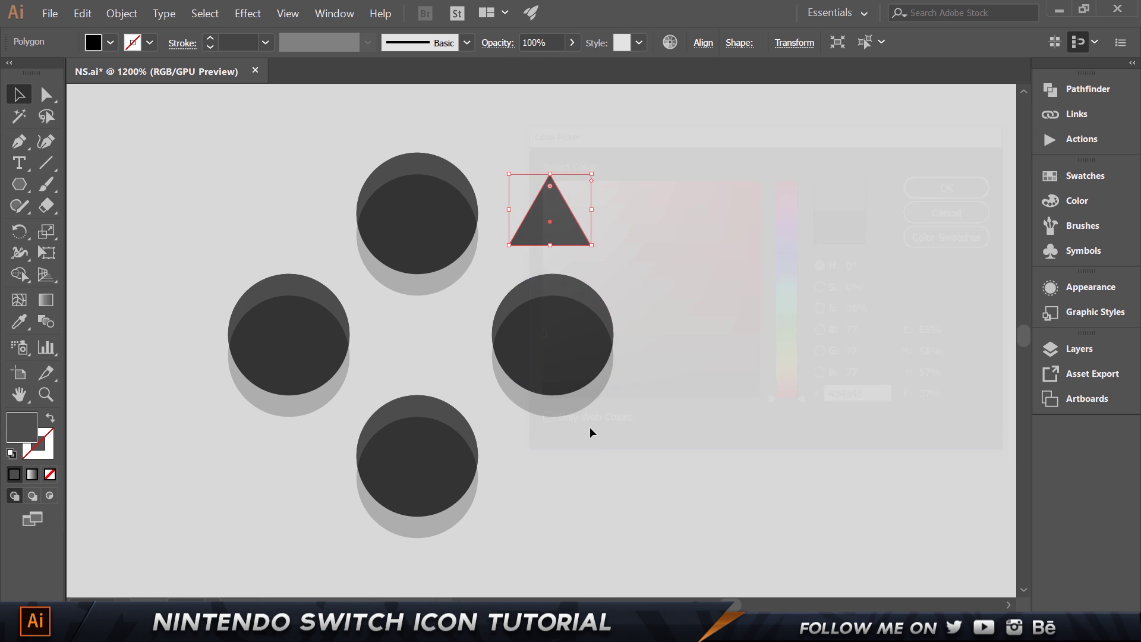
Shrink the grey triangle further and centre it on the face of the top button
scroll(464, 189, up, 3)
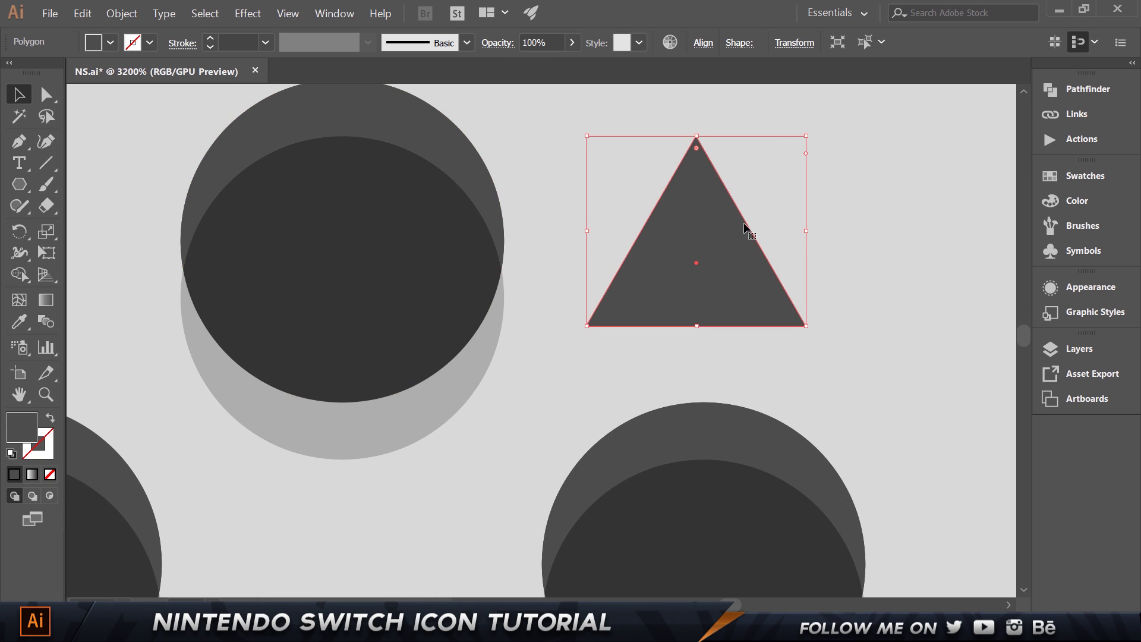
drag(809, 133, 733, 201)
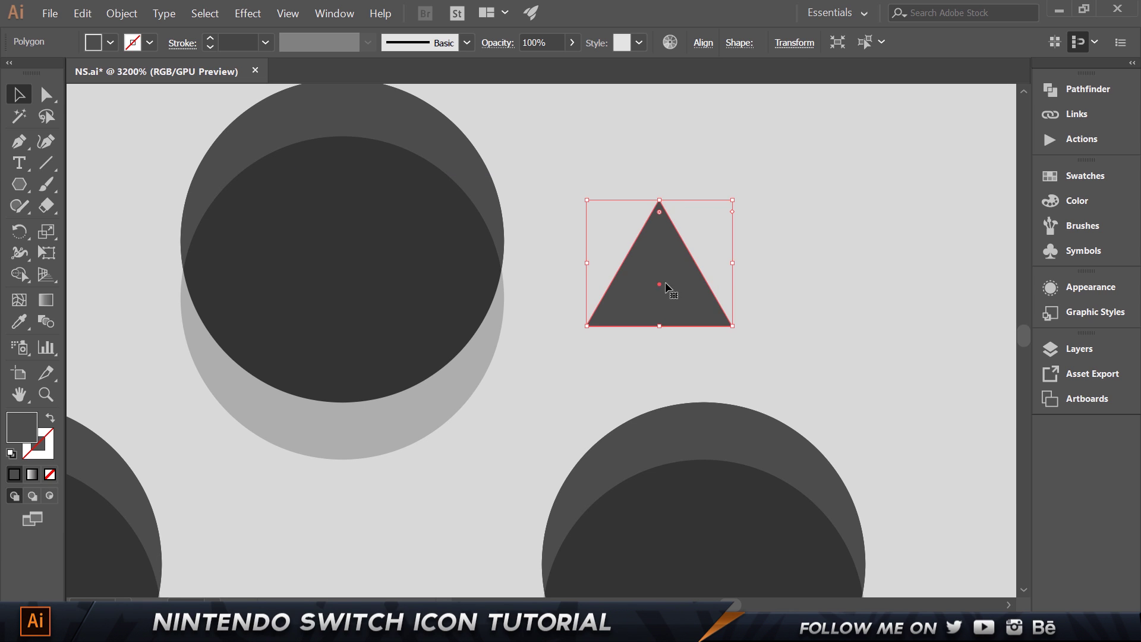
drag(667, 287, 345, 266)
key(ctrl+z)
click(341, 272)
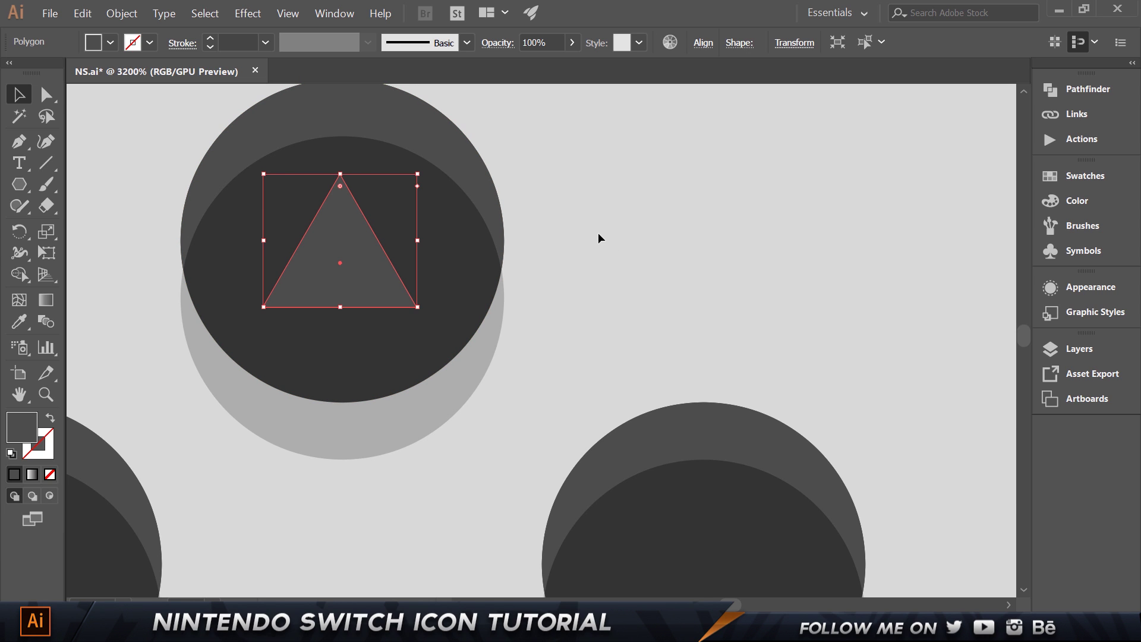
Duplicate the triangle slightly upward, fill the copy with black 000000 and deselect it
key(alt+Up)
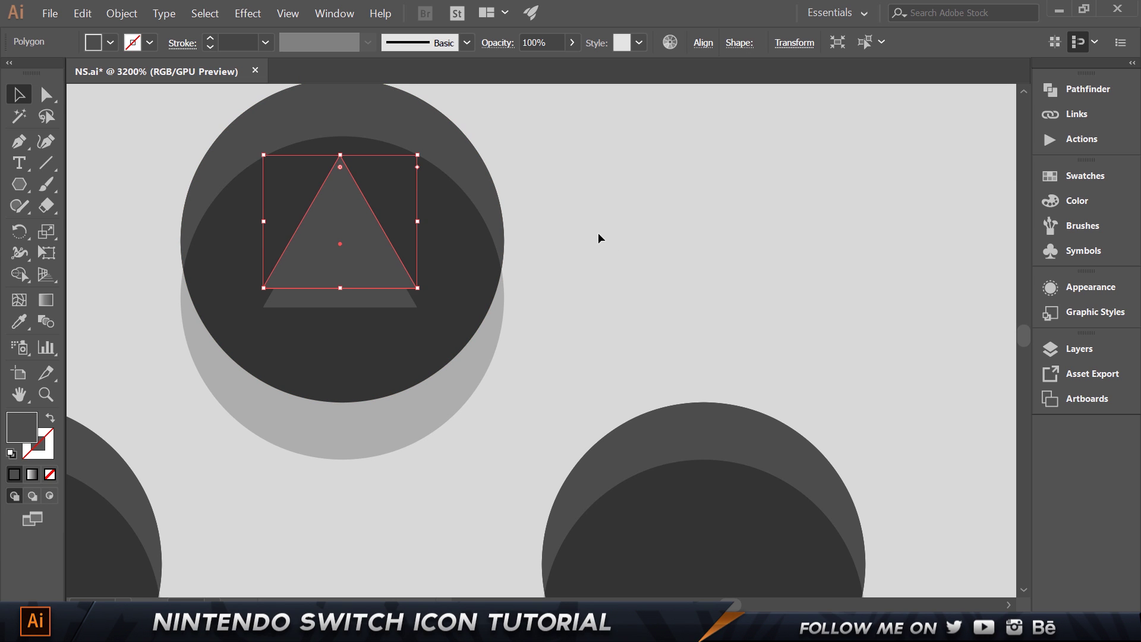
double_click(24, 428)
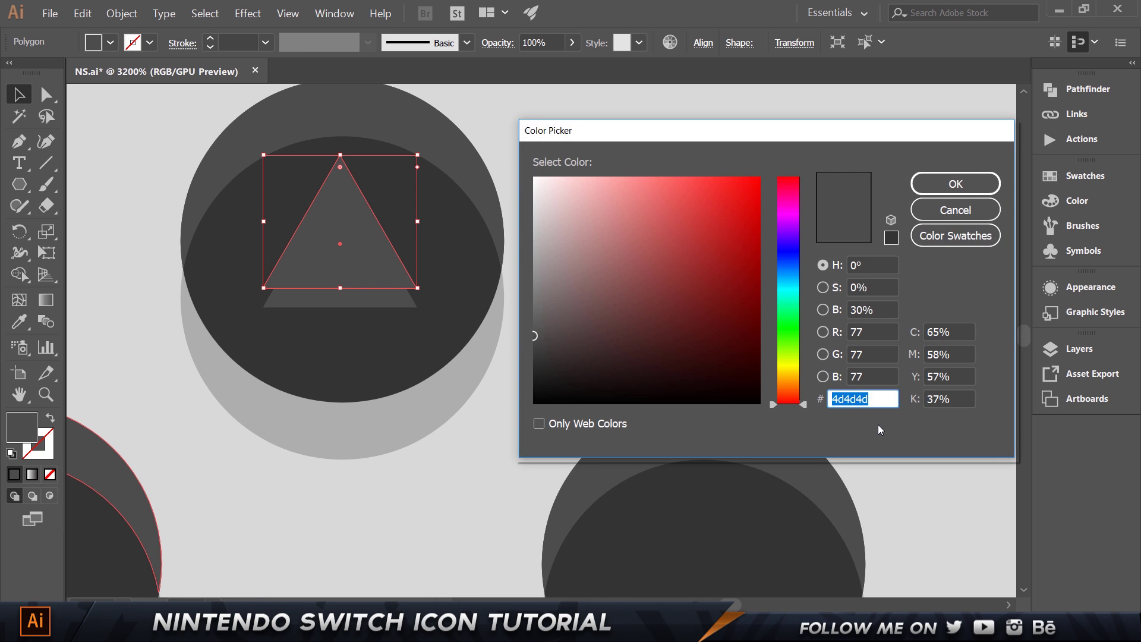
mouse_move(695, 309)
mouse_down()
mouse_move(670, 324)
mouse_move(533, 334)
mouse_move(564, 399)
mouse_up()
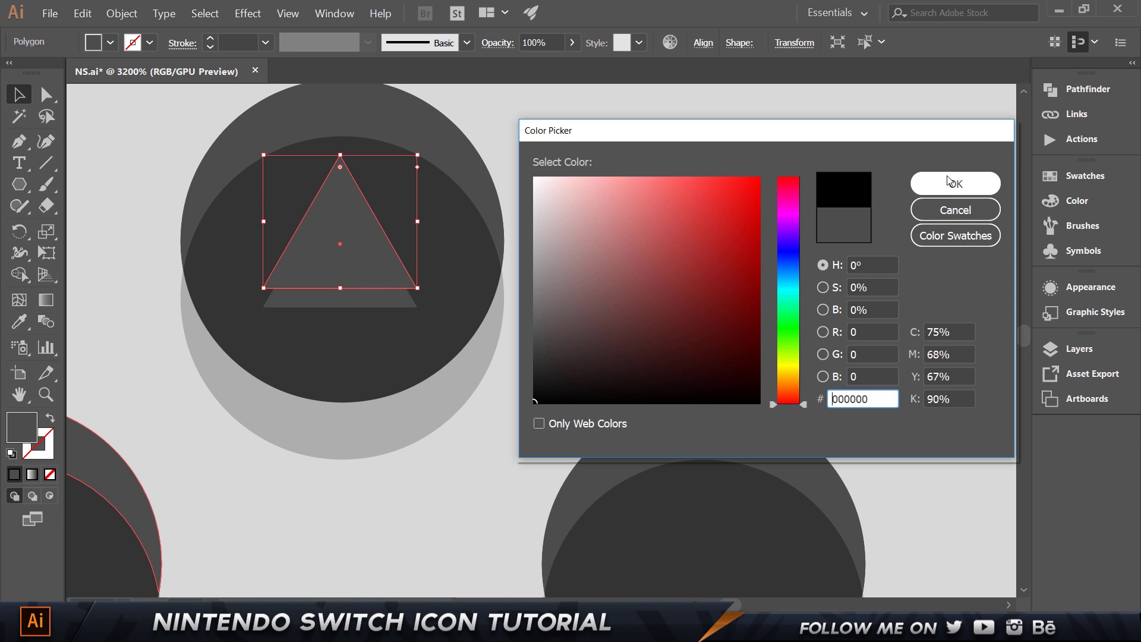
click(955, 184)
click(742, 219)
Select the black and grey triangles together and place a copy of the pair beside the top button
click(354, 307)
shift+click(351, 249)
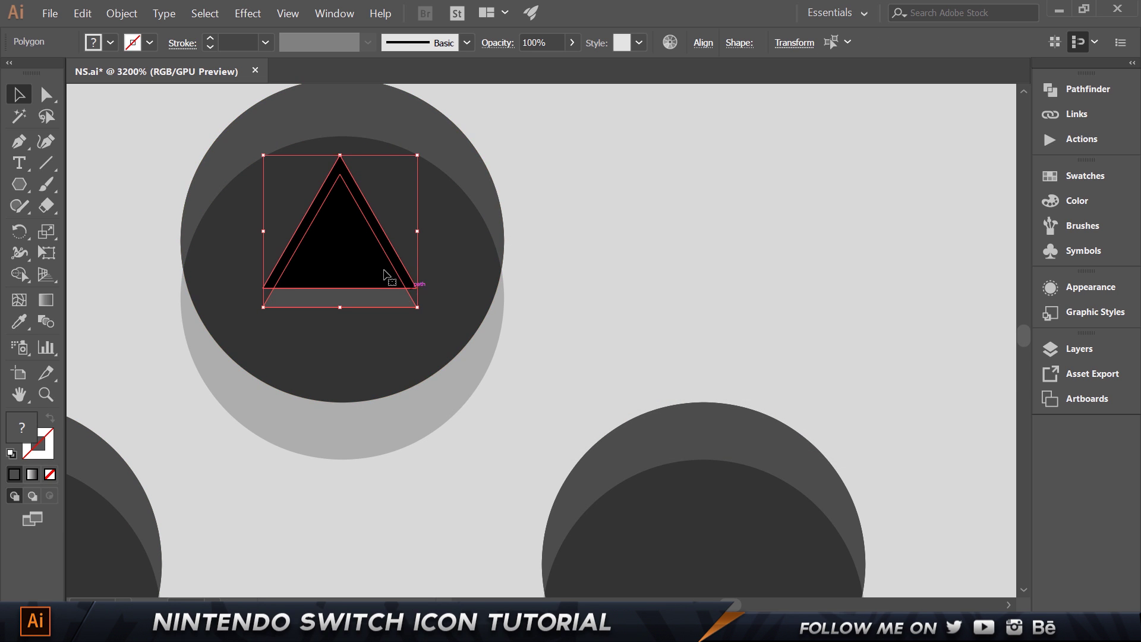
drag(348, 248, 730, 247)
Reflect the copied triangle pair at an angle of 0° with preview on, so it points down
right_click(714, 262)
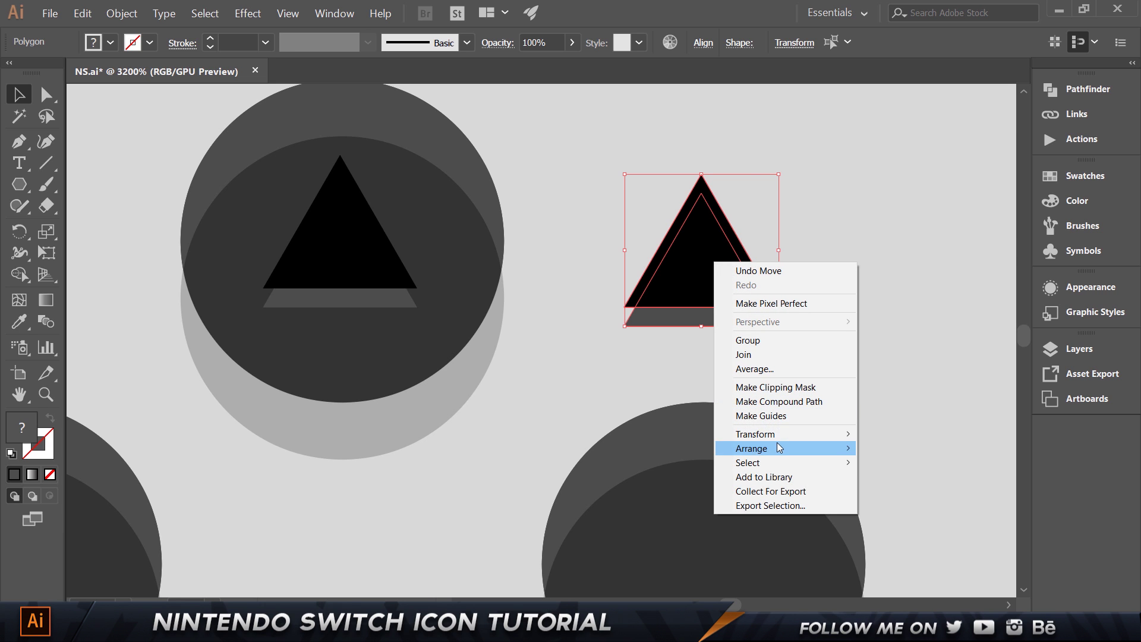
mouse_move(779, 438)
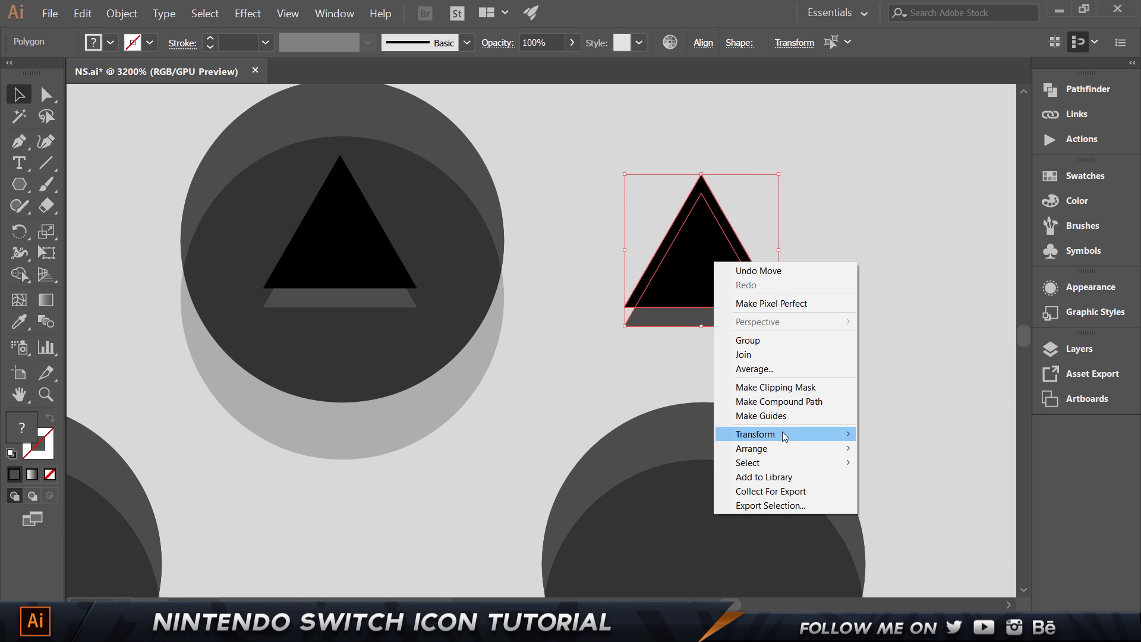
click(912, 482)
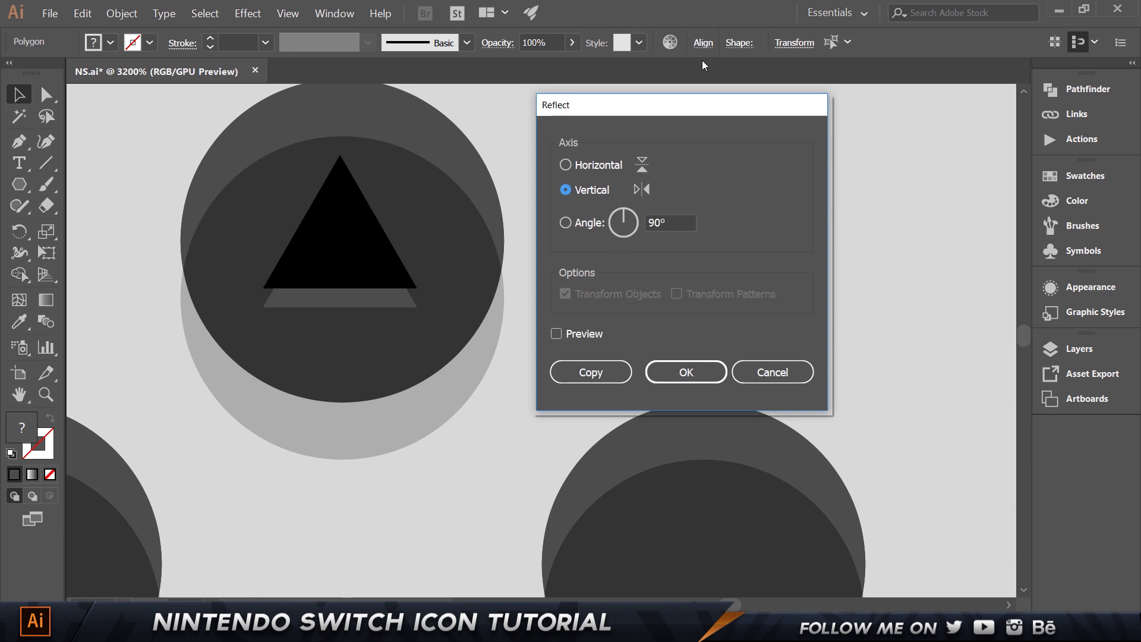
drag(700, 107, 205, 433)
click(245, 353)
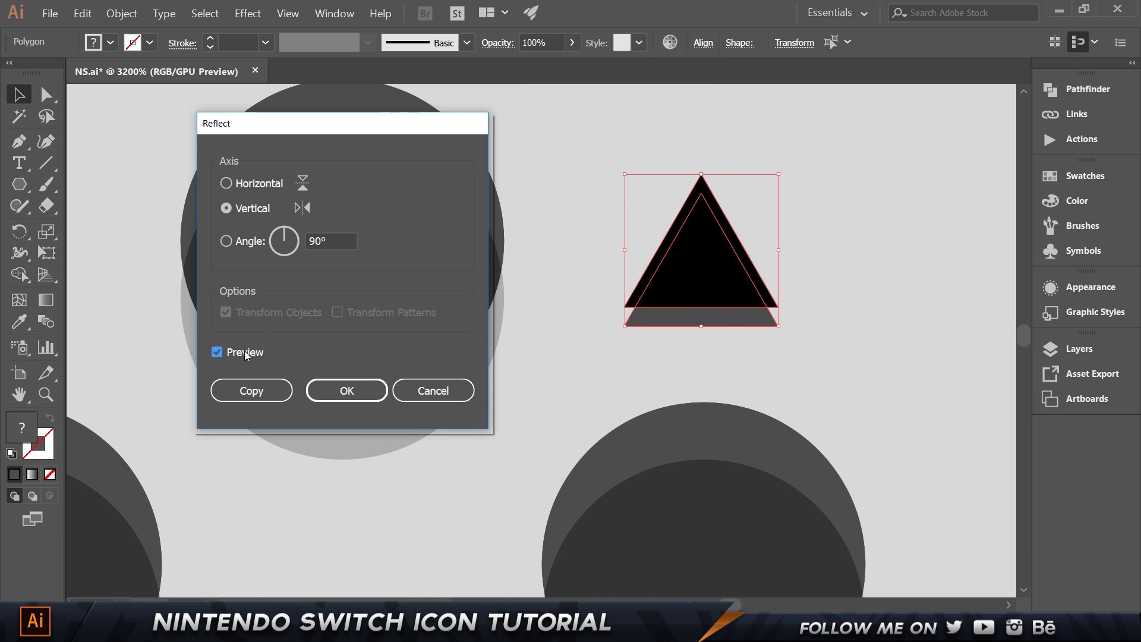
click(226, 241)
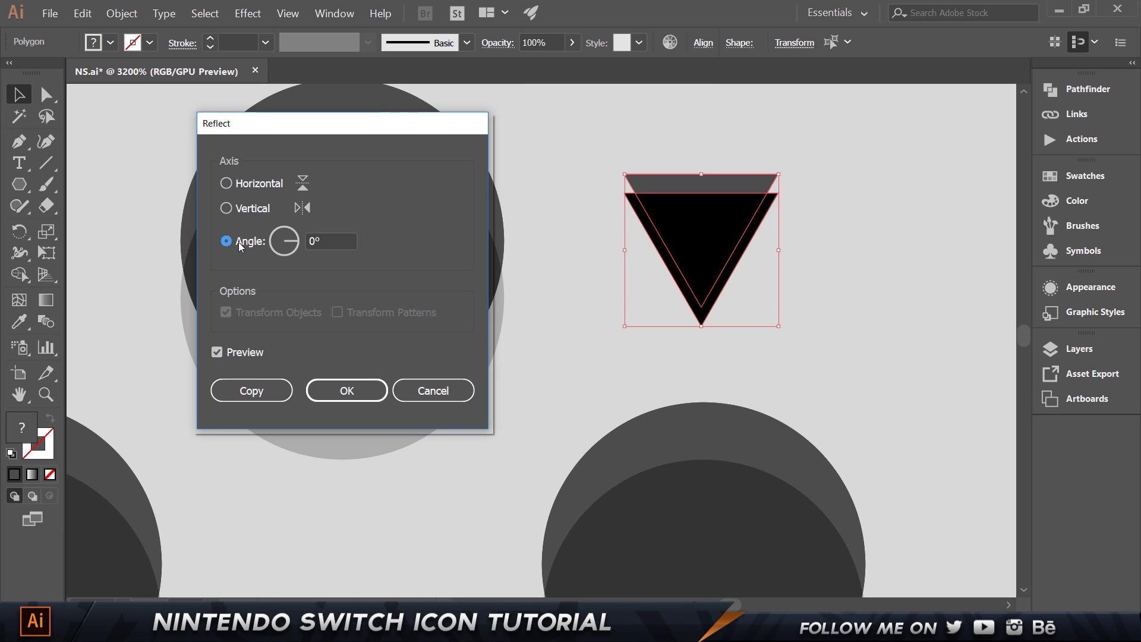
click(358, 402)
Move the downward-pointing triangle pair onto the centre of the bottom button and deselect it
scroll(586, 265, down, 5)
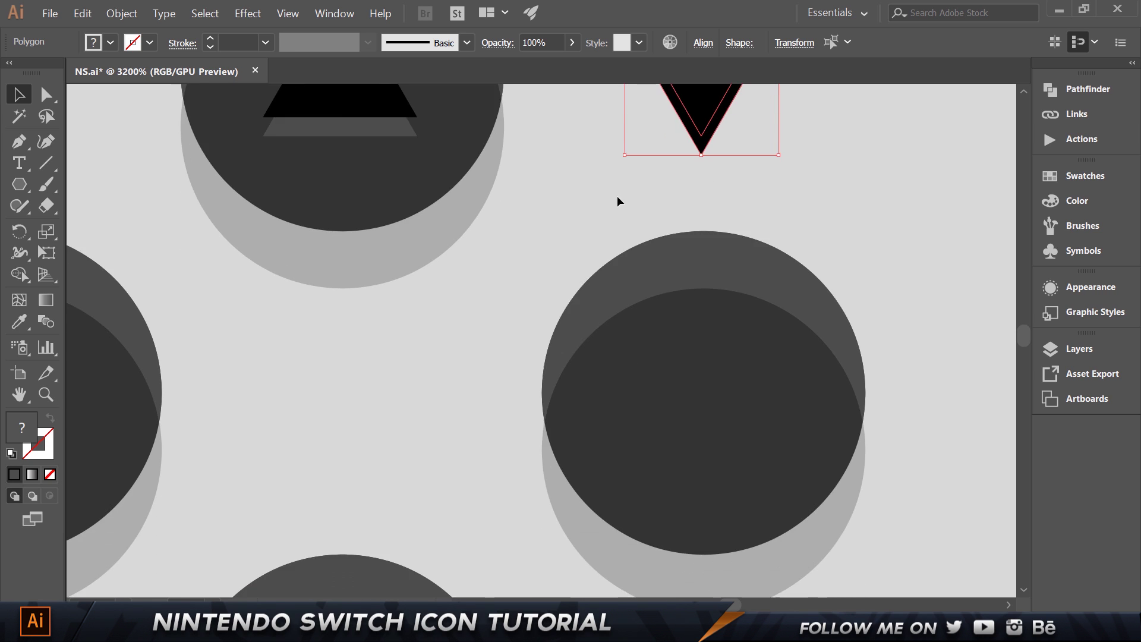
scroll(617, 201, down, 3)
drag(657, 155, 517, 405)
drag(706, 408, 796, 435)
Copy the top button's triangle pair onto the right button, rotated 90° to point right
click(602, 175)
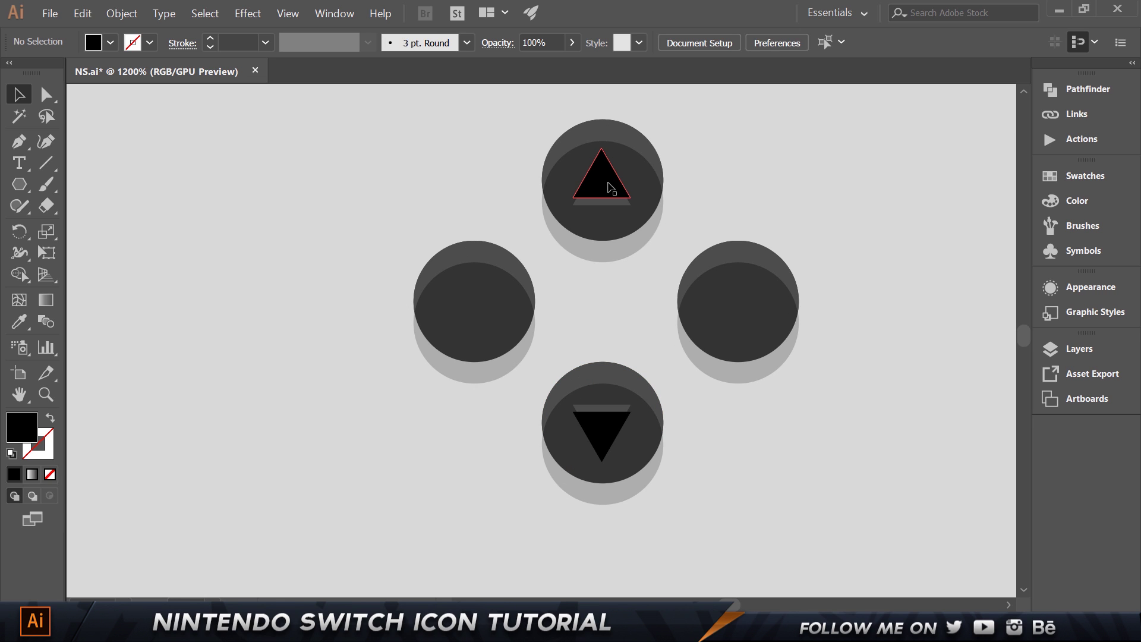
shift+click(619, 204)
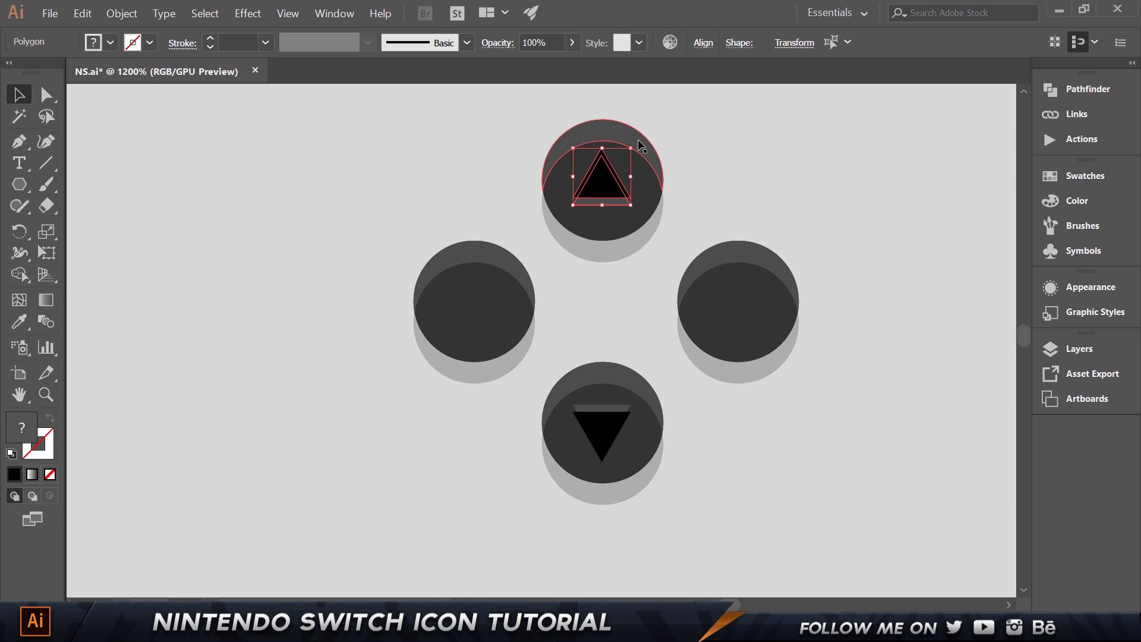
drag(639, 145, 736, 304)
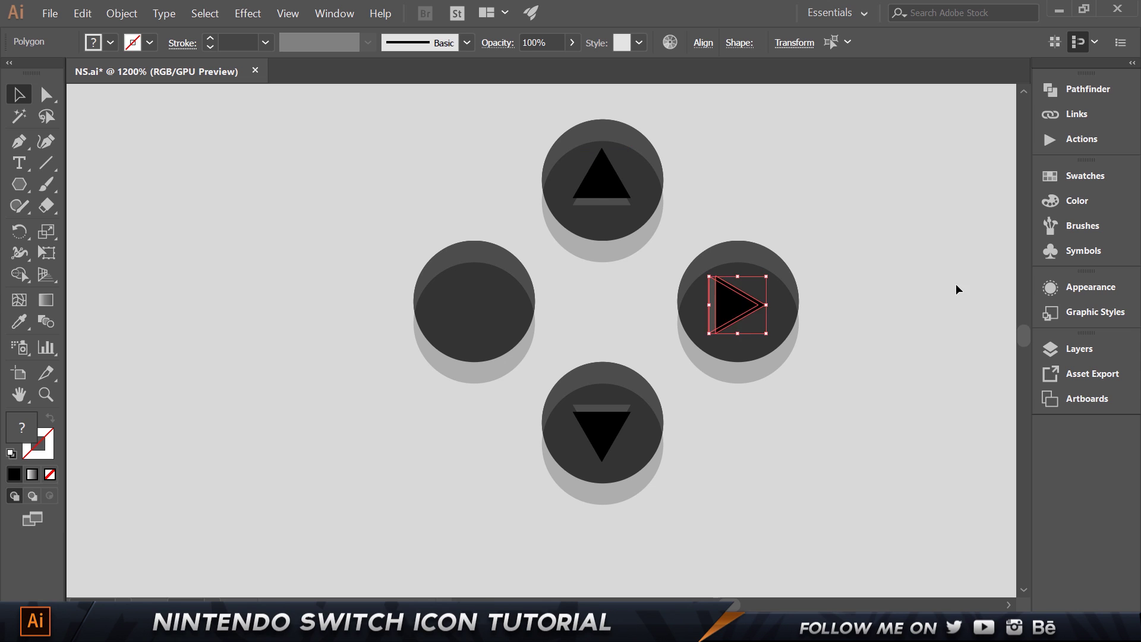
Shift the bottom button's grey triangle down so its edge shows beneath the black triangle, and deselect it
click(602, 428)
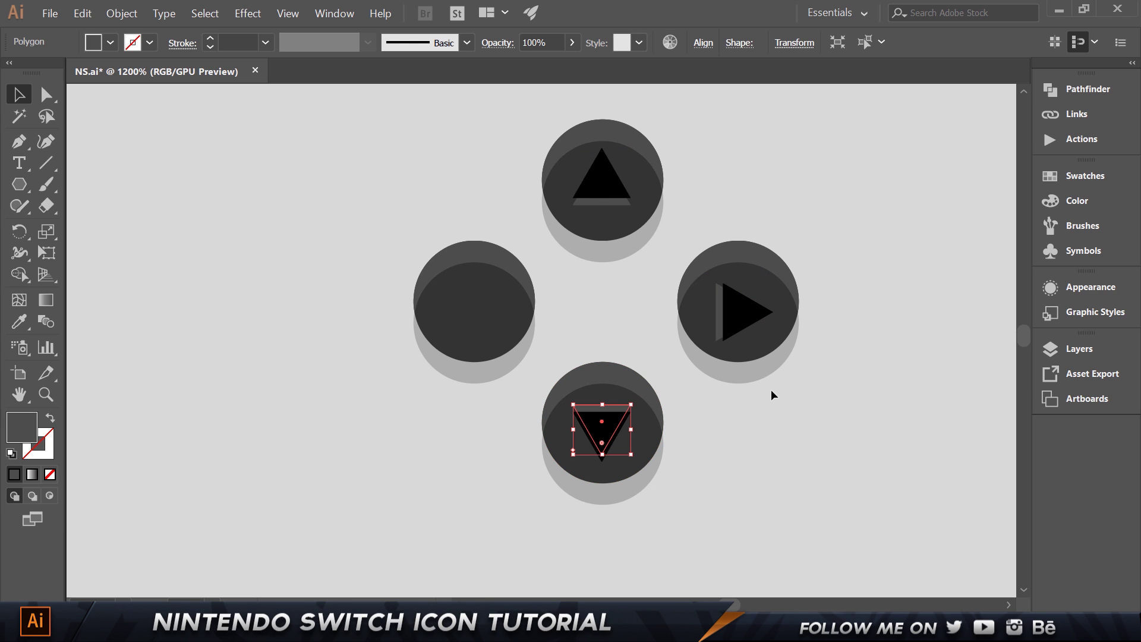
click(826, 460)
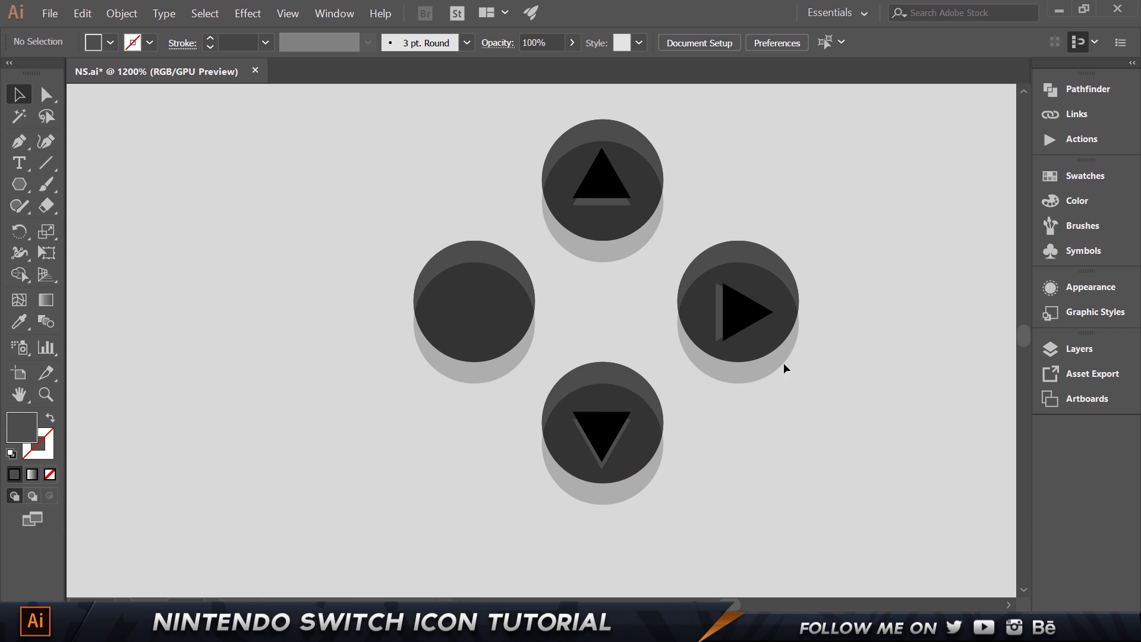
Nudge the right button's grey triangle right and down so it sits directly below the black one
click(718, 299)
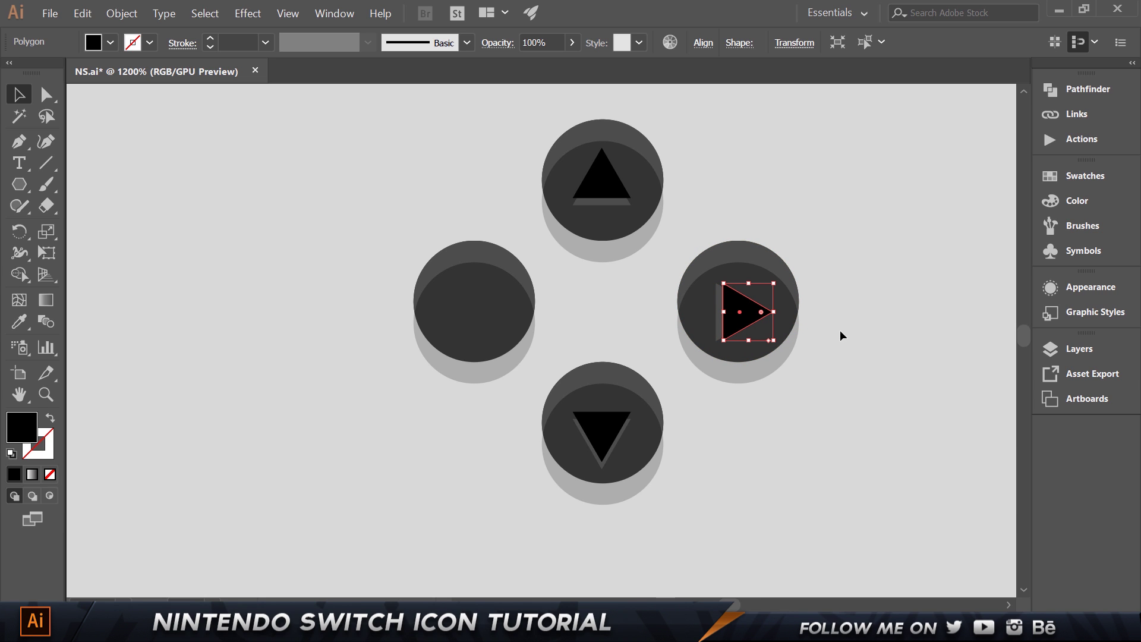
click(861, 360)
click(734, 312)
scroll(804, 340, up, 2)
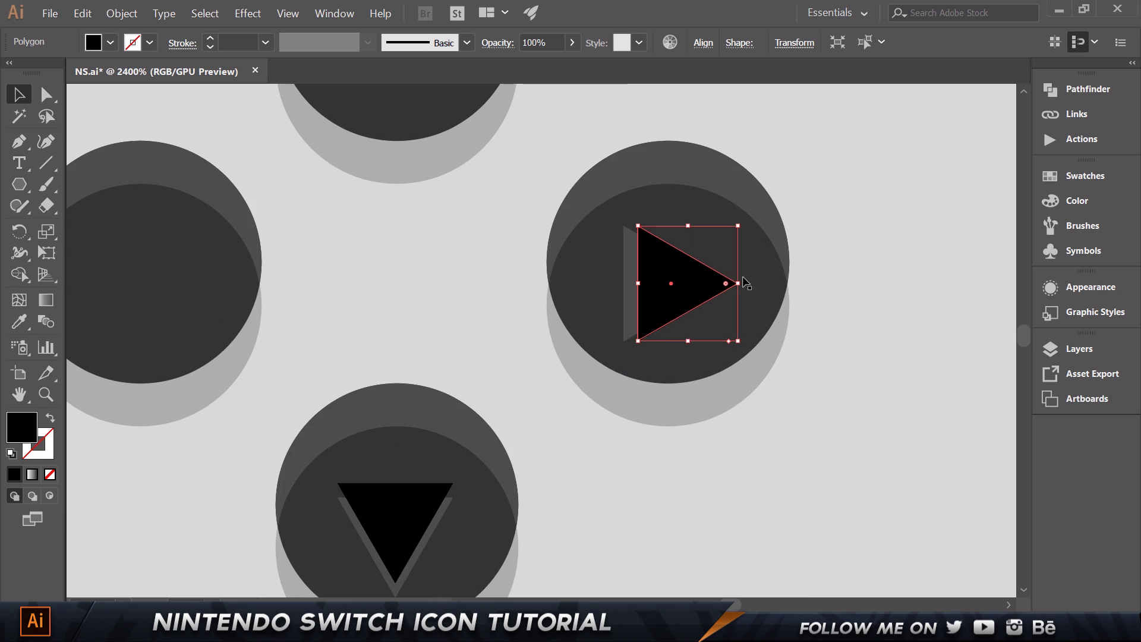
key(ctrl+shift+a)
click(696, 315)
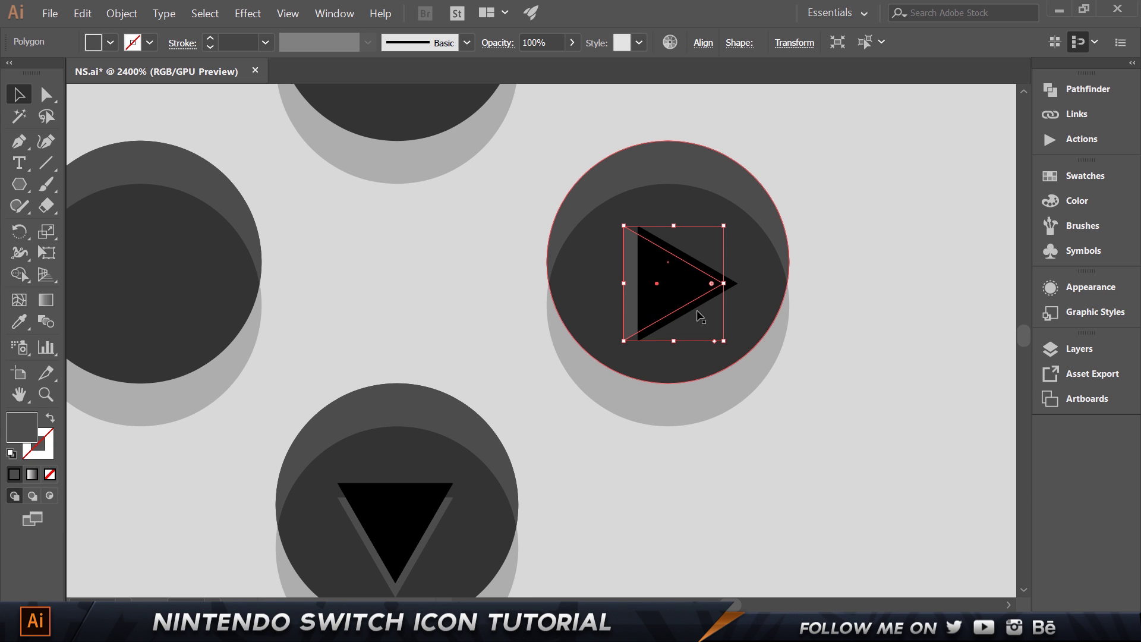
key(Right)
key(Down)
click(922, 284)
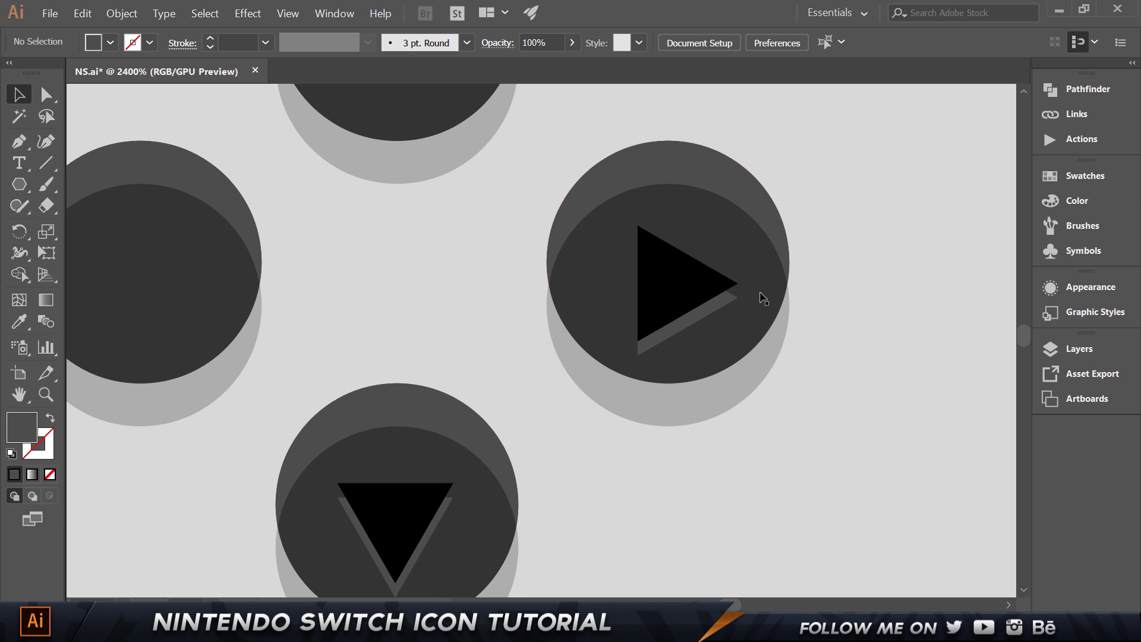
Select the right button's black and grey triangles together and nudge the pair up
click(678, 288)
shift+click(699, 324)
key(Up)
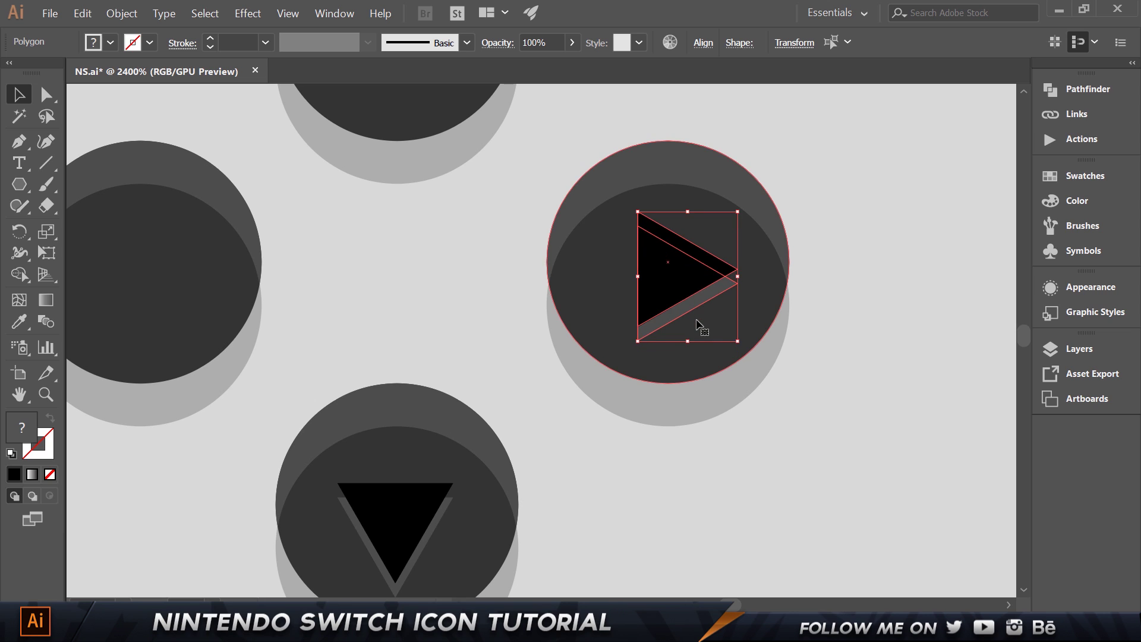
Duplicate the right button's black and grey triangle pair in place and reflect the copy across the vertical axis
click(869, 359)
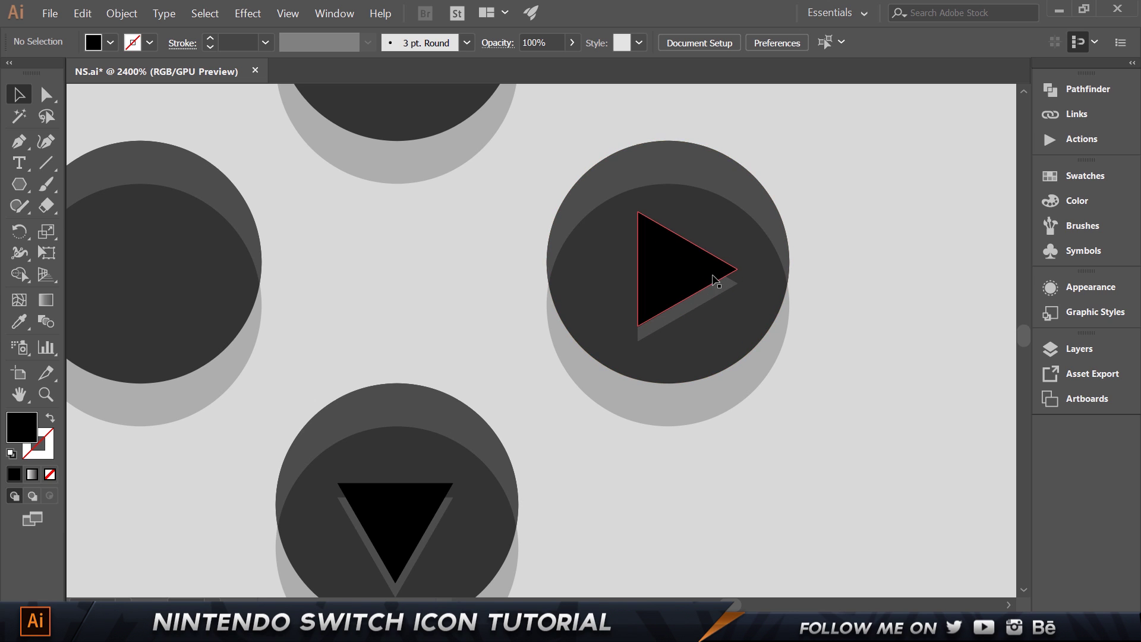
click(683, 280)
shift+click(692, 305)
key(a)
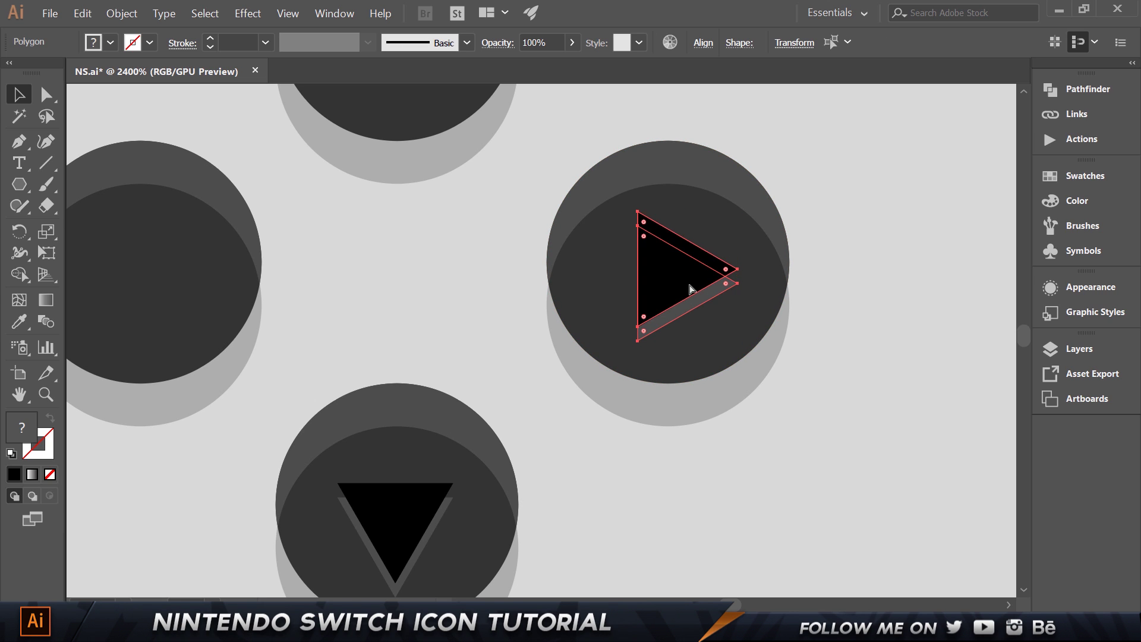
key(v)
right_click(690, 286)
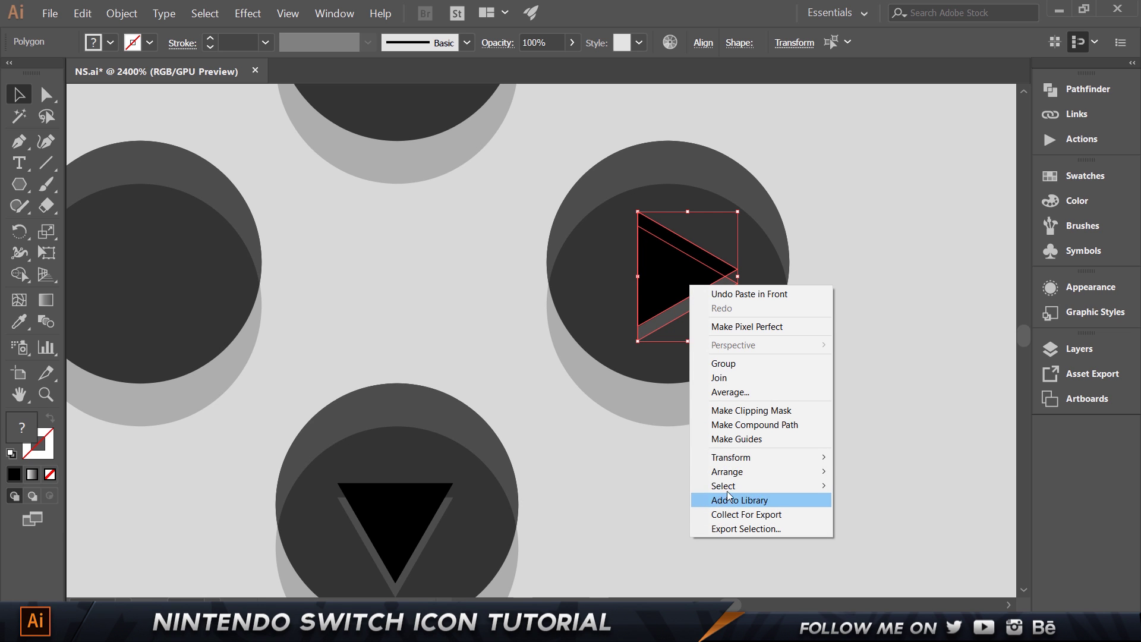
mouse_move(749, 457)
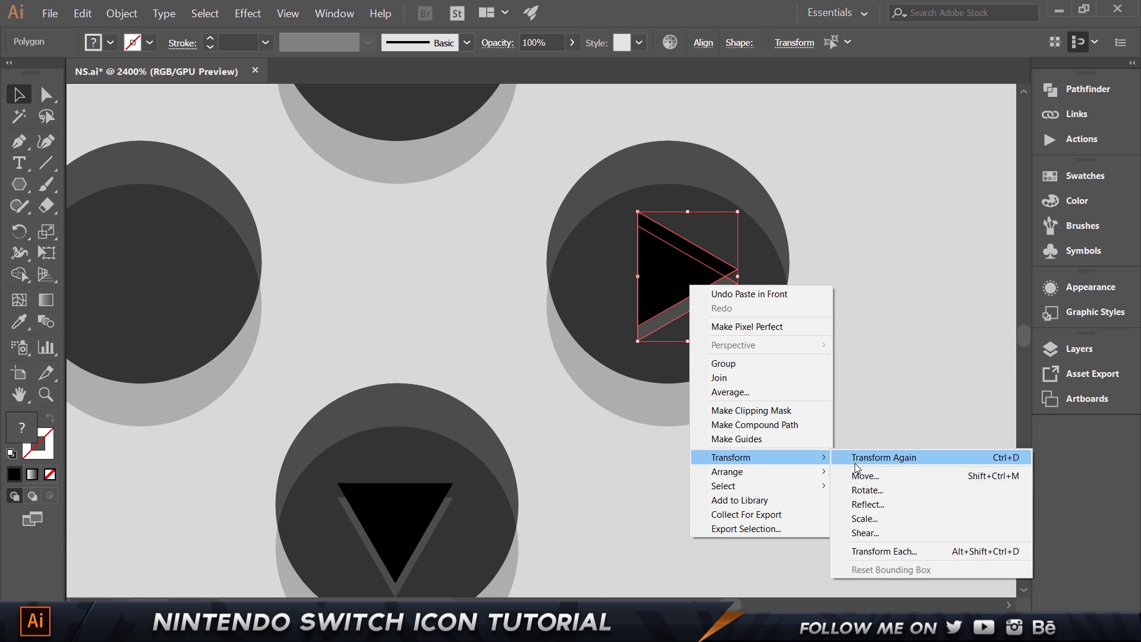
click(873, 504)
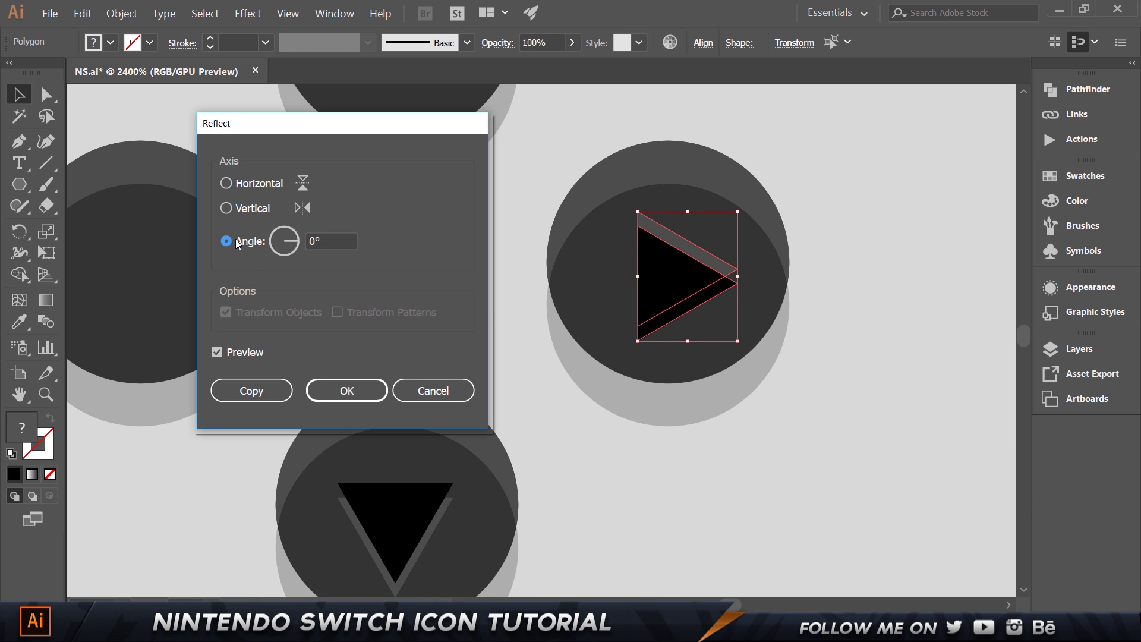
click(239, 211)
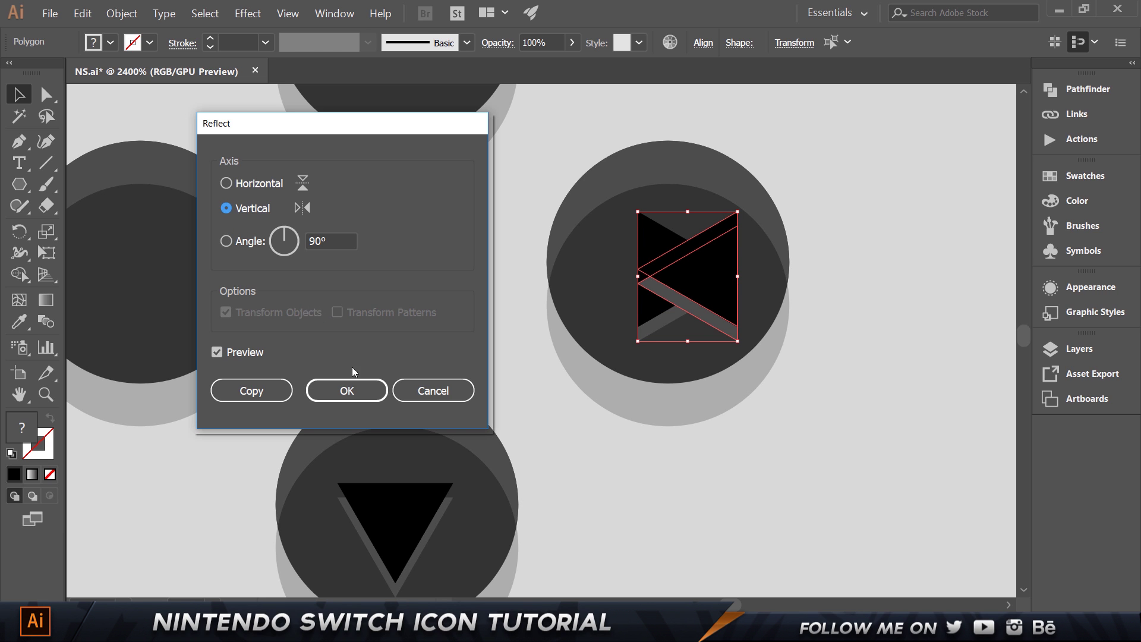
click(349, 387)
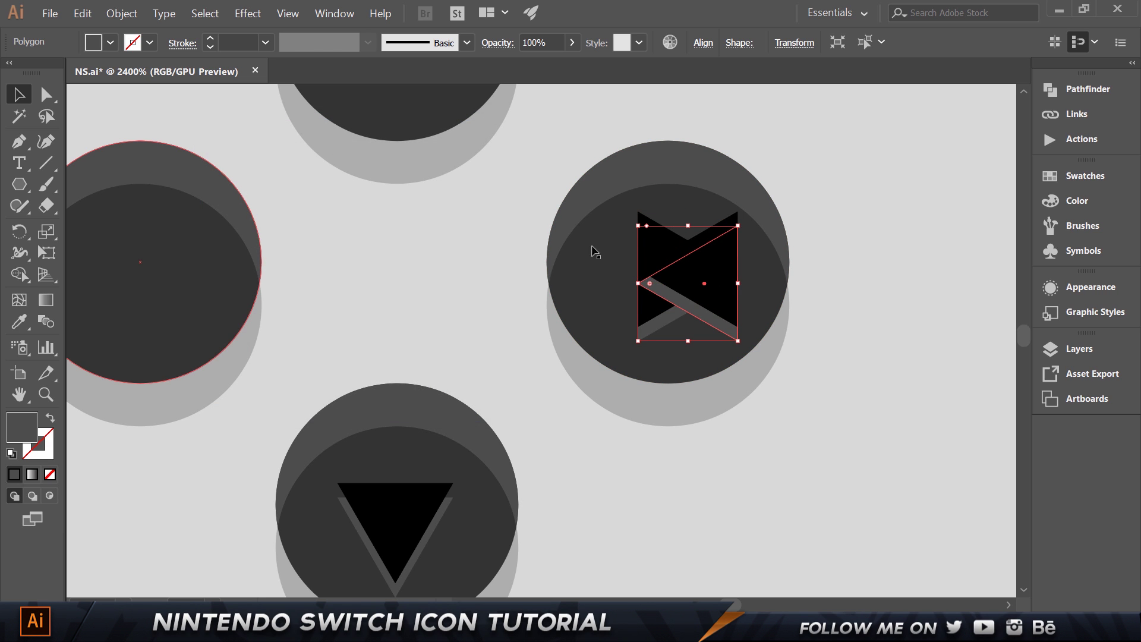
Move the mirrored black and grey triangles together onto the left button and deselect them
drag(729, 255, 25, 277)
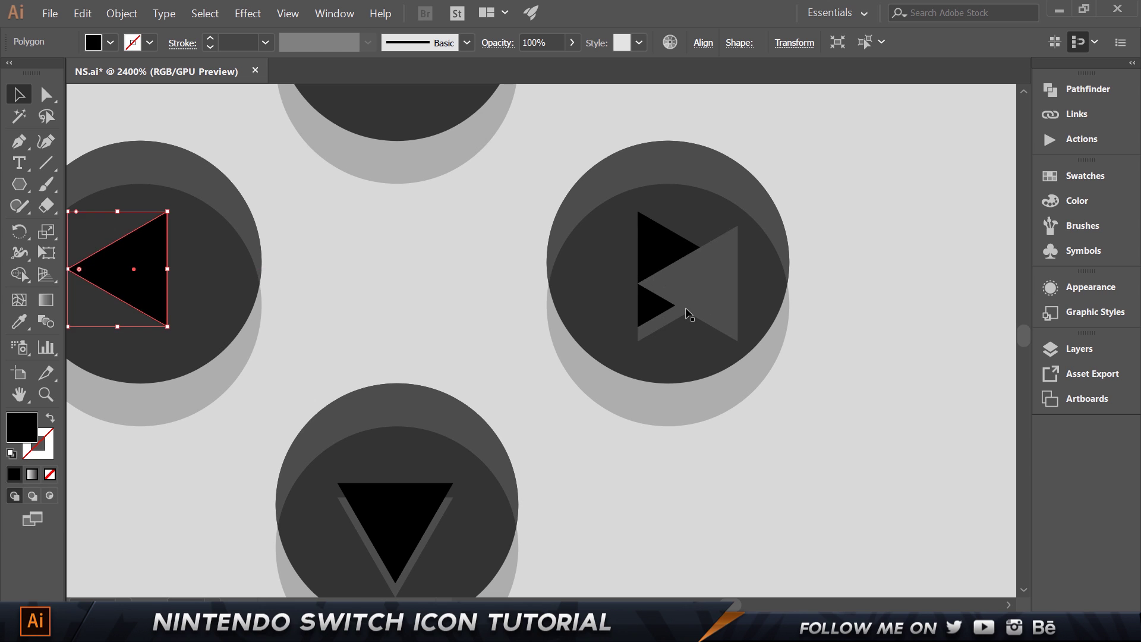
key(ctrl+z)
shift+click(701, 321)
drag(720, 305, 164, 309)
scroll(416, 240, left, 5)
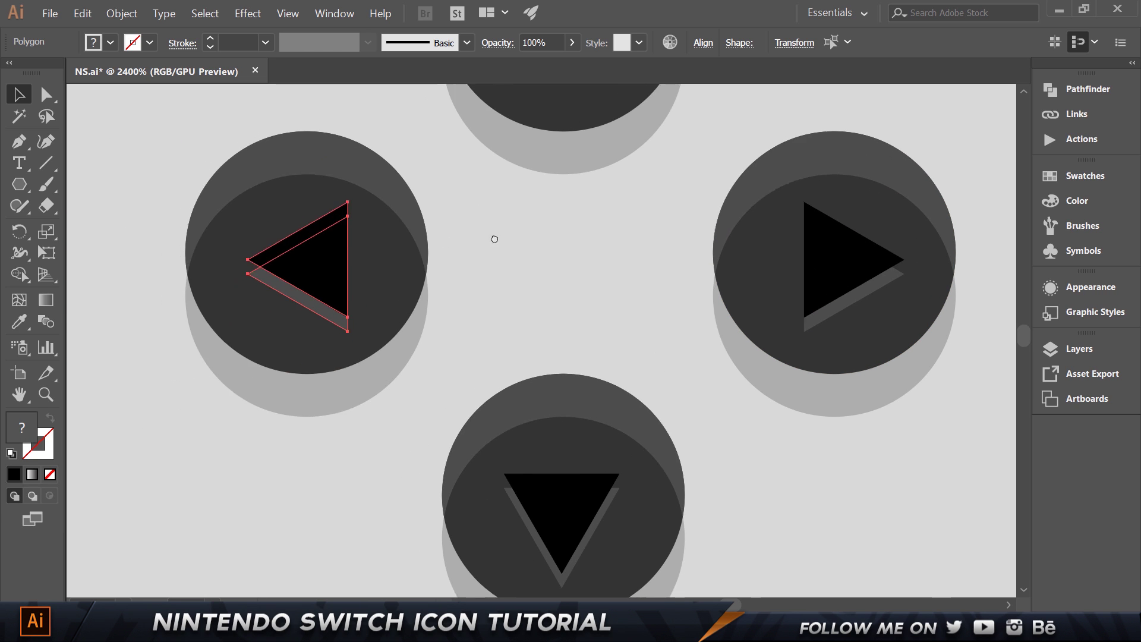
click(608, 272)
Group all four arrow buttons together with their triangles and shadows
key(ctrl+minus)
key(ctrl+minus)
key(ctrl+minus)
key(ctrl+minus)
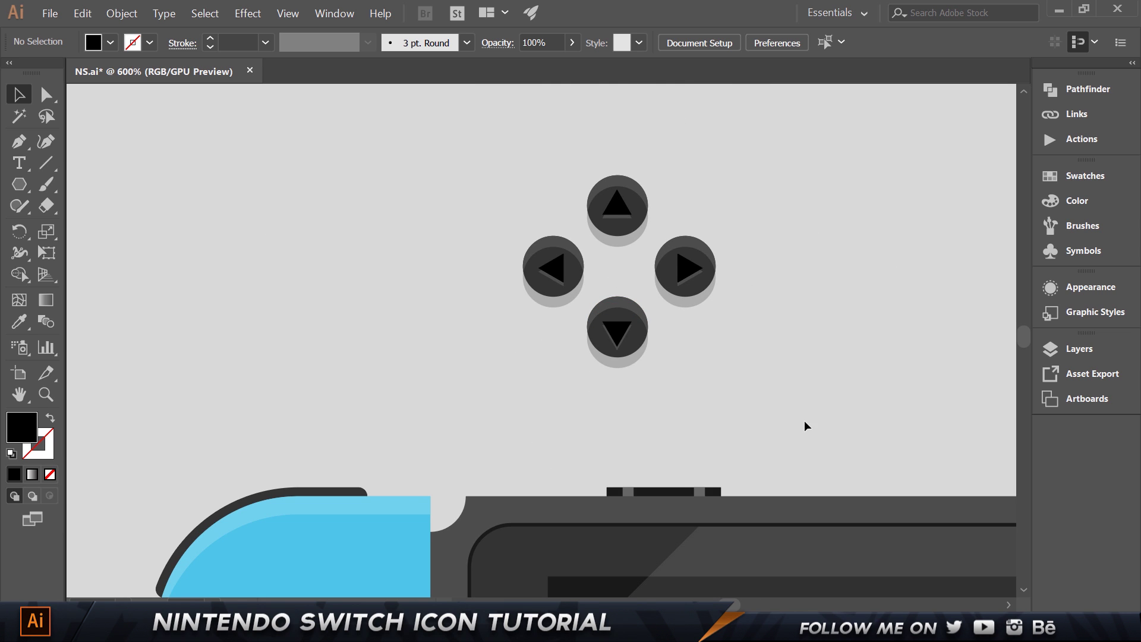
drag(804, 420, 489, 167)
key(ctrl+g)
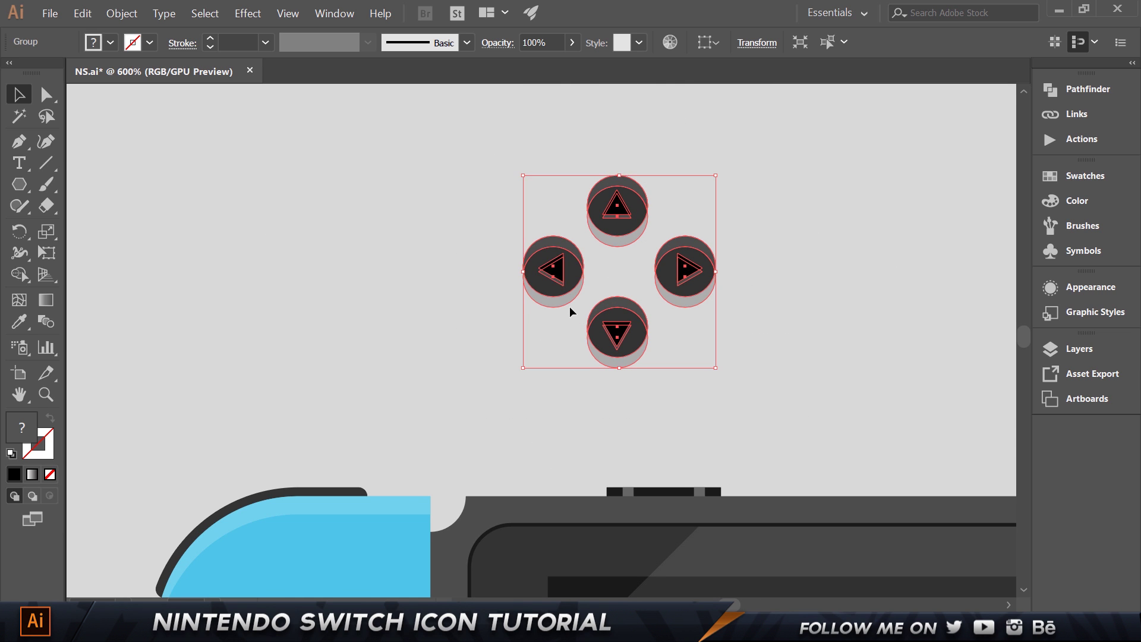
Move the arrow button group onto the blue controller, centered beneath its analog stick, and deselect it
scroll(569, 308, down, 2)
scroll(570, 308, down, 3)
scroll(569, 305, down, 4)
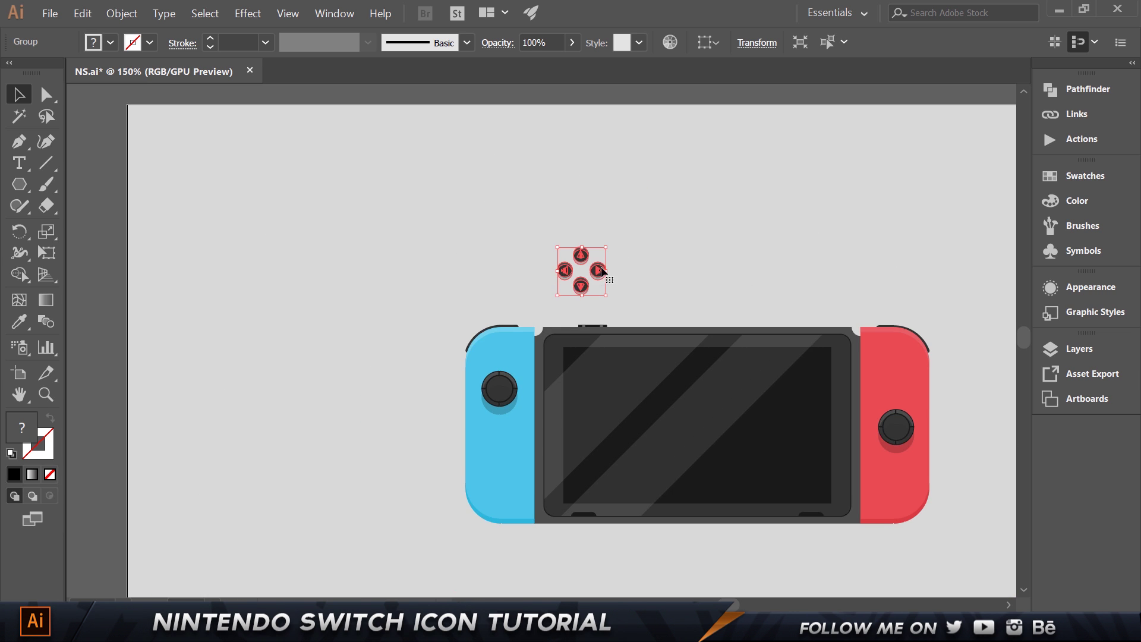
drag(595, 273, 512, 442)
scroll(505, 512, up, 1)
scroll(506, 420, up, 4)
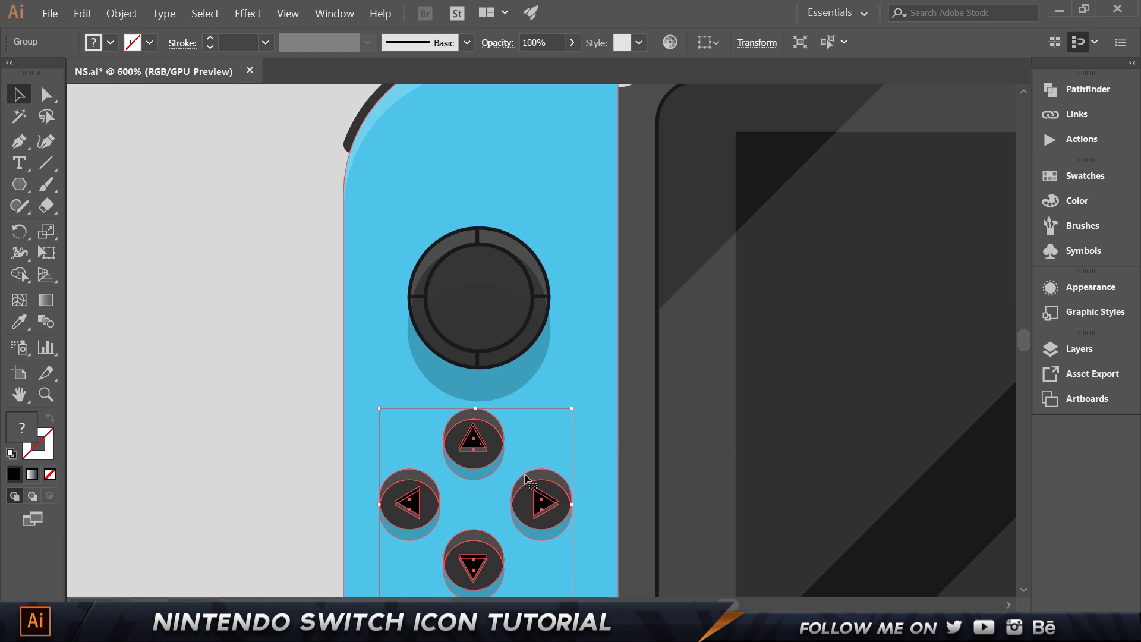
scroll(523, 479, down, 4)
key(ctrl+shift+a)
Copy the arrow button group from the blue controller onto the red controller, above its analog stick
click(329, 361)
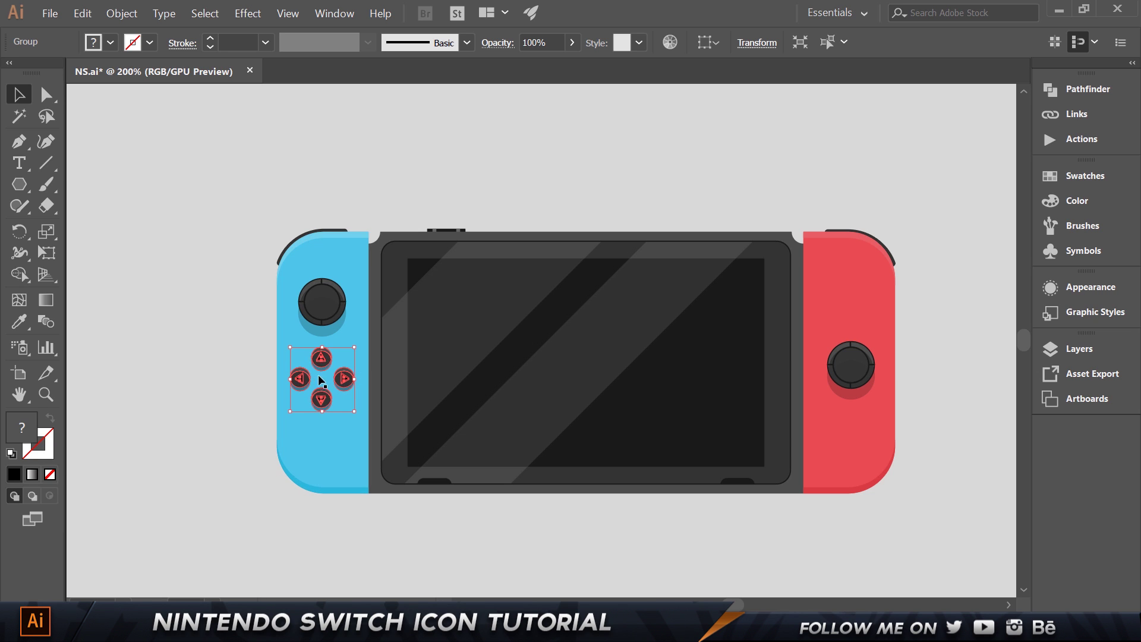
drag(322, 363, 845, 276)
click(916, 290)
Delete the black and grey triangles from all four buttons on the red controller
scroll(916, 289, up, 4)
click(730, 308)
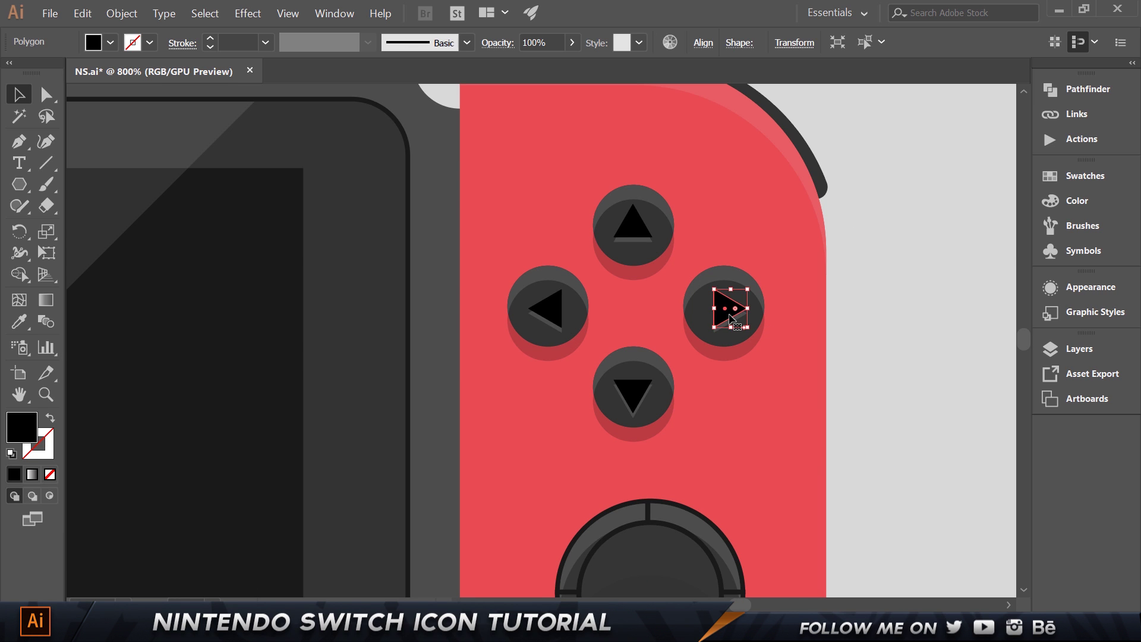
key(Delete)
click(635, 243)
key(Delete)
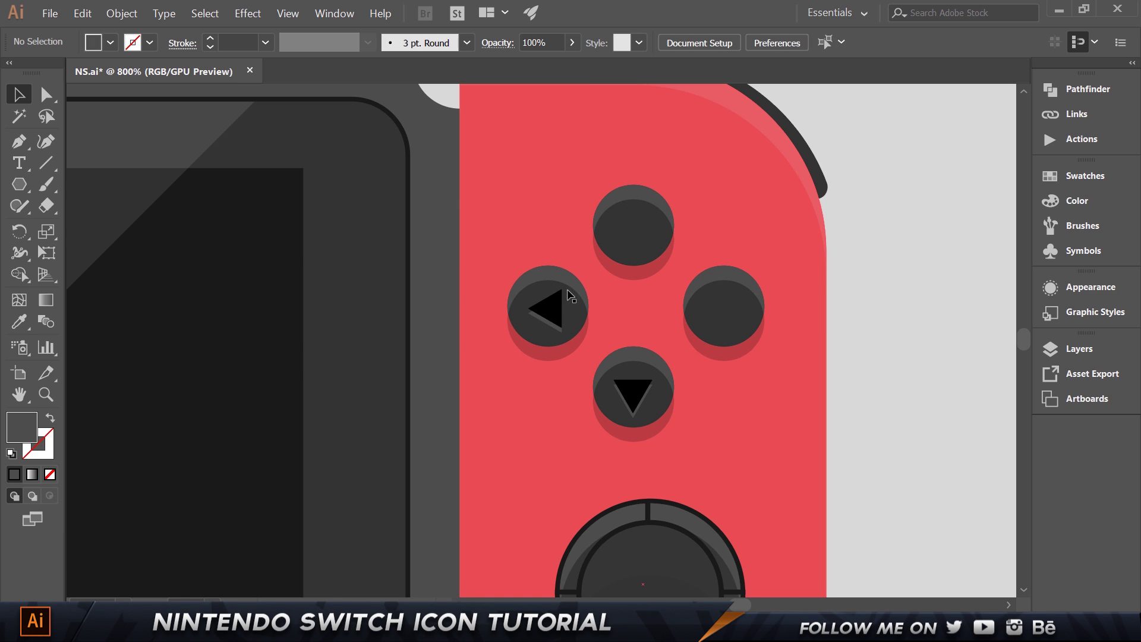
click(547, 311)
key(Delete)
click(643, 397)
key(Delete)
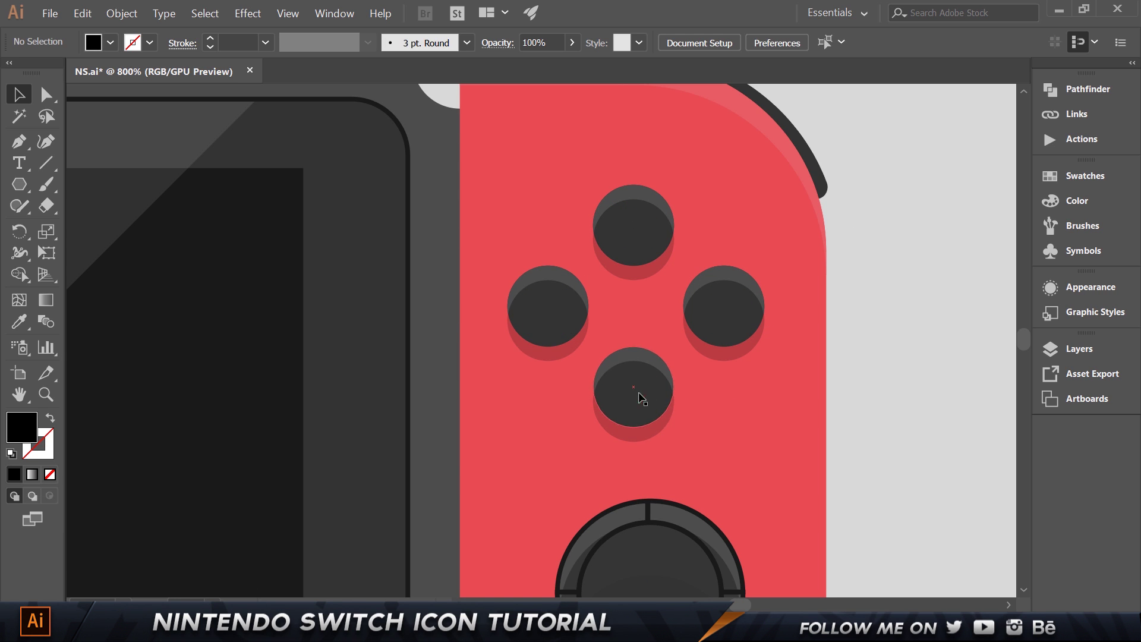
Add a text object reading "X" on the empty canvas beside the red controller
click(711, 312)
key(t)
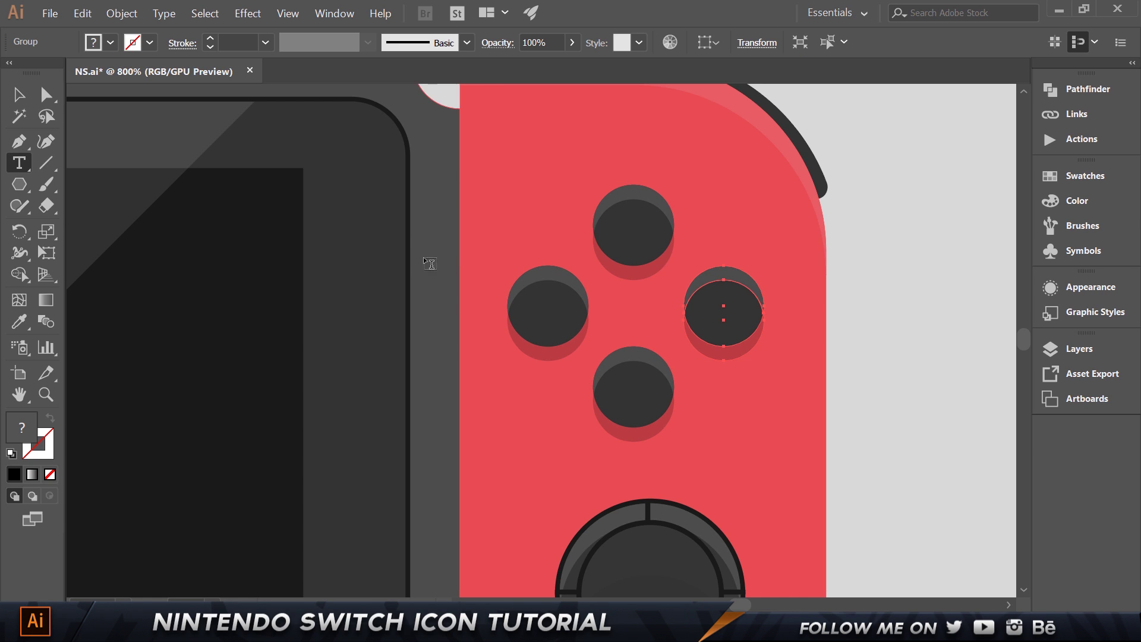
click(892, 291)
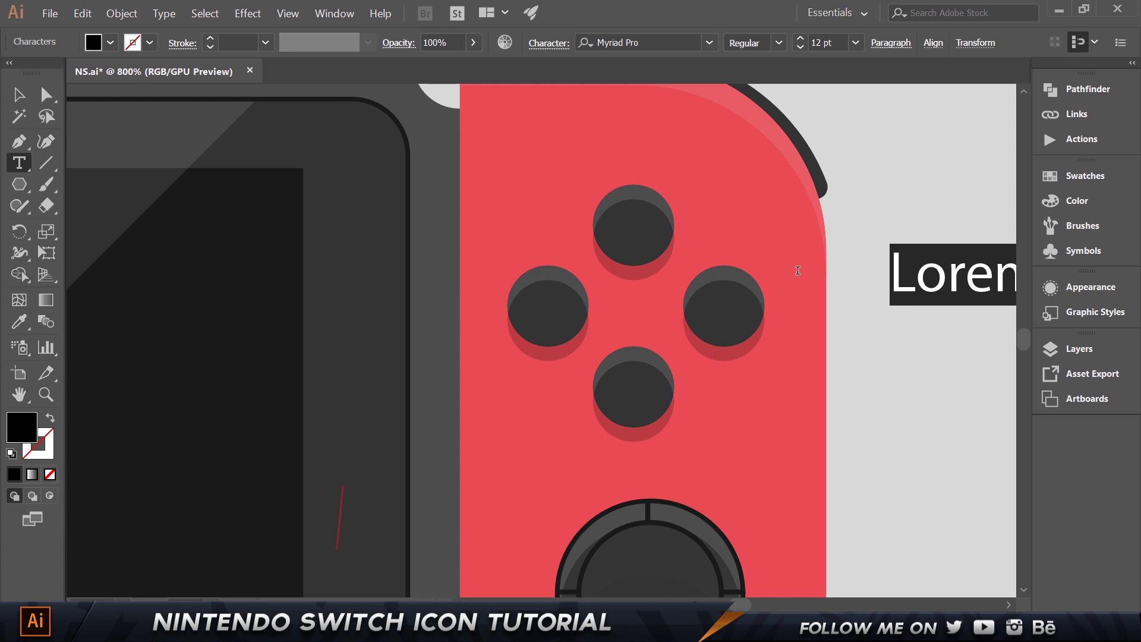
text(X)
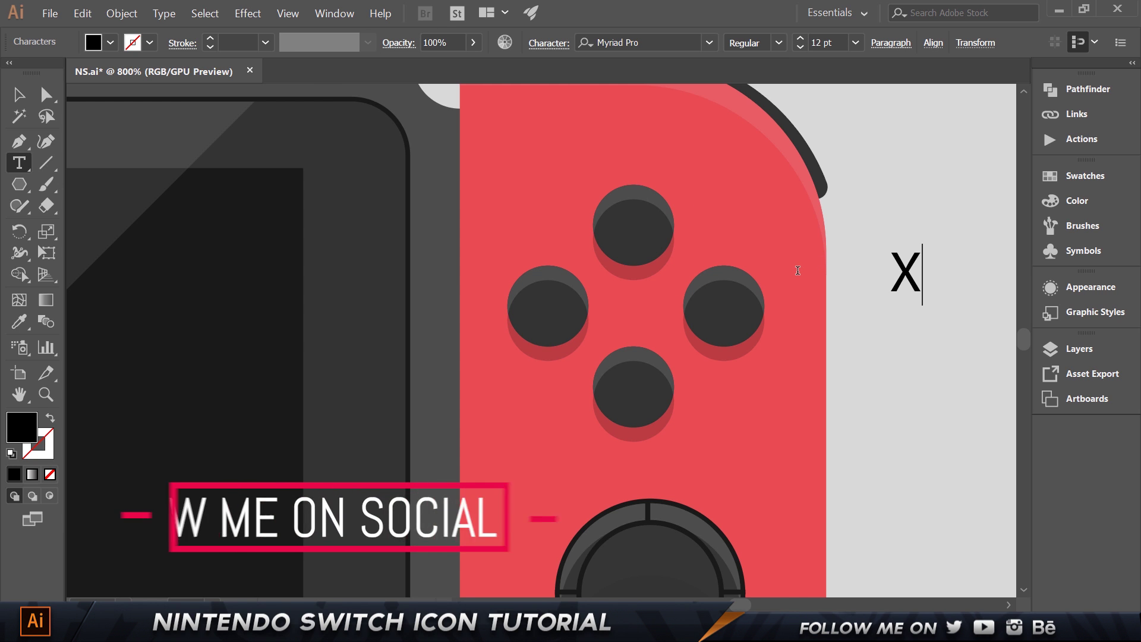
key(Escape)
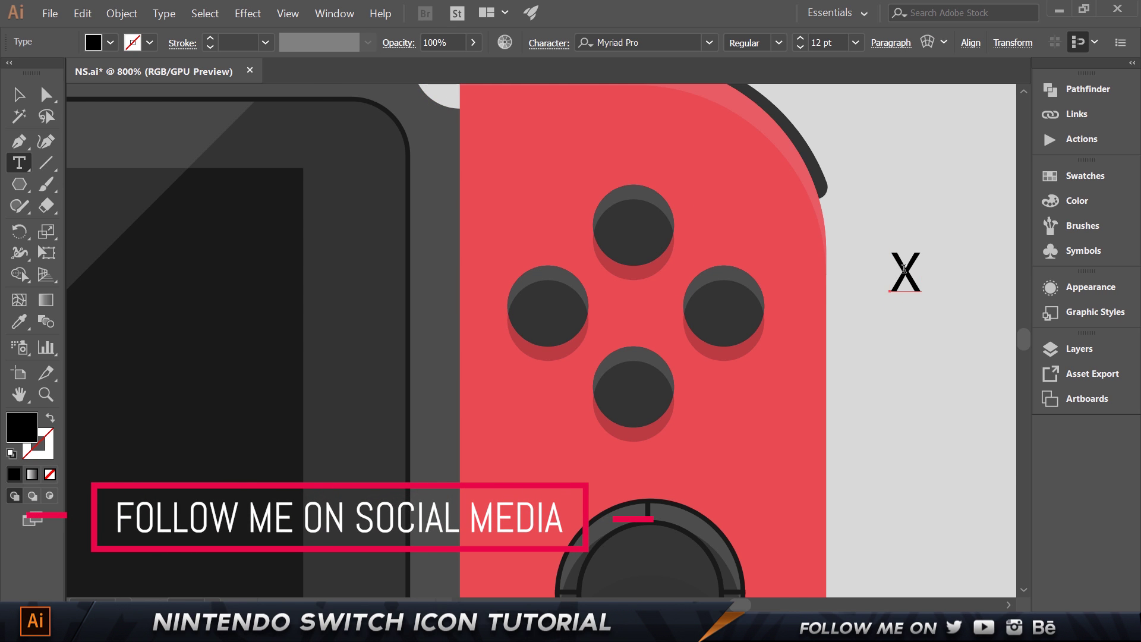
Change the font of the X text to Modern Sans
double_click(905, 273)
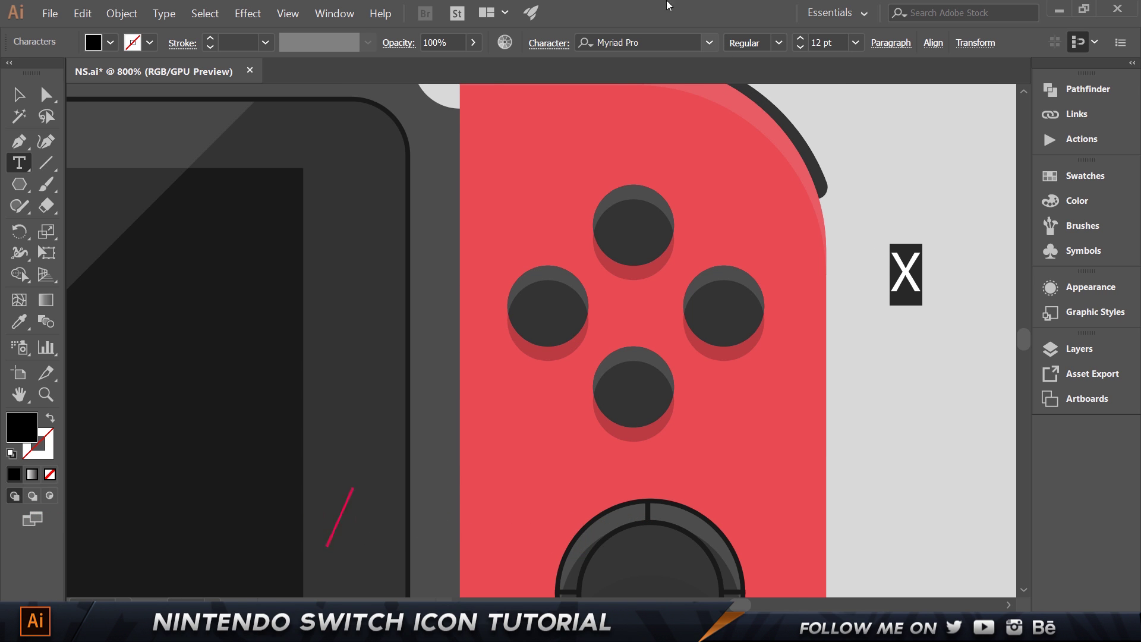
click(651, 42)
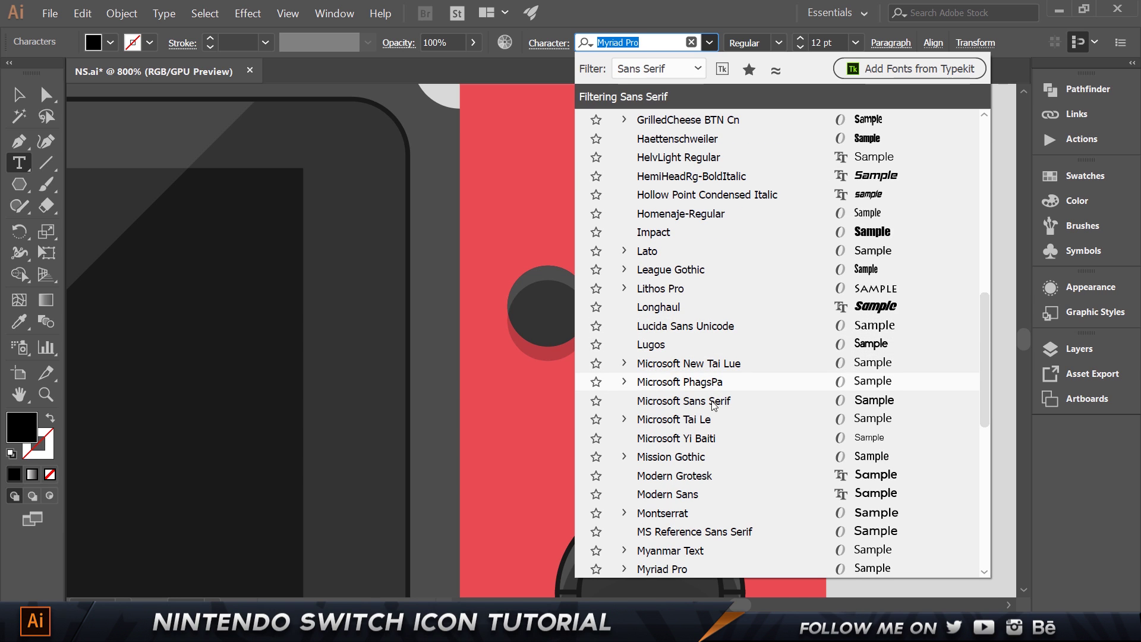
click(714, 500)
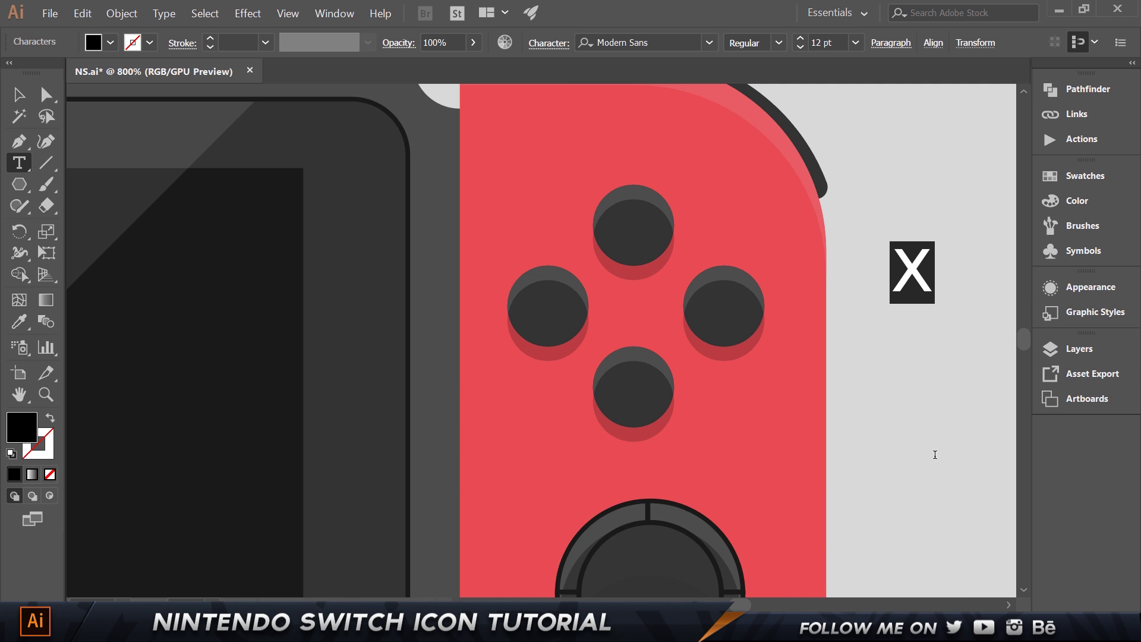
click(18, 93)
click(46, 93)
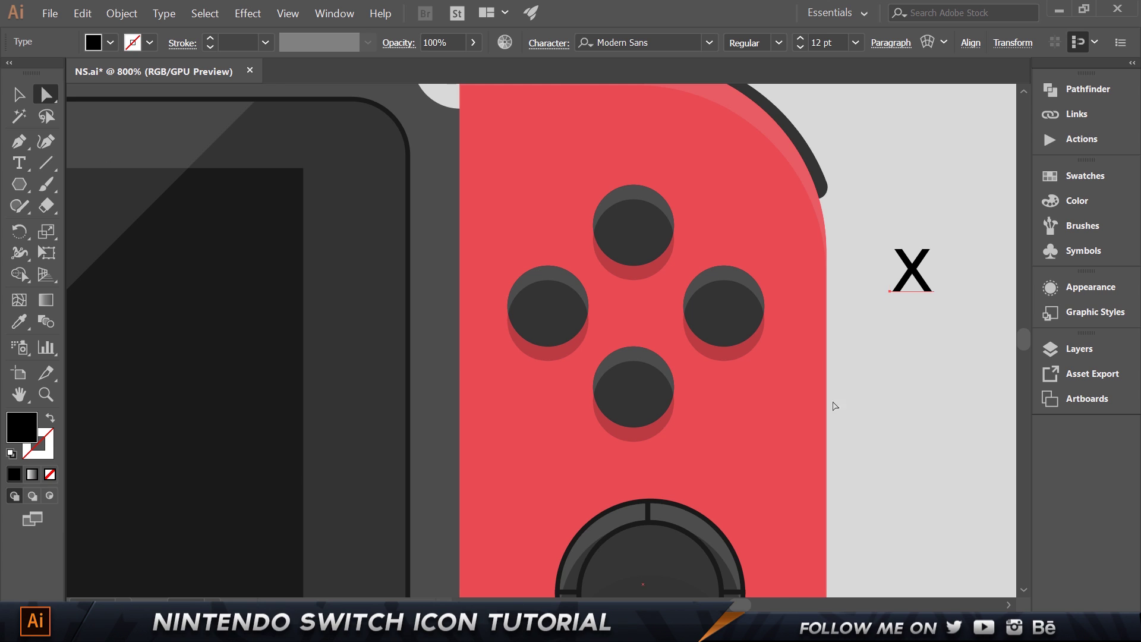
Set the X text's fill color to the light grey #ababab
click(908, 311)
click(914, 277)
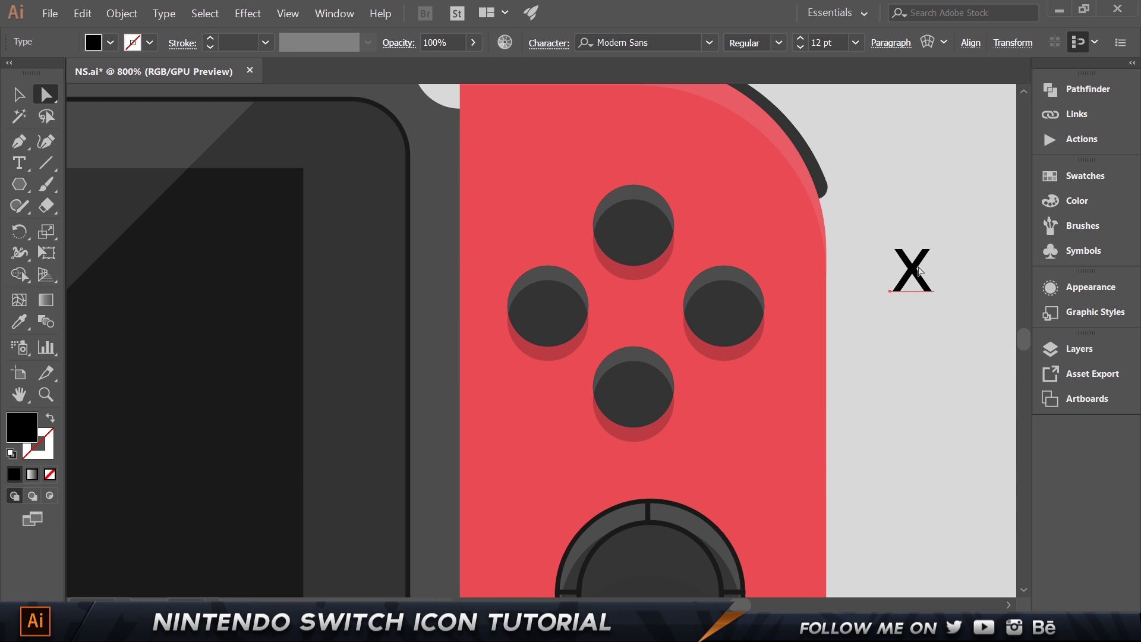
double_click(27, 427)
text(a)
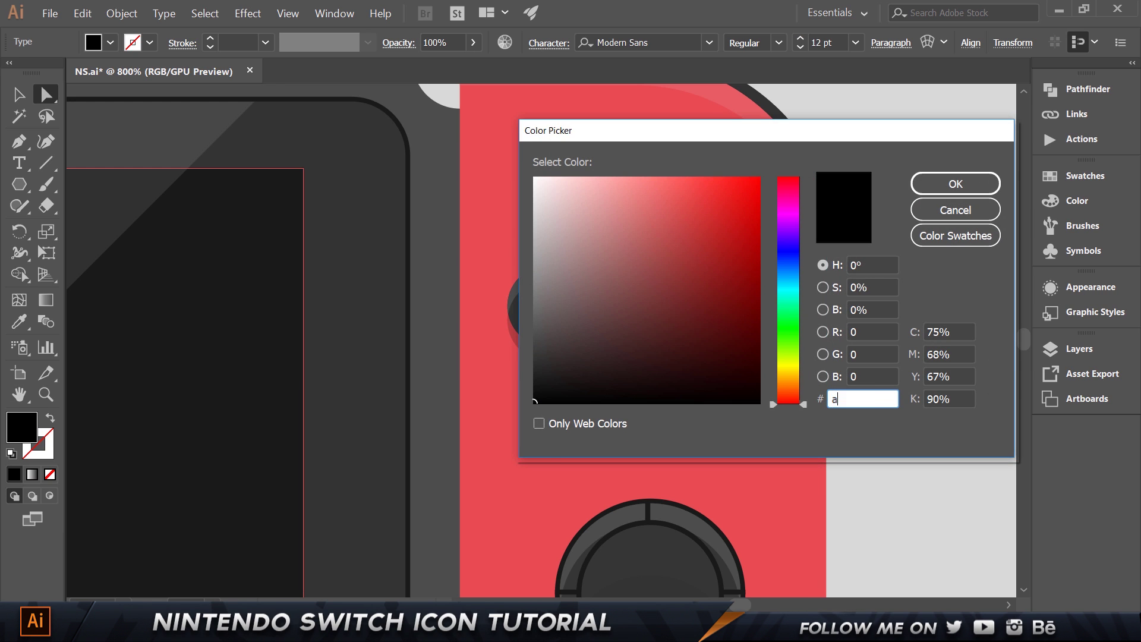
text(babab)
key(Return)
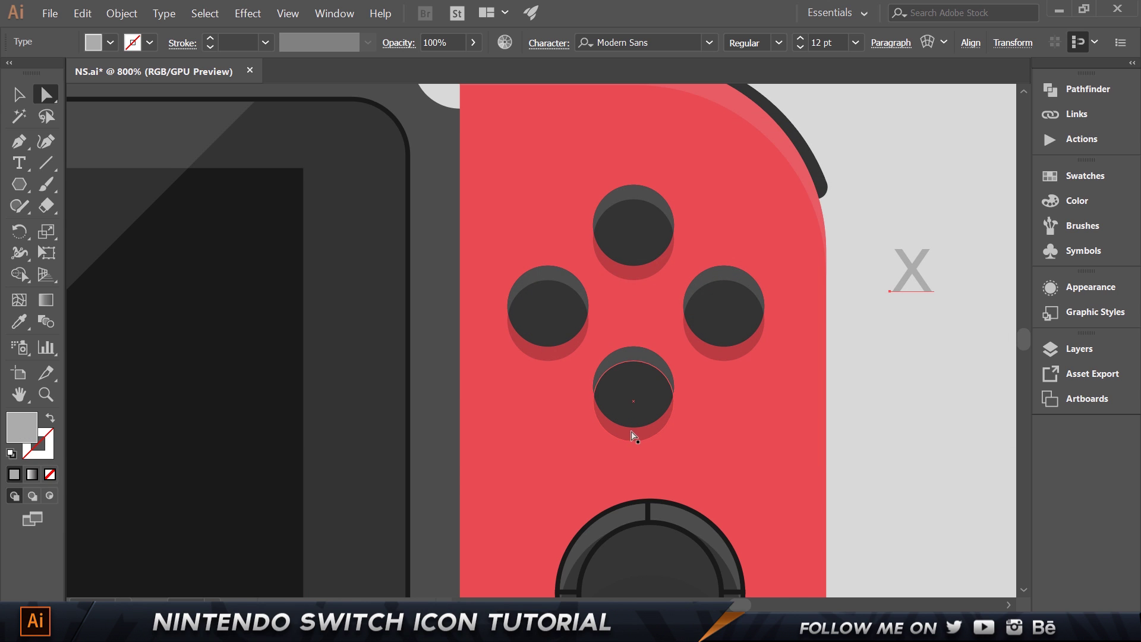
Place the X on the red controller's top button at 8.86 pt and copy it onto the left button
click(23, 98)
click(938, 269)
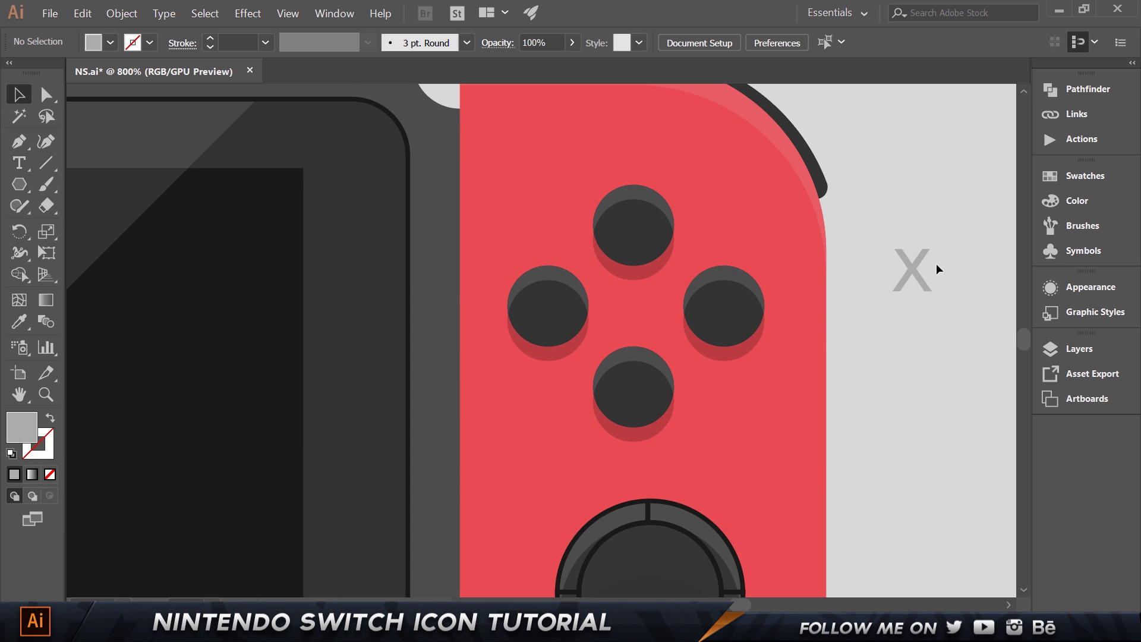
alt+drag(920, 270, 469, 402)
key(ctrl+plus)
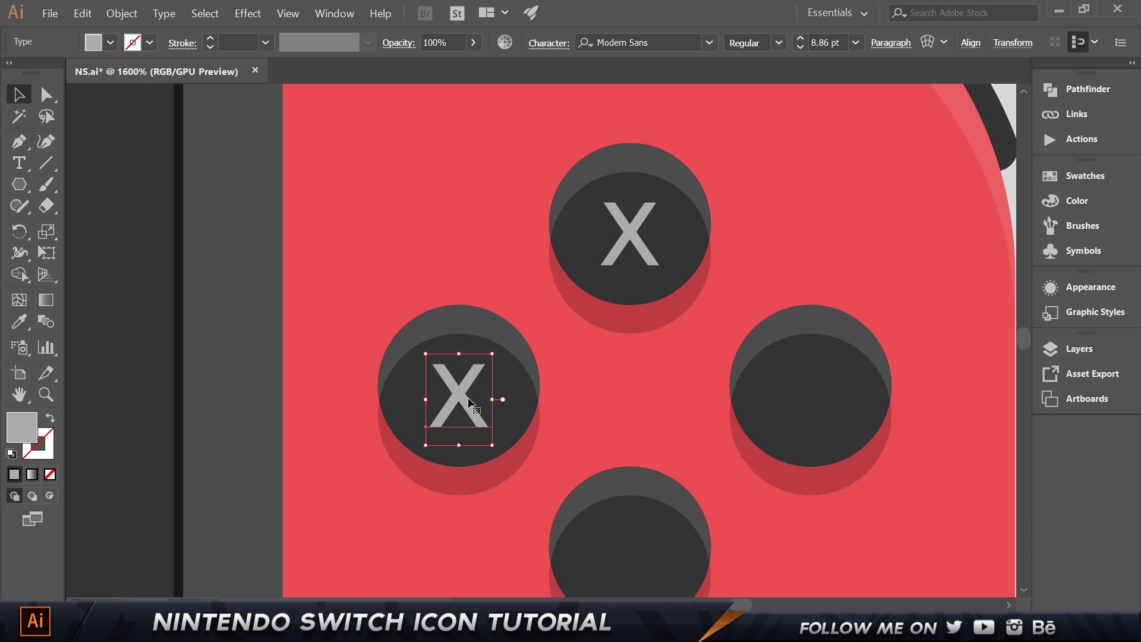
Replace the copied letter on the red controller's left button with "Y"
double_click(468, 399)
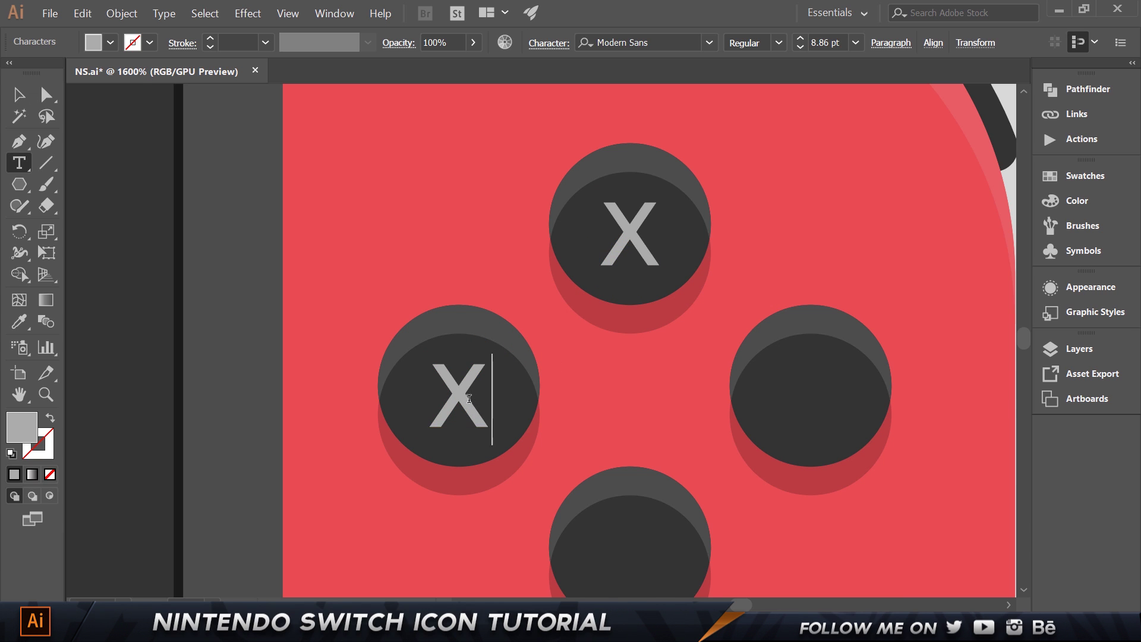
key(ctrl+a)
text(Y)
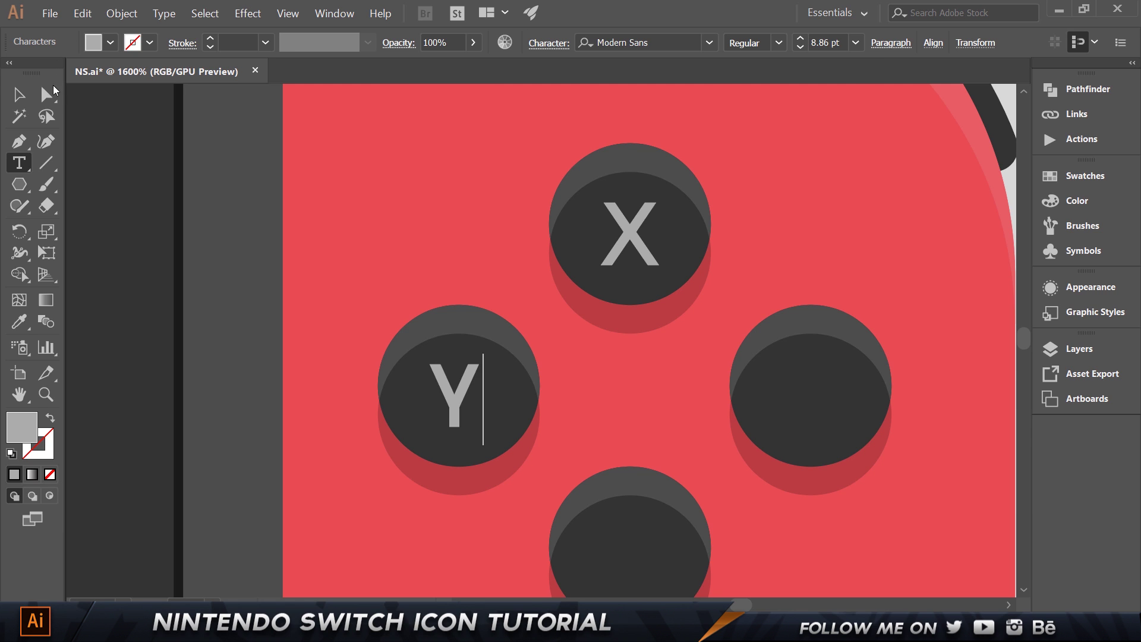
key(Escape)
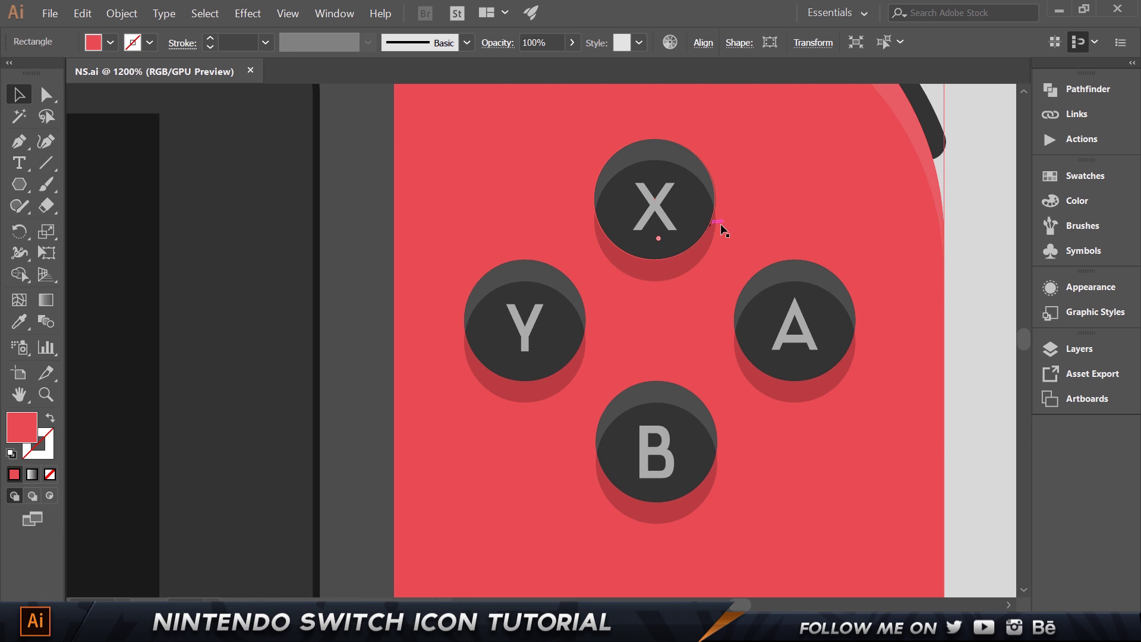
Create a 12 x 4 px rectangle in the empty background above the console
click(721, 223)
alt+scroll(767, 211, down, 2)
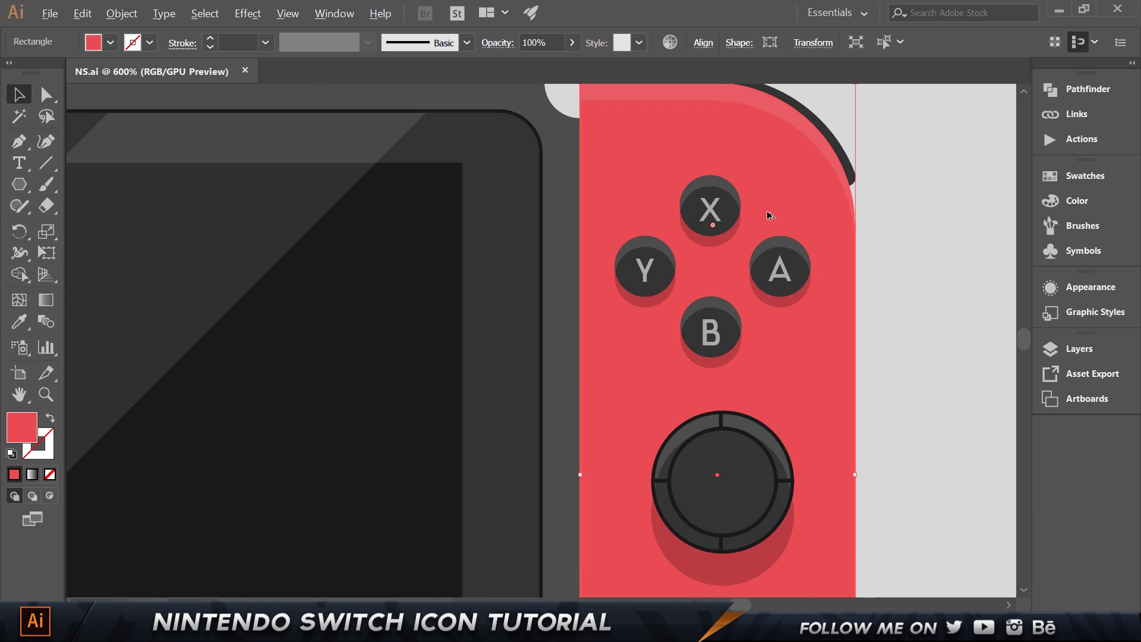
scroll(766, 210, down, 3)
scroll(672, 192, up, 5)
alt+scroll(671, 191, up, 2)
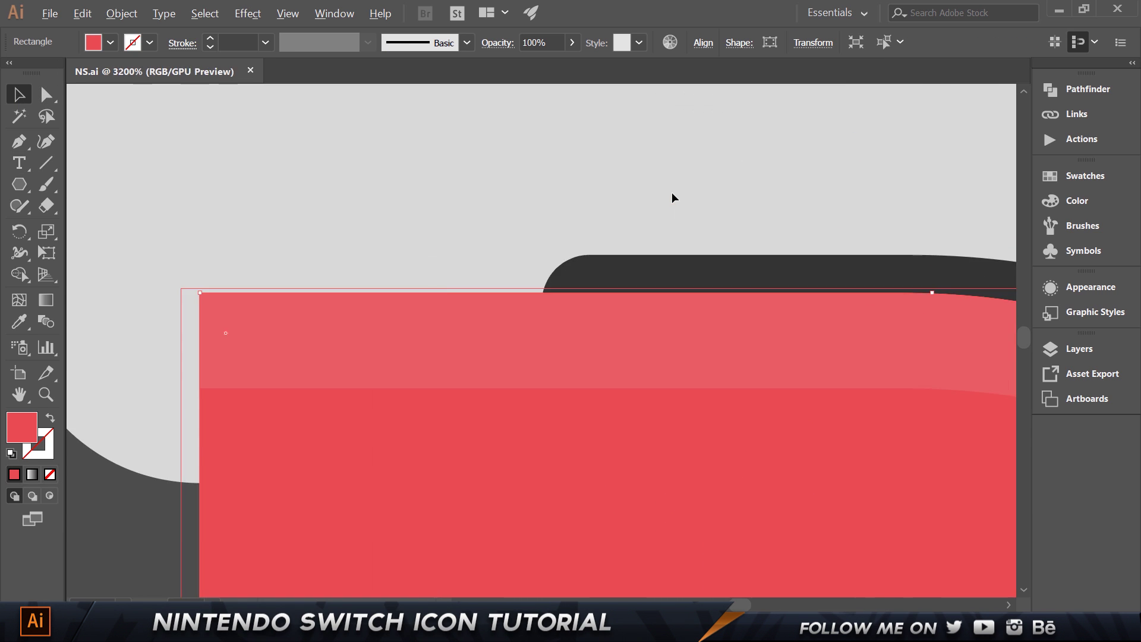
alt+scroll(671, 191, down, 4)
scroll(672, 191, up, 4)
scroll(672, 198, up, 3)
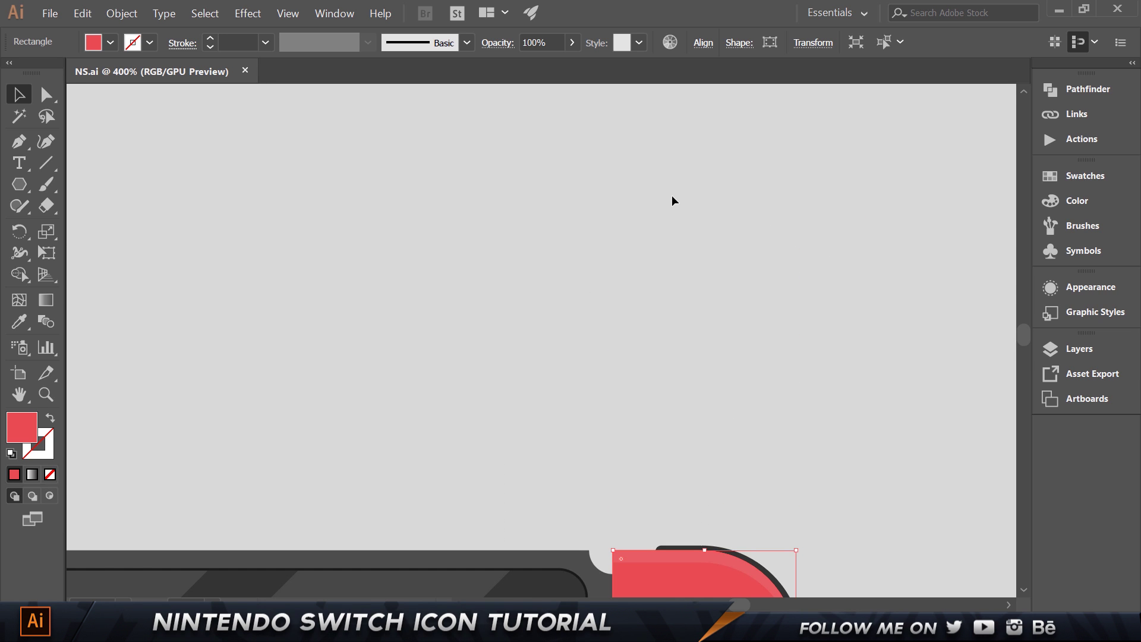
drag(19, 185, 101, 184)
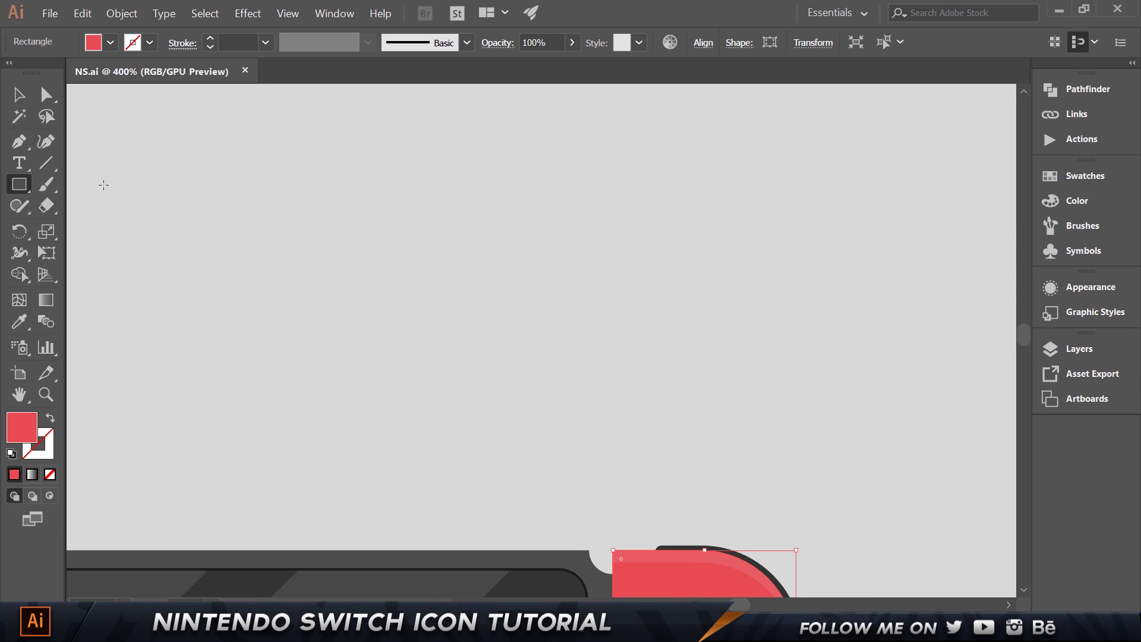
click(490, 184)
text(12)
key(Tab)
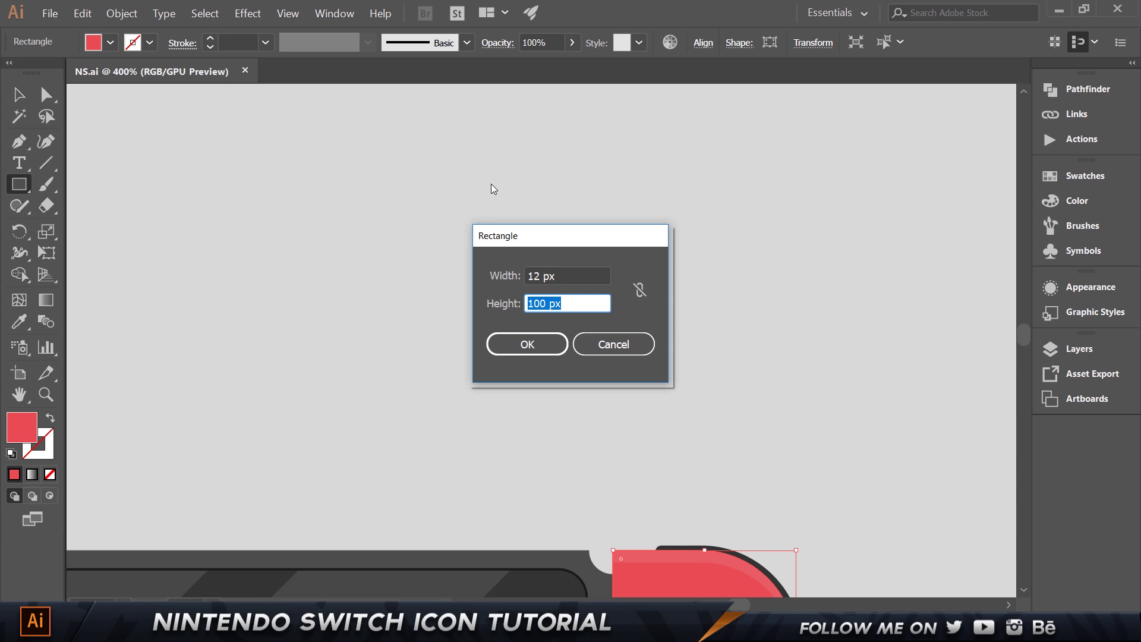
text(4)
key(Return)
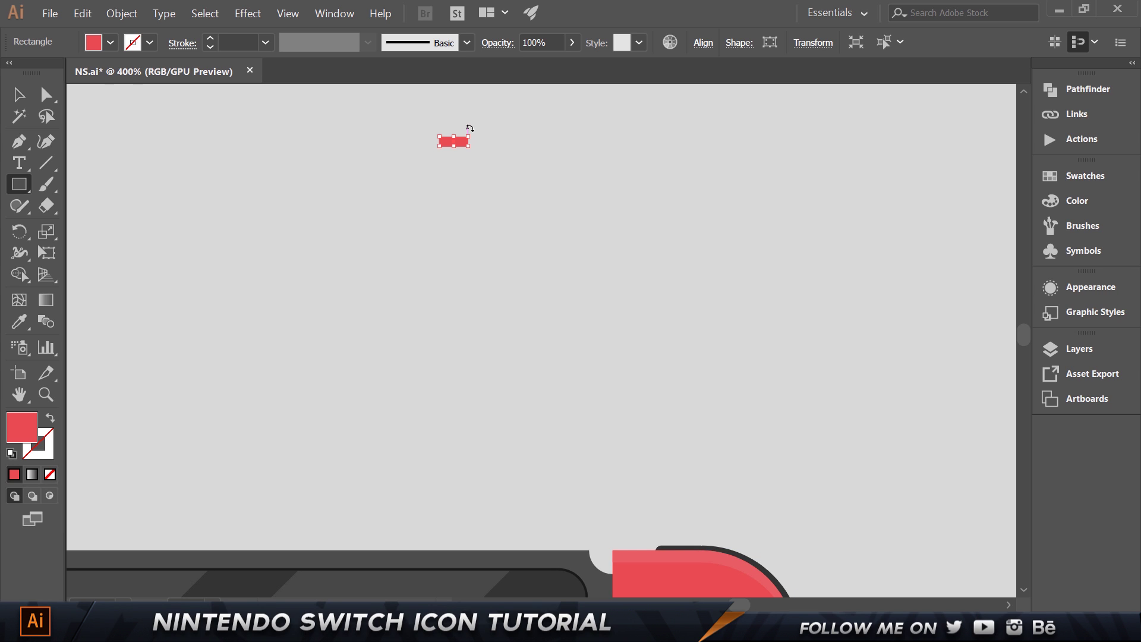
Move the small rectangle to a clear spot above the console and fill it with dark grey #333333
key(v)
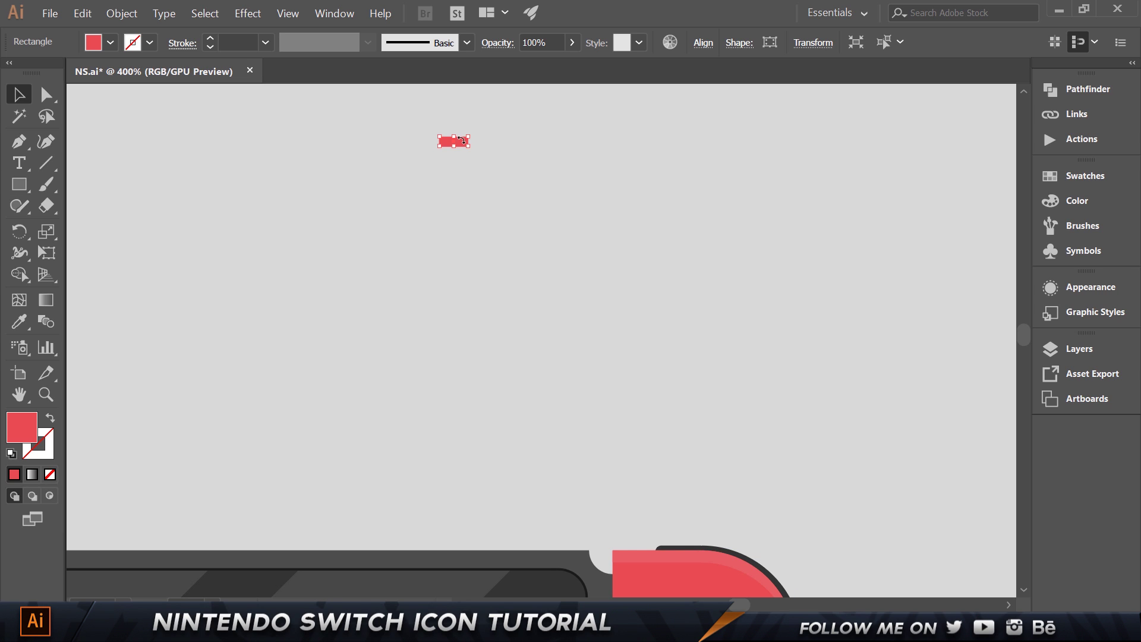
click(446, 150)
drag(463, 143, 515, 366)
scroll(493, 395, up, 3)
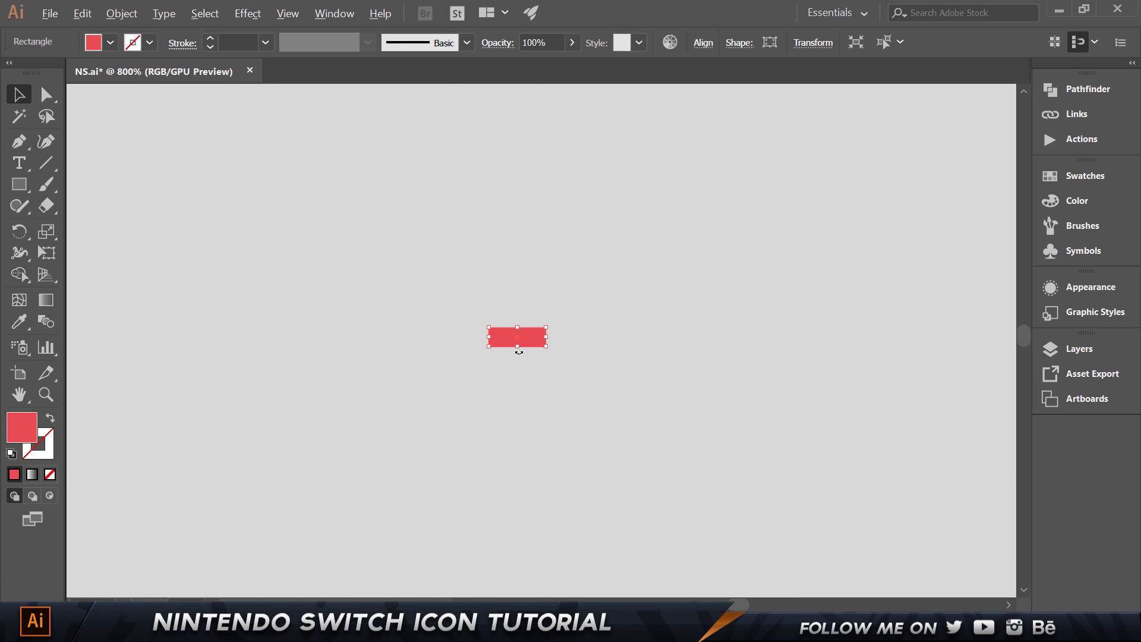
double_click(25, 426)
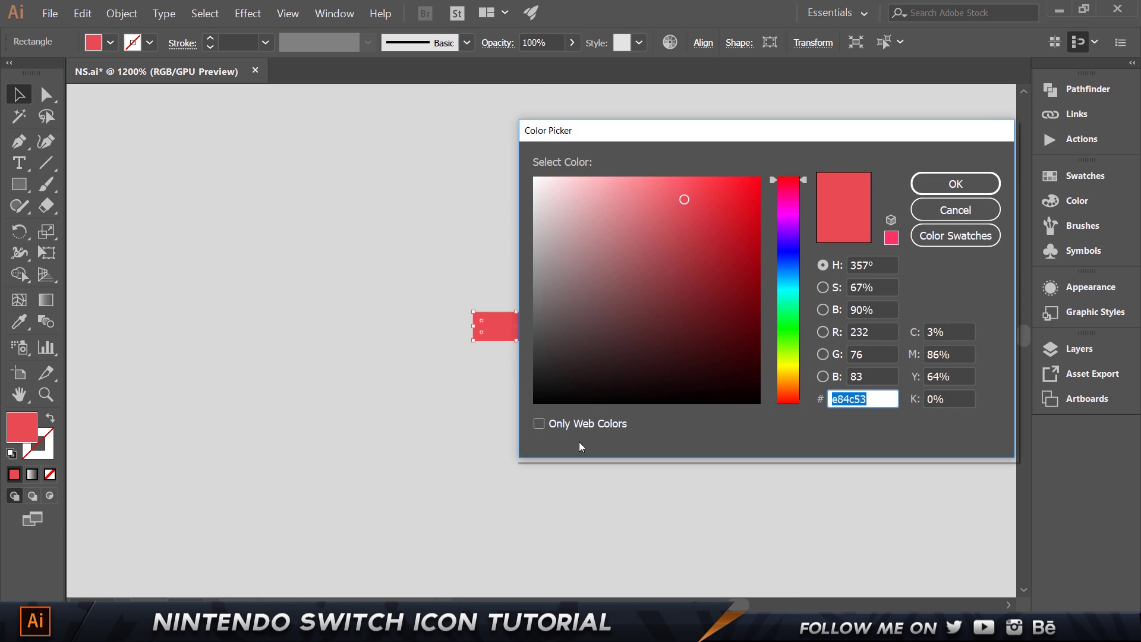
text(333333)
key(Return)
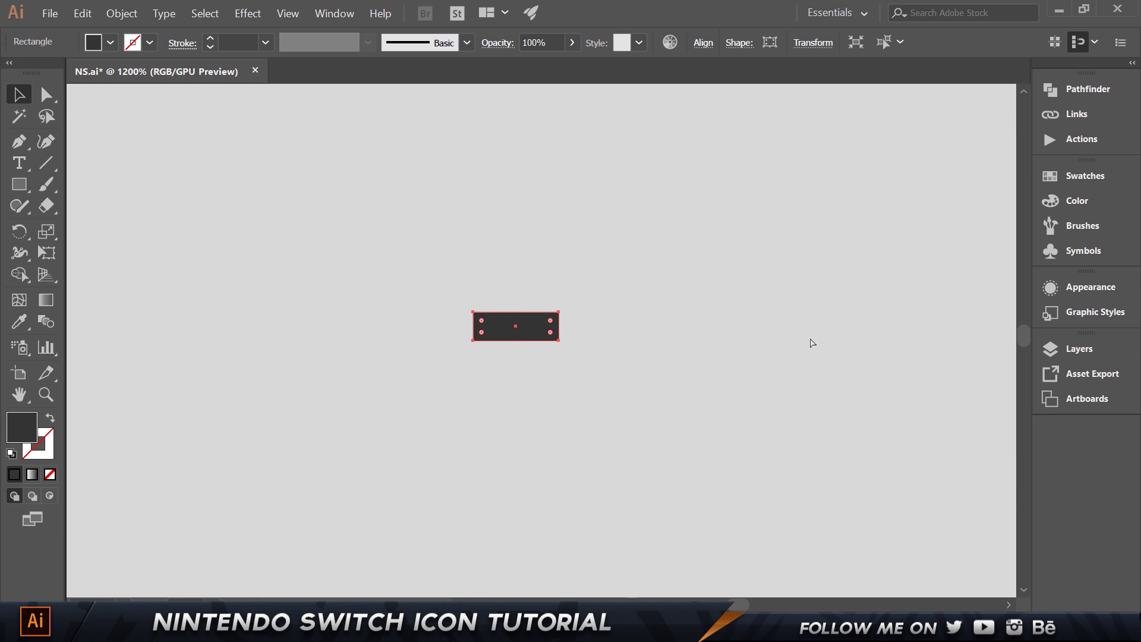
Duplicate the small rectangle in place, nudge the copy slightly down and fill it with black #000000
key(ctrl+c)
key(ctrl+f)
key(Down)
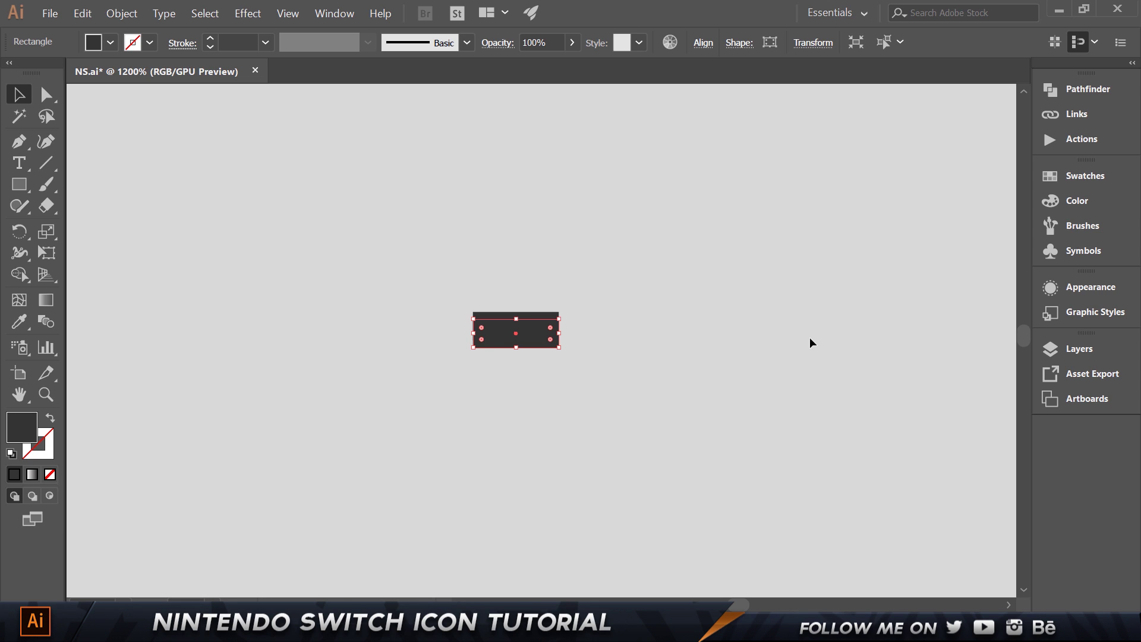
double_click(37, 434)
text(000000)
click(950, 183)
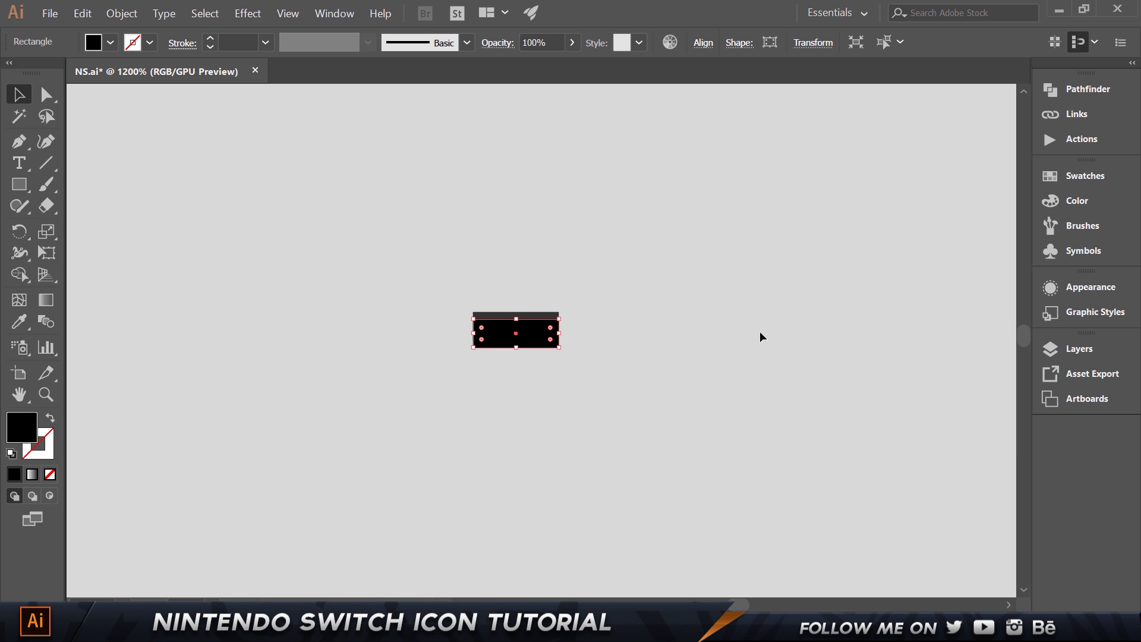
Set the black copy's fill opacity to 20% to make it a shadow
click(1082, 288)
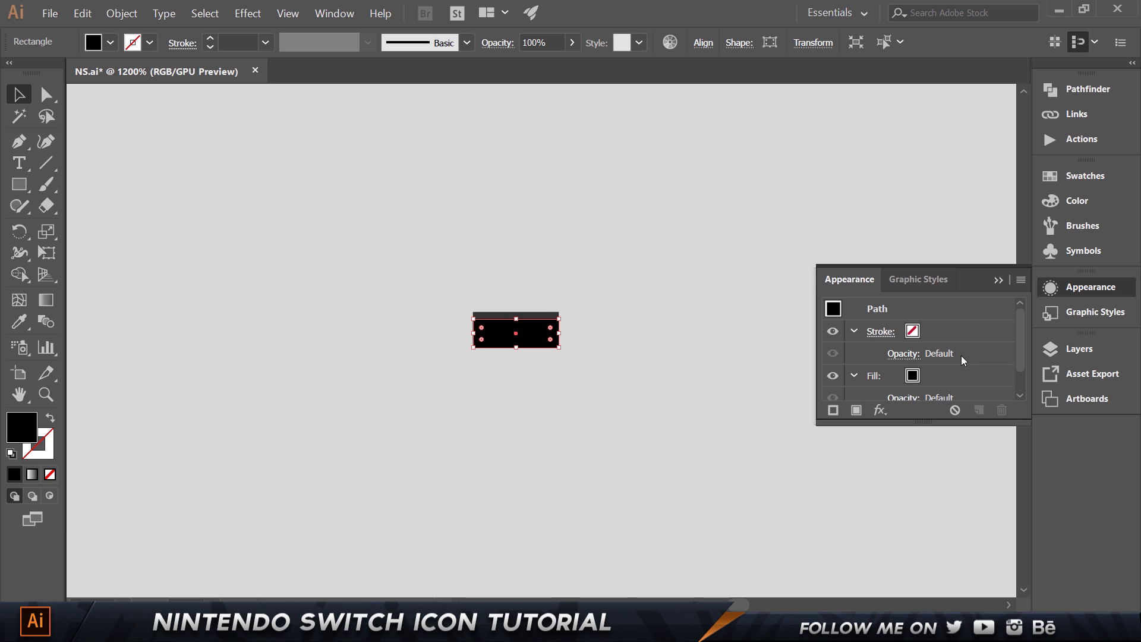
scroll(908, 376, down, 1)
click(905, 369)
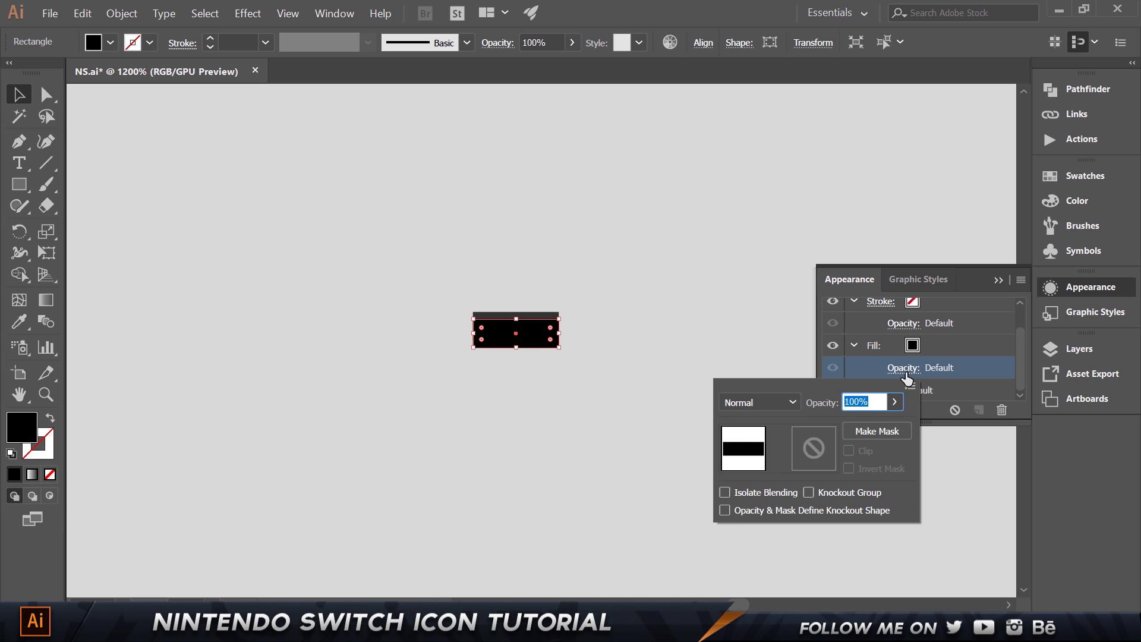
text(20)
key(Return)
click(718, 344)
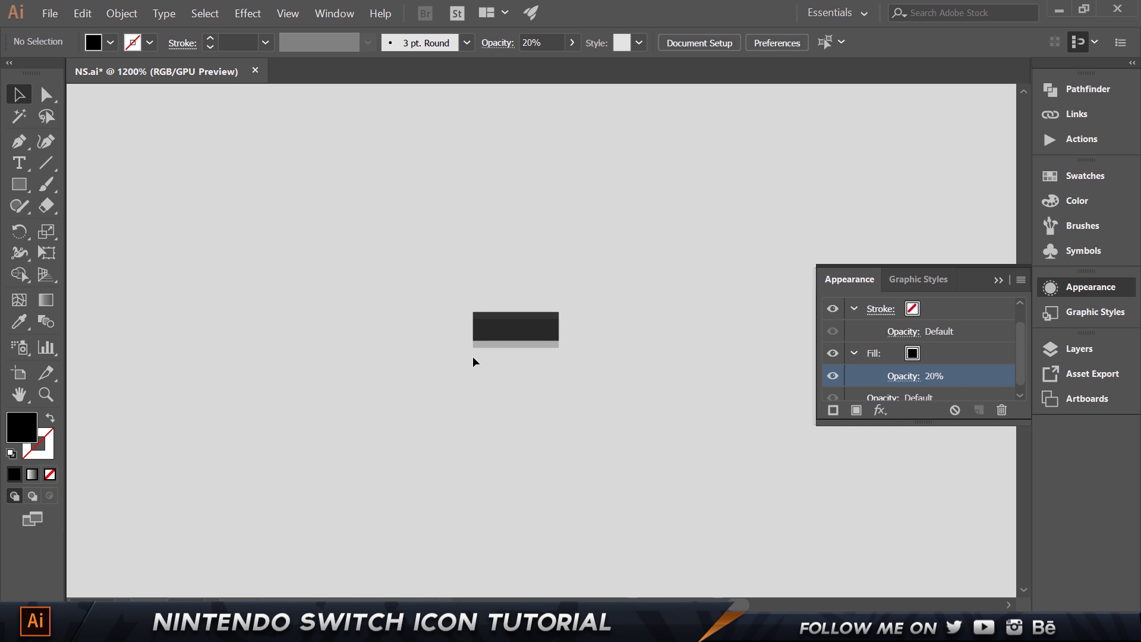
Bring the dark grey rectangle to the front, above its shadow
click(526, 343)
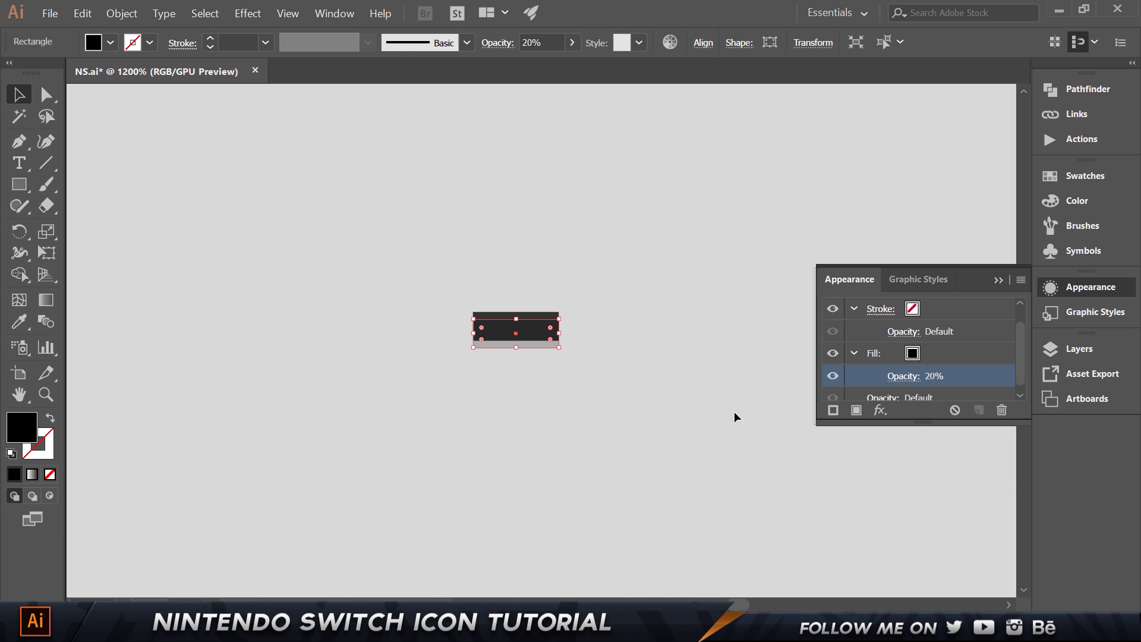
click(549, 315)
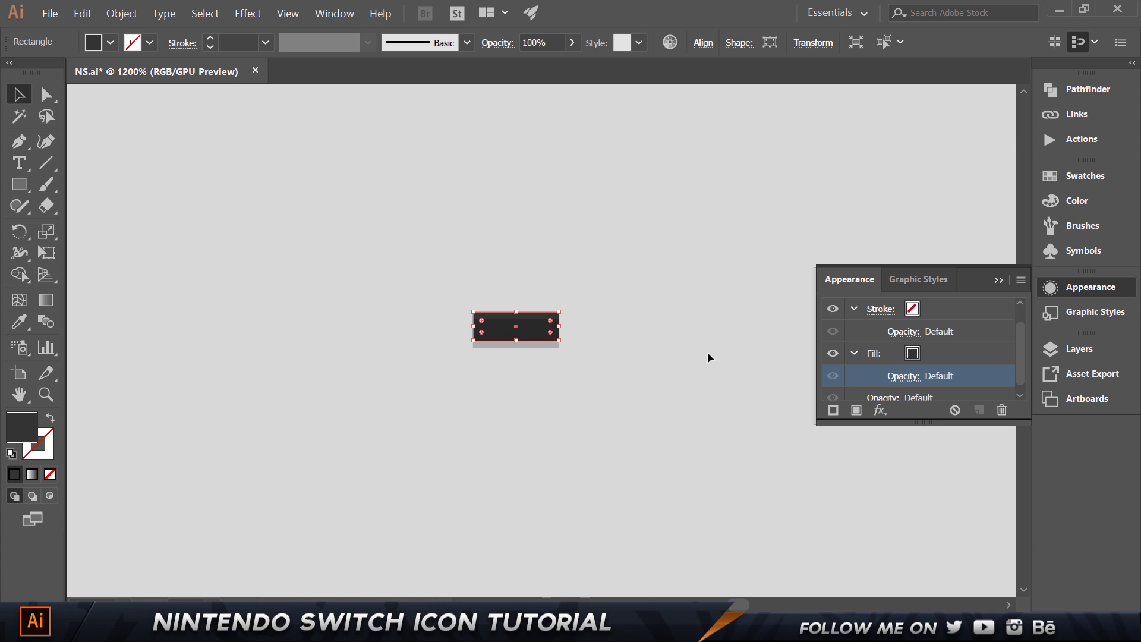
right_click(520, 325)
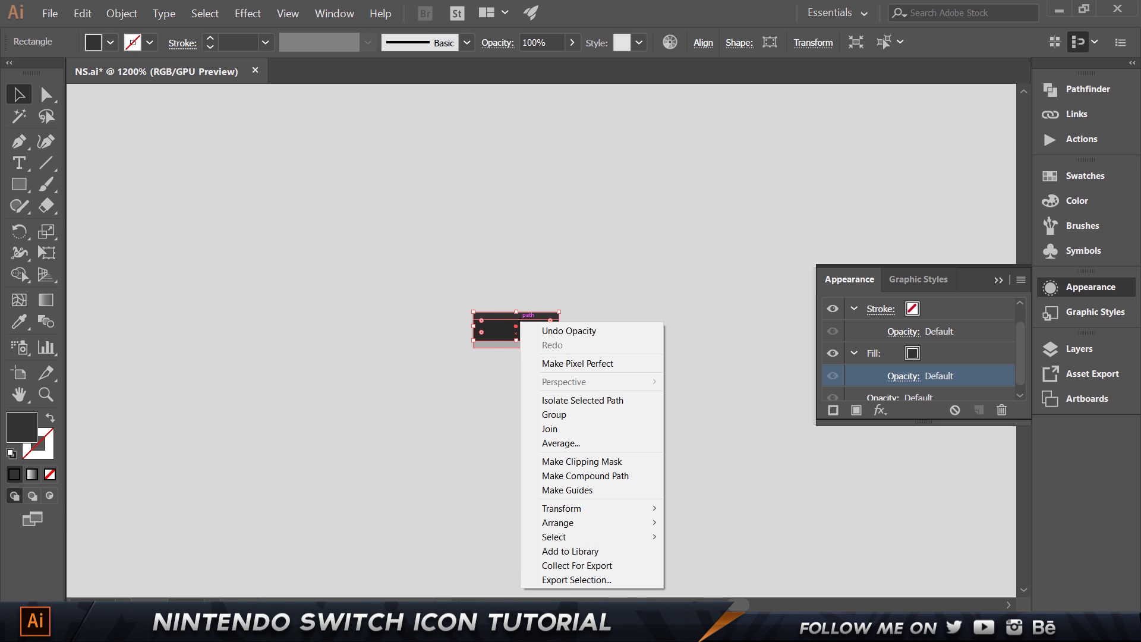
click(713, 522)
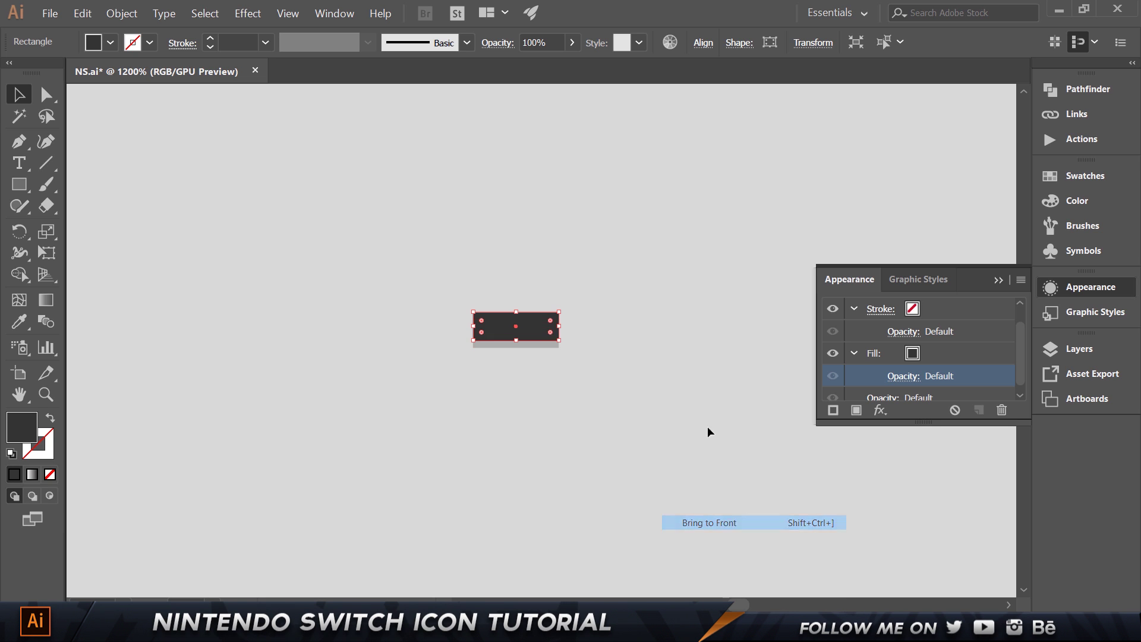
click(595, 380)
Duplicate the shadow rectangle, offset the copy slightly above the dark grey rectangle and set its fill opacity to 100%
click(530, 343)
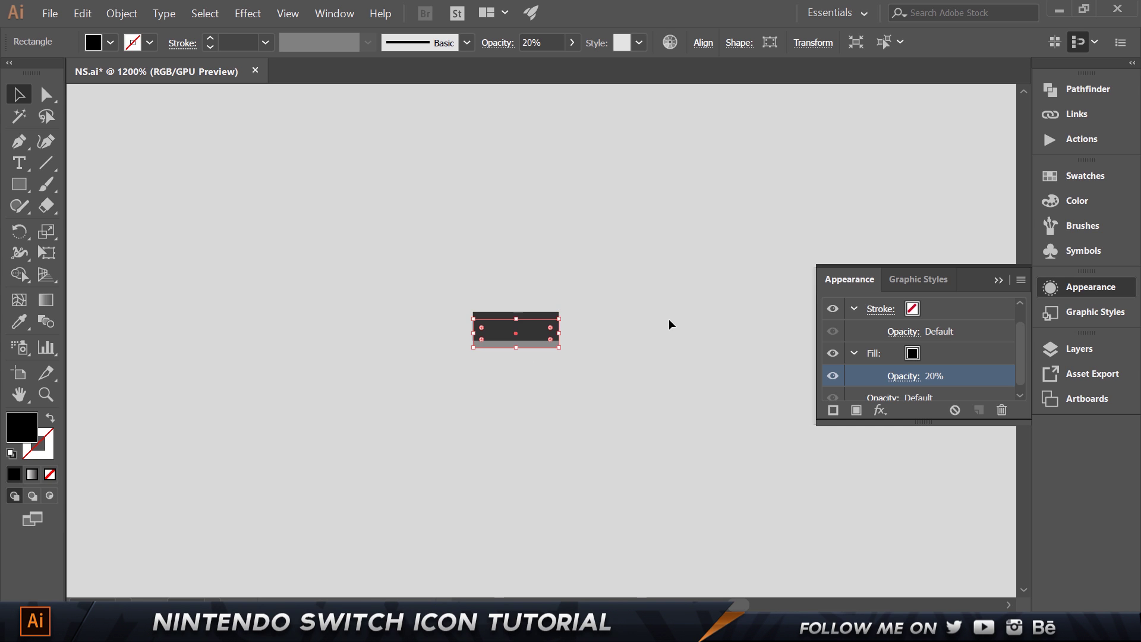
key(Up)
key(Up)
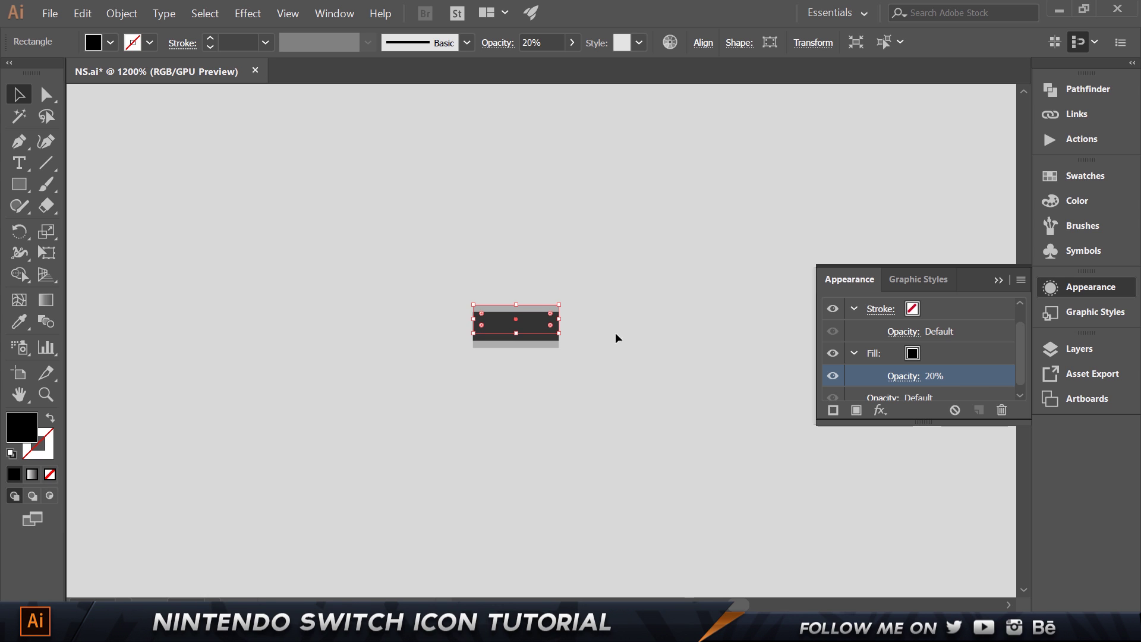
click(903, 376)
text(100)
key(Return)
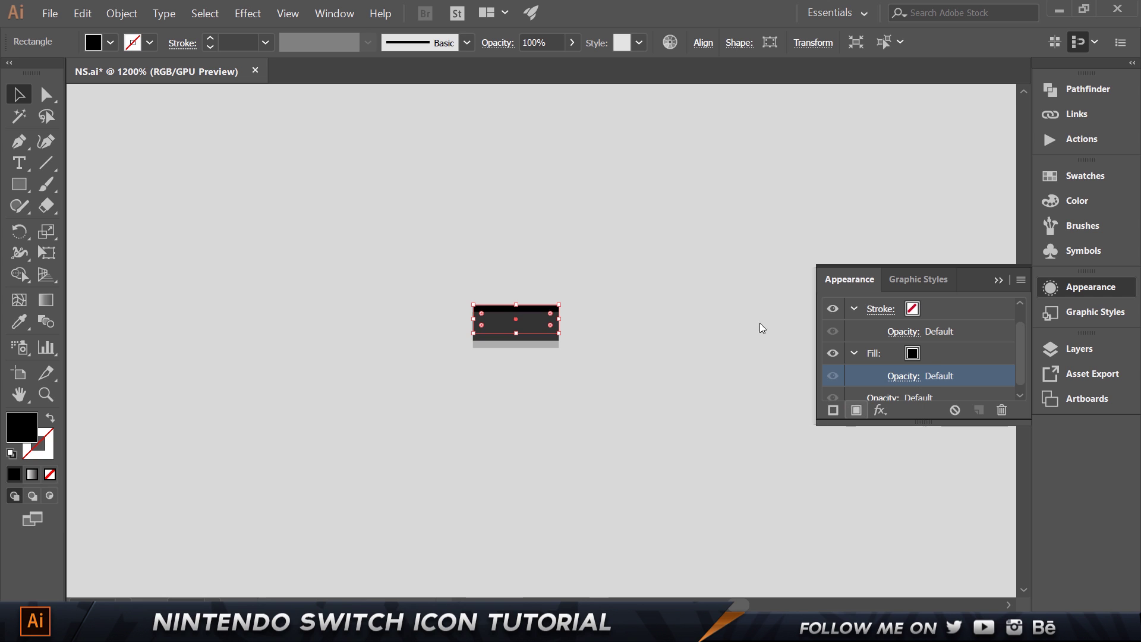
Fill the upper copy with the lighter grey #4d4d4d as the button's highlight
click(756, 326)
click(547, 309)
double_click(27, 432)
text(4d4d4d)
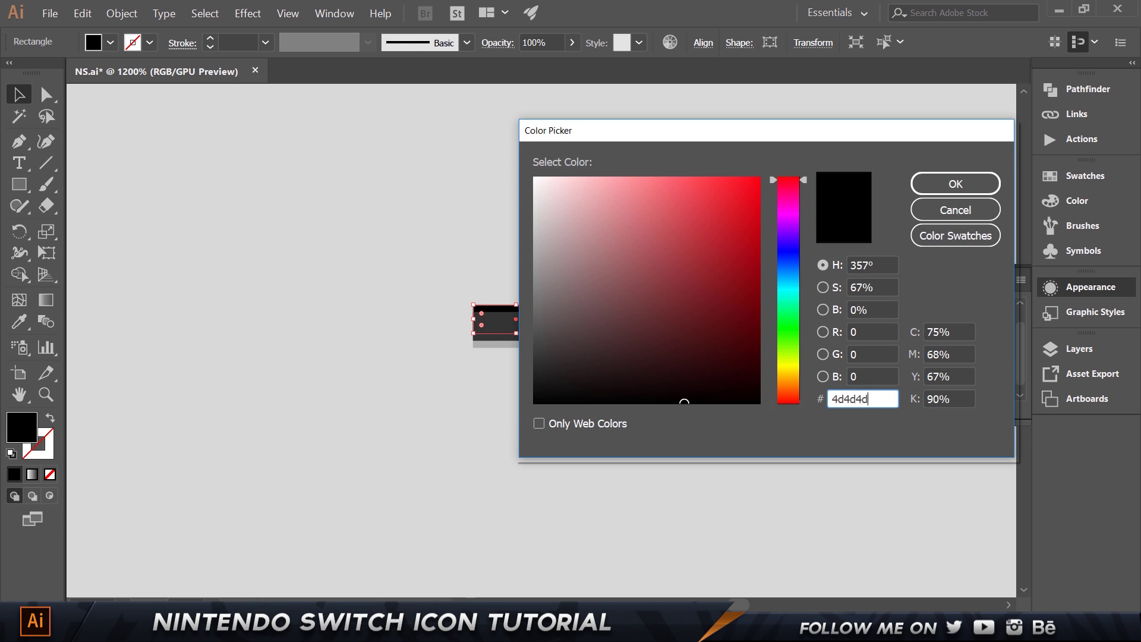
key(Return)
click(680, 339)
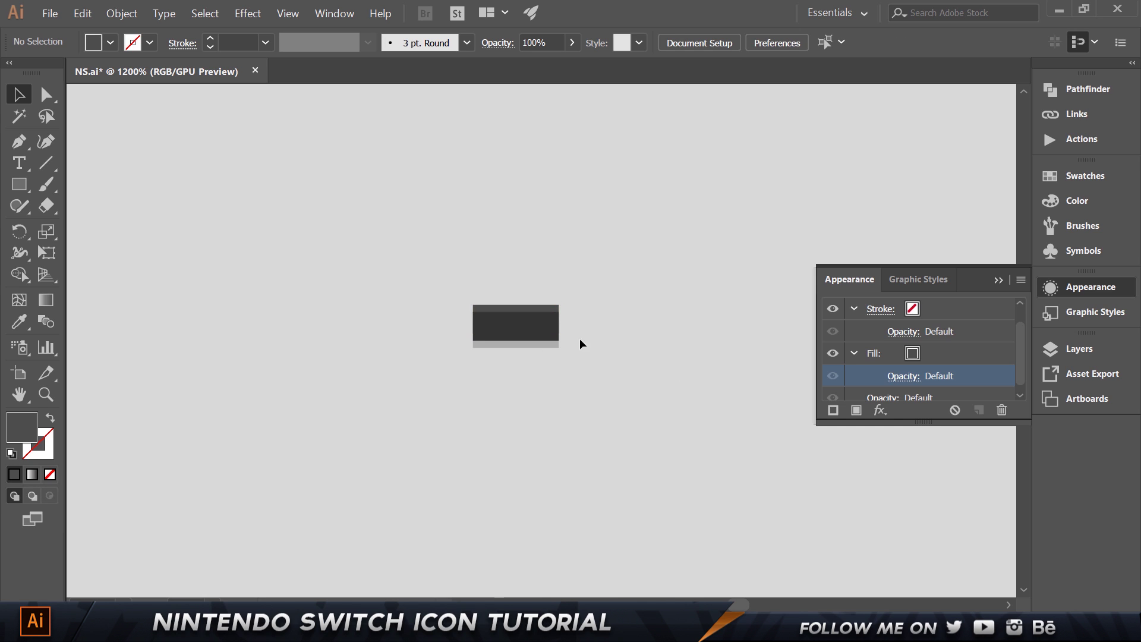
Group the button's dark grey rectangle, highlight and shadow
key(ctrl+minus)
key(ctrl+minus)
key(ctrl+minus)
key(ctrl+minus)
drag(558, 277, 680, 337)
key(ctrl+g)
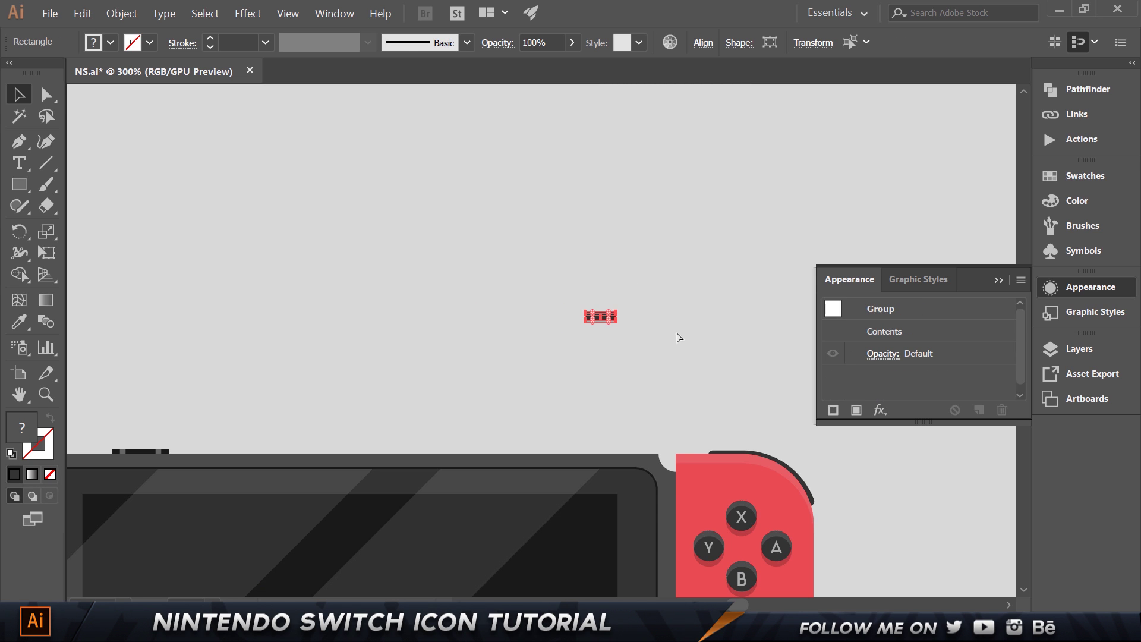
Place the grouped minus button near the upper-right corner of the blue controller, above the analog stick
drag(600, 316, 657, 245)
scroll(394, 341, up, 1)
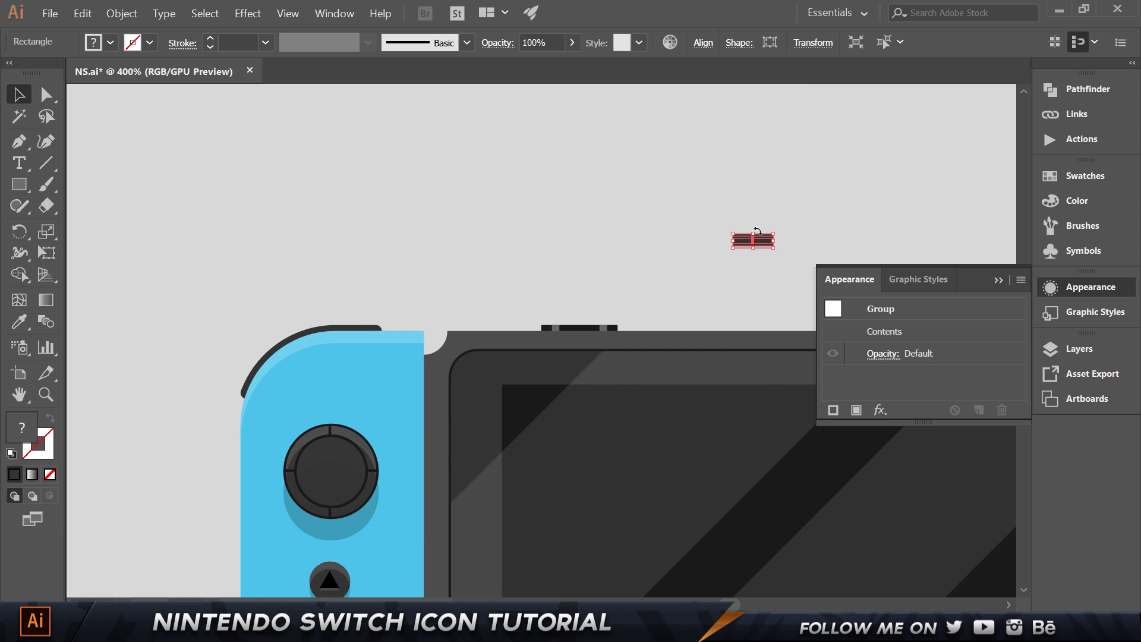
drag(764, 244, 394, 365)
click(446, 275)
scroll(446, 275, up, 2)
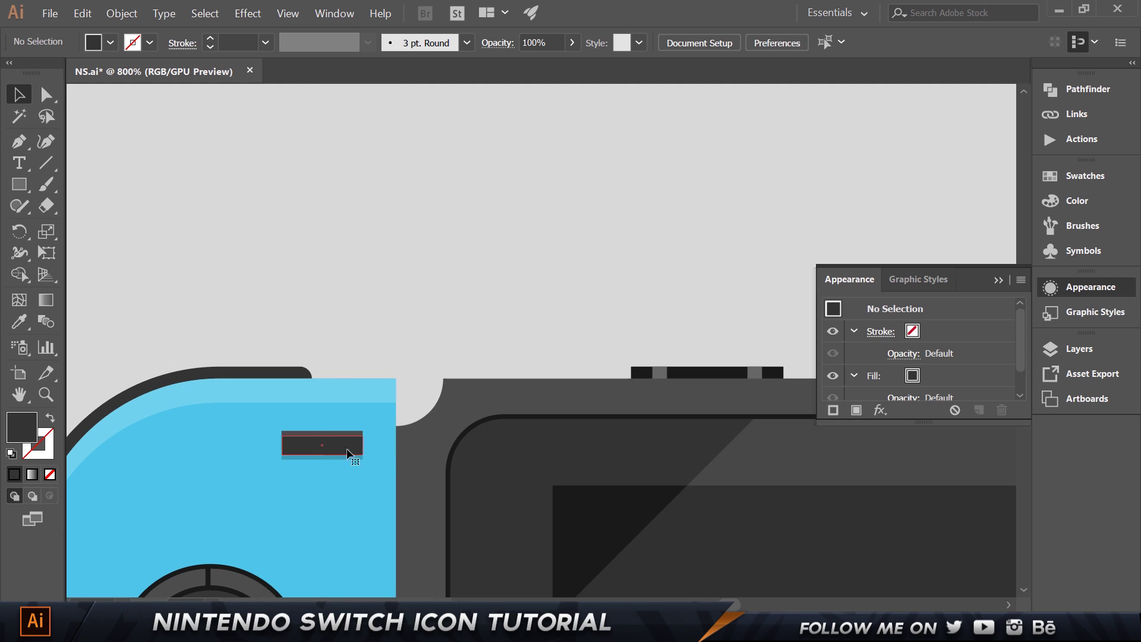
Copy the minus button to the empty background above the console and ungroup the copy
click(351, 446)
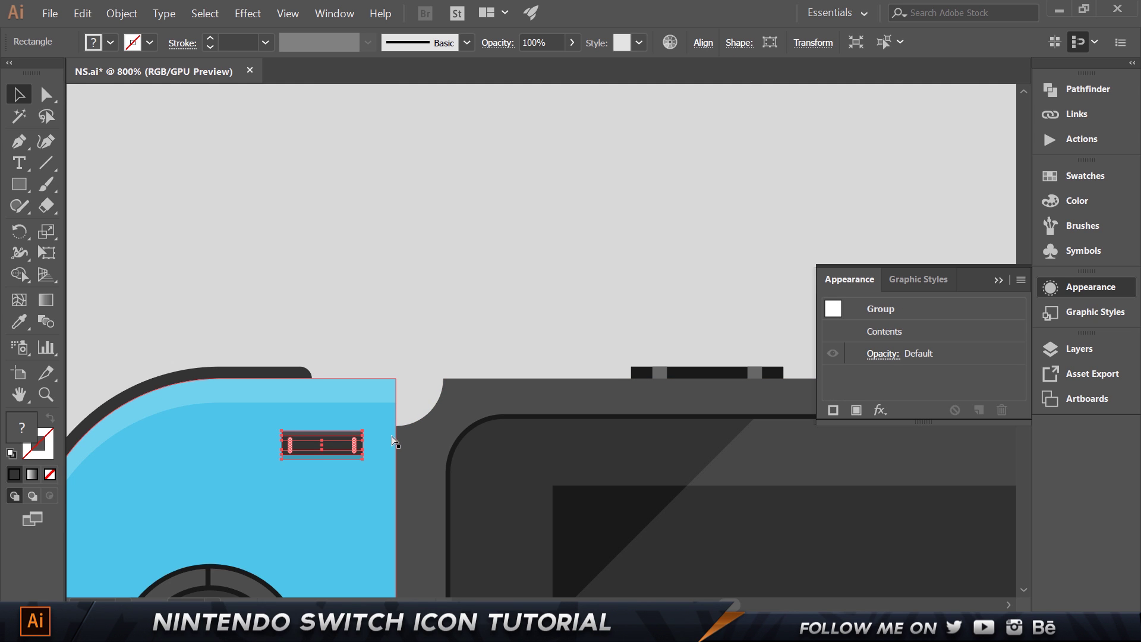
drag(343, 446, 560, 259)
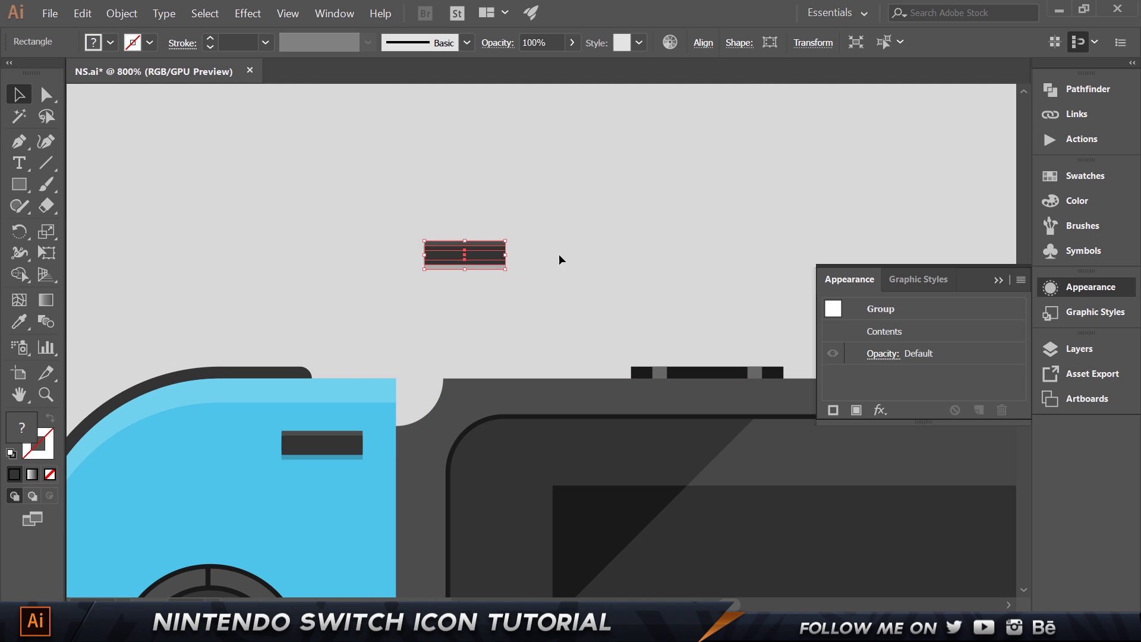
ctrl+click(487, 235)
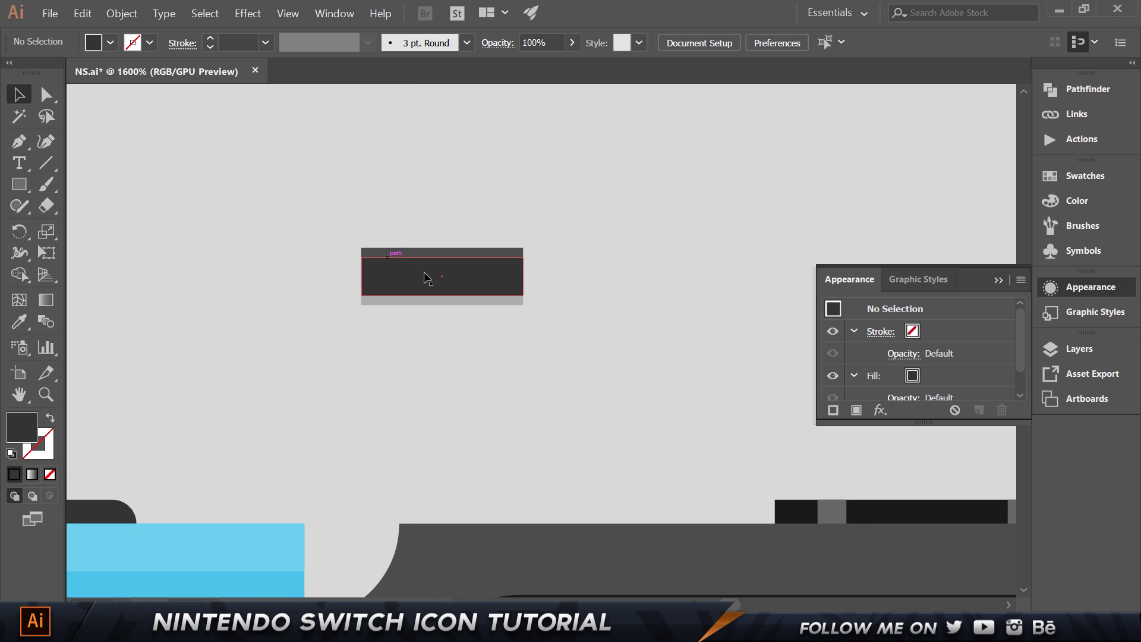
right_click(457, 274)
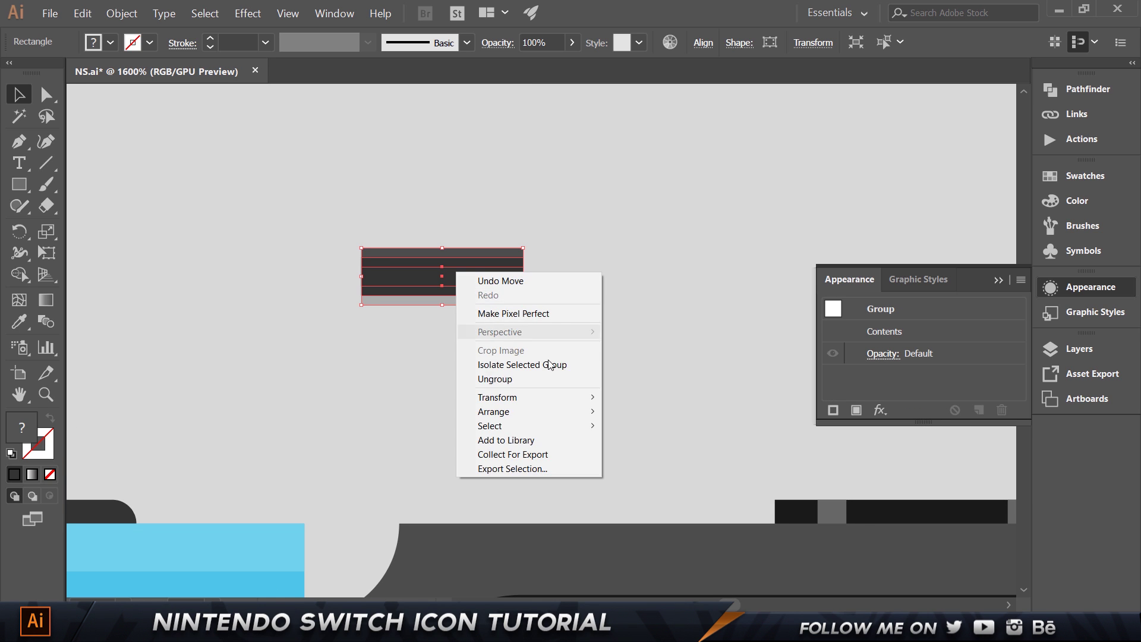
click(519, 380)
click(511, 333)
Duplicate the copy's dark grey rectangle, rotate it 270° to vertical and position it across the button's middle to form a plus
click(492, 278)
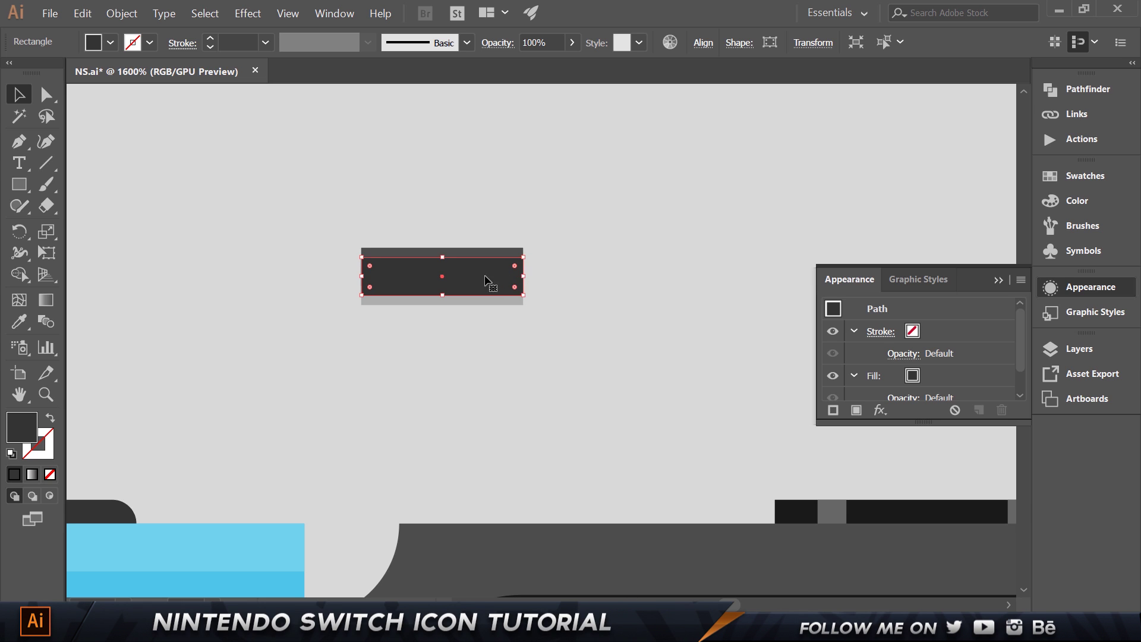
key(ctrl+v)
drag(613, 347, 565, 444)
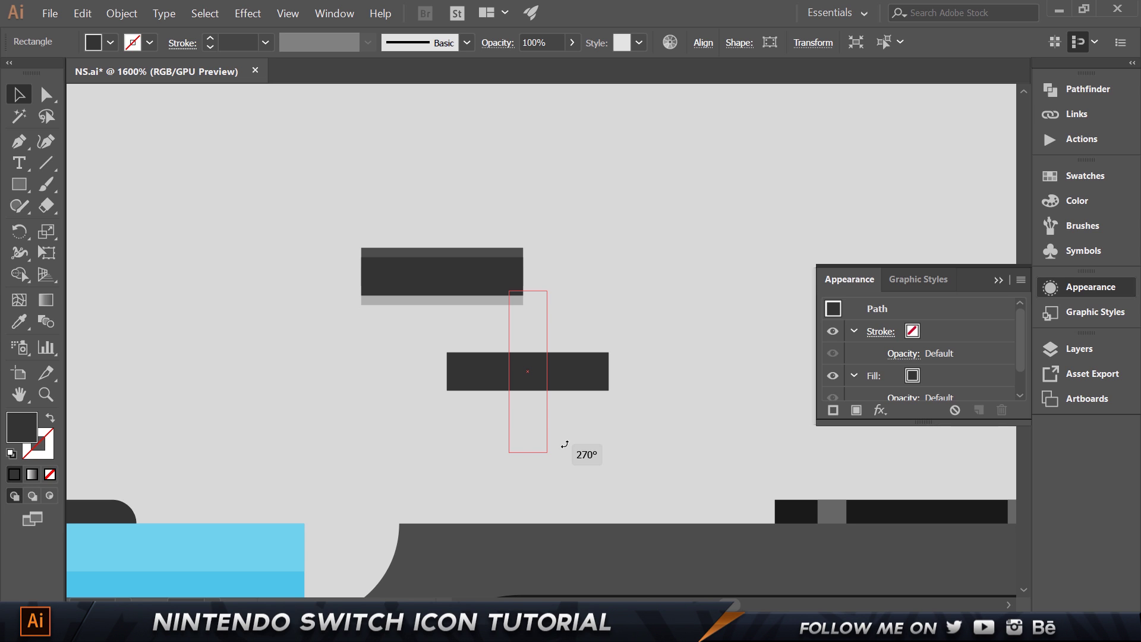
drag(564, 444, 565, 444)
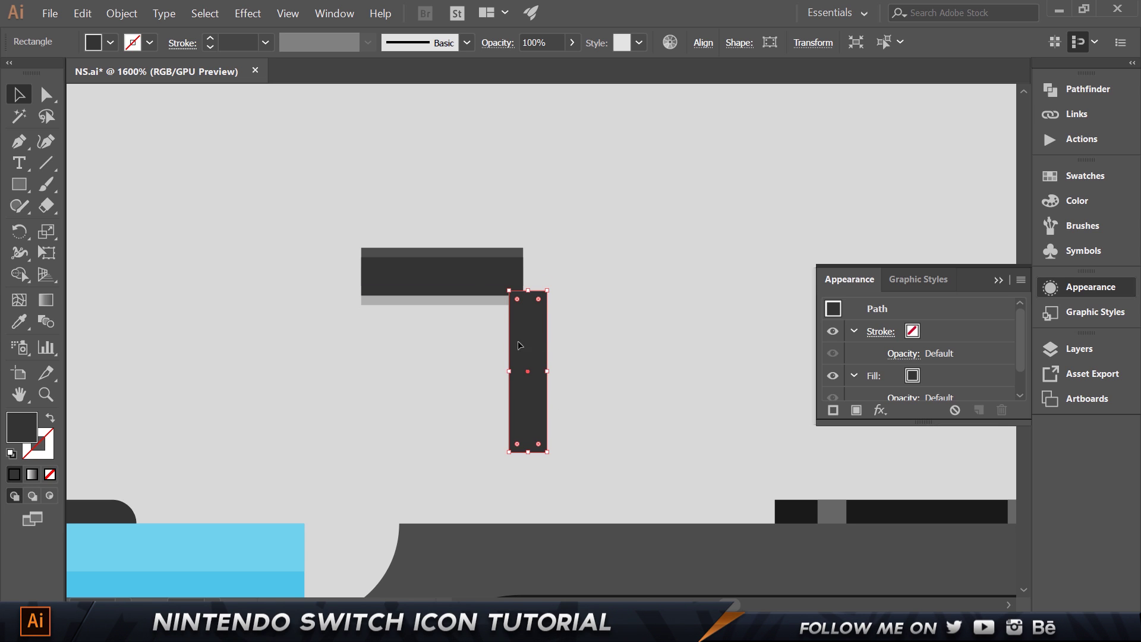
drag(531, 352, 443, 248)
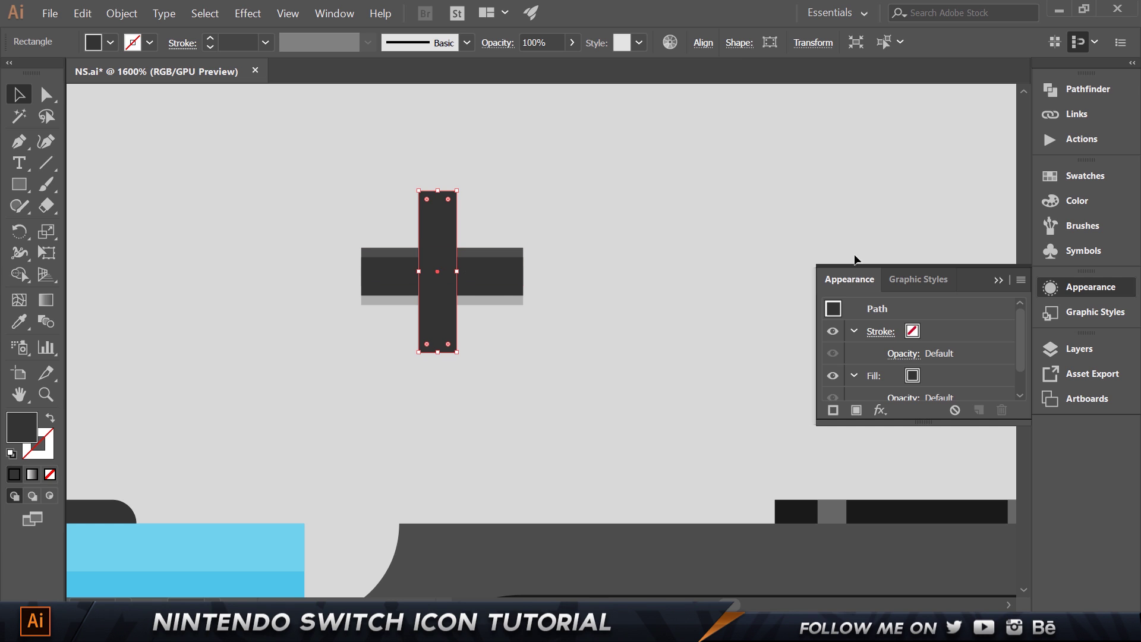
Create the plus's vertical bar shadow from a duplicate shifted slightly down, filled black at 20% opacity
click(647, 235)
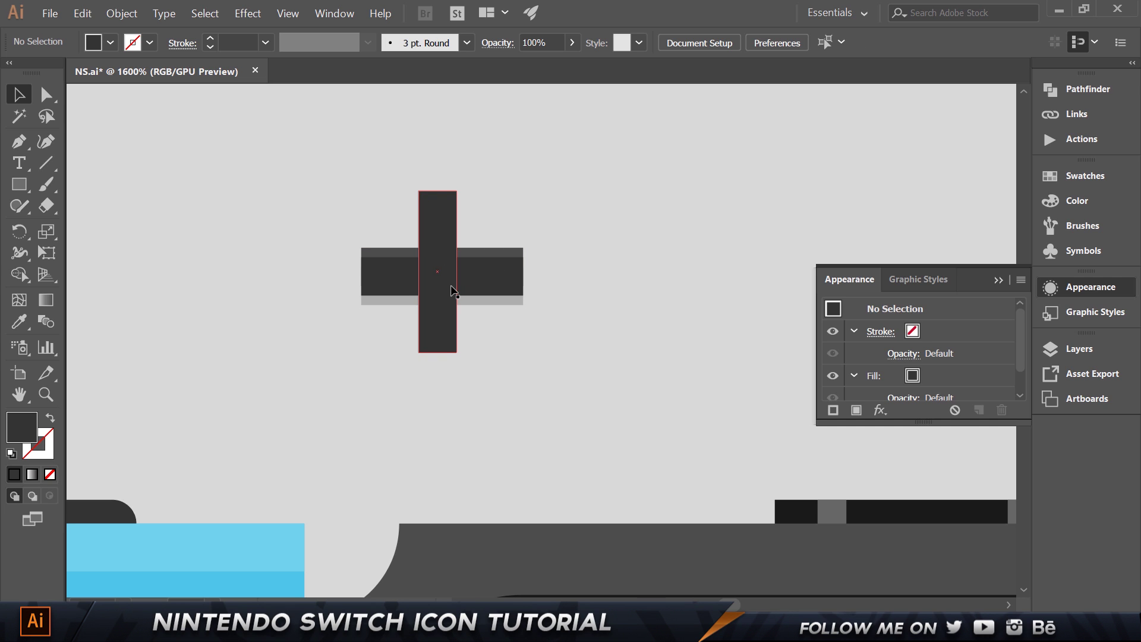
click(443, 229)
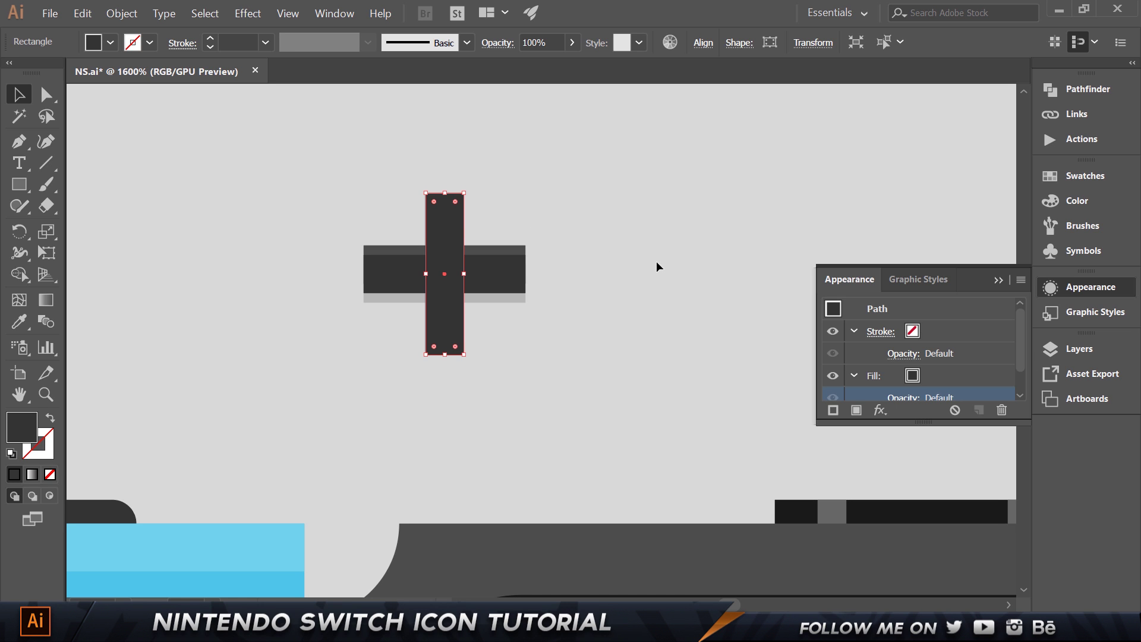
key(Down)
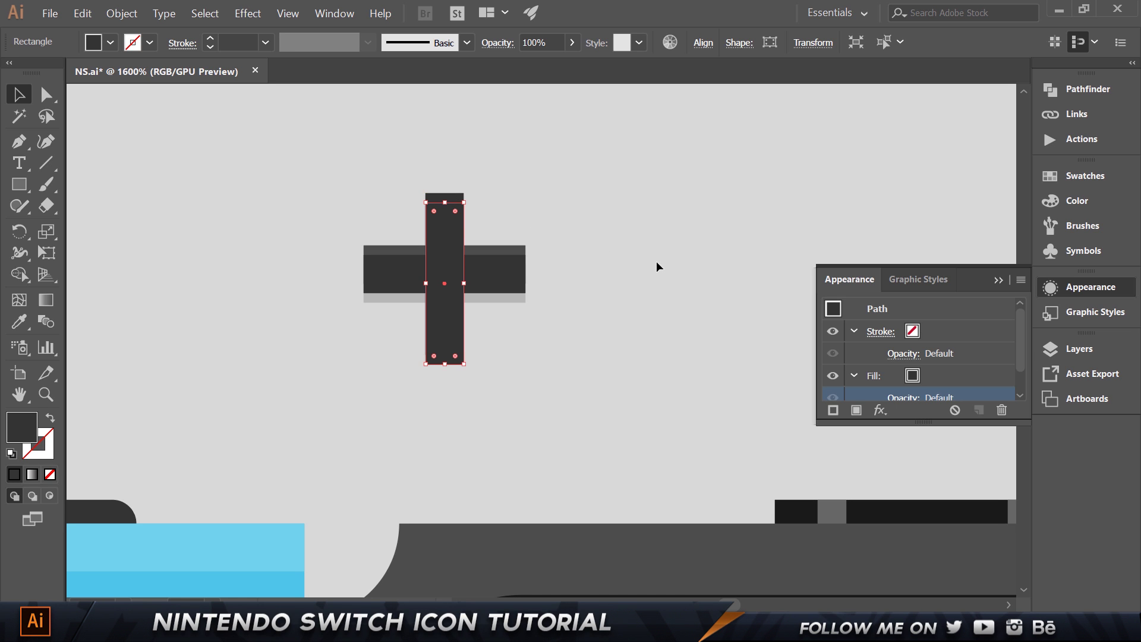
double_click(23, 433)
click(844, 226)
drag(614, 386, 618, 416)
click(991, 179)
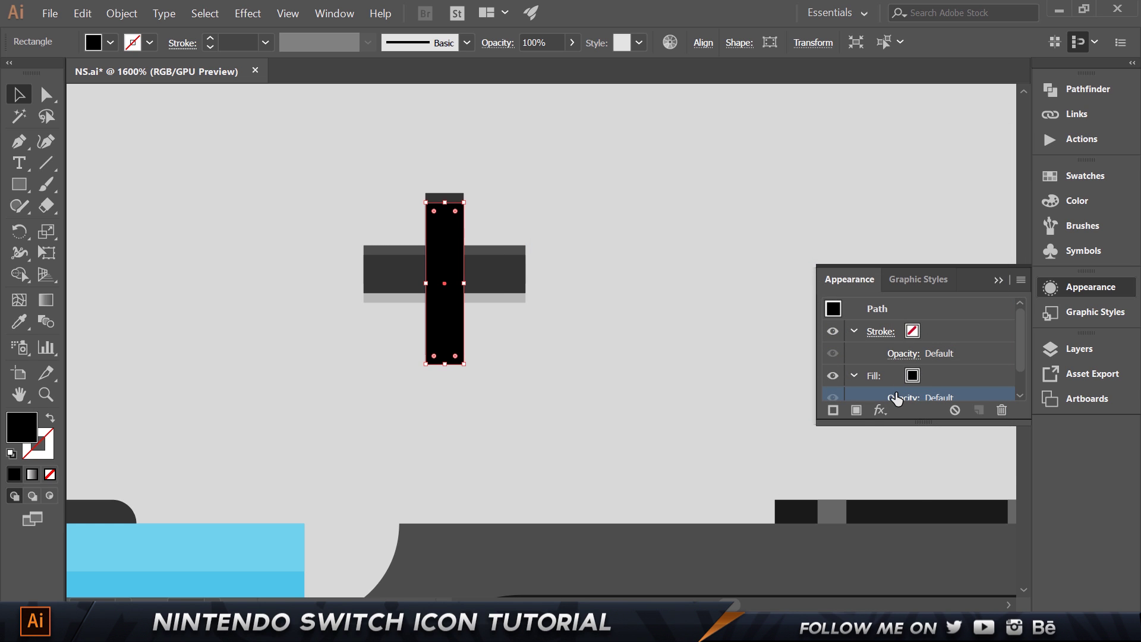
click(886, 397)
text(20)
key(Return)
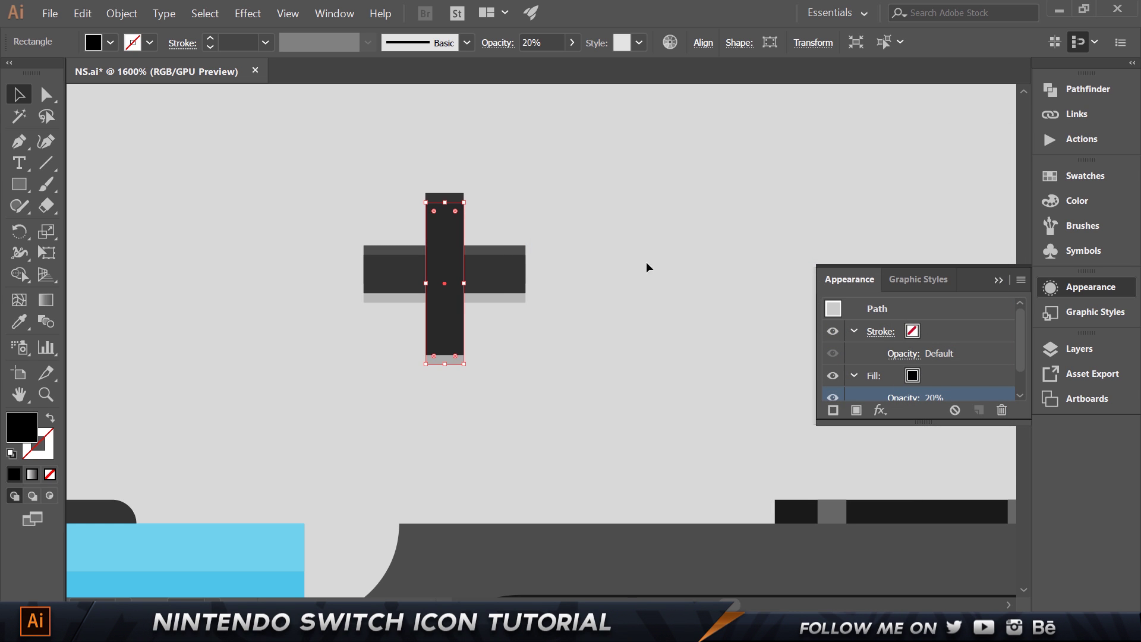
Bring the plus's original dark grey vertical bar to the front, above its shadow
click(647, 261)
click(455, 195)
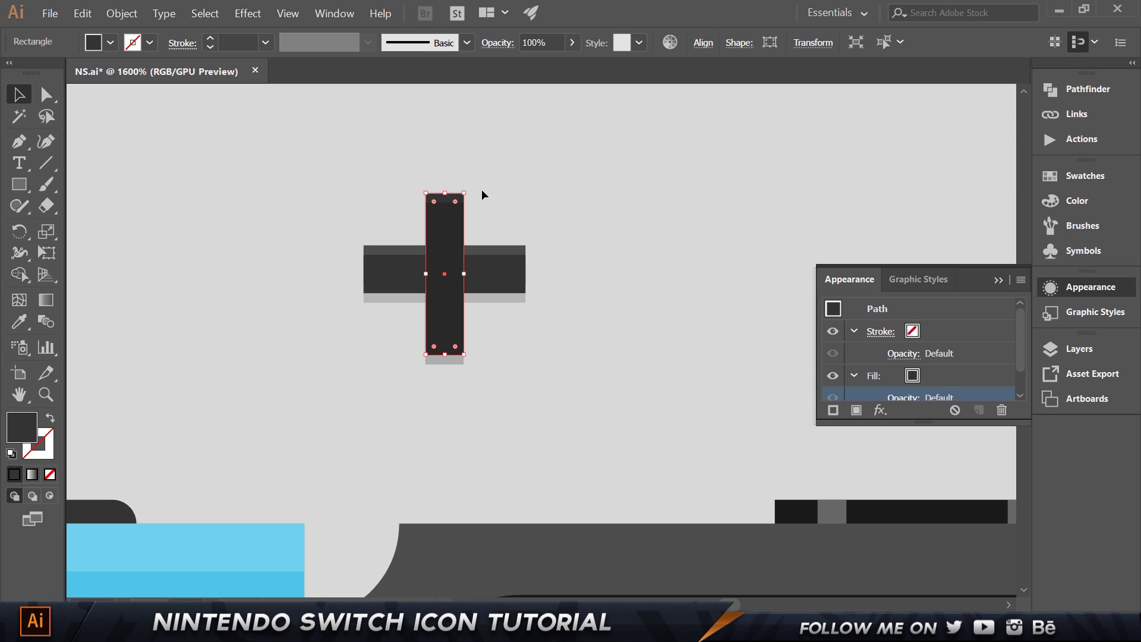
right_click(454, 194)
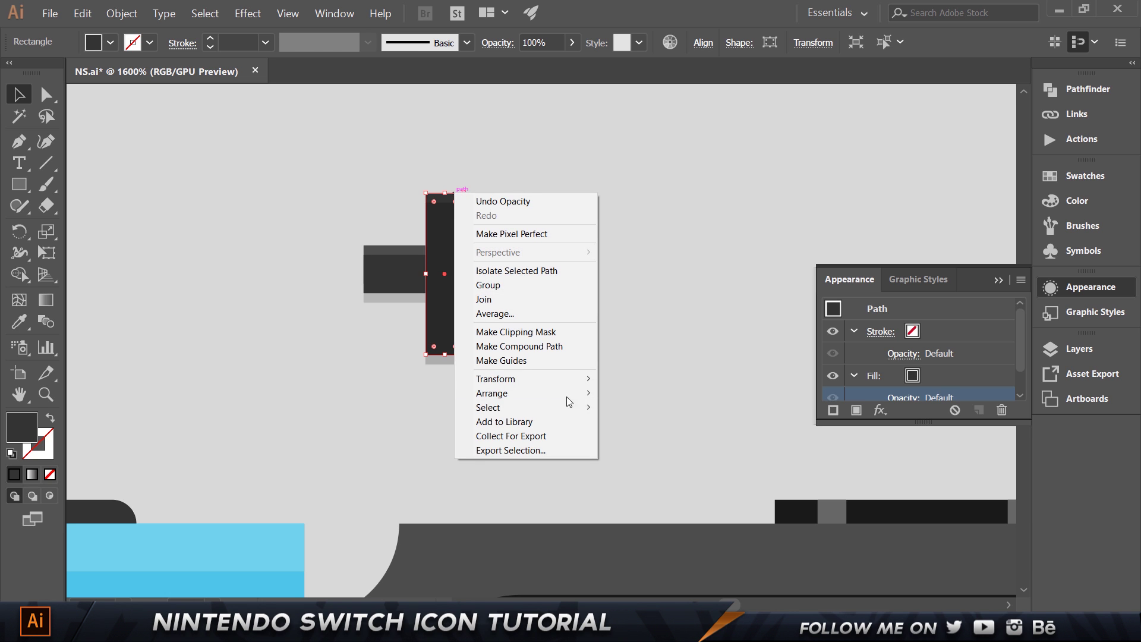
mouse_move(502, 400)
click(629, 389)
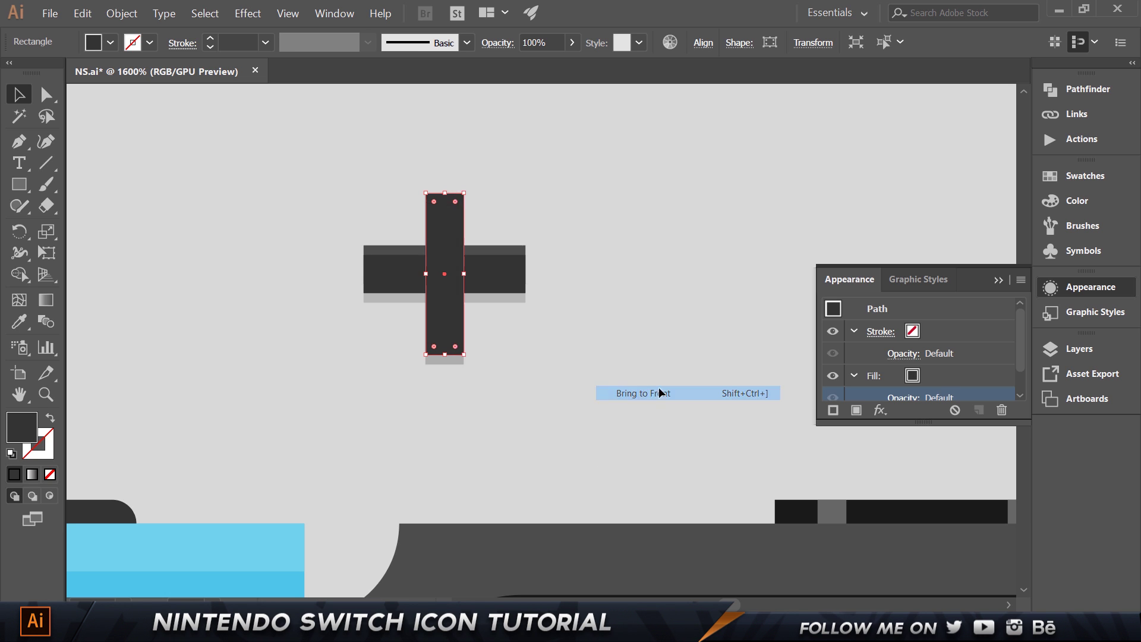
Create the vertical bar's highlight from a duplicate shifted slightly up and filled with #4d4d4d
key(ctrl+shift+a)
drag(461, 224, 624, 224)
key(ctrl+z)
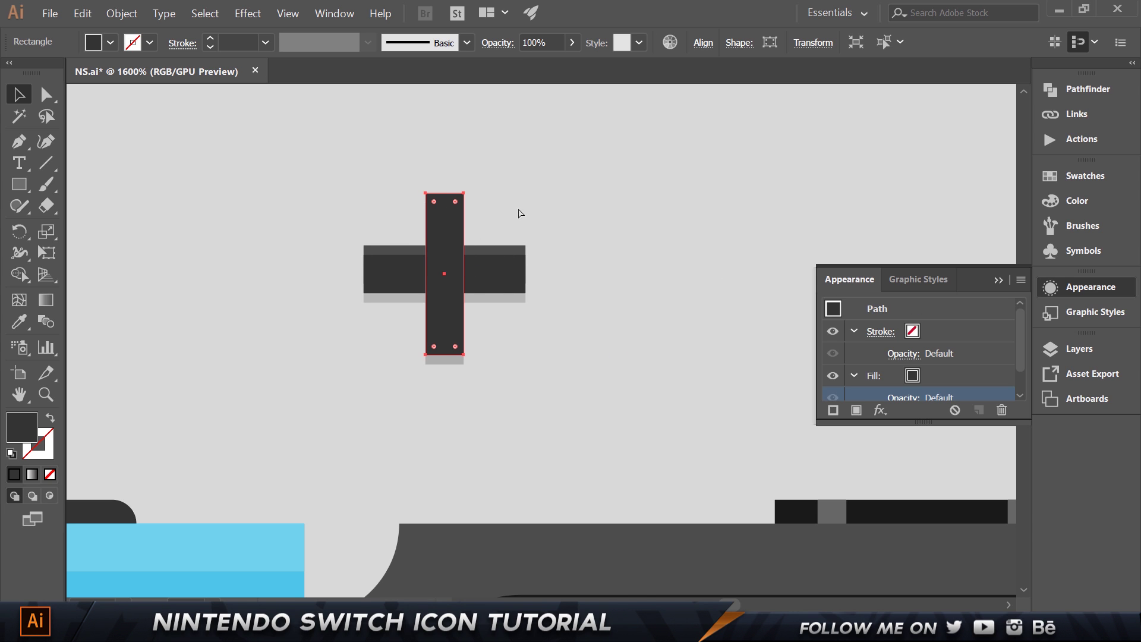
key(Up)
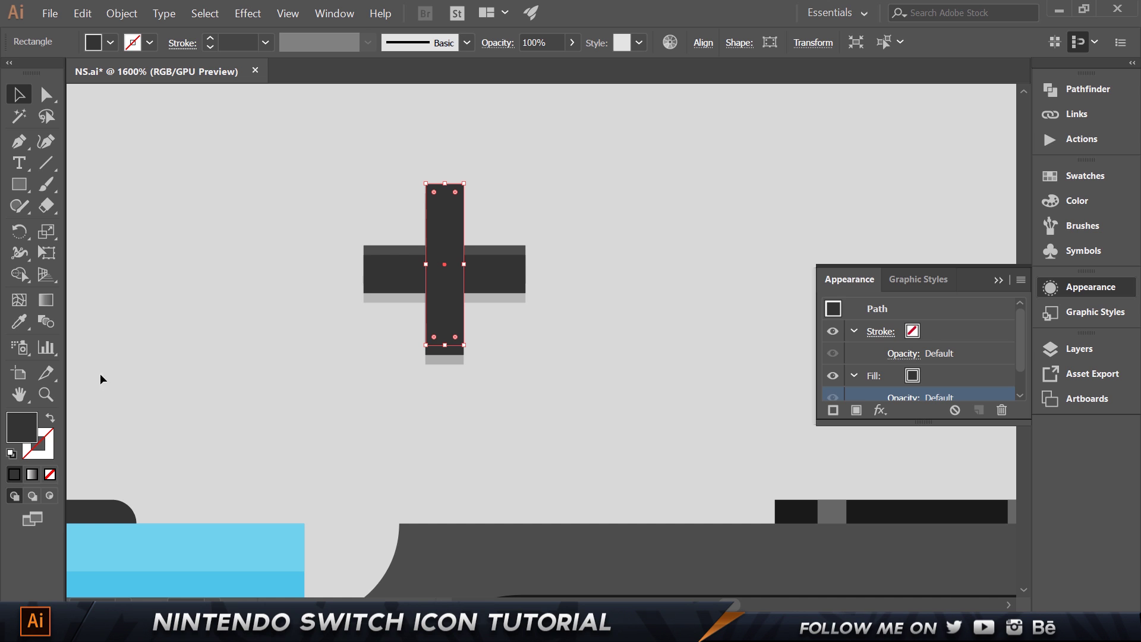
double_click(22, 426)
text(4d4d4d)
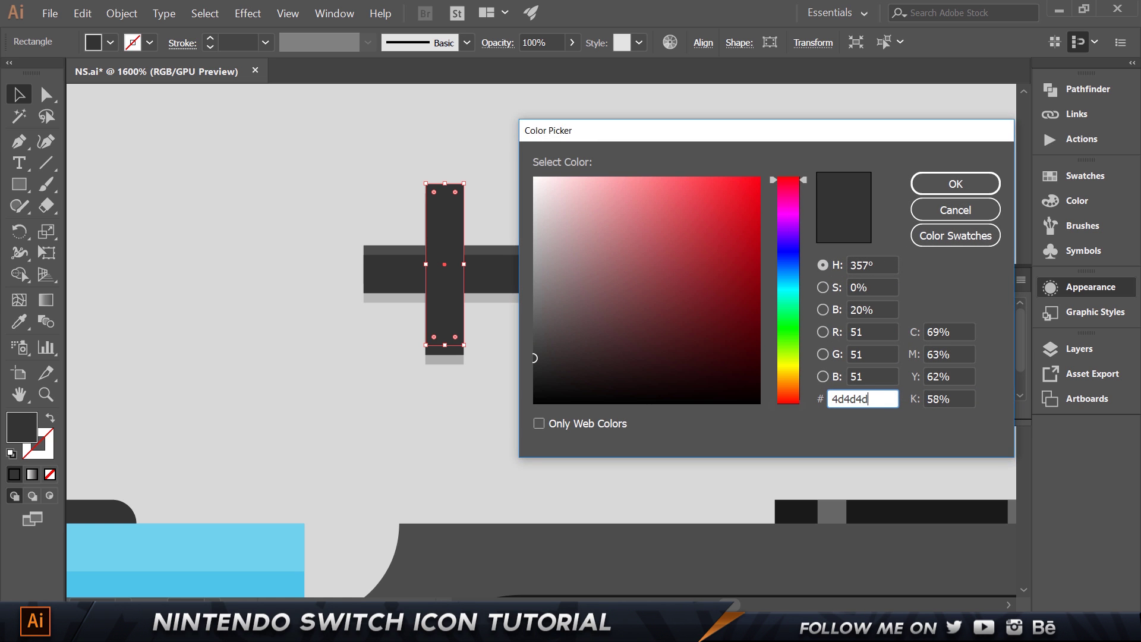
key(Return)
click(653, 176)
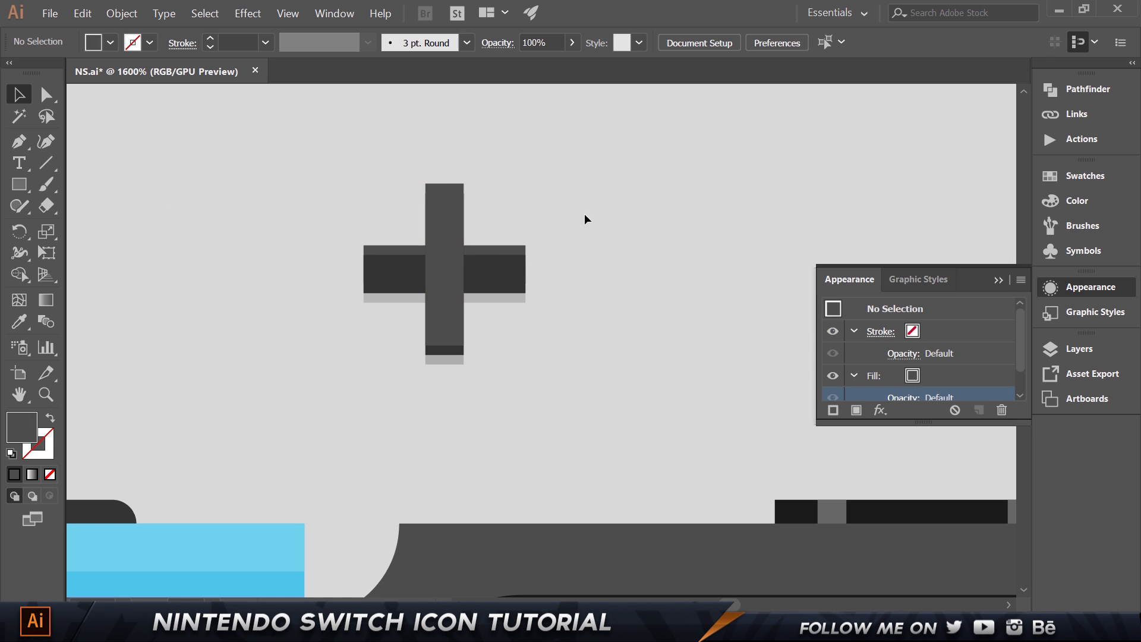
Bring the dark grey vertical bar in front of its lighter highlight
click(442, 352)
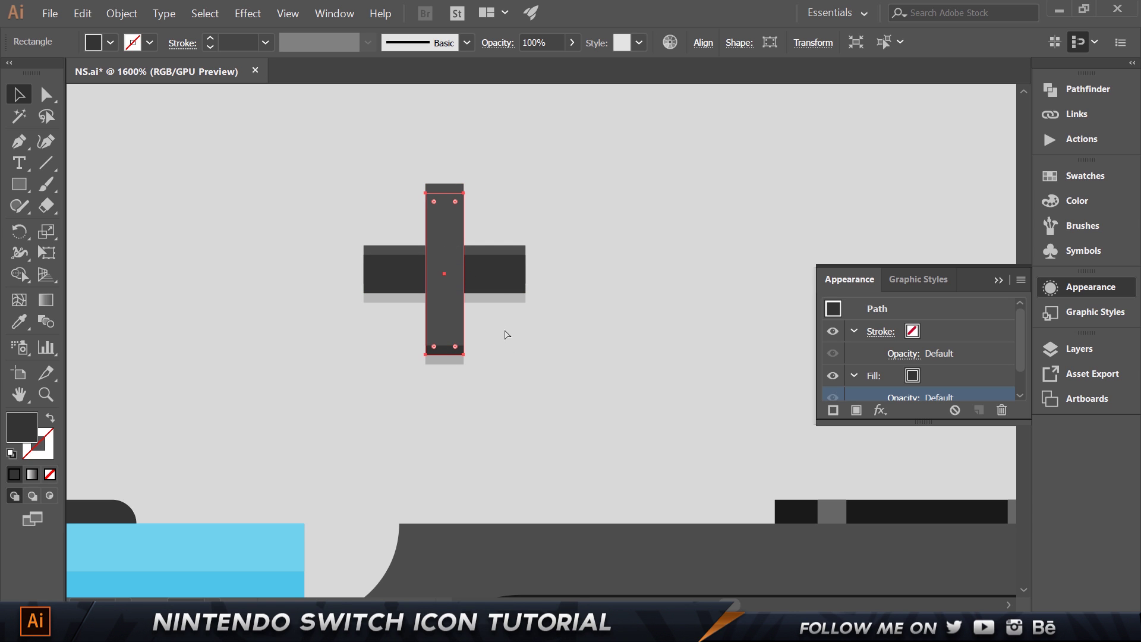
key(ctrl+z)
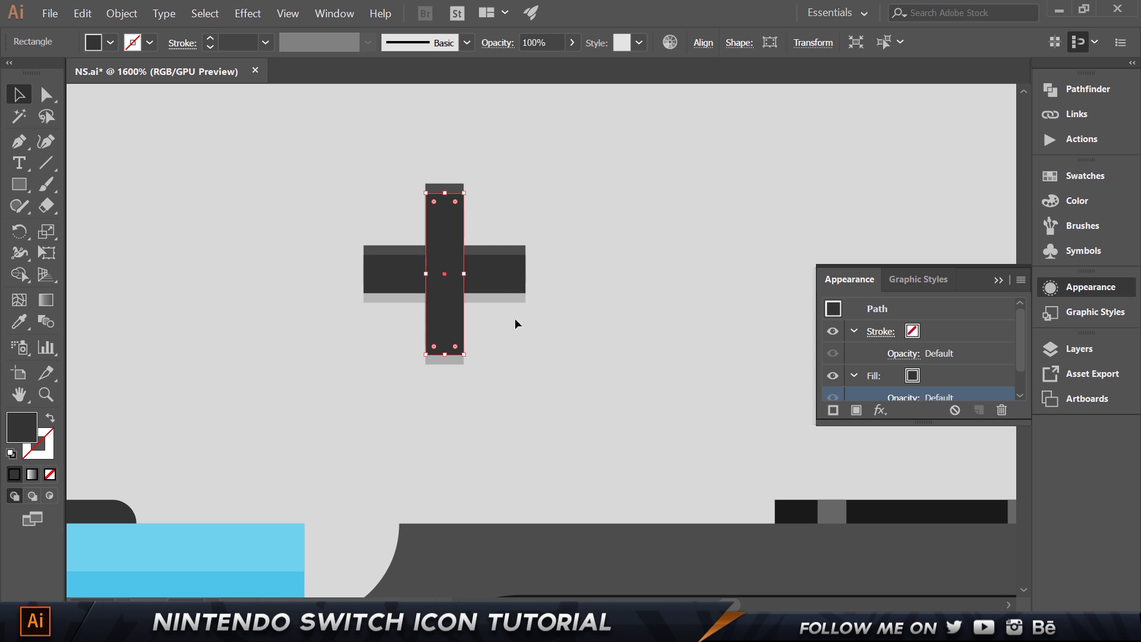
click(610, 118)
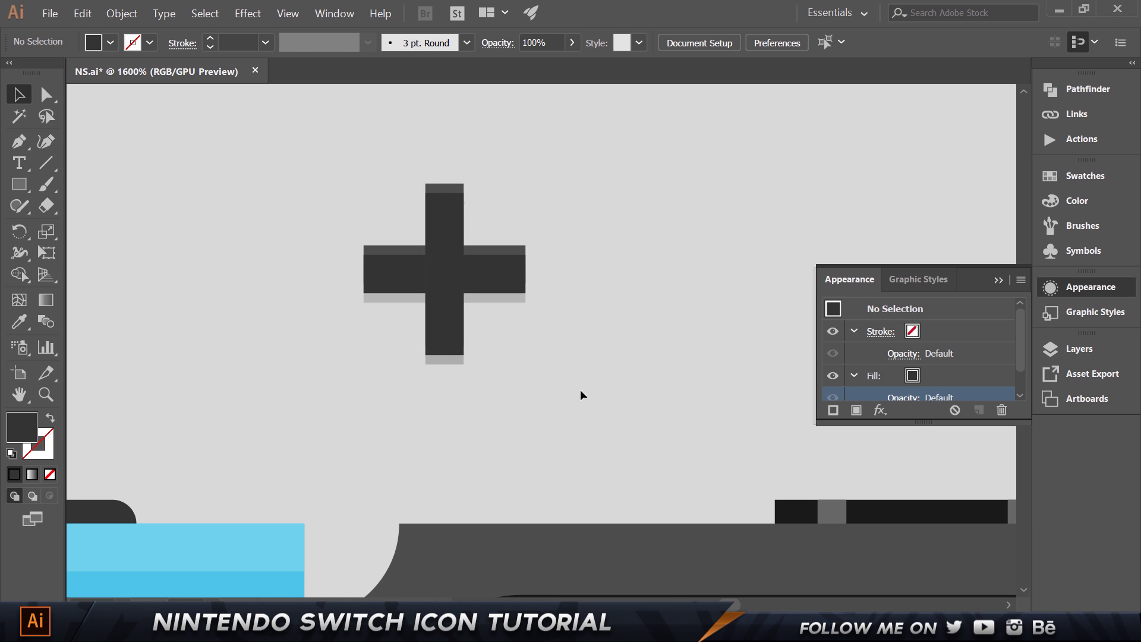
Group all parts of the plus button and place it near the red controller's upper-left corner, above the lettered buttons
drag(587, 427, 237, 182)
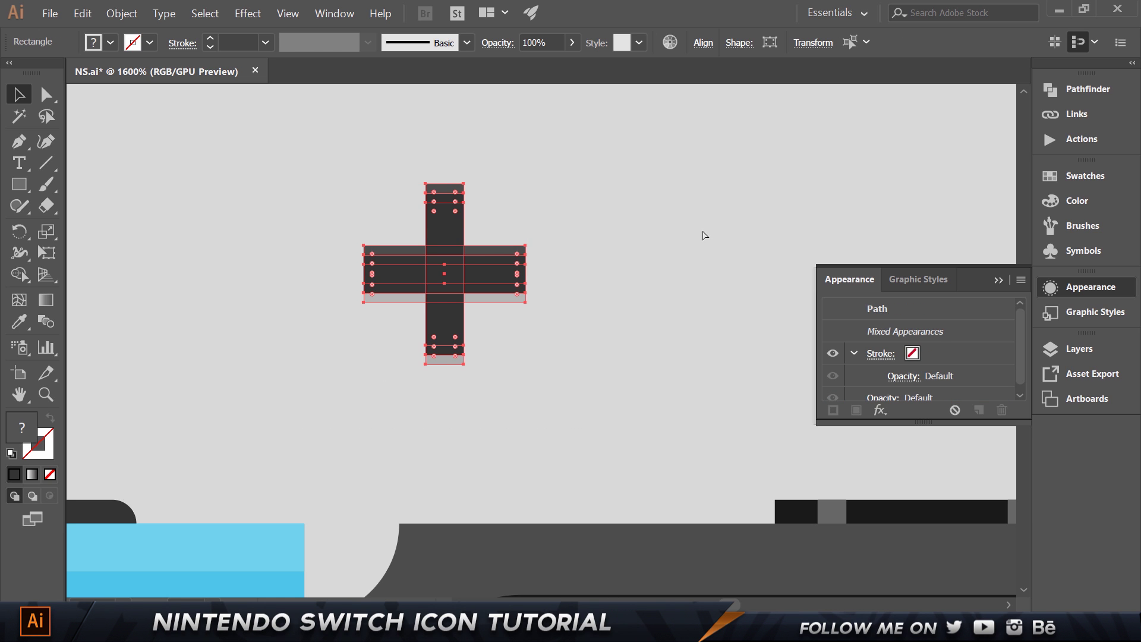
key(ctrl+g)
scroll(651, 240, down, 3)
drag(727, 234, 246, 215)
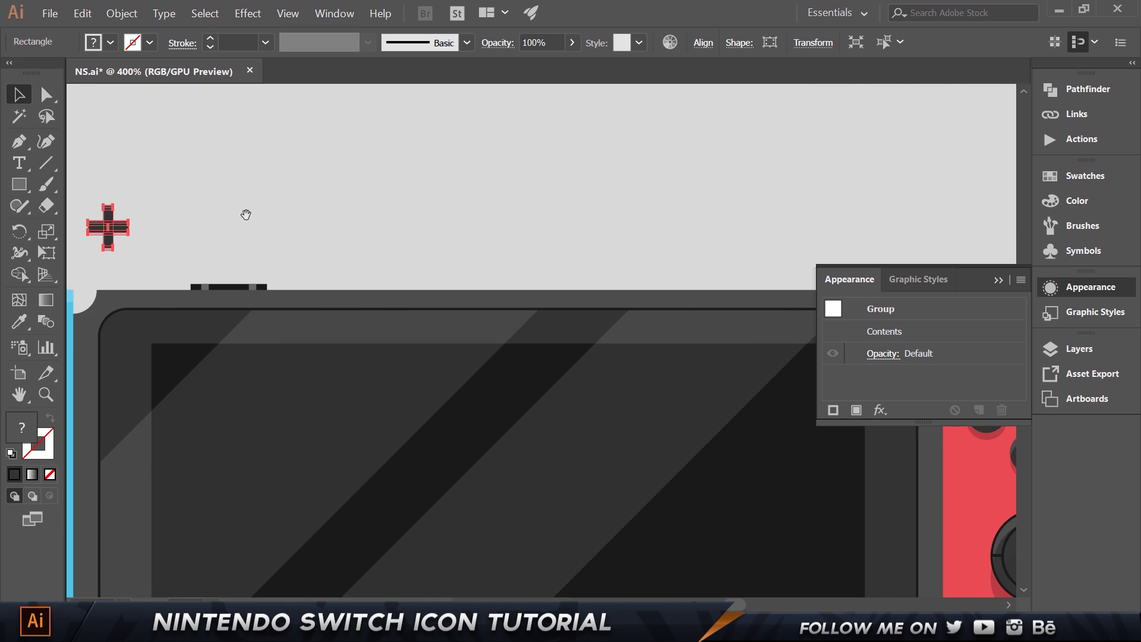
scroll(247, 214, down, 1)
click(999, 279)
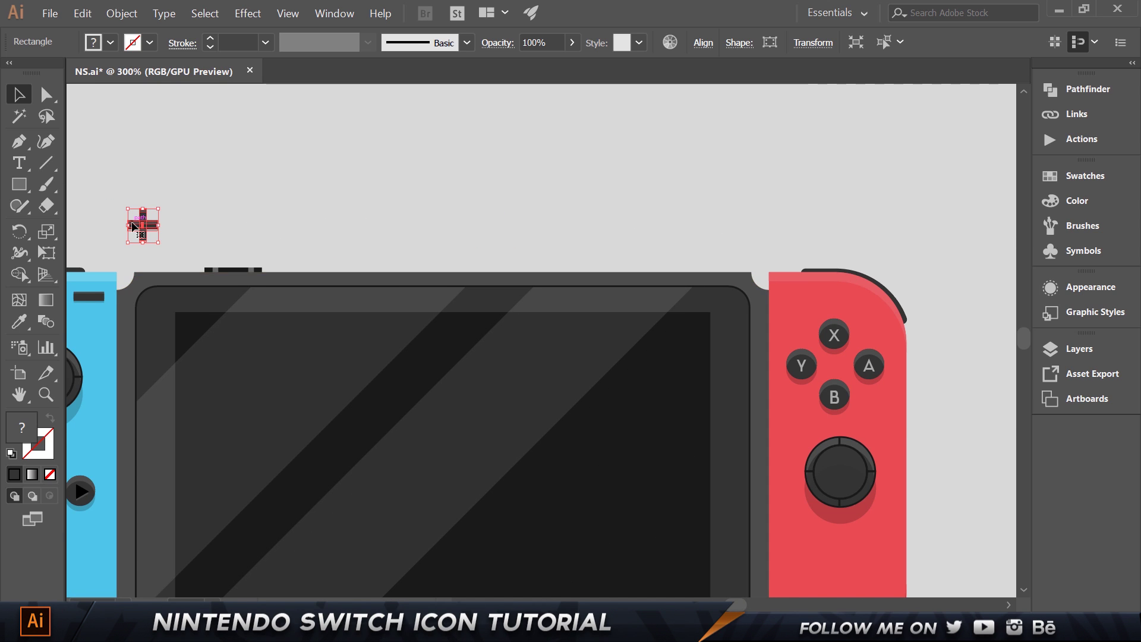
drag(133, 226, 801, 308)
click(839, 251)
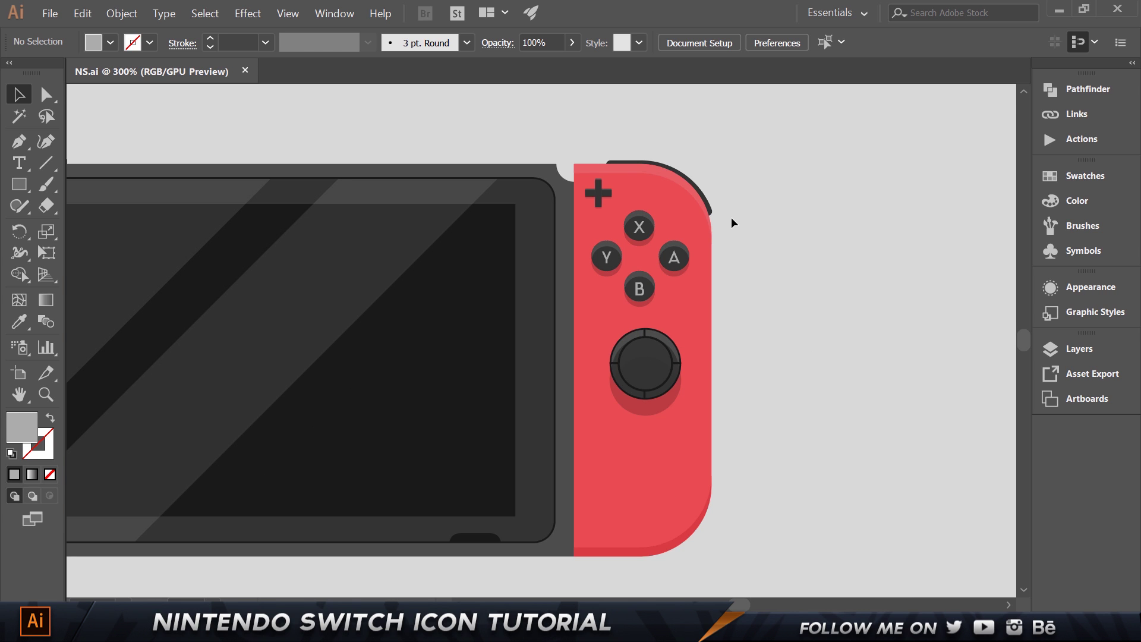
Copy the A button's base without its letter to the empty background beside the red controller
scroll(691, 241, up, 3)
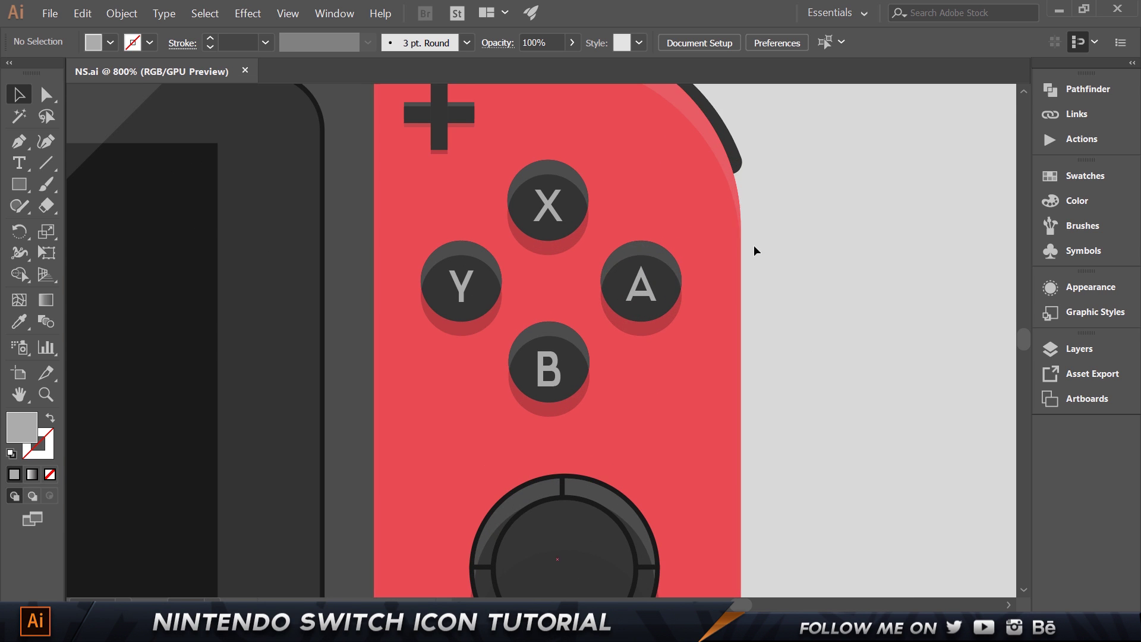
click(667, 279)
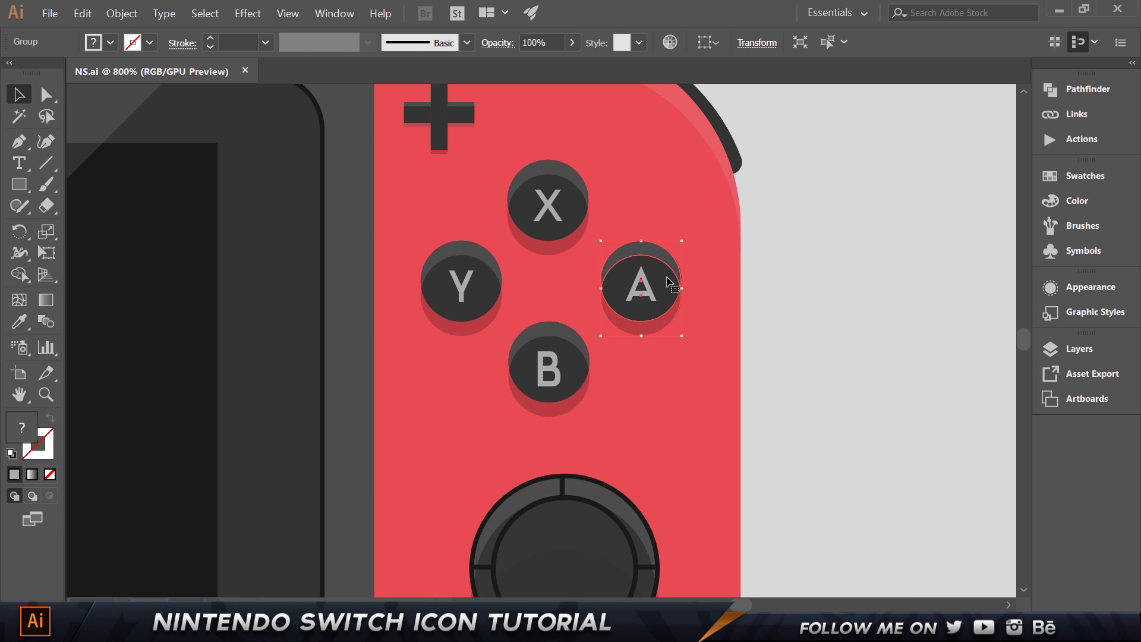
drag(667, 283, 820, 291)
scroll(772, 297, right, 5)
scroll(585, 307, up, 2)
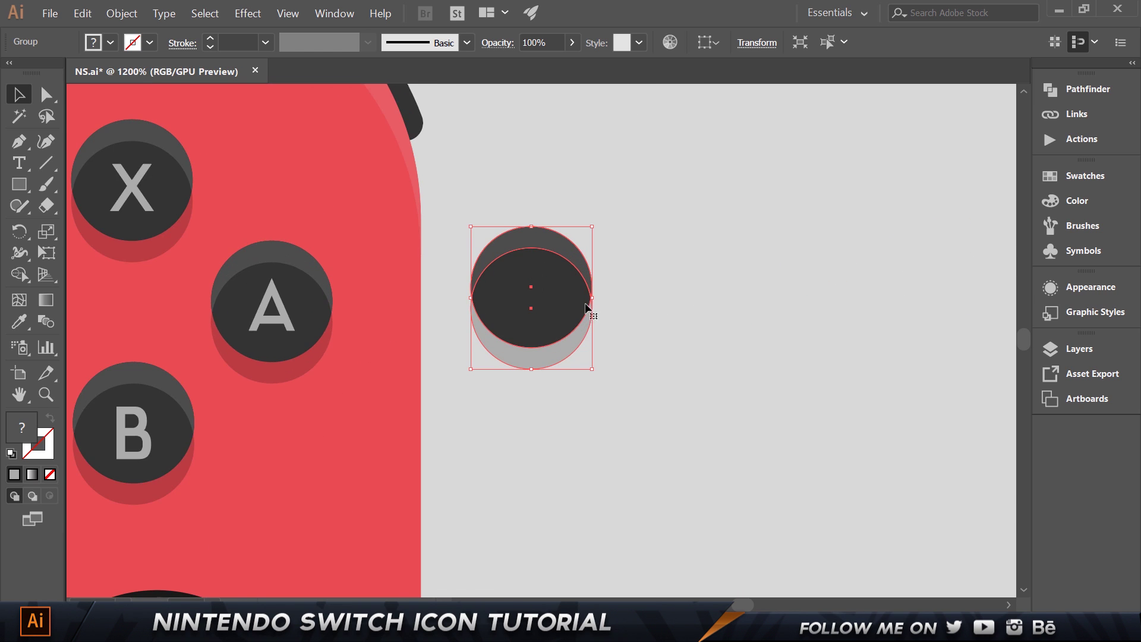
scroll(550, 309, up, 1)
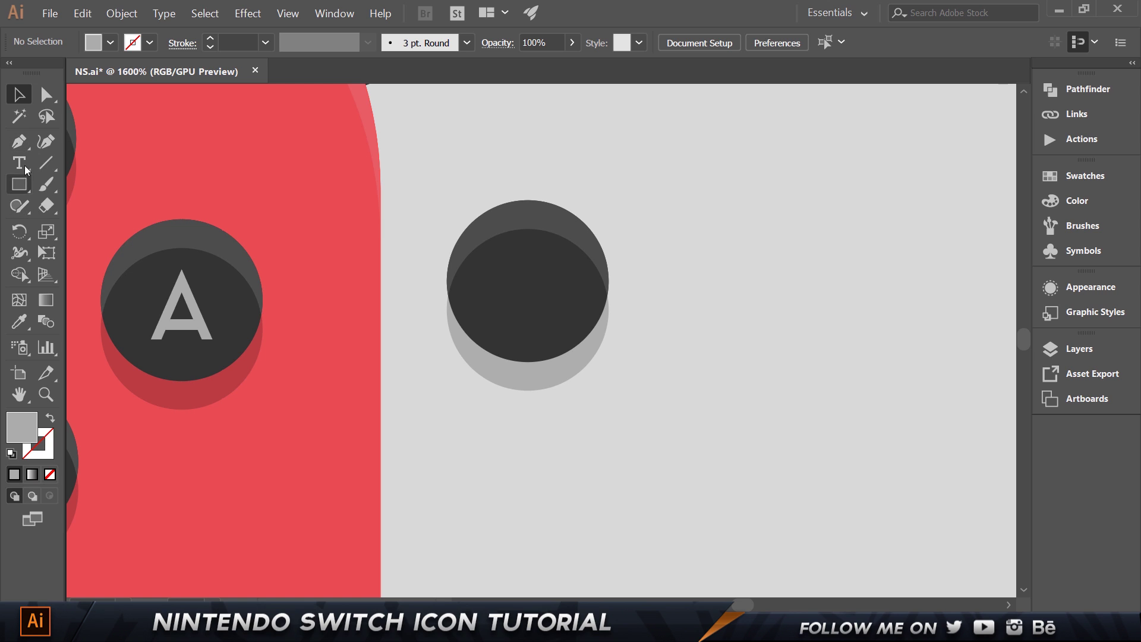
Draw a 12 × 12 px circle with the Ellipse tool on the background beside the blank button
click(23, 189)
drag(23, 189, 76, 225)
click(703, 228)
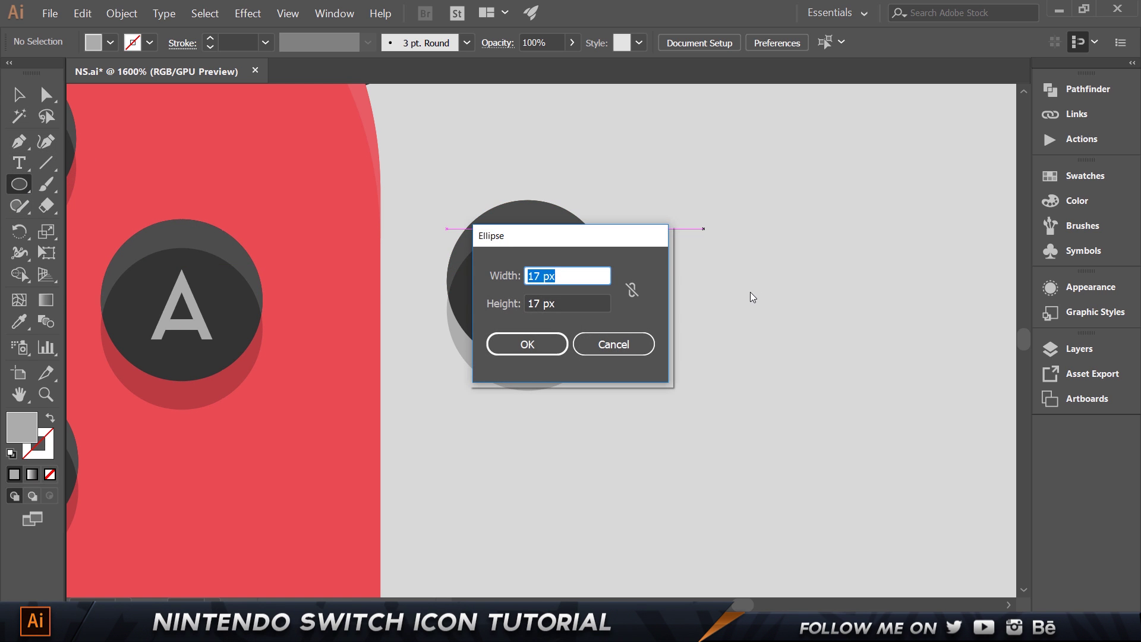
text(12)
key(Tab)
text(12)
key(Return)
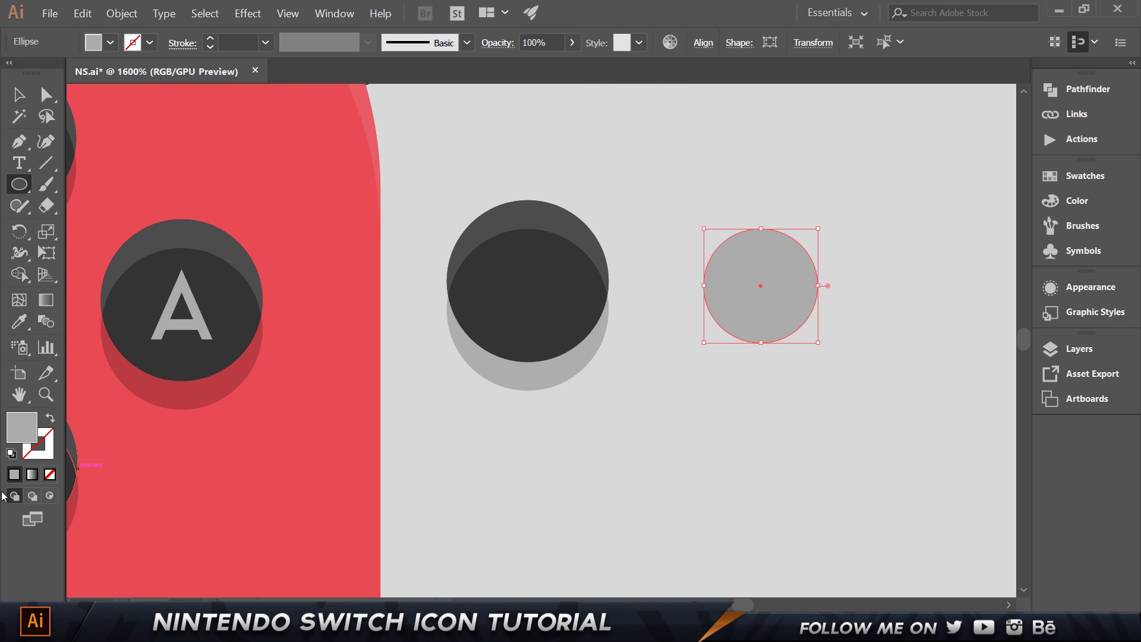
Colour the circle #707070 and swap its fill to the stroke, making it a ring with no fill
double_click(25, 428)
text(707070)
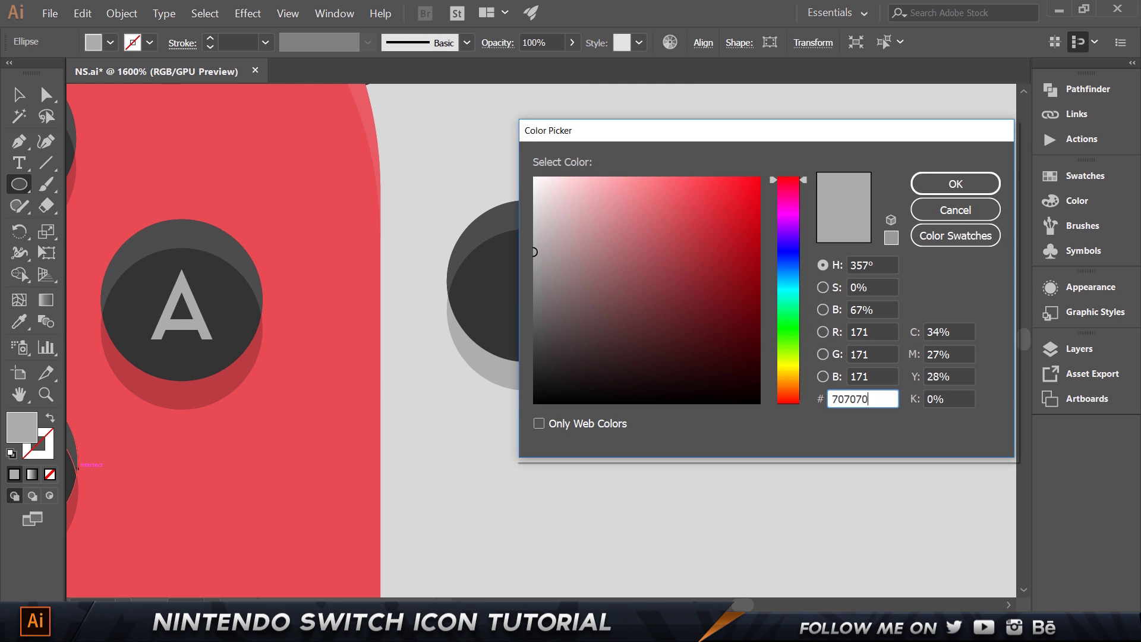
key(Return)
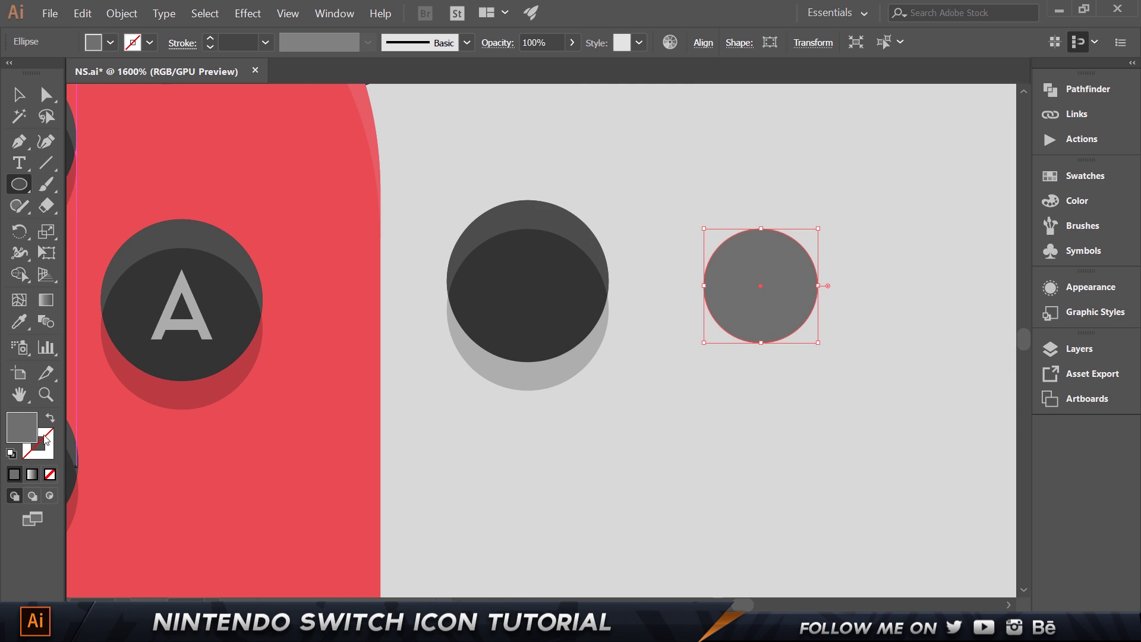
key(shift+x)
key(v)
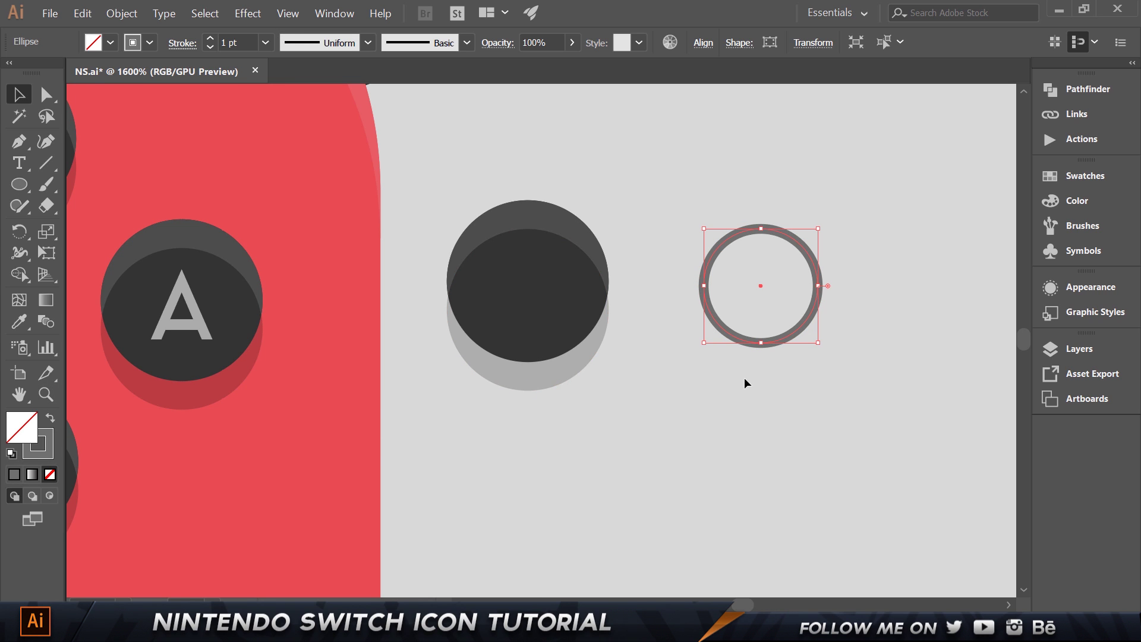
Place the grey ring on the blank button, centred within its main circle
click(744, 383)
drag(792, 341, 555, 338)
key(Up)
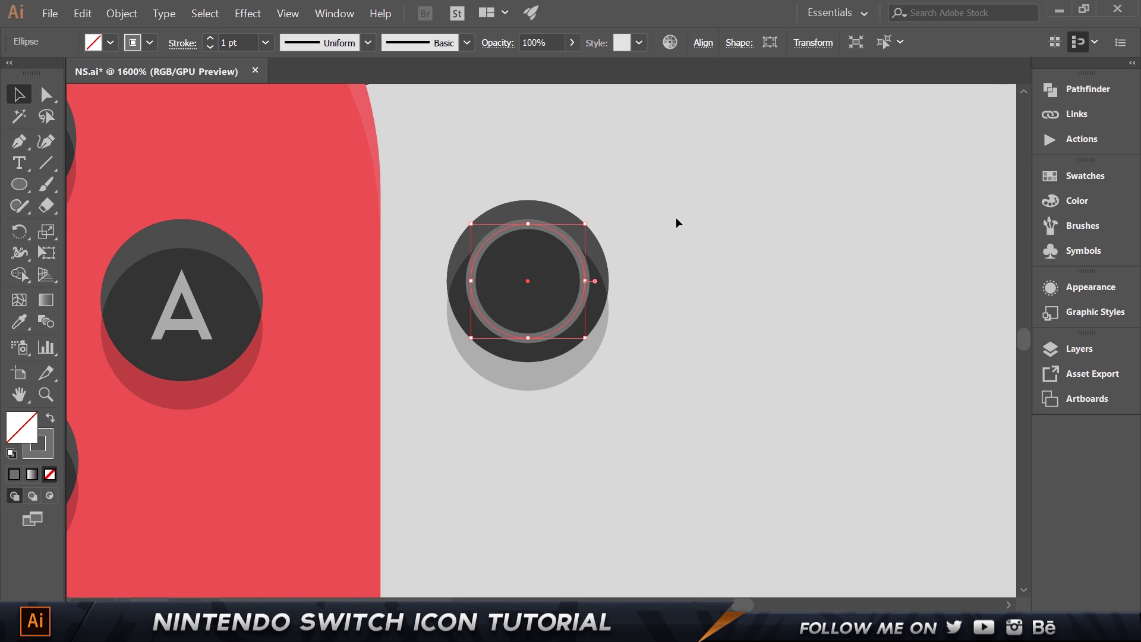
click(677, 219)
Draw a five-pointed star with the Star tool, rotate it to point upward and shrink it to about button size
click(18, 184)
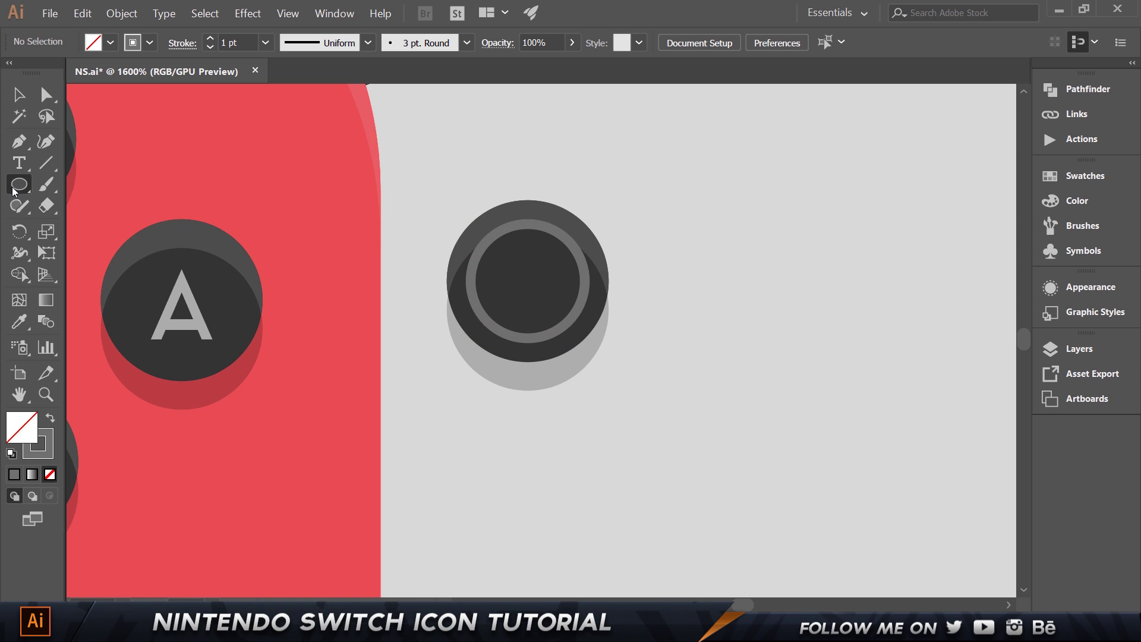
drag(28, 188, 95, 268)
click(637, 209)
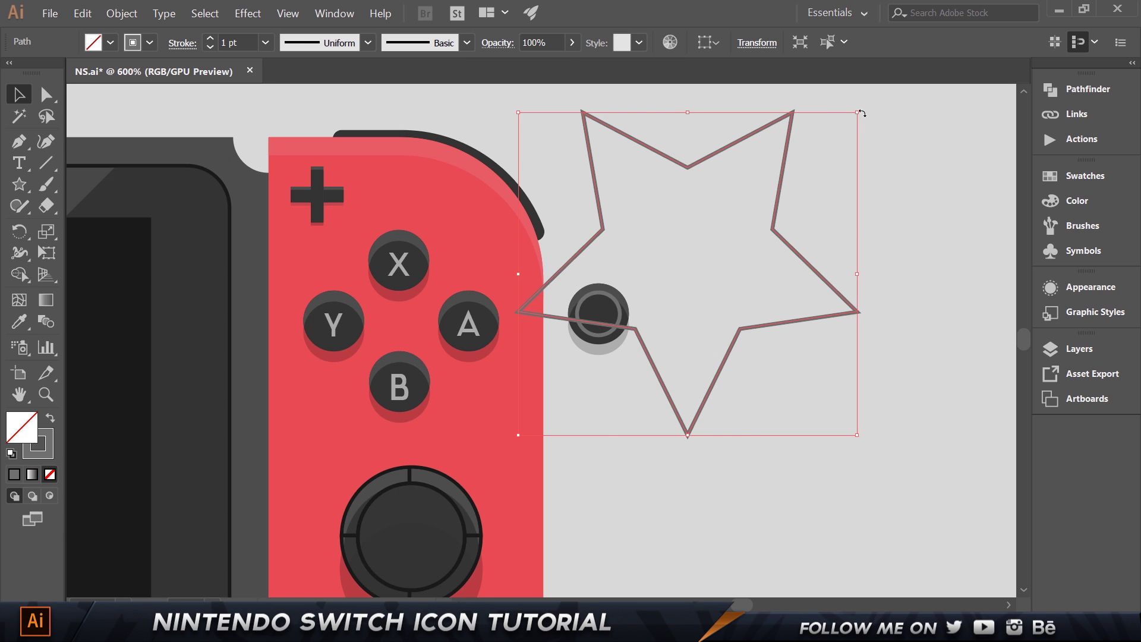
drag(862, 113, 838, 242)
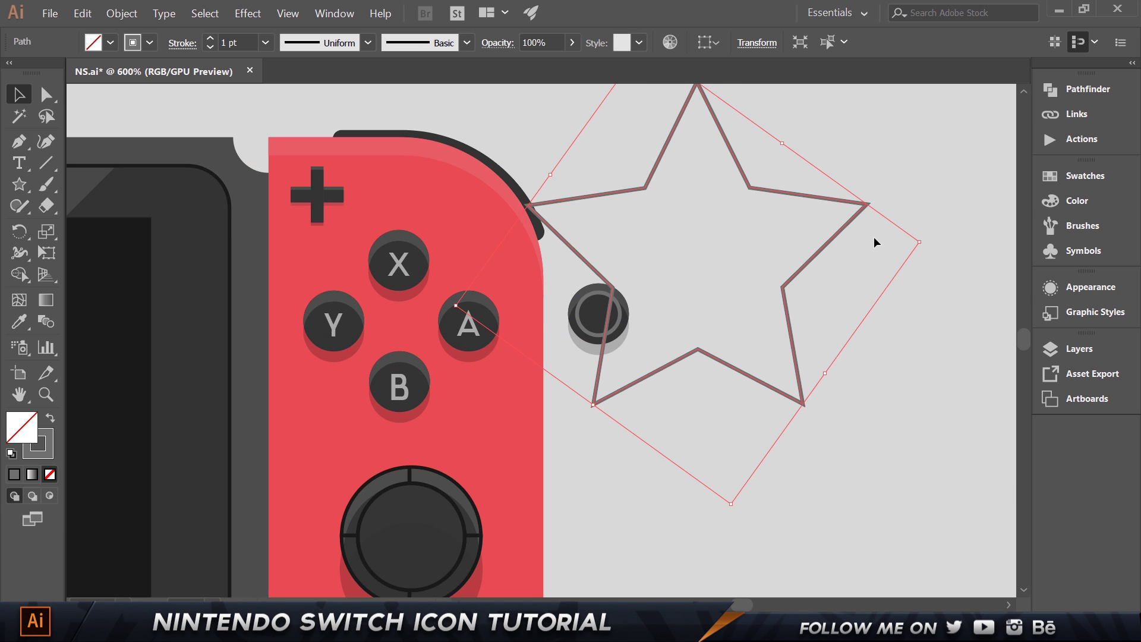
drag(919, 244, 526, 304)
Colour the star black (#000000) and swap the colour to its stroke, leaving only an outline
click(51, 419)
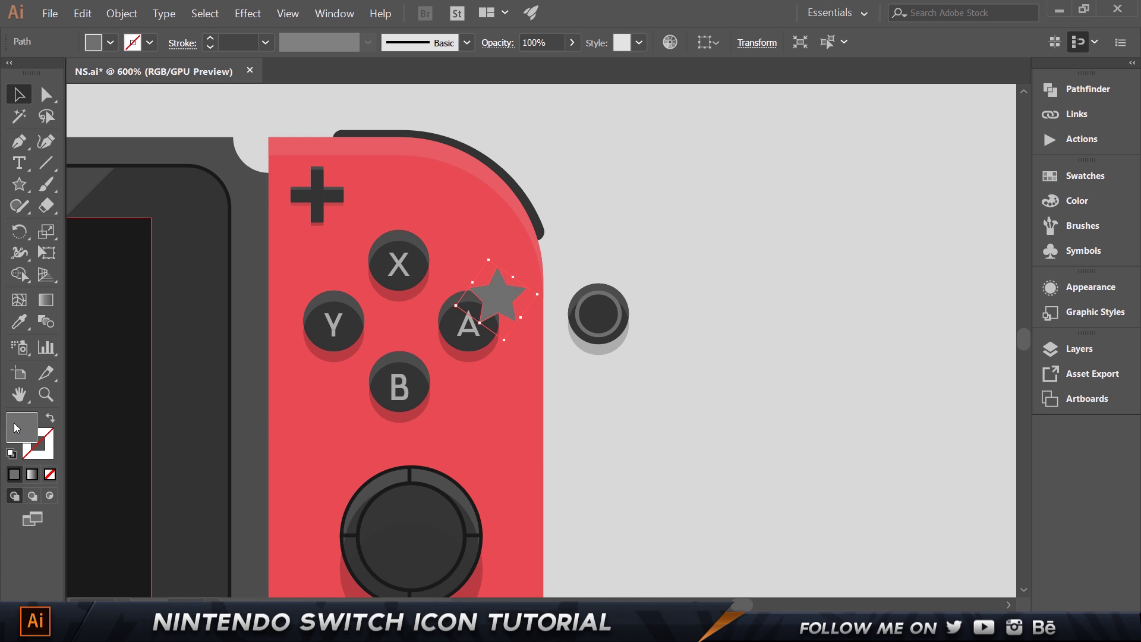
double_click(22, 427)
text(000000)
click(983, 183)
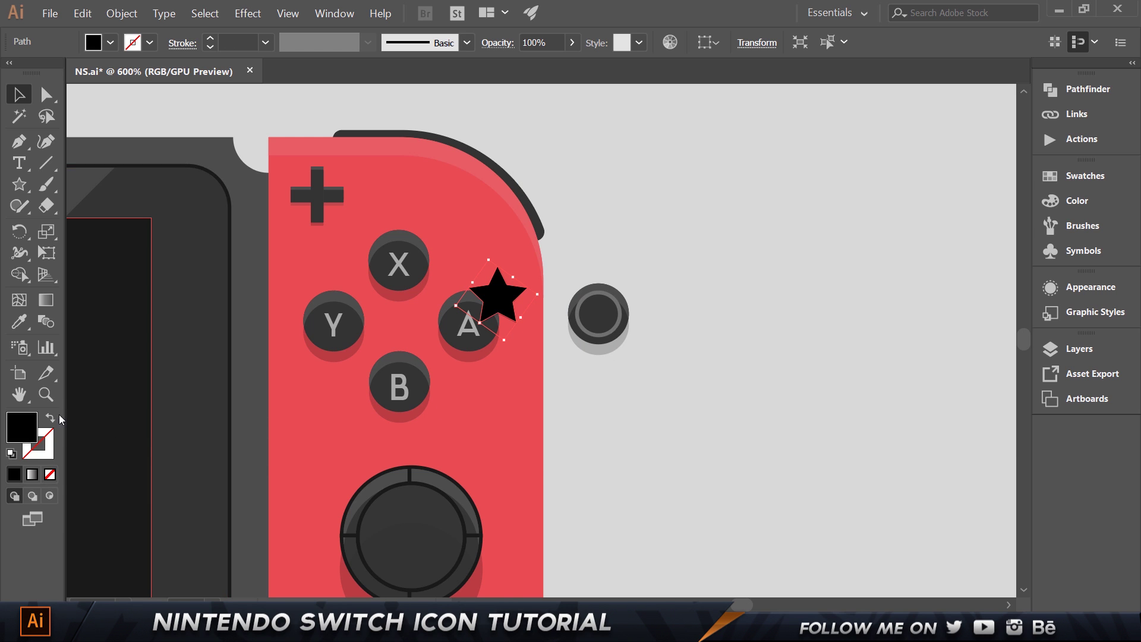
key(shift+x)
scroll(632, 315, up, 3)
scroll(633, 312, up, 2)
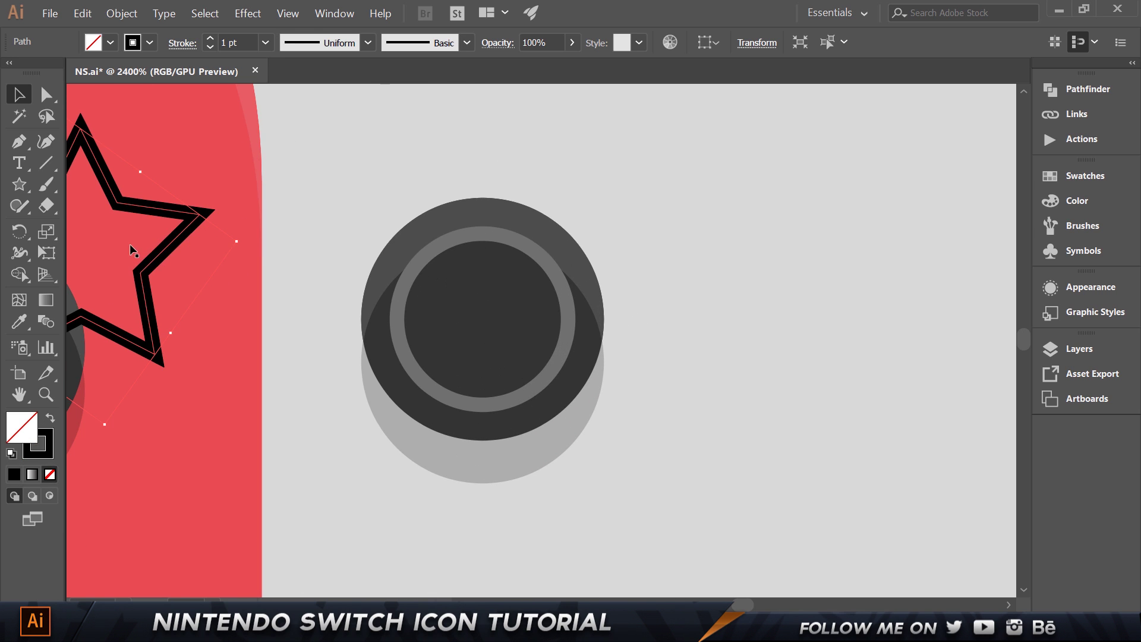
Move the black star outline onto the round button and shrink it to fit inside the grey ring
drag(152, 265, 540, 300)
key(ctrl+z)
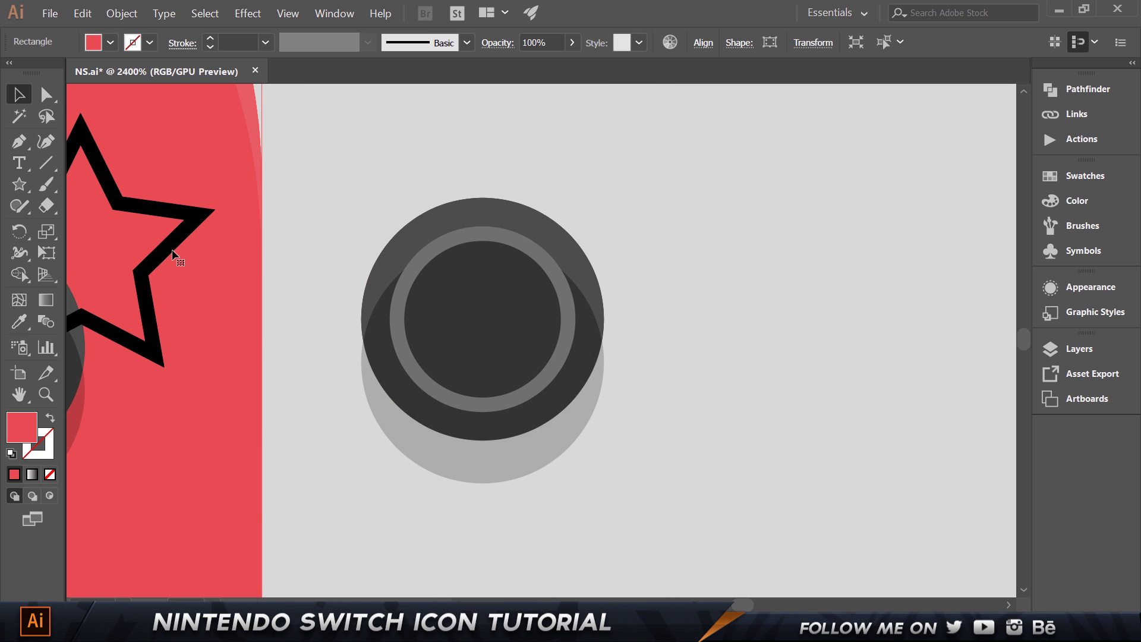
drag(171, 254, 560, 307)
drag(636, 312, 552, 324)
click(698, 277)
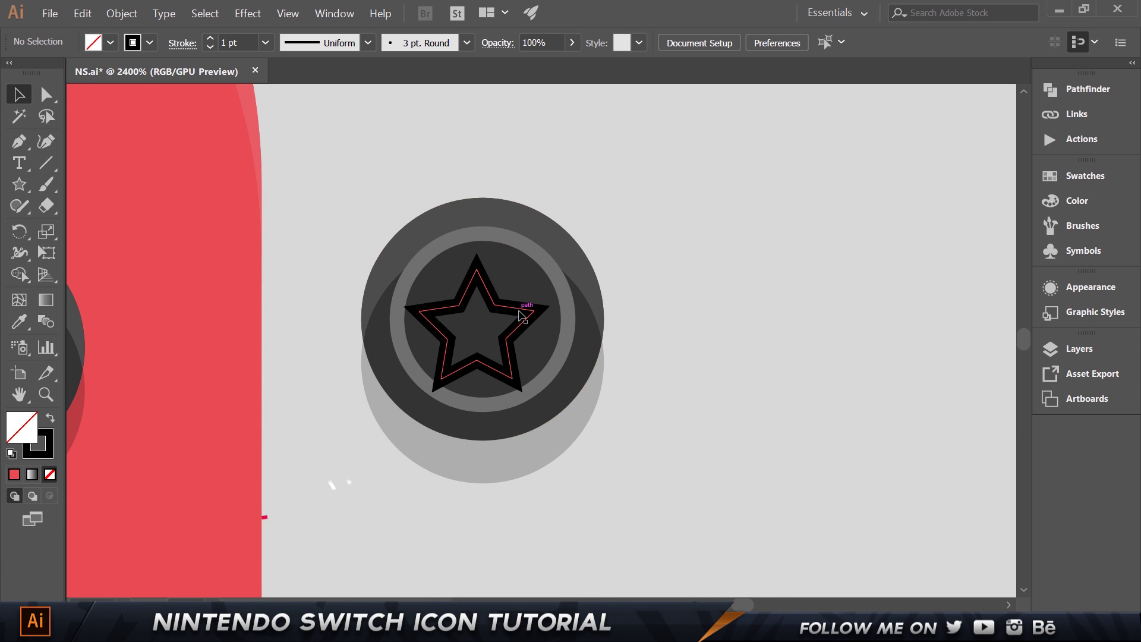
Group the star, the grey ring and all the circles of the round button
key(ctrl+plus)
drag(693, 549, 295, 209)
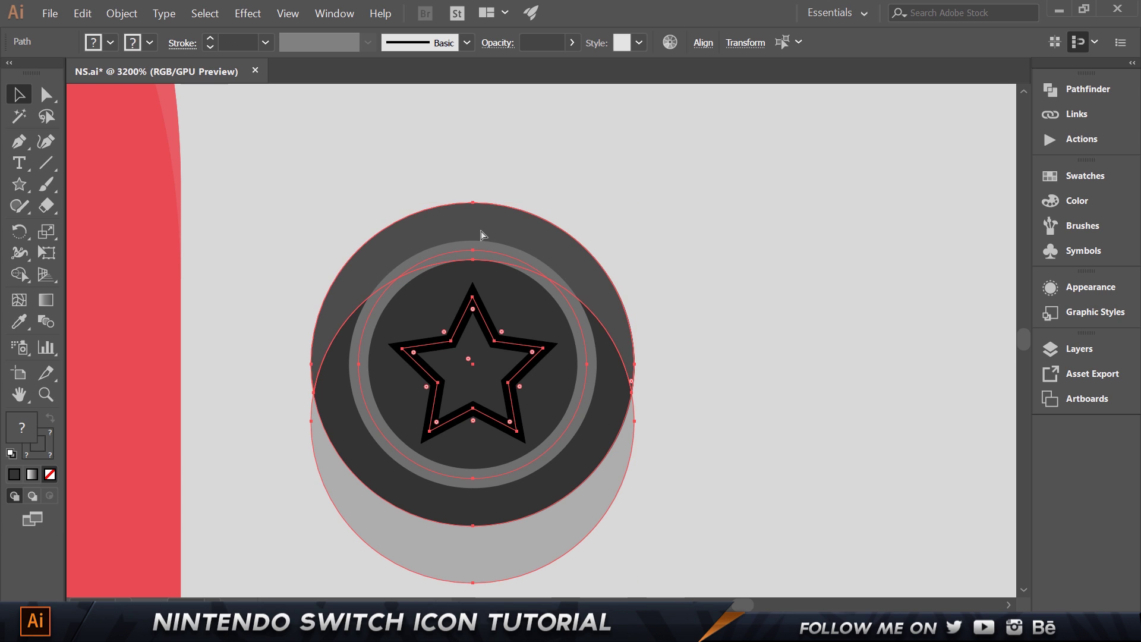
key(ctrl+g)
key(ctrl+minus)
key(ctrl+minus)
key(ctrl+minus)
key(ctrl+minus)
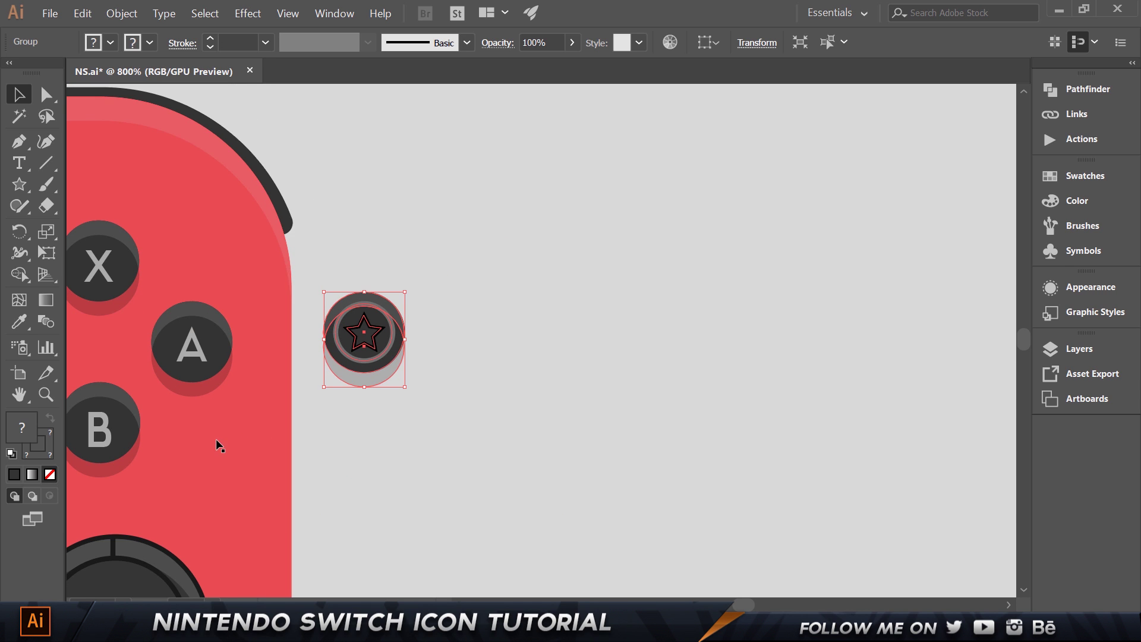
Place the grouped star button on the red controller, below the analog stick and slightly towards the console
click(511, 315)
click(262, 438)
key(ctrl+minus)
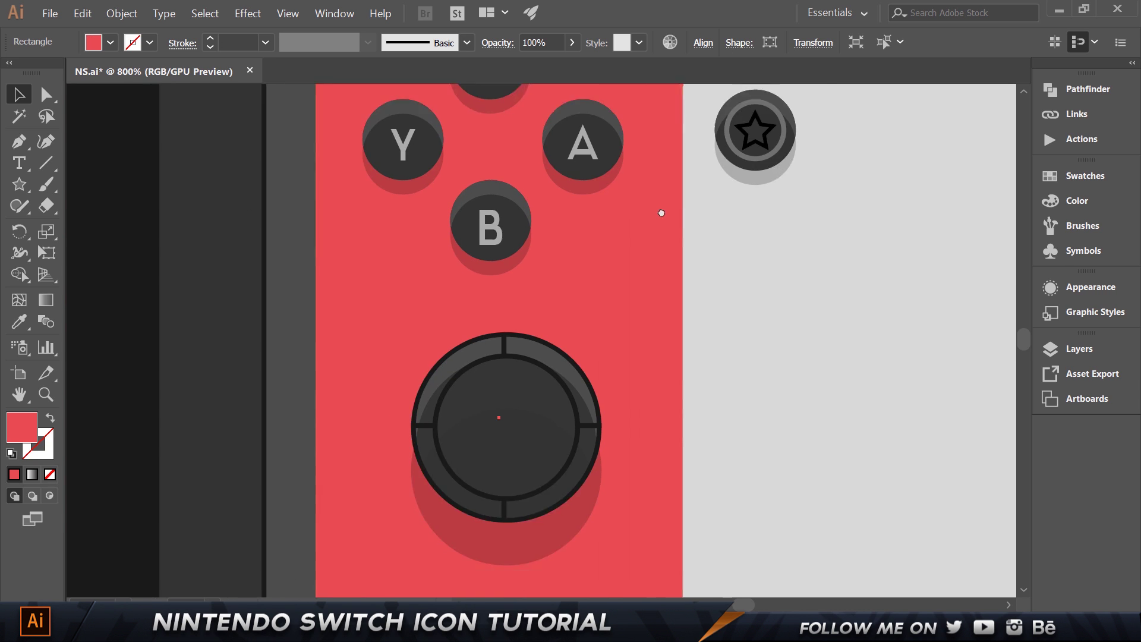
key(ctrl+minus)
drag(734, 145, 743, 153)
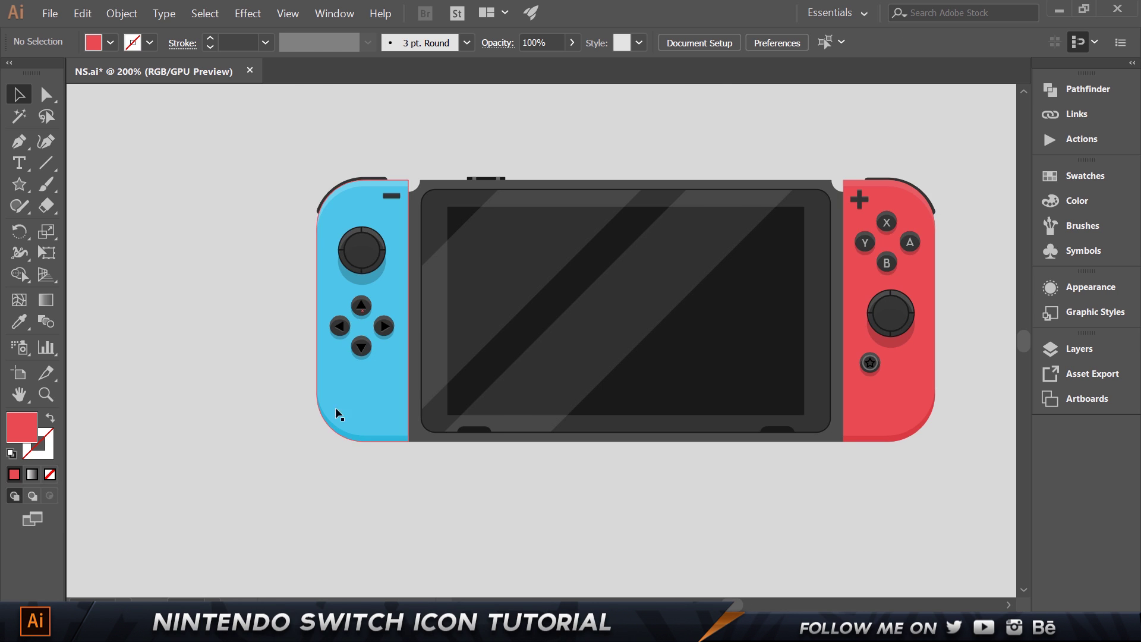
Create a 7 x 7 px rounded rectangle with a 1 px corner radius beside the blue controller
scroll(332, 406, up, 3)
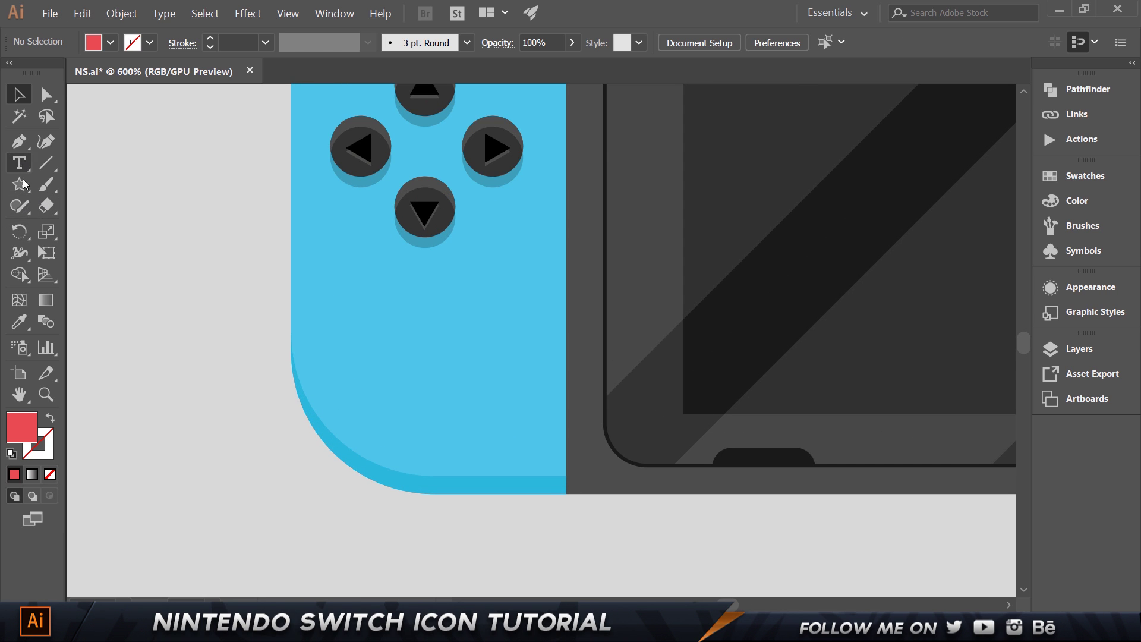
drag(24, 184, 90, 205)
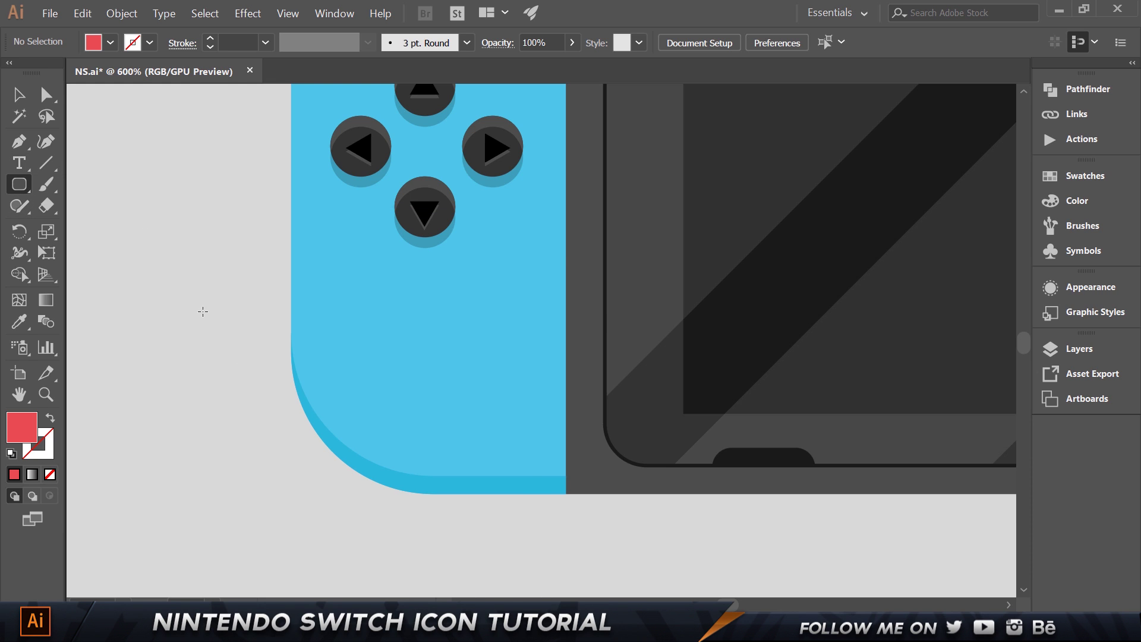
click(680, 318)
text(7)
key(Tab)
text(7)
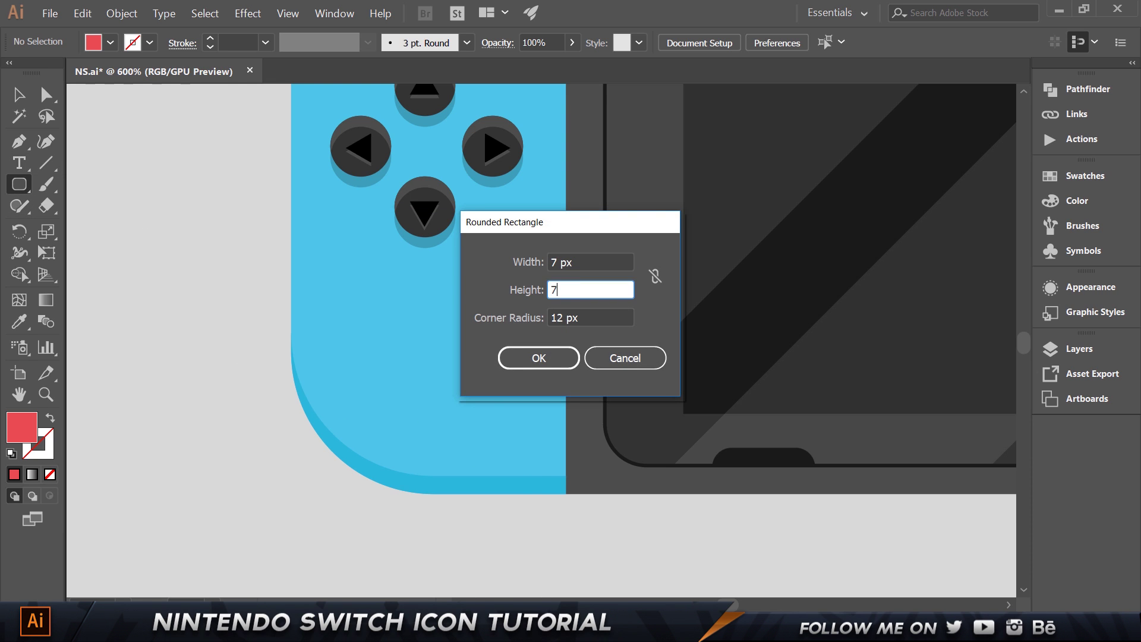
key(Tab)
text(1)
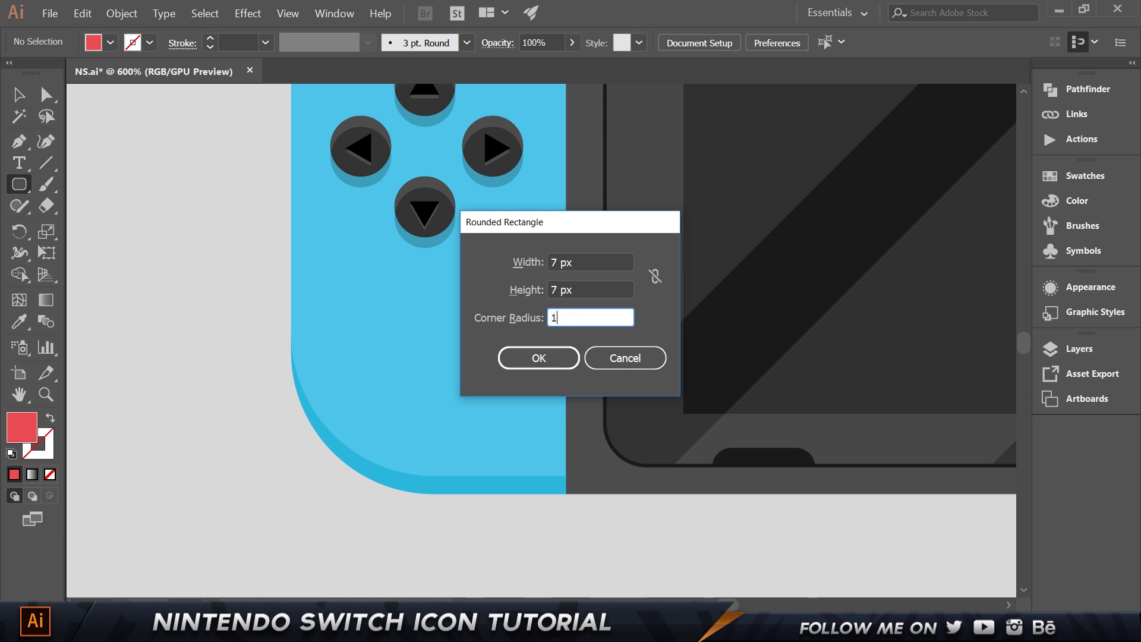
key(Return)
Fill the rounded square with dark grey #333333
double_click(33, 431)
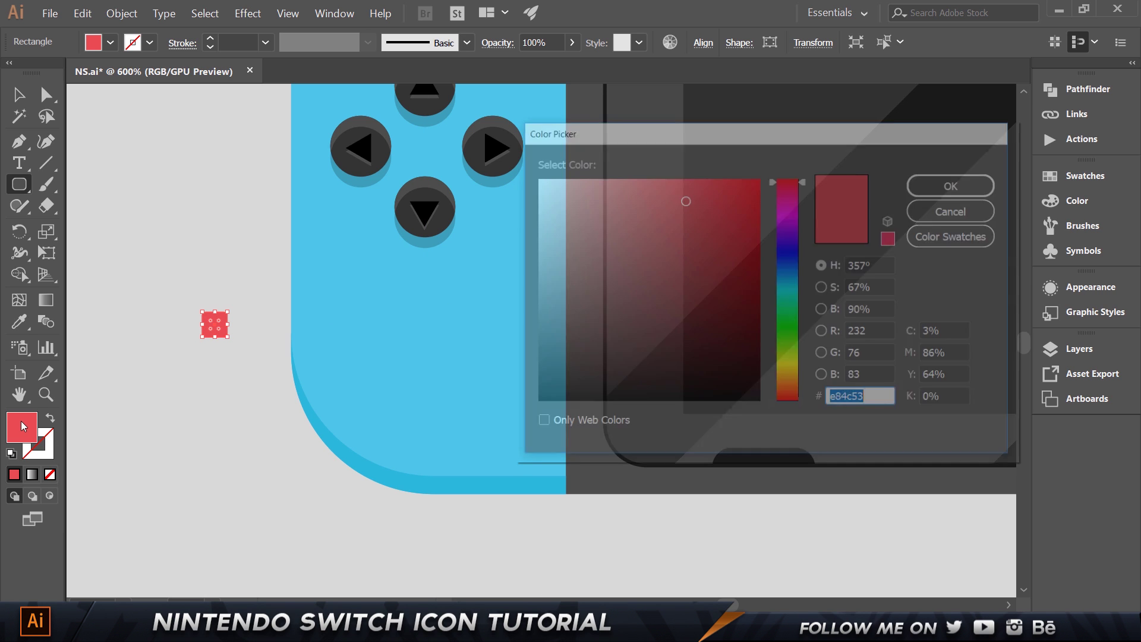
text(333333)
key(Return)
key(v)
Duplicate the rounded square one nudge upward and recolour the copy in the lighter dark grey of the other buttons' upper edges
key(ctrl+plus)
key(ctrl+plus)
key(ctrl+plus)
key(ctrl+plus)
key(ctrl+plus)
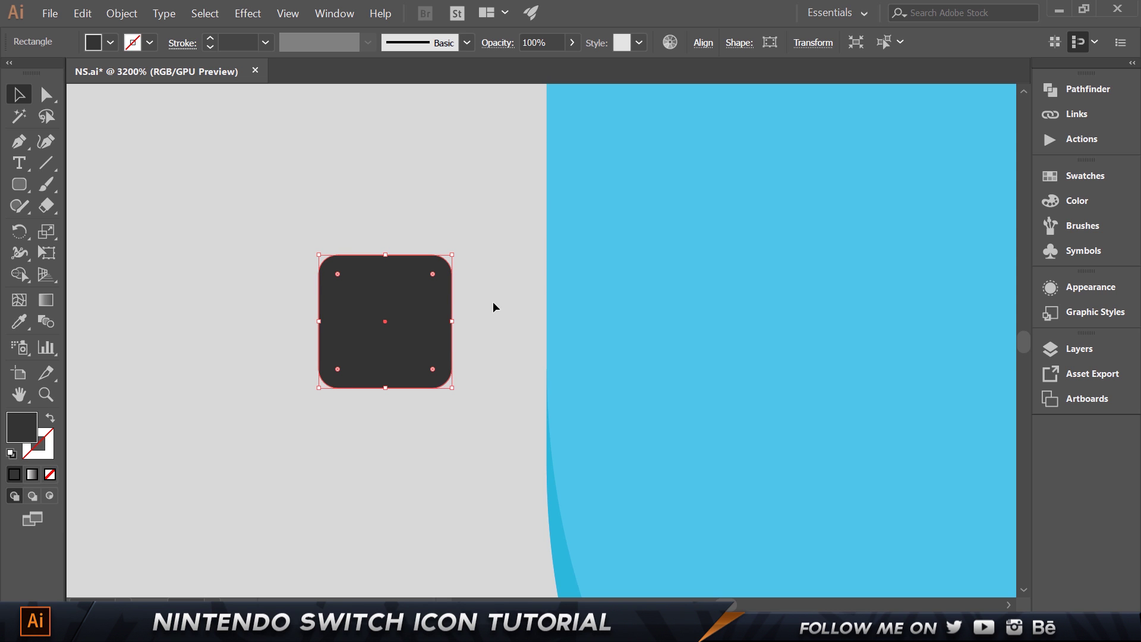
key(alt+Up)
double_click(21, 422)
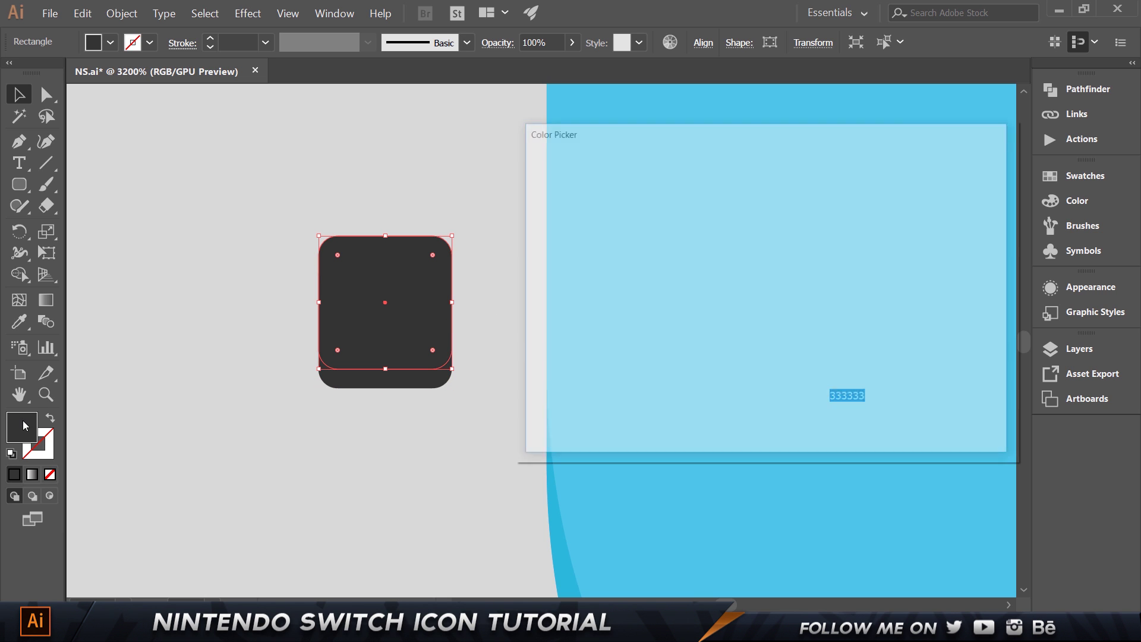
text(4d4d44)
key(Return)
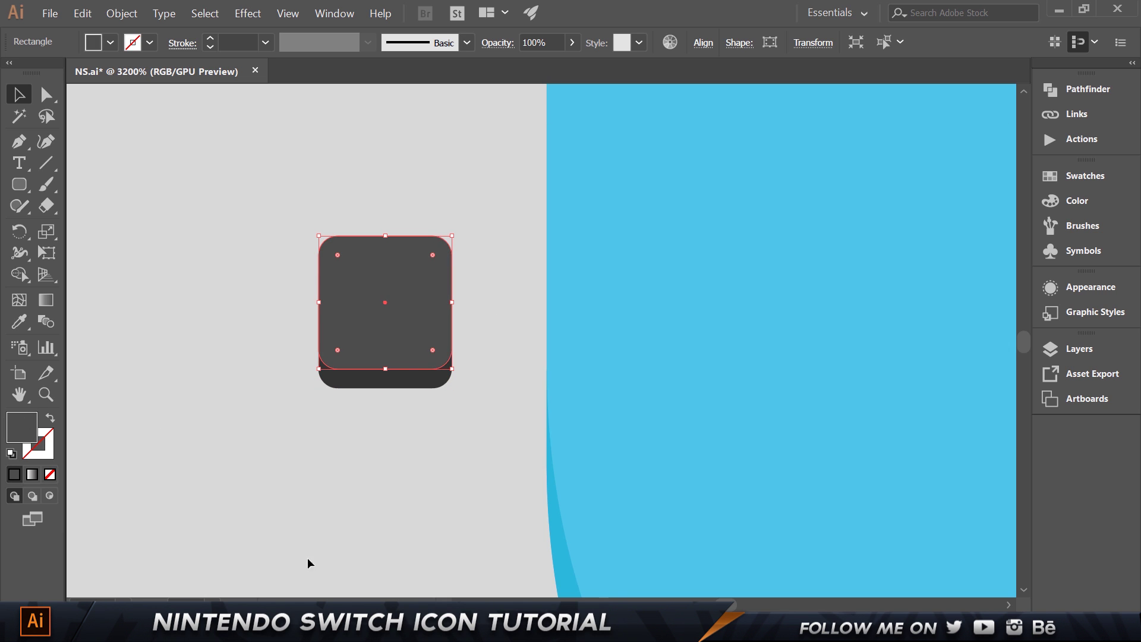
Arrange the lighter square behind the dark one and duplicate the dark square one nudge downward
key(Down)
key(ctrl+bracketleft)
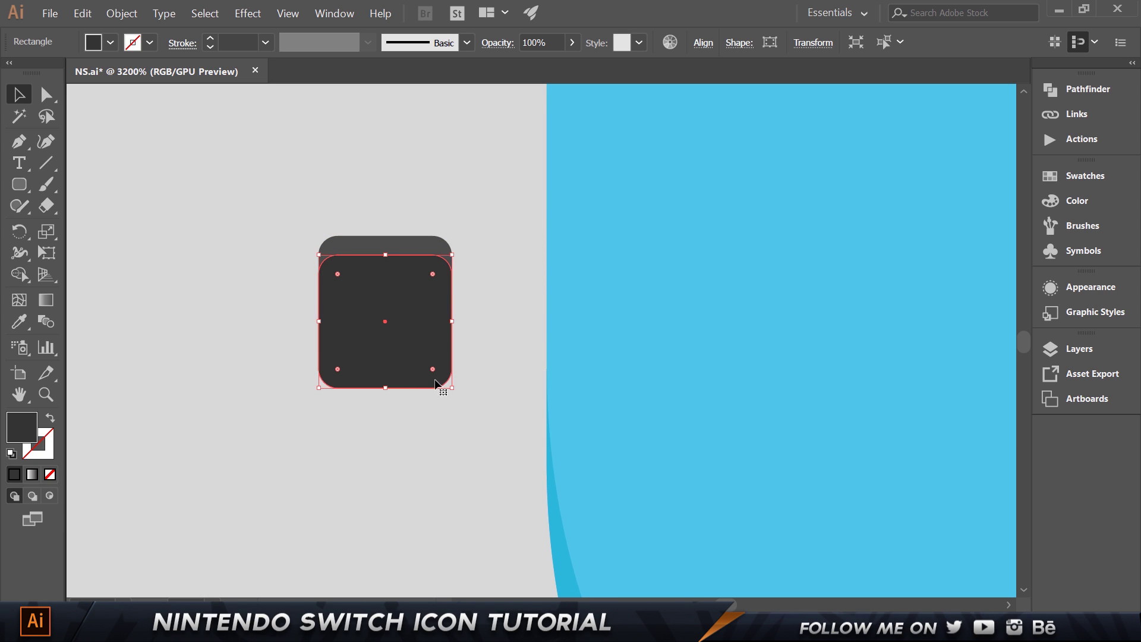
click(404, 332)
key(Down)
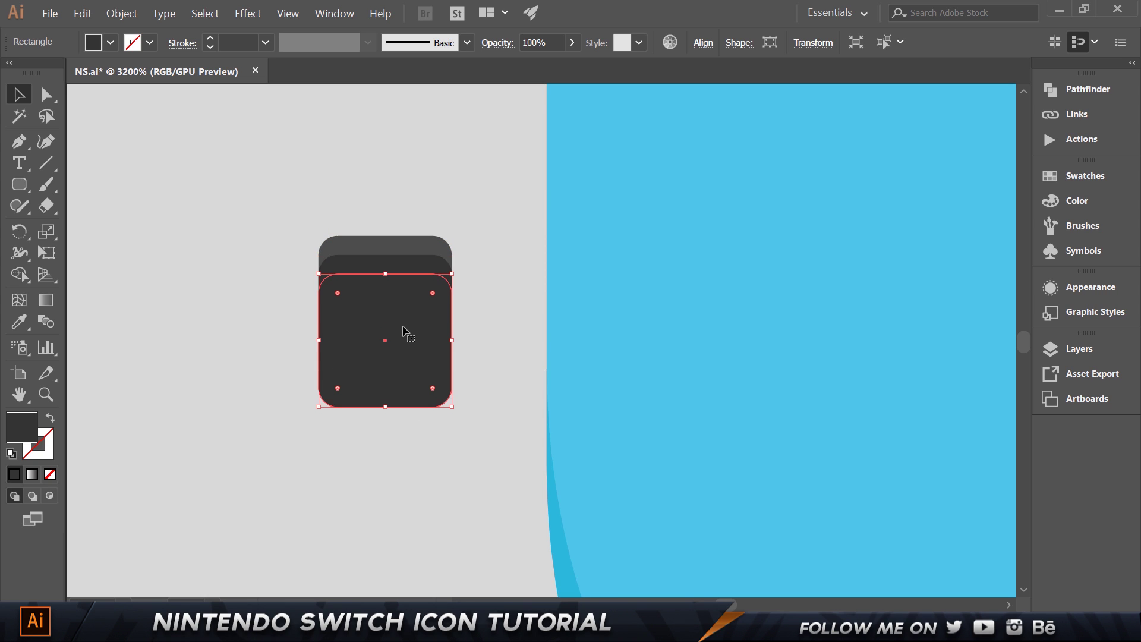
Fill the lowest rounded square with black (#000000) and open its appearance settings
double_click(22, 428)
drag(596, 345, 507, 433)
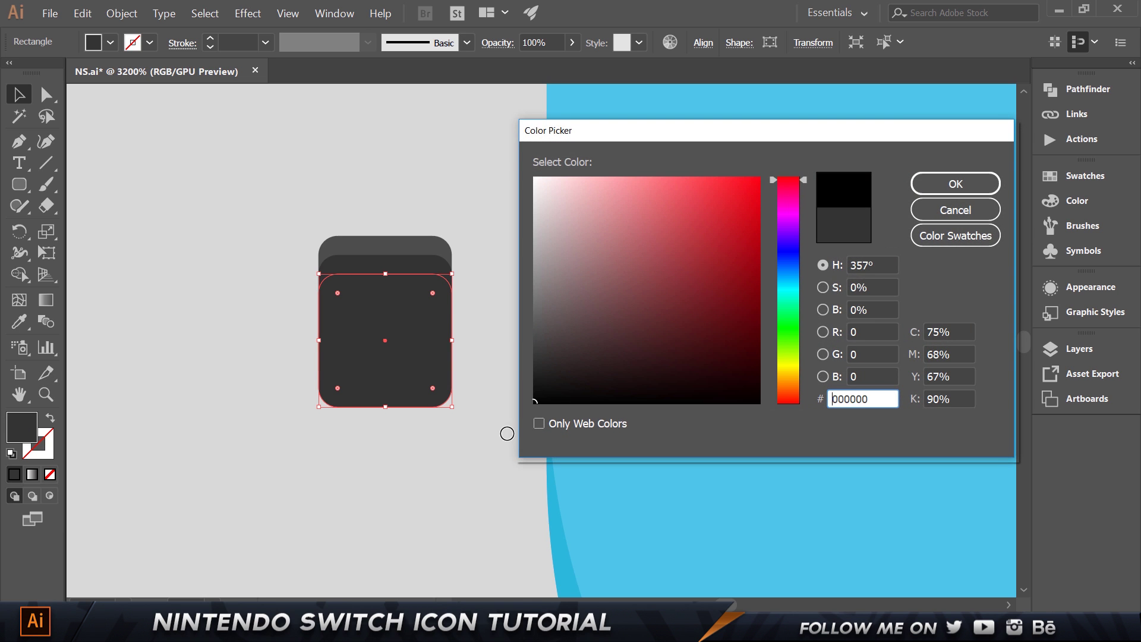
click(973, 175)
click(1078, 287)
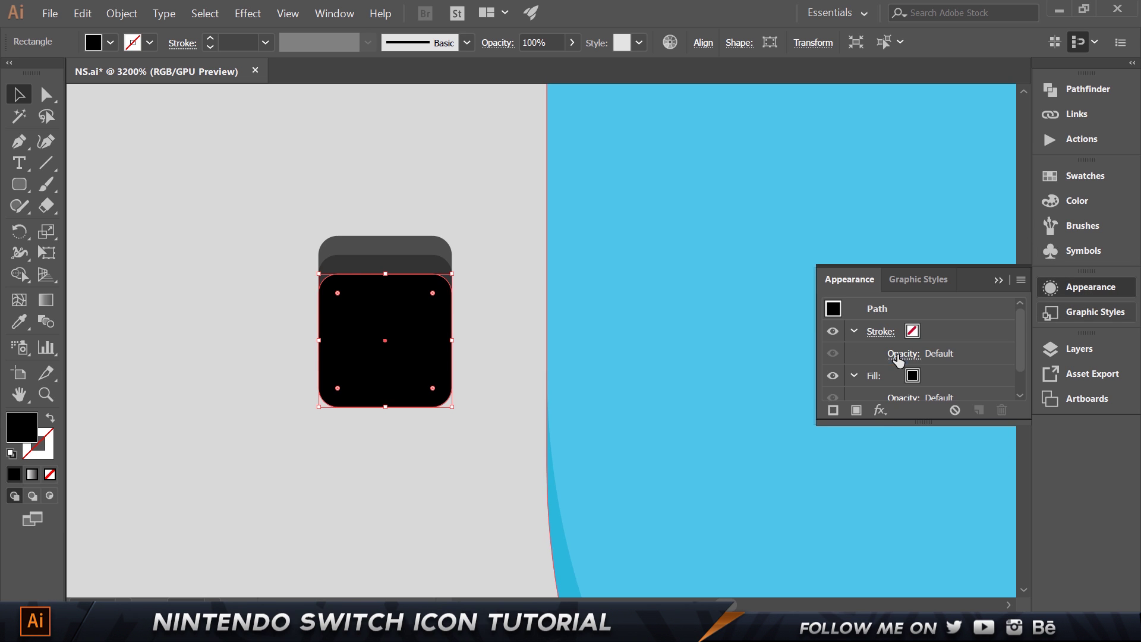
click(900, 353)
text(20)
key(Return)
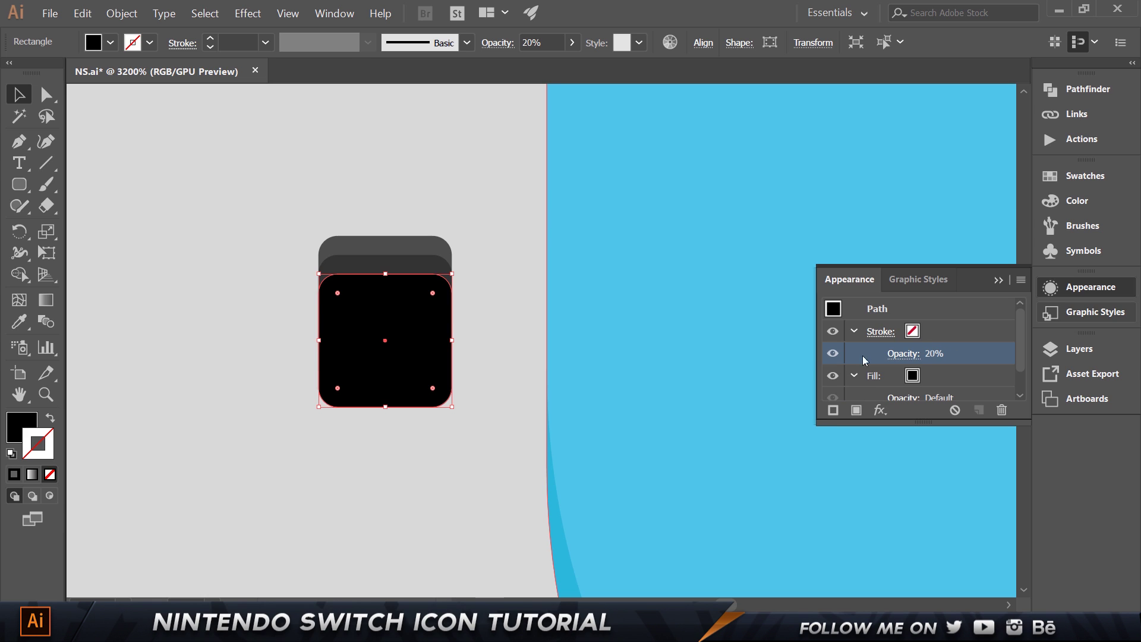
click(905, 353)
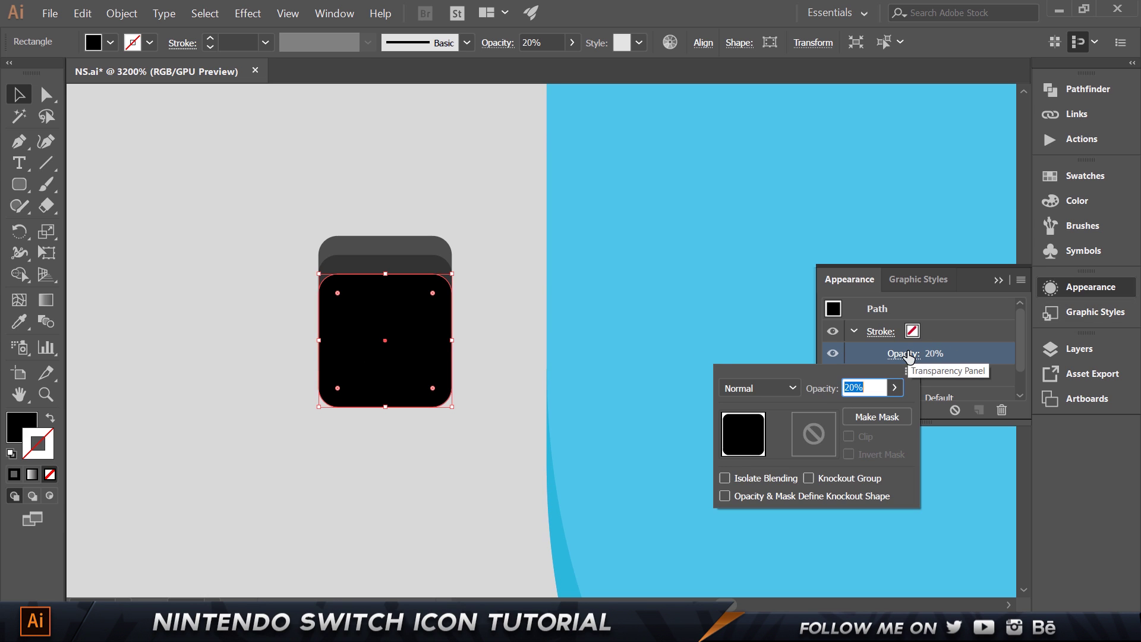
text(100)
key(Return)
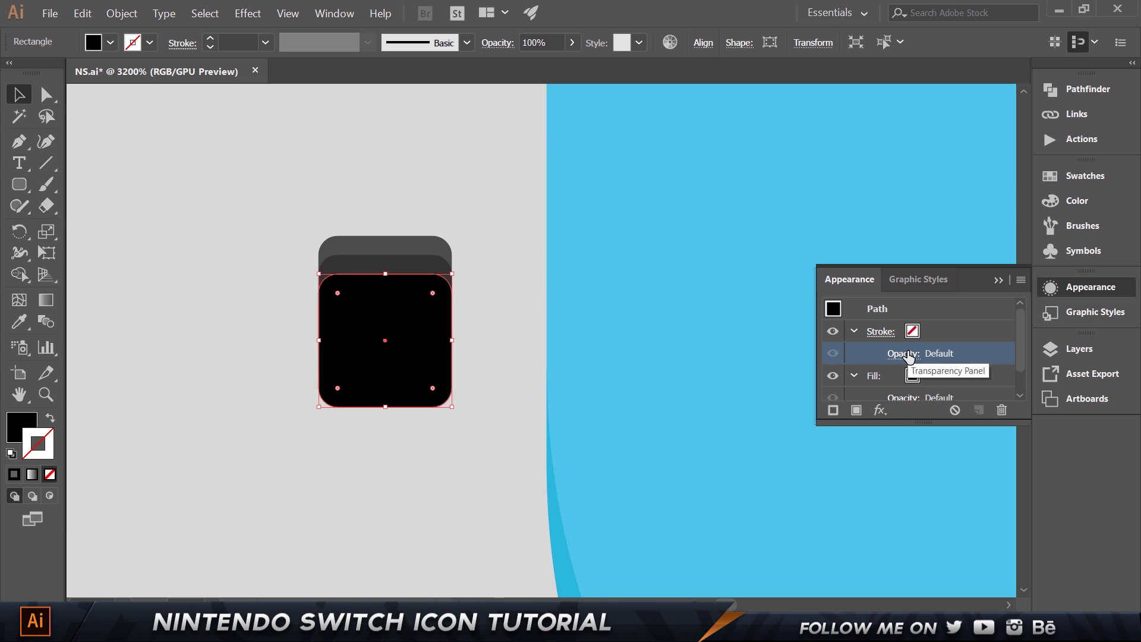
Set the black square's fill opacity to 20% and send it behind the other squares as a shadow
click(913, 399)
text(20)
key(Return)
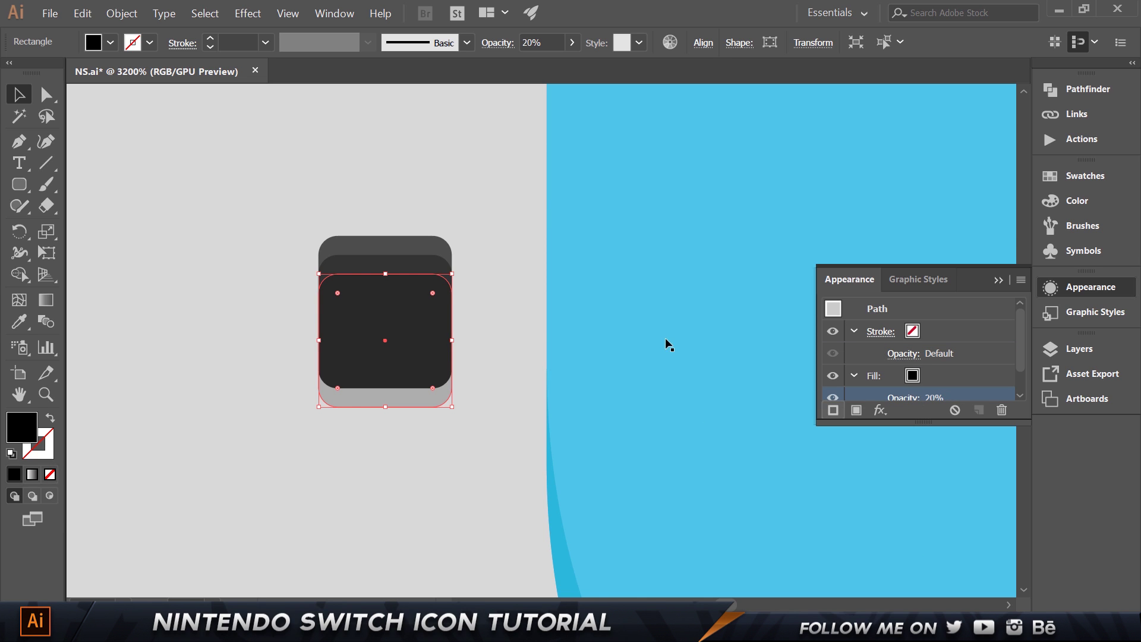
click(501, 278)
click(432, 275)
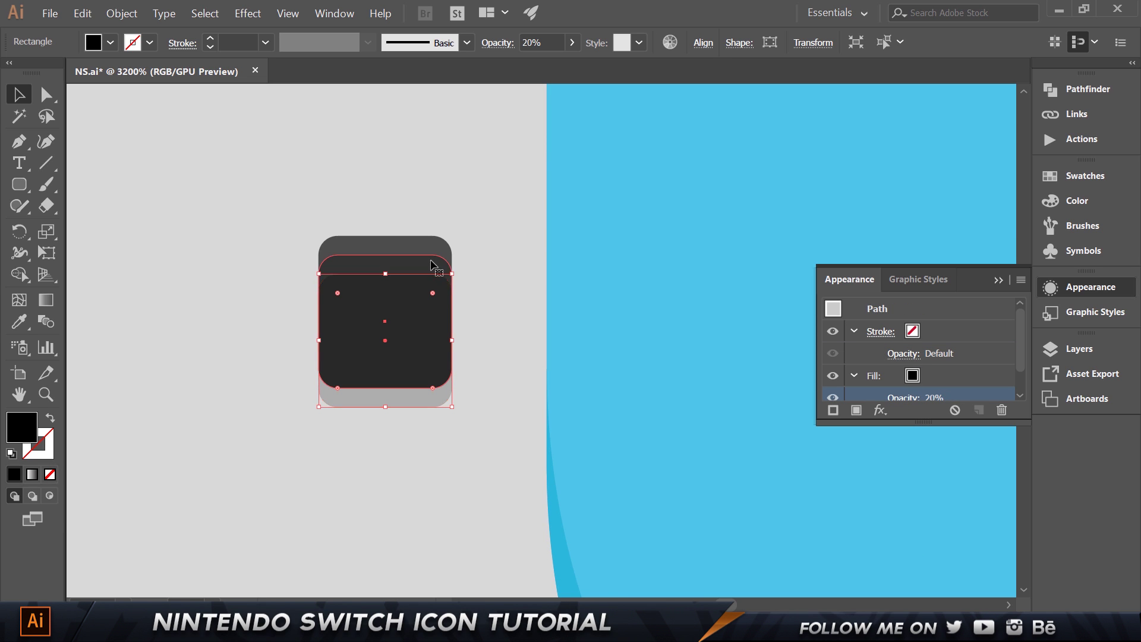
key(ctrl+shift+bracketleft)
click(504, 259)
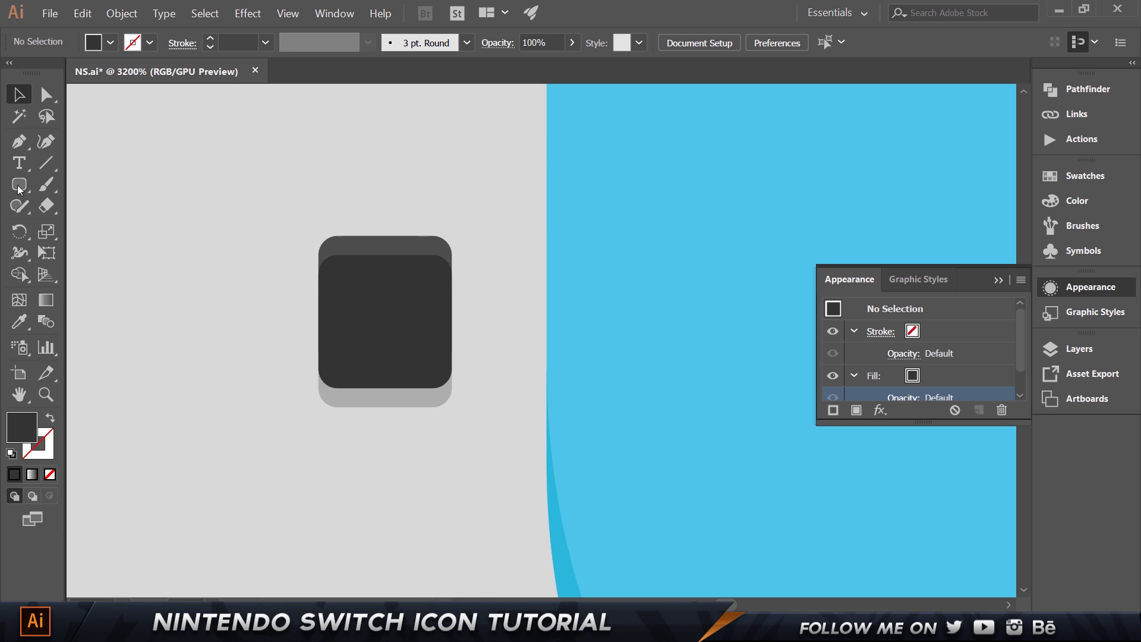
Create a 7 x 7 px circle with the Ellipse tool next to the square button
drag(19, 184, 67, 231)
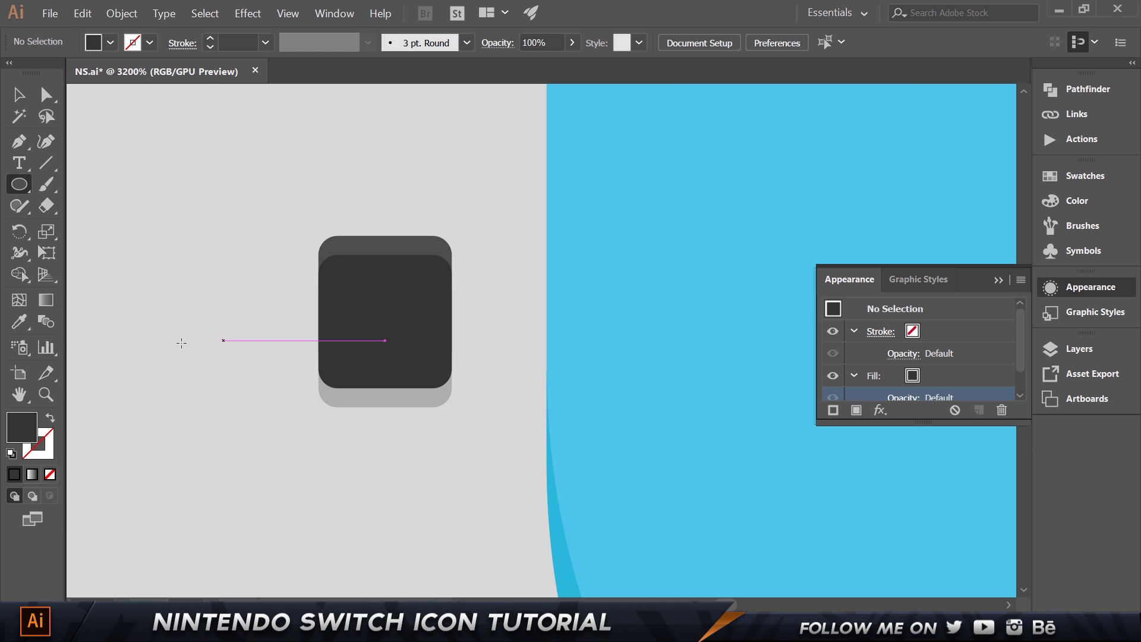
click(385, 340)
text(7)
key(Tab)
text(7)
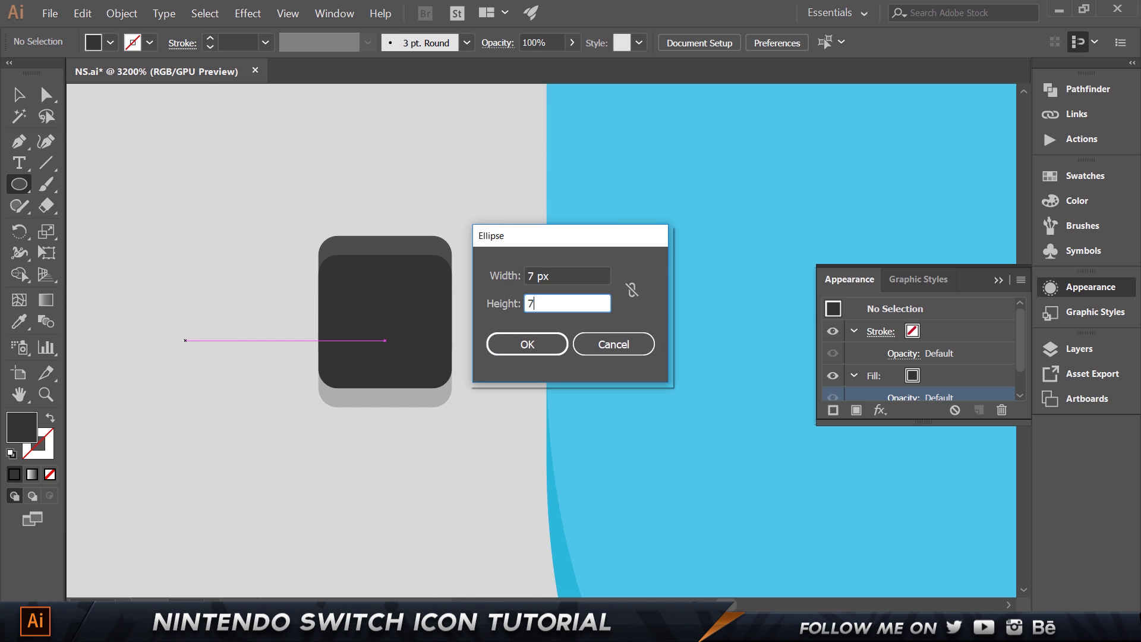
key(Return)
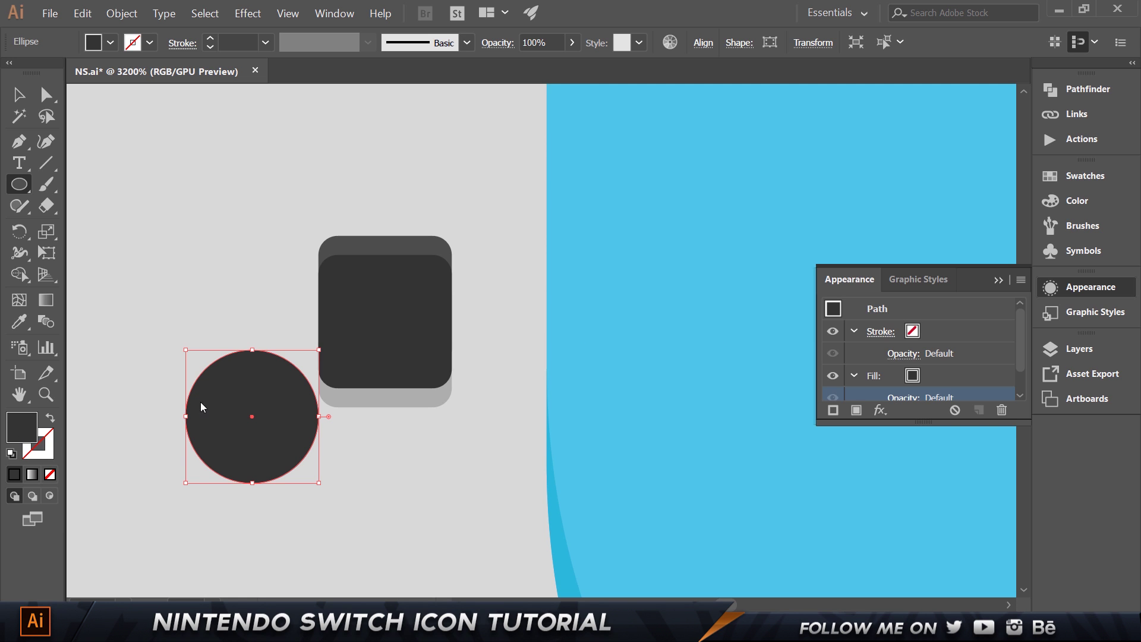
Colour the circle black (#000000) and swap its fill to the stroke, making it an unfilled ring
double_click(37, 423)
drag(677, 296, 509, 409)
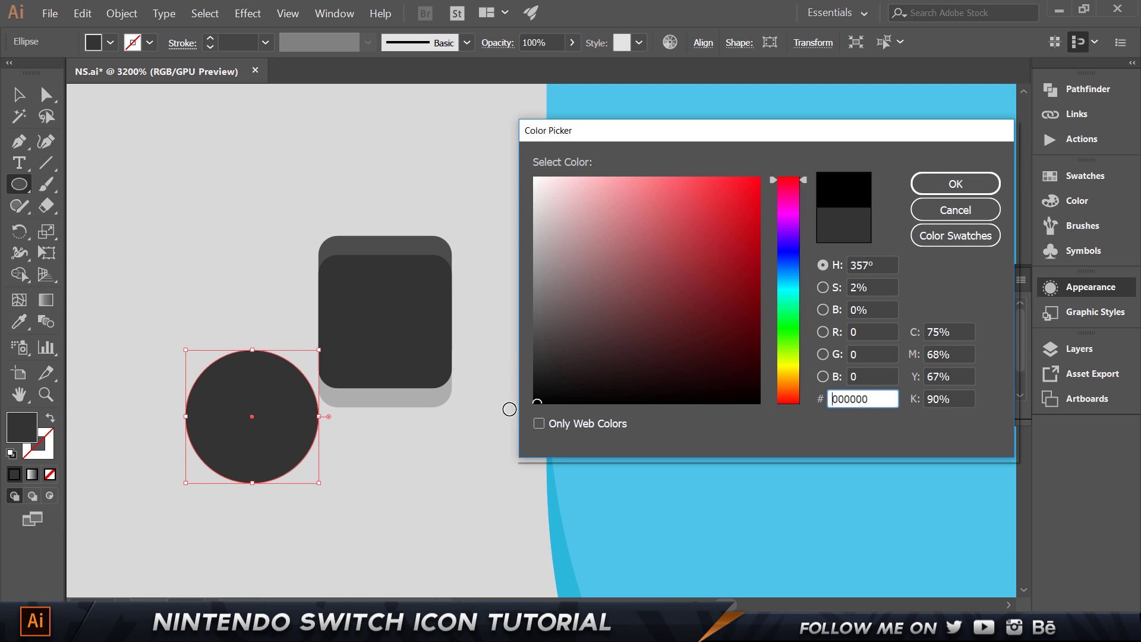
click(955, 184)
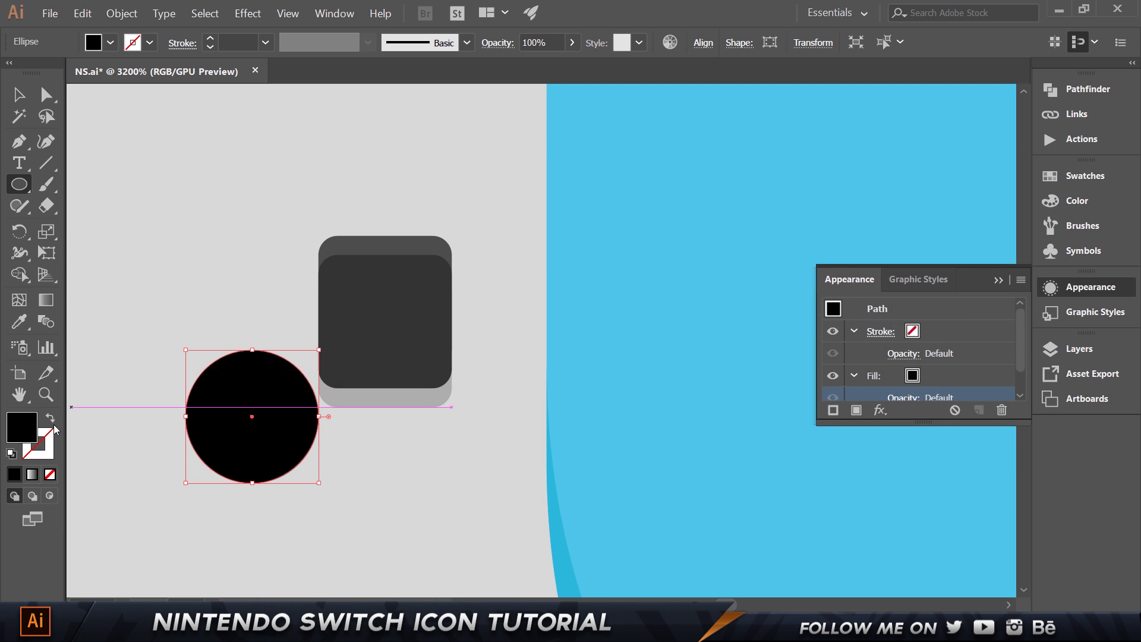
click(51, 420)
key(v)
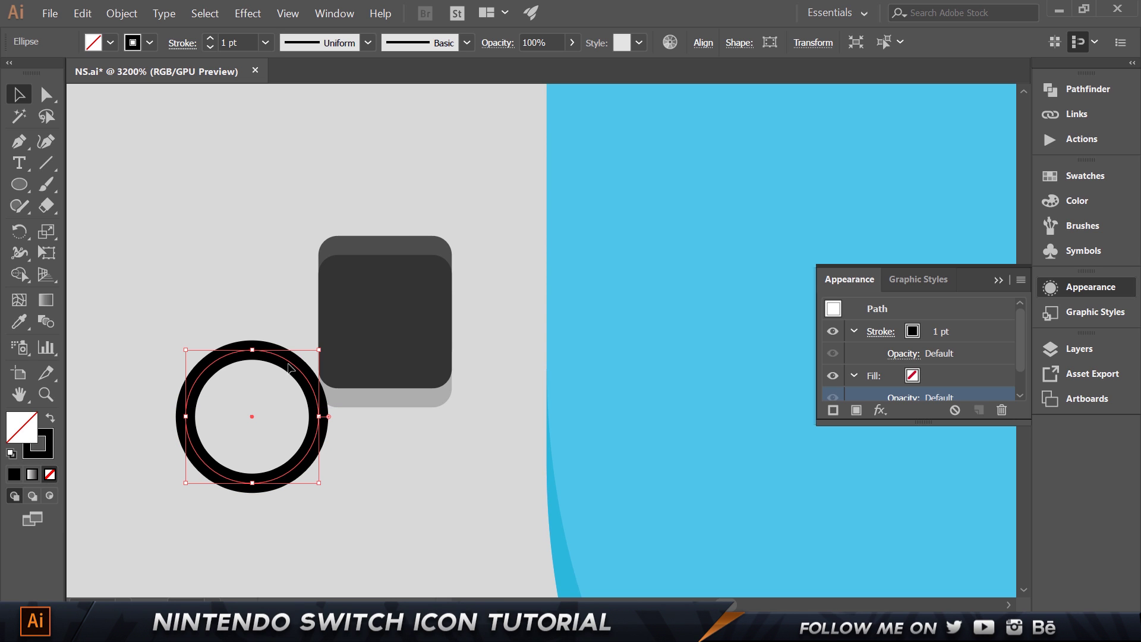
Shrink the black ring, give it a 0.7 pt stroke and centre it on the square button
drag(383, 301, 285, 364)
click(267, 357)
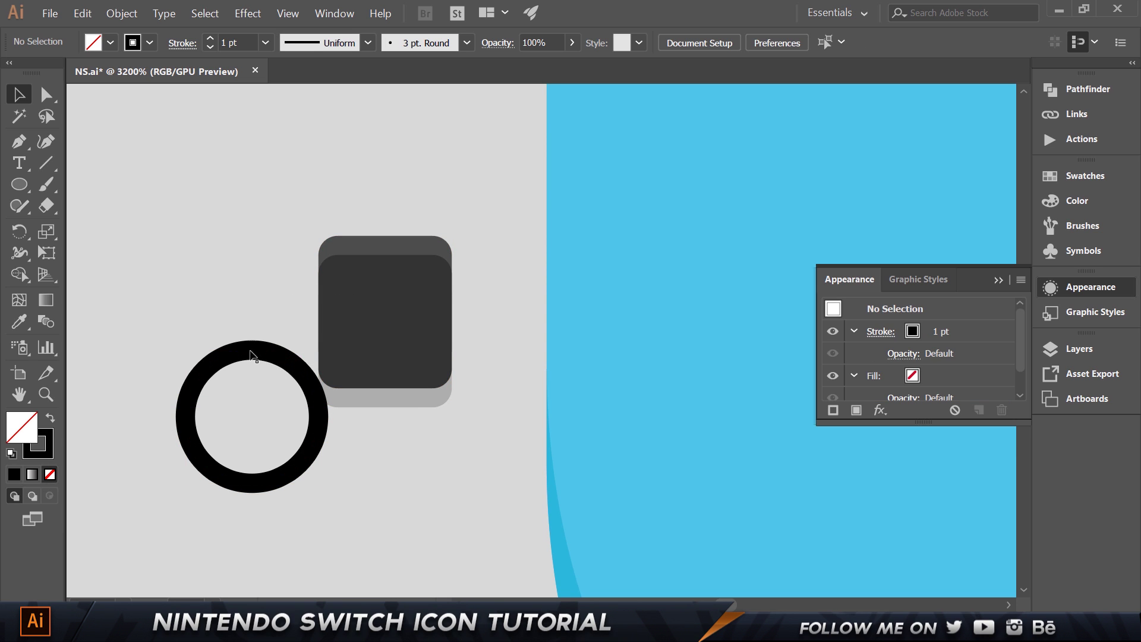
drag(237, 332, 381, 245)
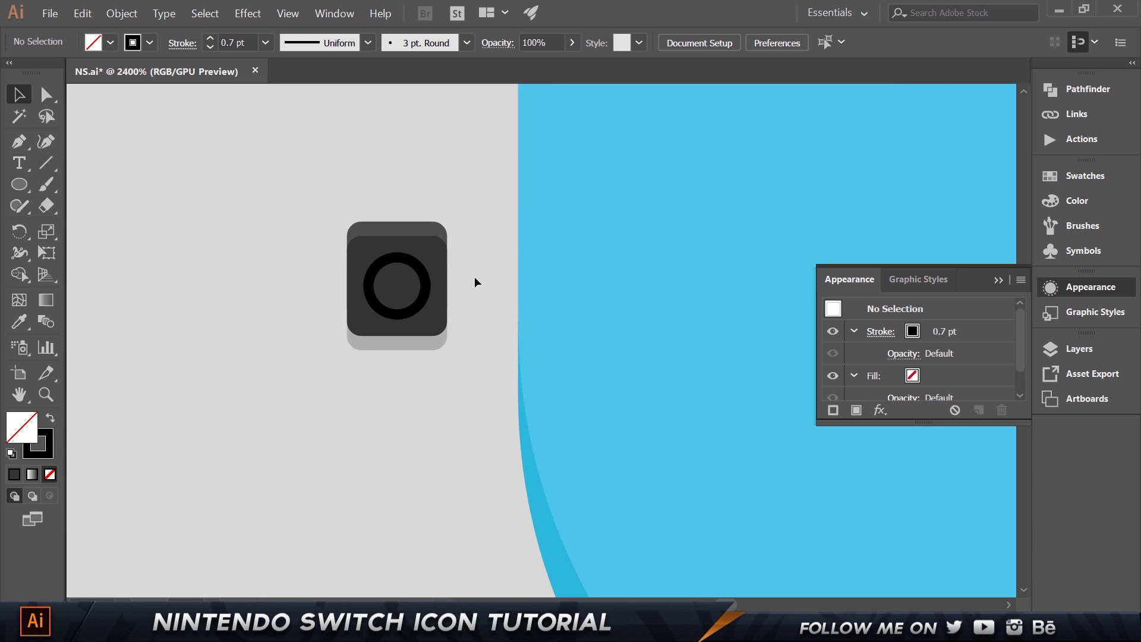
Group the square button with its ring and place it on the blue controller, below the arrow buttons near the console side
drag(278, 138, 475, 362)
key(ctrl+g)
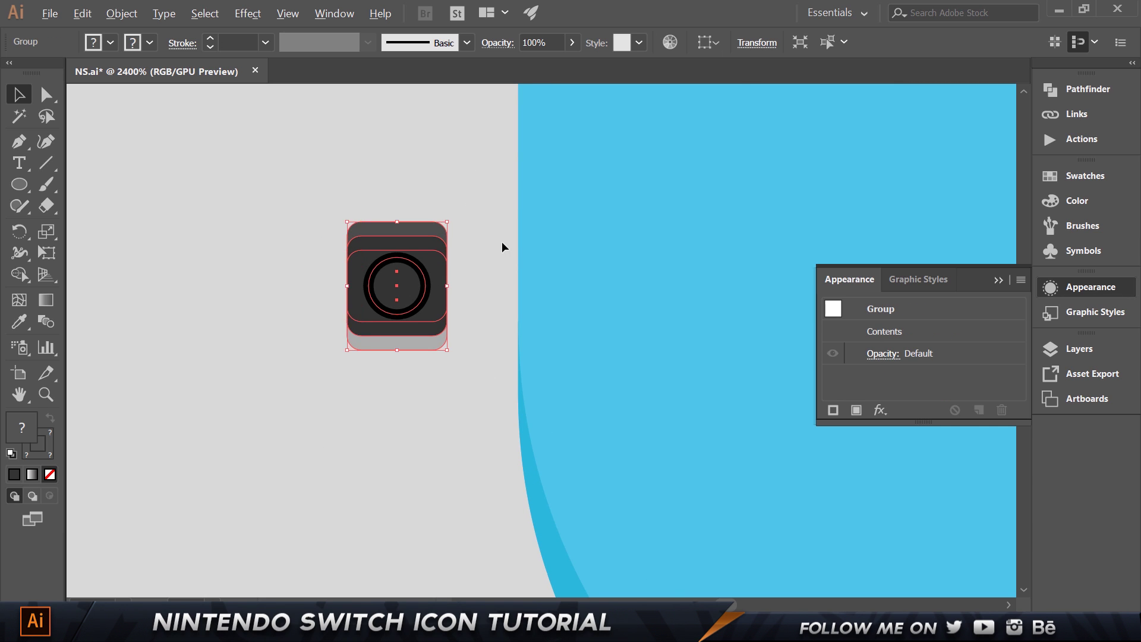
alt+scroll(501, 241, down, 3)
click(1002, 282)
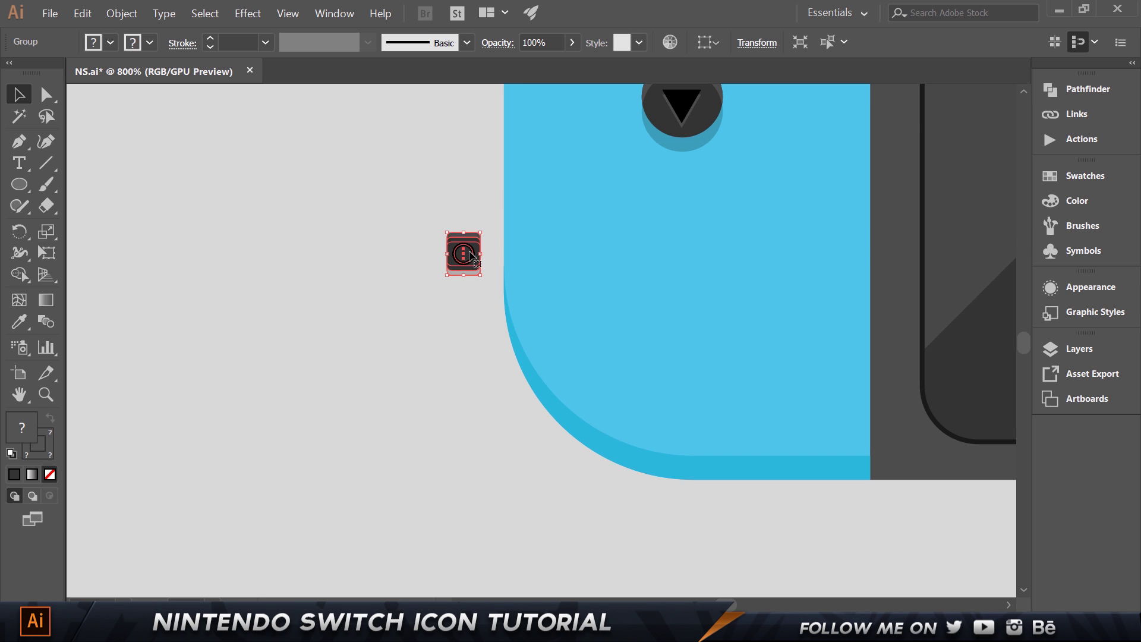
drag(467, 256, 783, 226)
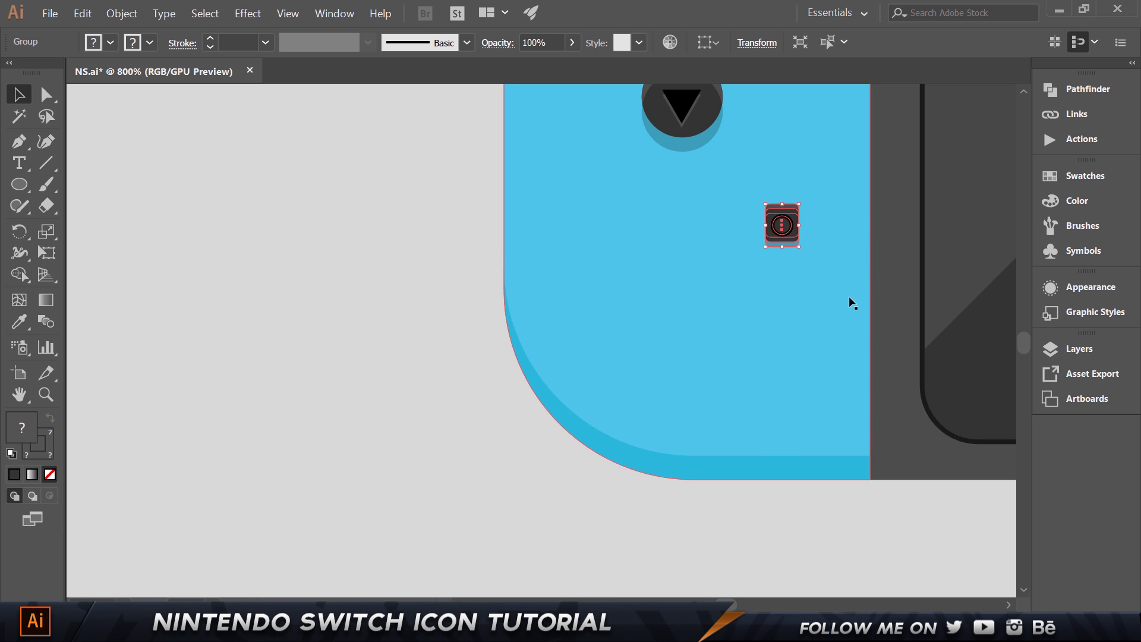
Nudge the square ringed button slightly closer to the arrow buttons and the console side, and clear the selection
alt+scroll(310, 362, down, 3)
alt+scroll(310, 358, up, 4)
drag(352, 325, 293, 295)
click(293, 297)
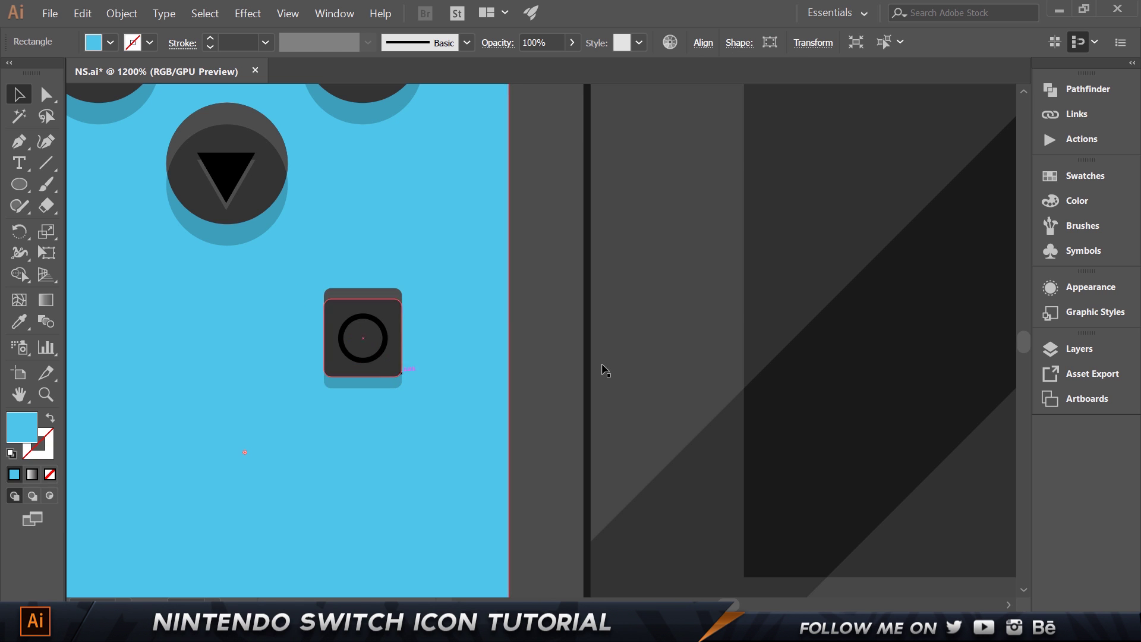
alt+scroll(604, 373, down, 2)
key(ctrl+shift+a)
key(ctrl+0)
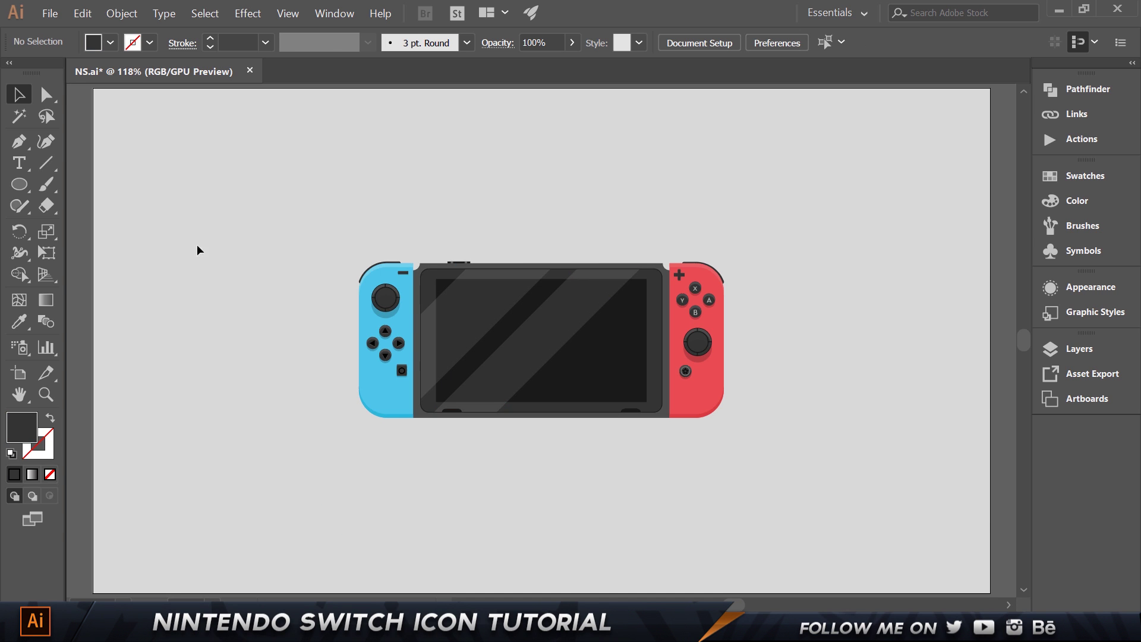
Add a new layer beneath the console artwork's layer and draw a dark rectangle over the left half of the artboard
click(1076, 349)
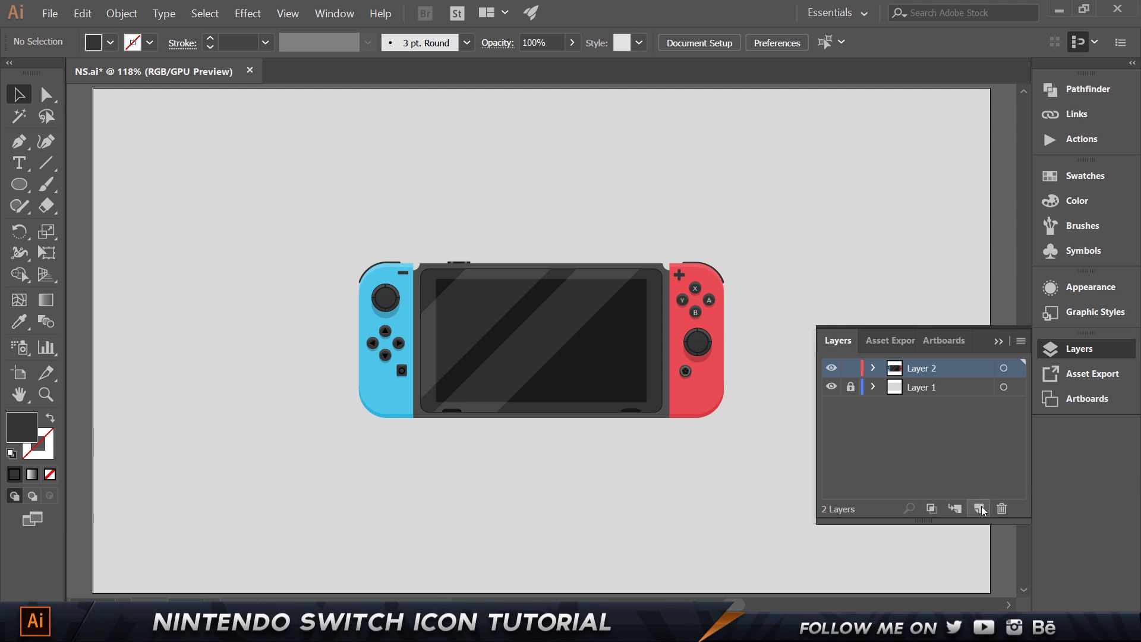
drag(901, 370, 915, 397)
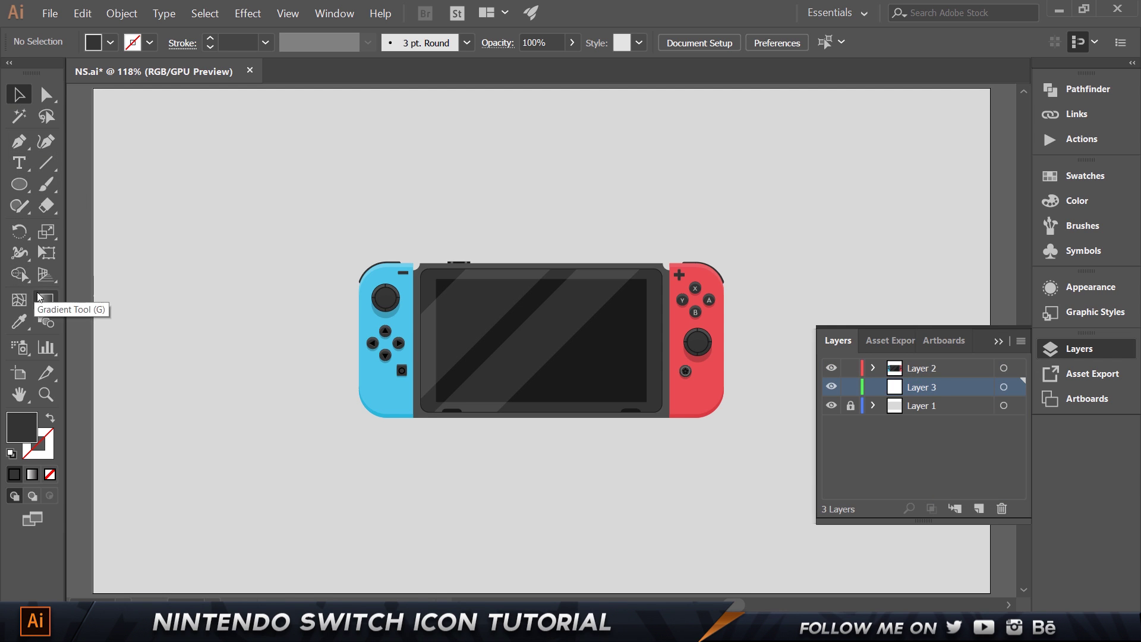
click(23, 187)
drag(23, 188, 76, 185)
drag(92, 88, 550, 528)
scroll(572, 291, up, 3)
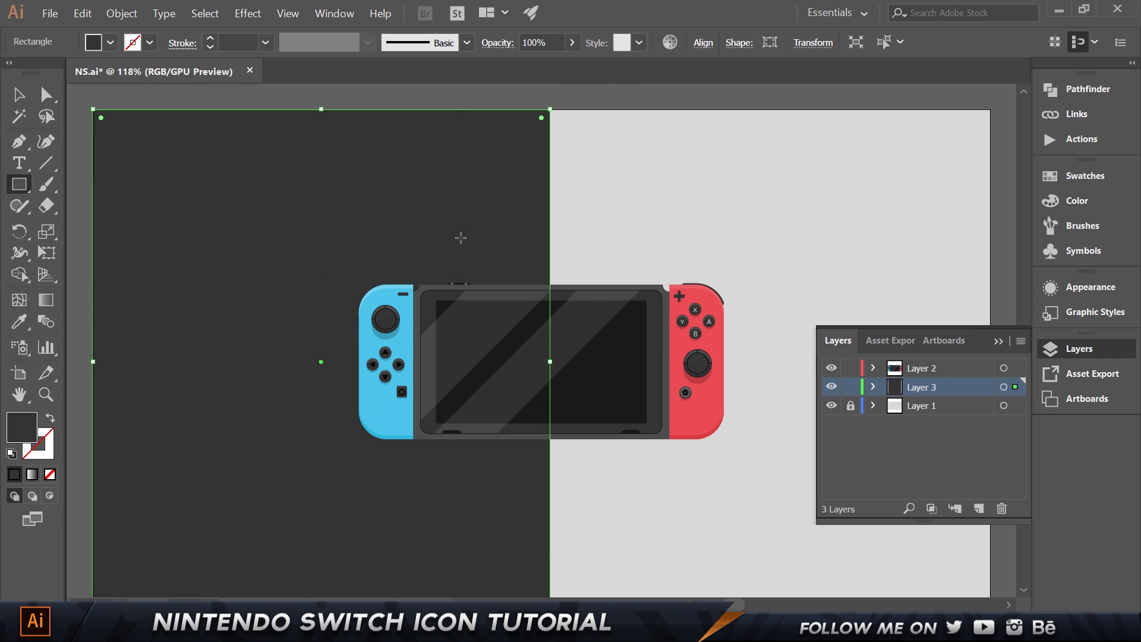
Fit the dark rectangle to the artboard's left half and duplicate it to cover the right half
key(v)
click(591, 285)
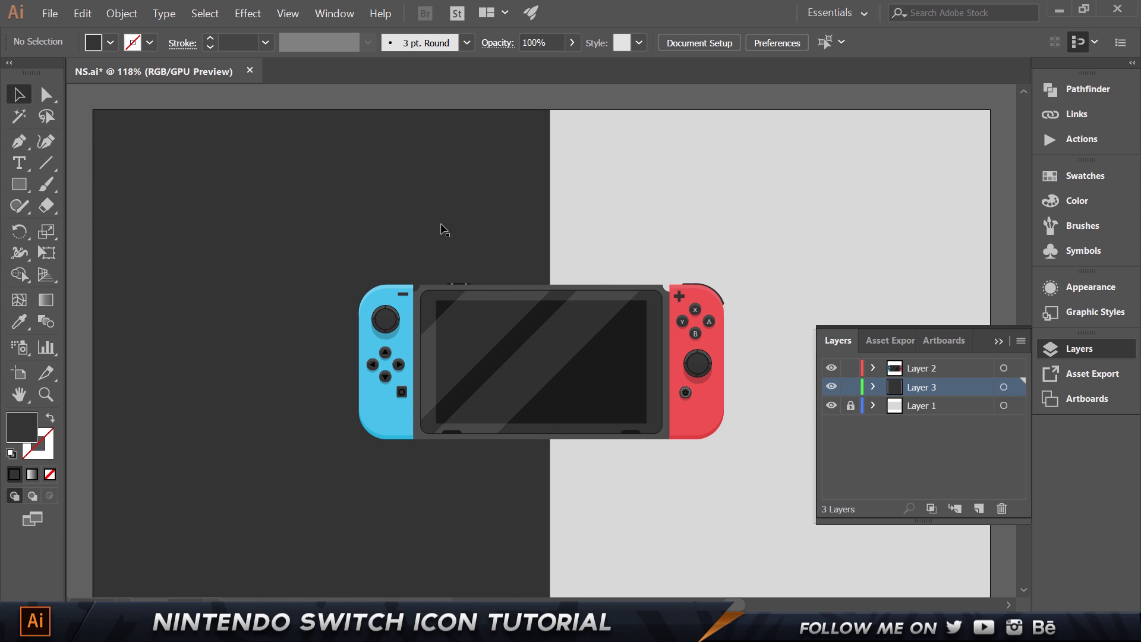
drag(374, 217, 780, 211)
Recolour the left background rectangle with the red controller's fill and the right one with the blue controller's fill, using the Eyedropper
click(300, 173)
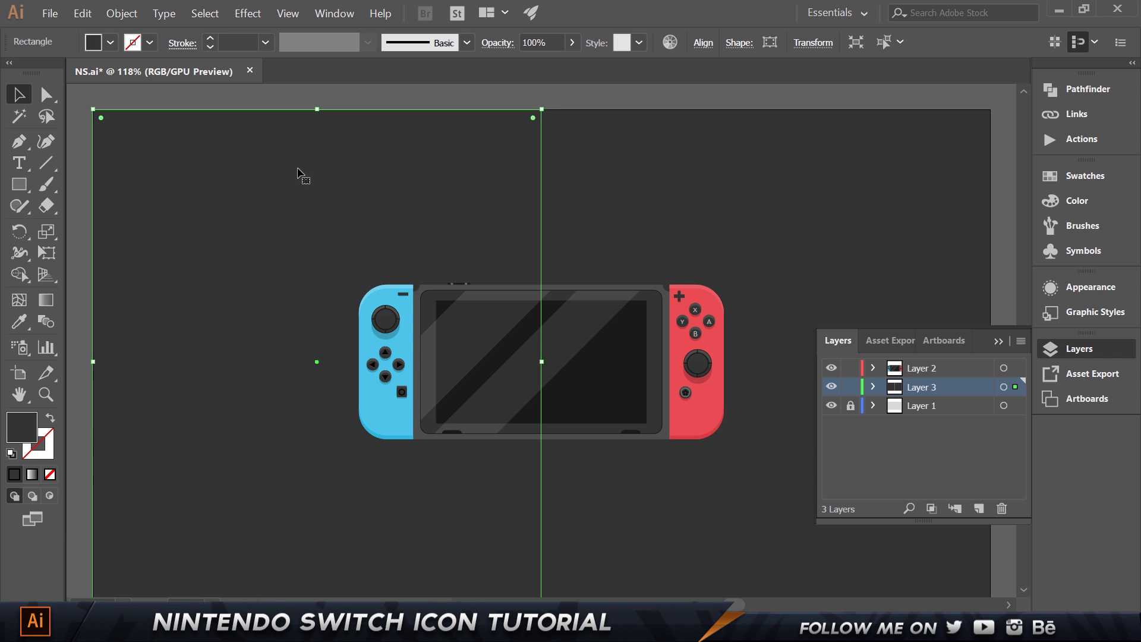
key(i)
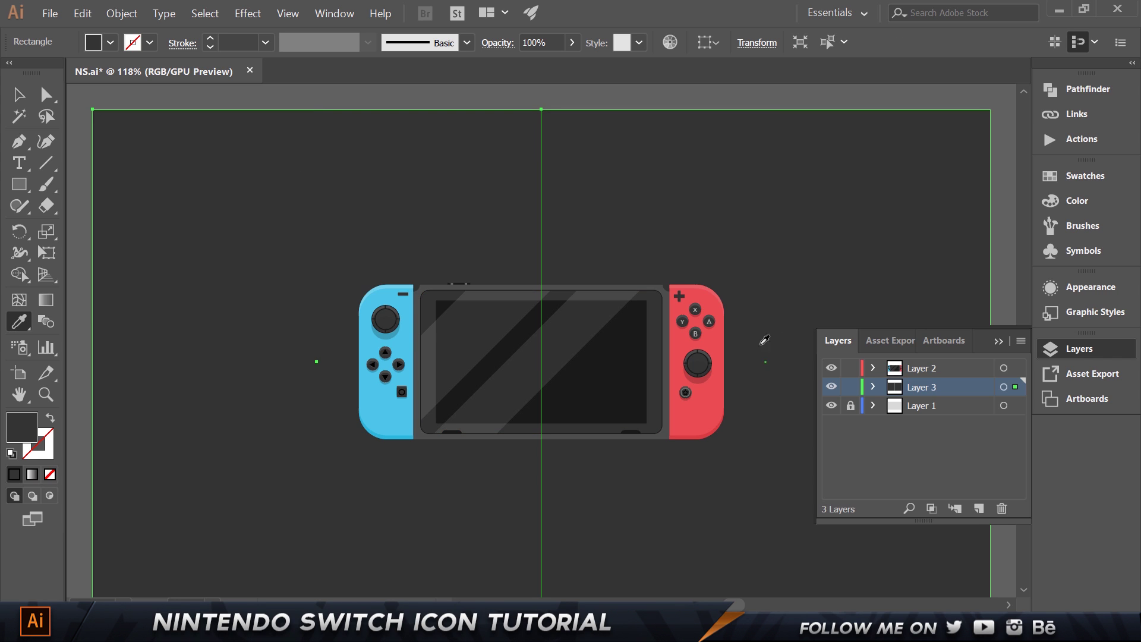
click(717, 333)
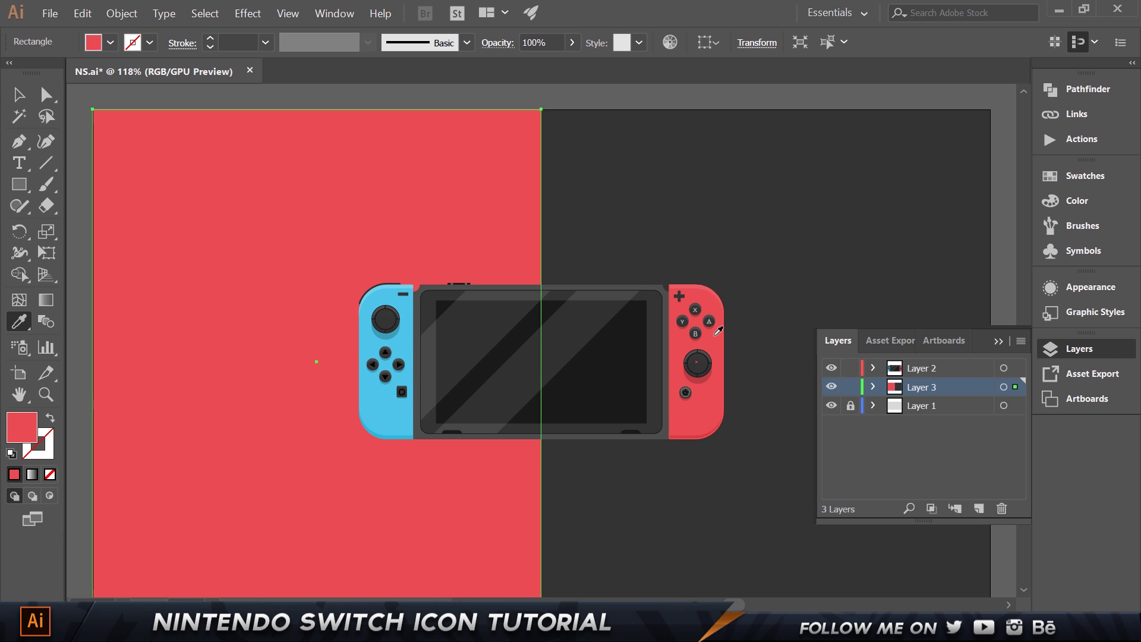
key(v)
click(696, 215)
key(i)
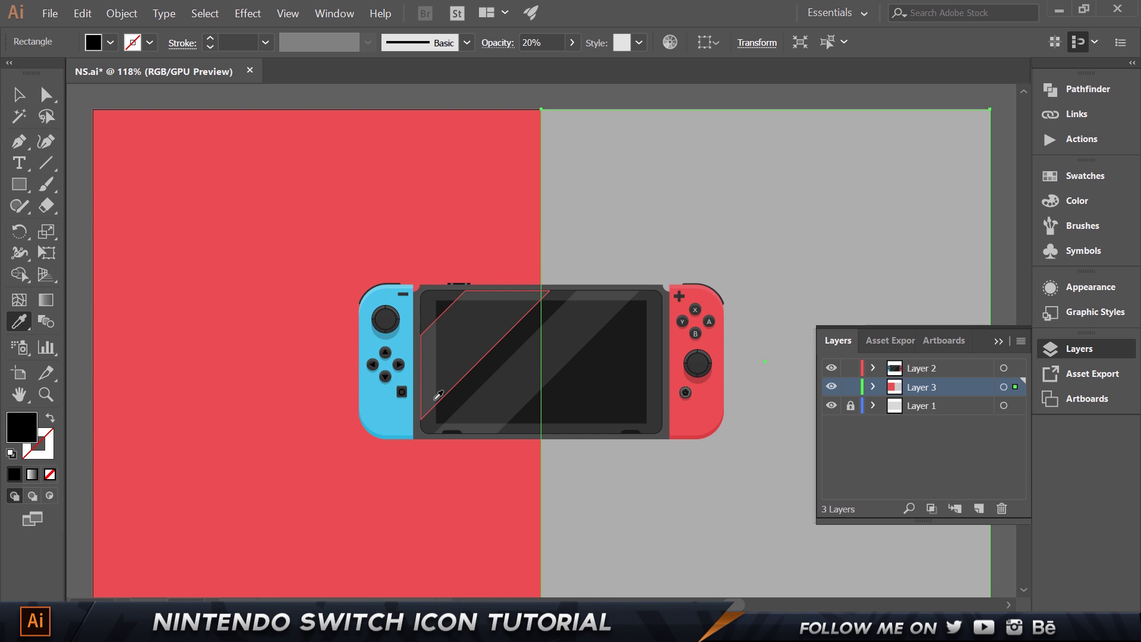
click(407, 342)
key(v)
key(ctrl+shift+a)
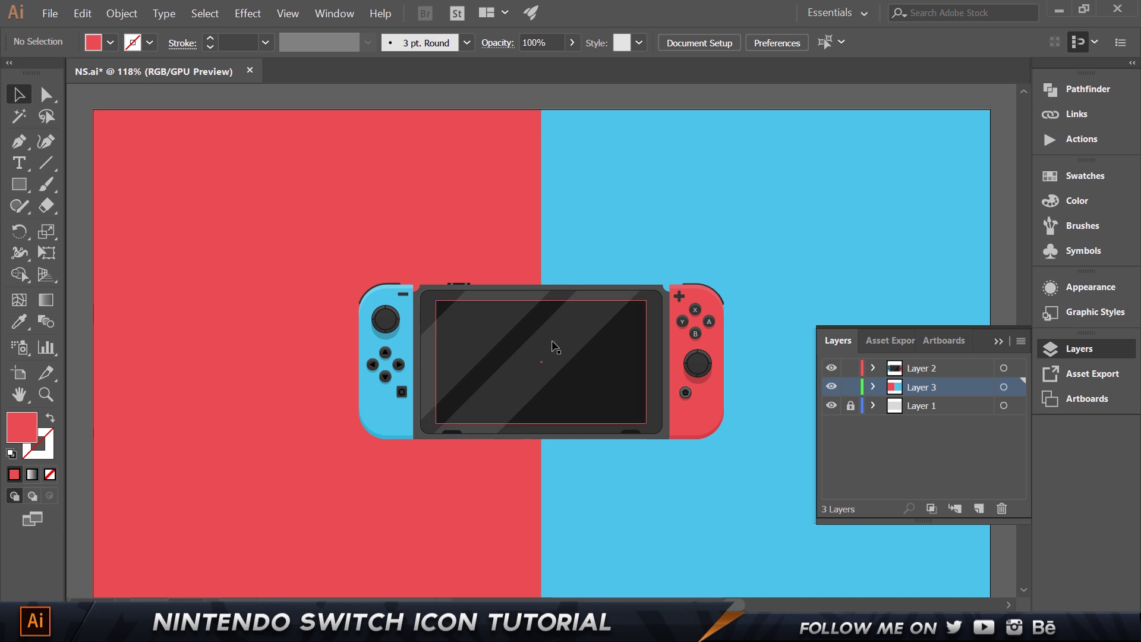
Lock the red and blue background layer and make the console artwork's layer, Layer 2, active
click(850, 387)
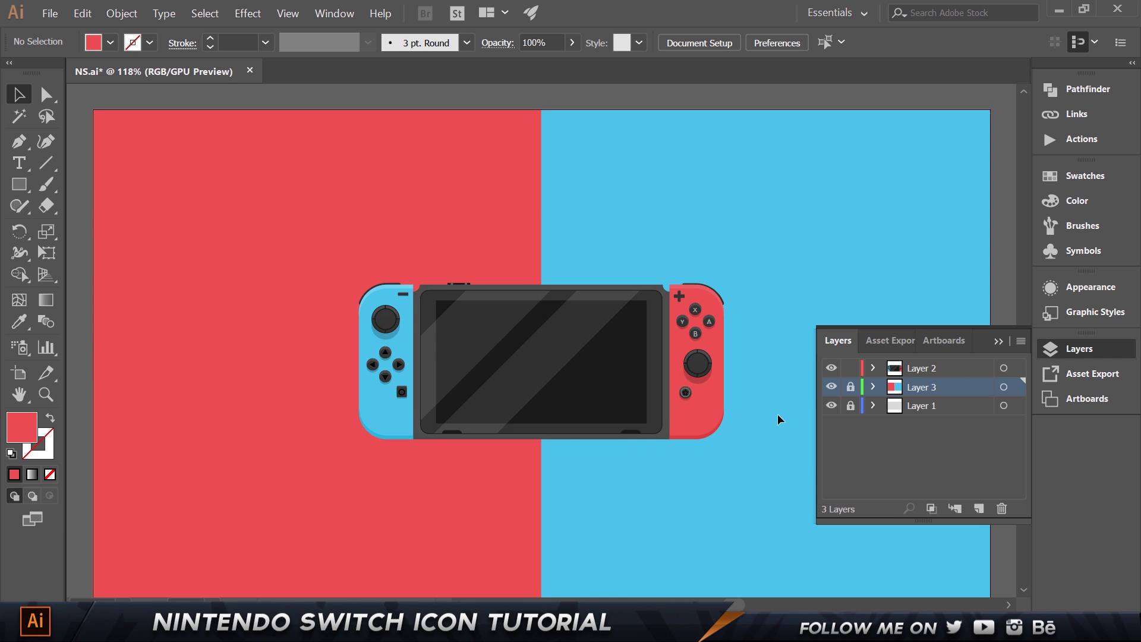
click(930, 368)
scroll(561, 467, up, 2)
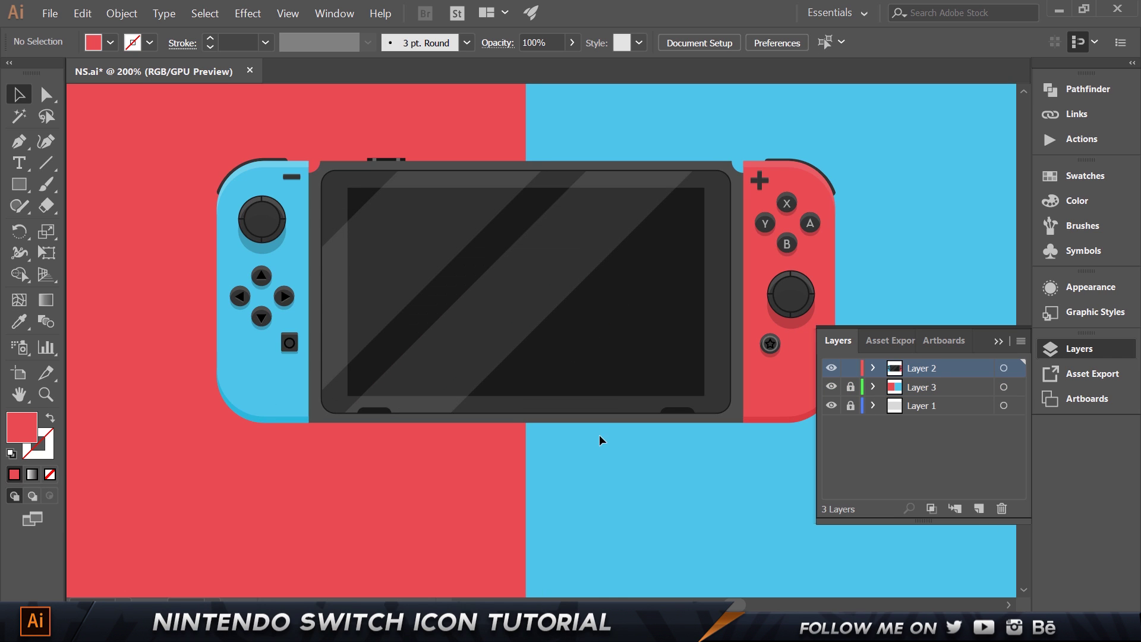
scroll(600, 436, down, 1)
click(998, 342)
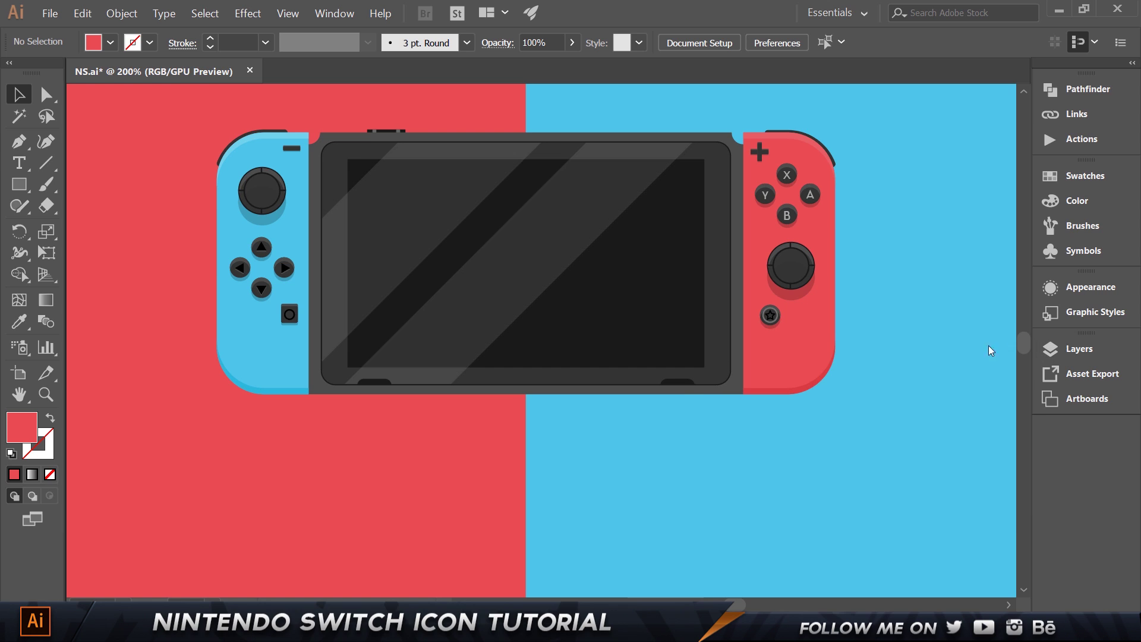
Draw a thin, flat ellipse just below the console, spanning its full width including both controllers
click(19, 184)
drag(19, 184, 78, 225)
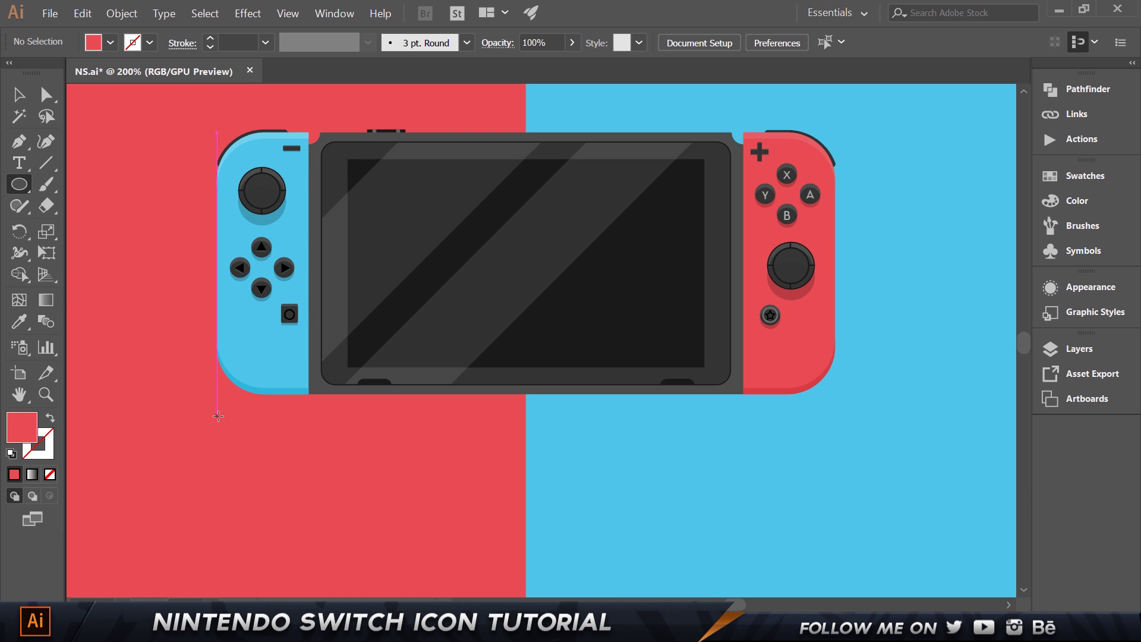
drag(218, 416, 835, 435)
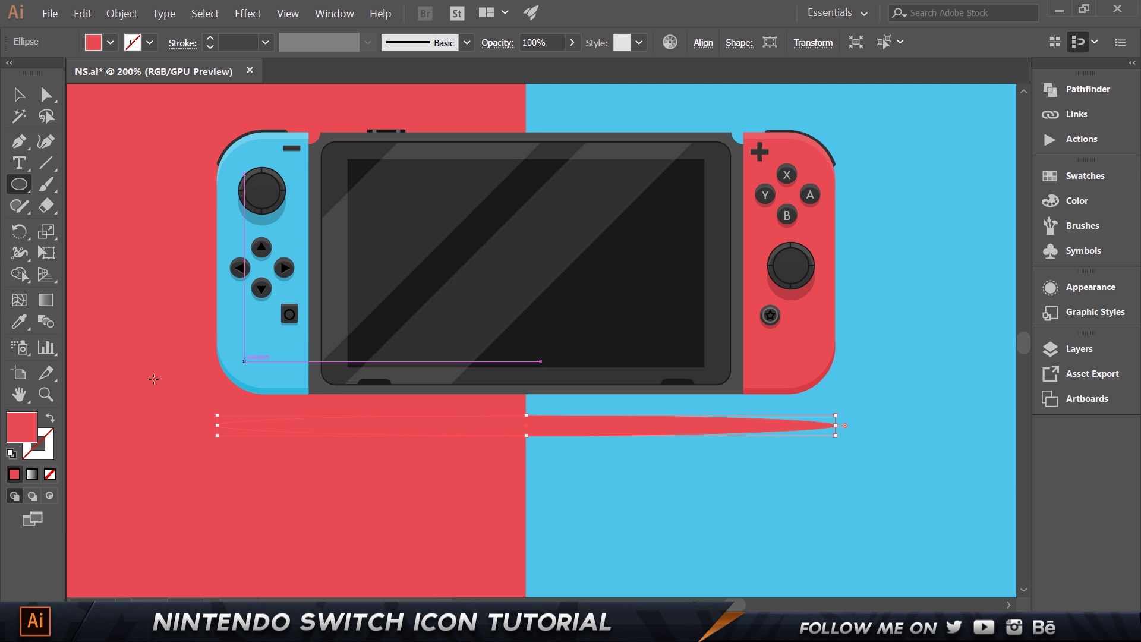
Fill the ellipse below the console with black (#000000) and set its fill opacity to 20% to form a ground shadow
double_click(27, 432)
drag(560, 373, 529, 410)
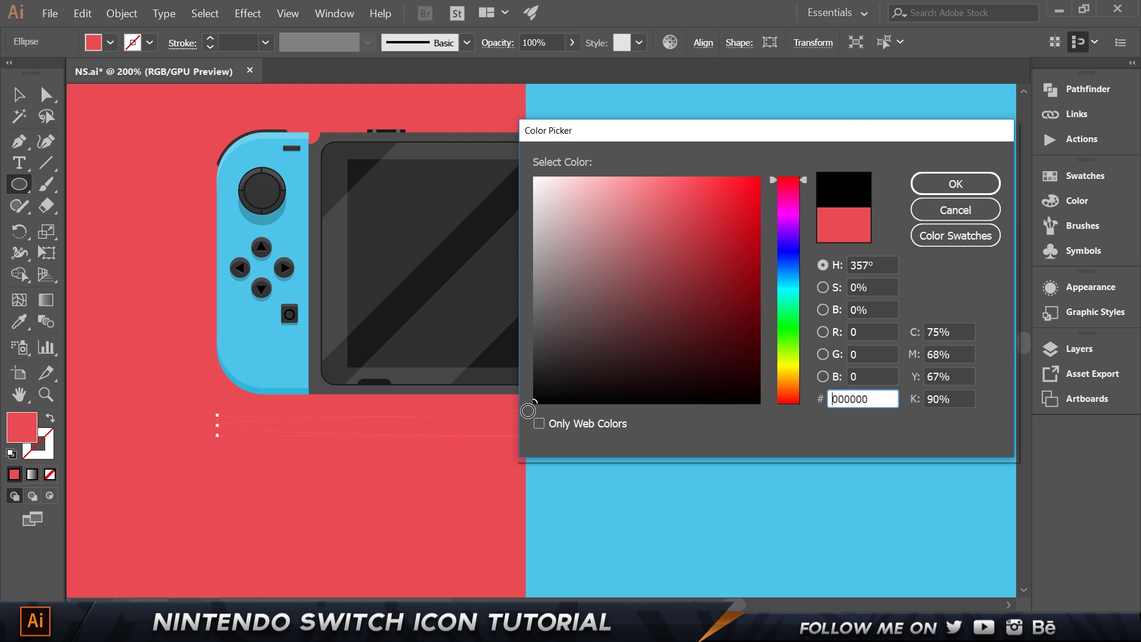
click(953, 186)
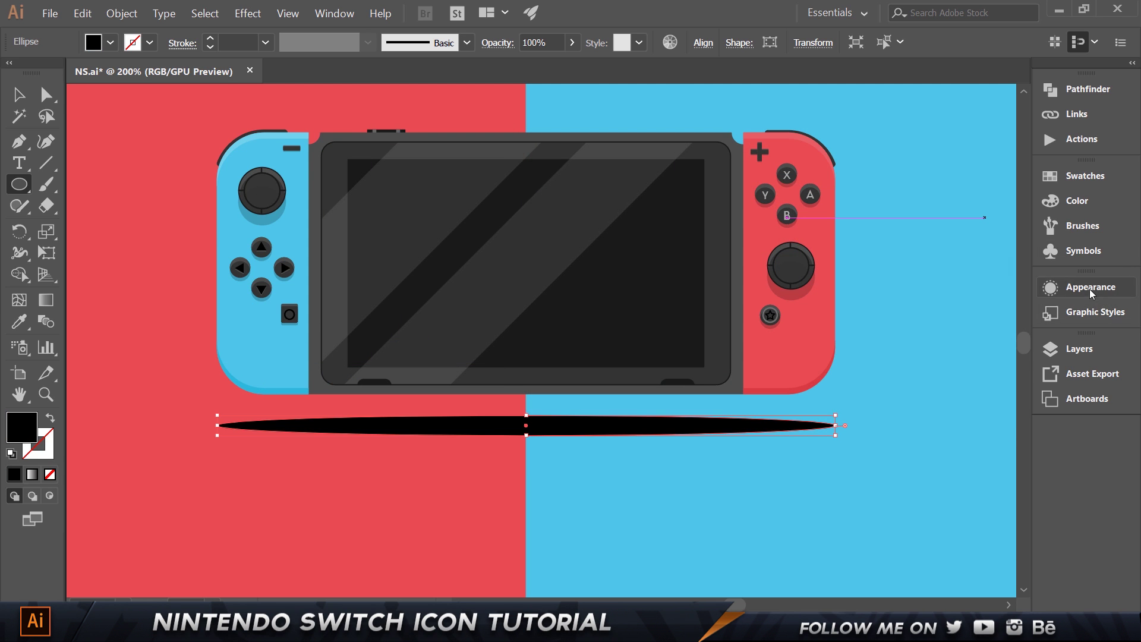
click(1076, 288)
click(903, 397)
text(20)
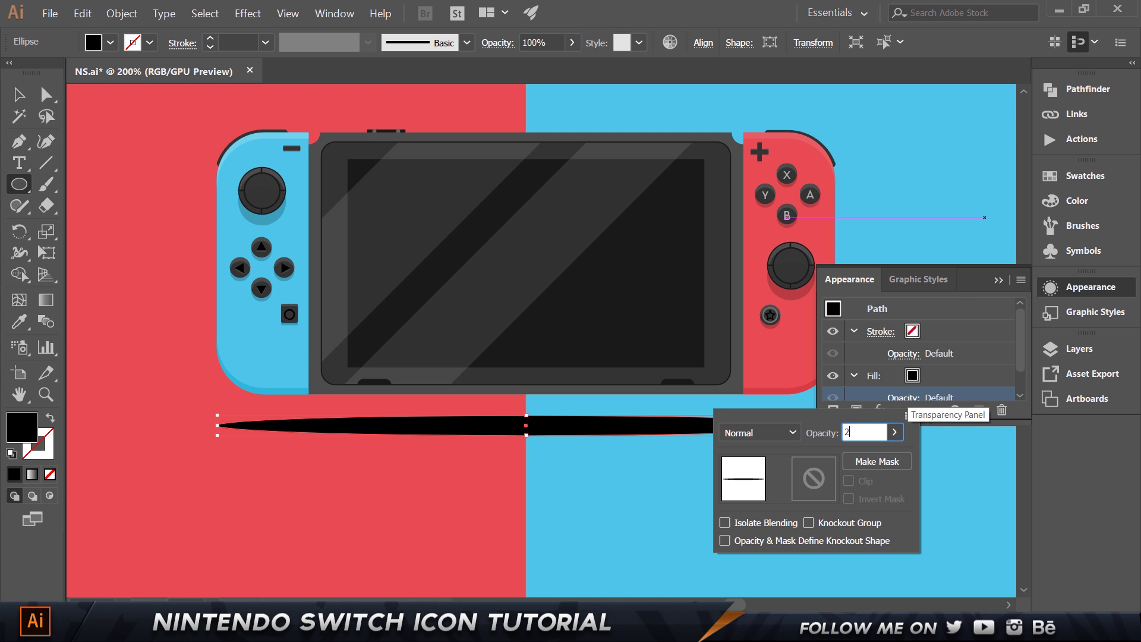
key(Return)
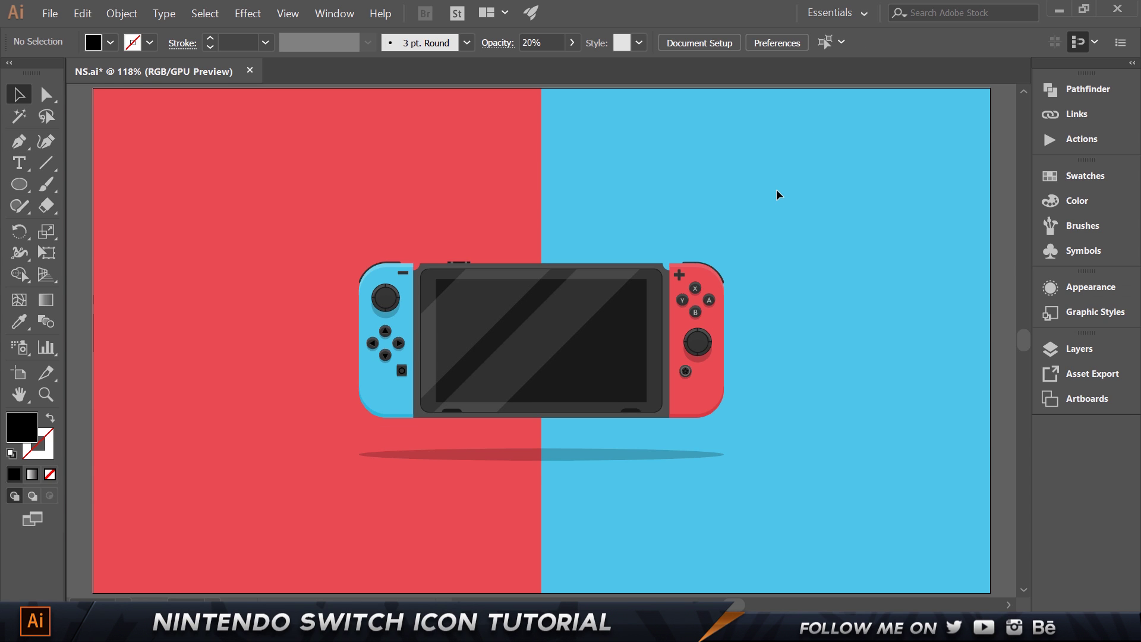